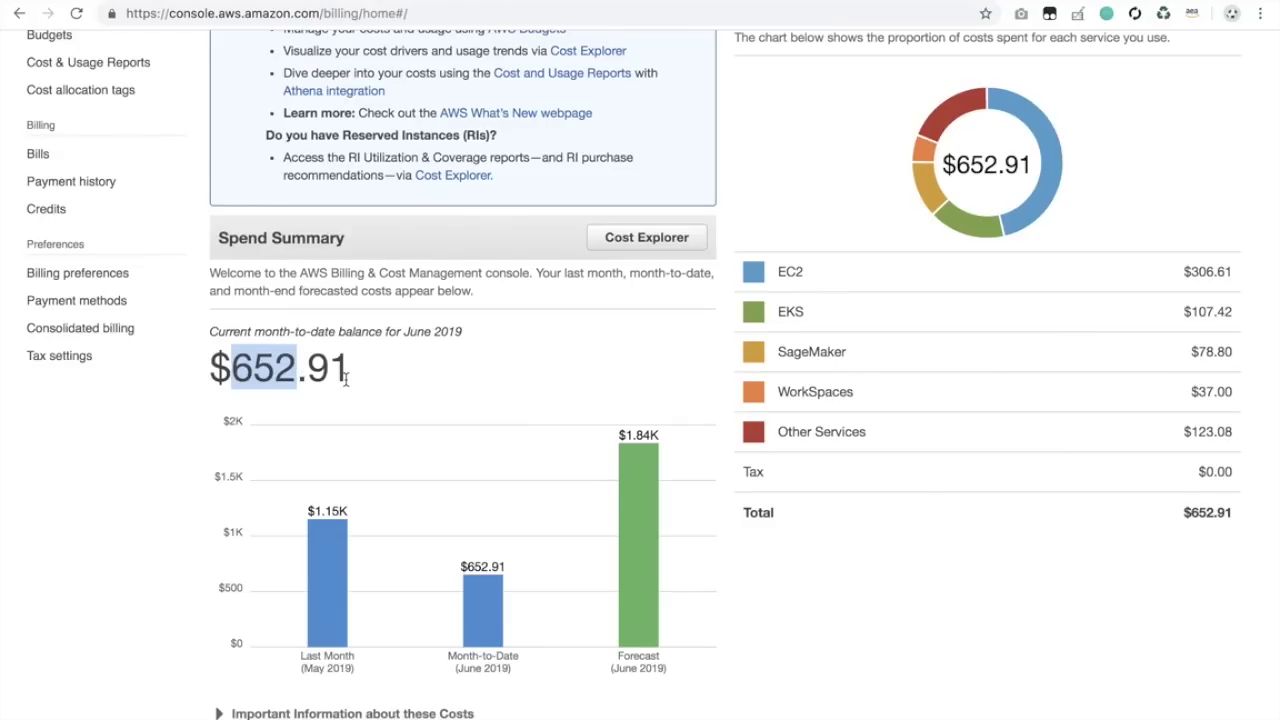
Leave the billing summary and open the Cost & Usage view for exploring daily unblended costs.
{"action": "scroll", "coordinate": [345, 380], "scroll_direction": "up", "scroll_amount": 1}
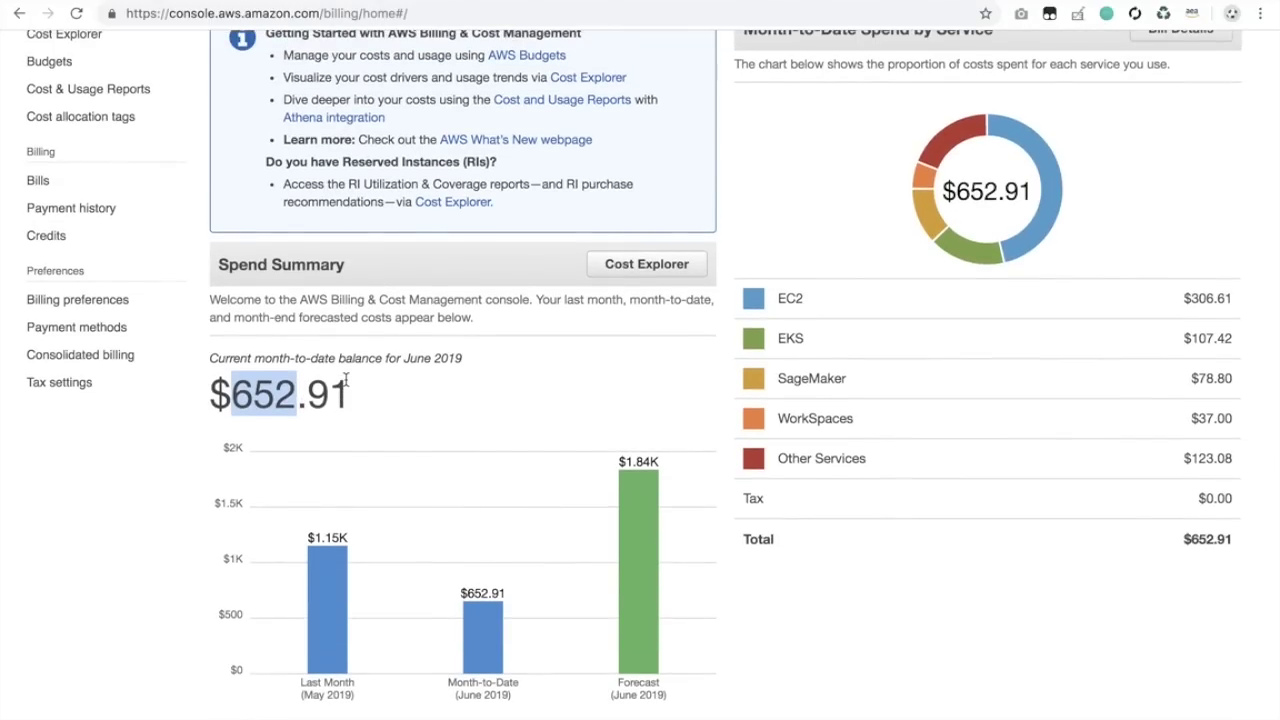
{"action": "scroll", "coordinate": [345, 380], "scroll_direction": "up", "scroll_amount": 2}
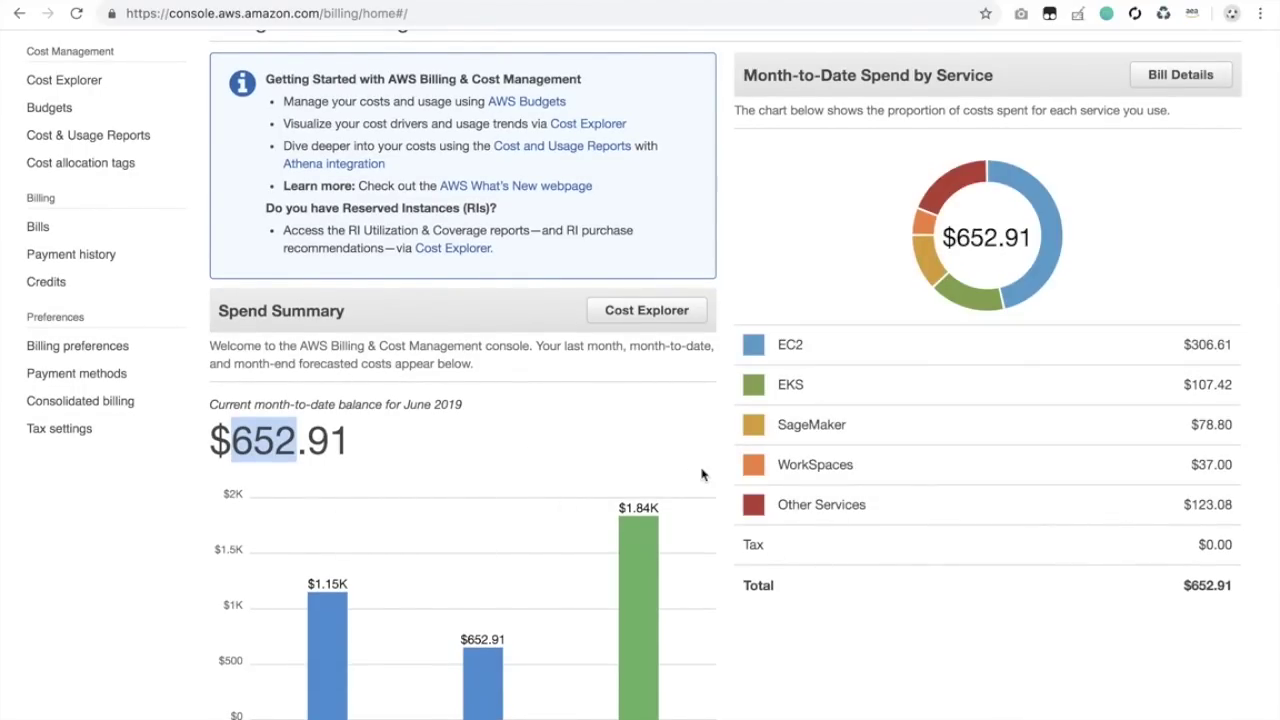
{"action": "left_click", "coordinate": [17, 17]}
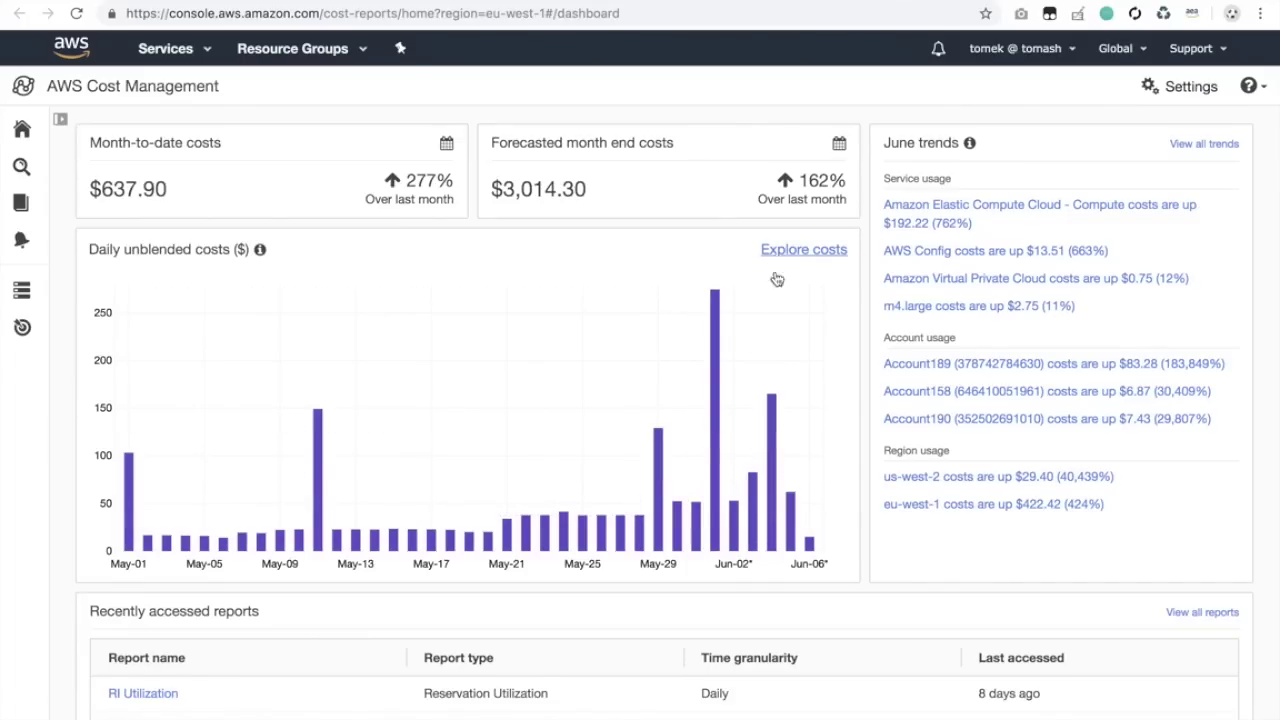
{"action": "left_click", "coordinate": [806, 258]}
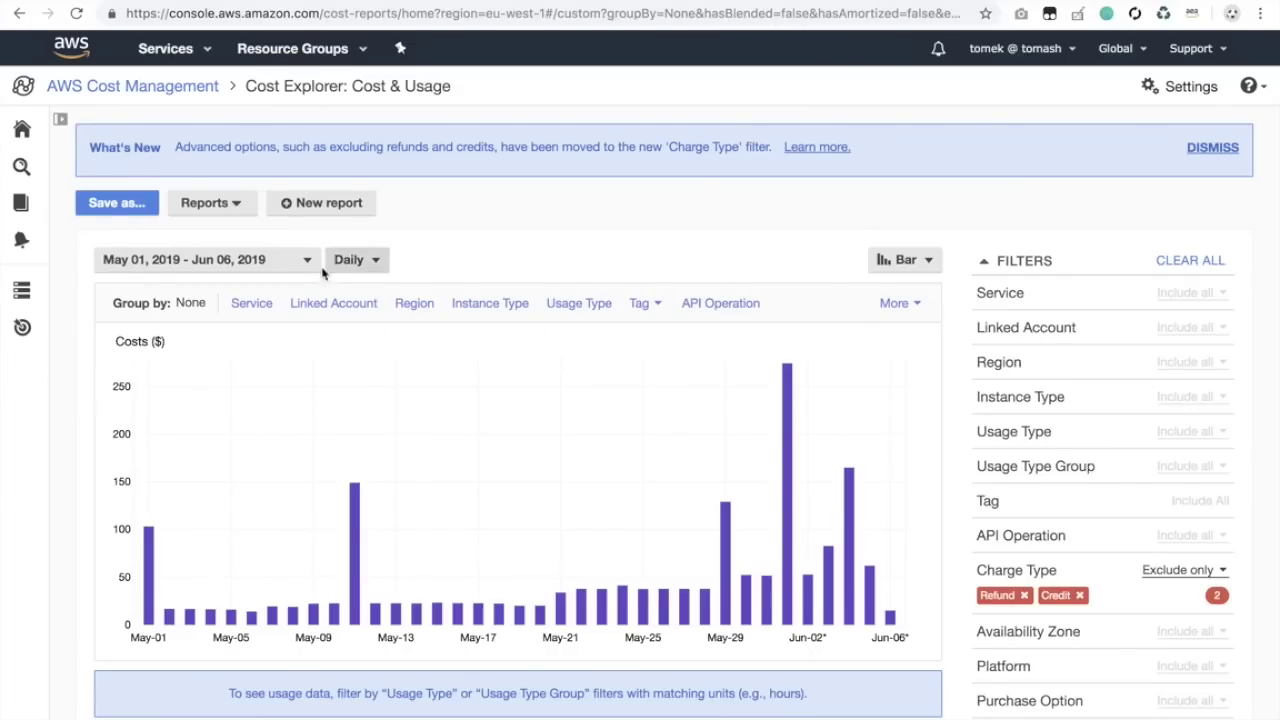
Set the report's date range to Jun 01, 2019 - Jun 06, 2019 and apply it.
{"action": "left_click", "coordinate": [256, 273]}
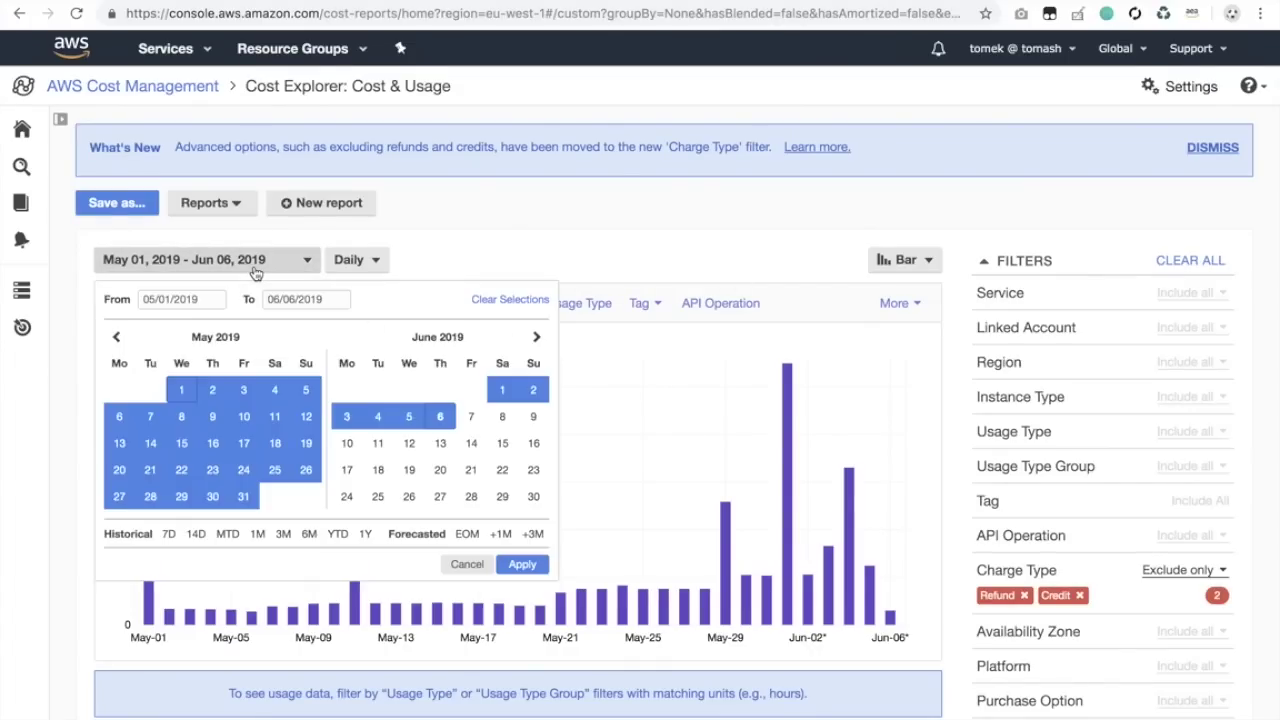
{"action": "left_click", "coordinate": [502, 390]}
{"action": "left_click", "coordinate": [440, 424]}
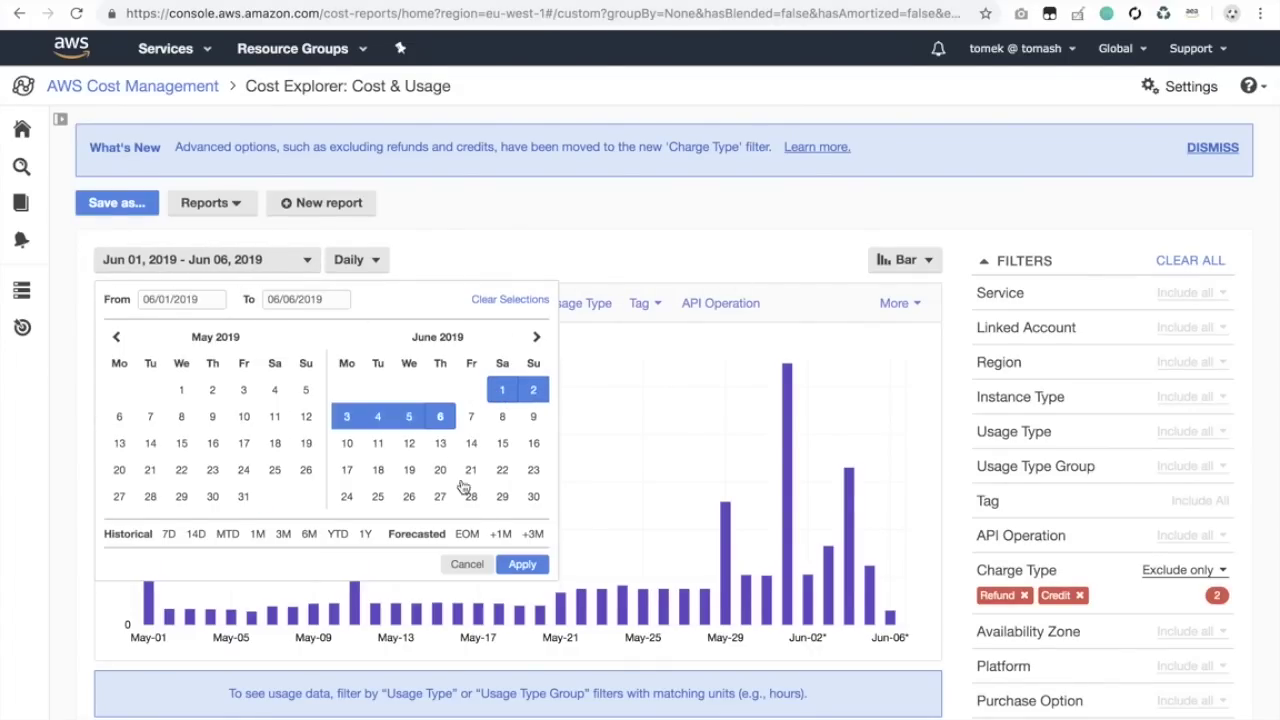
{"action": "left_click", "coordinate": [522, 564]}
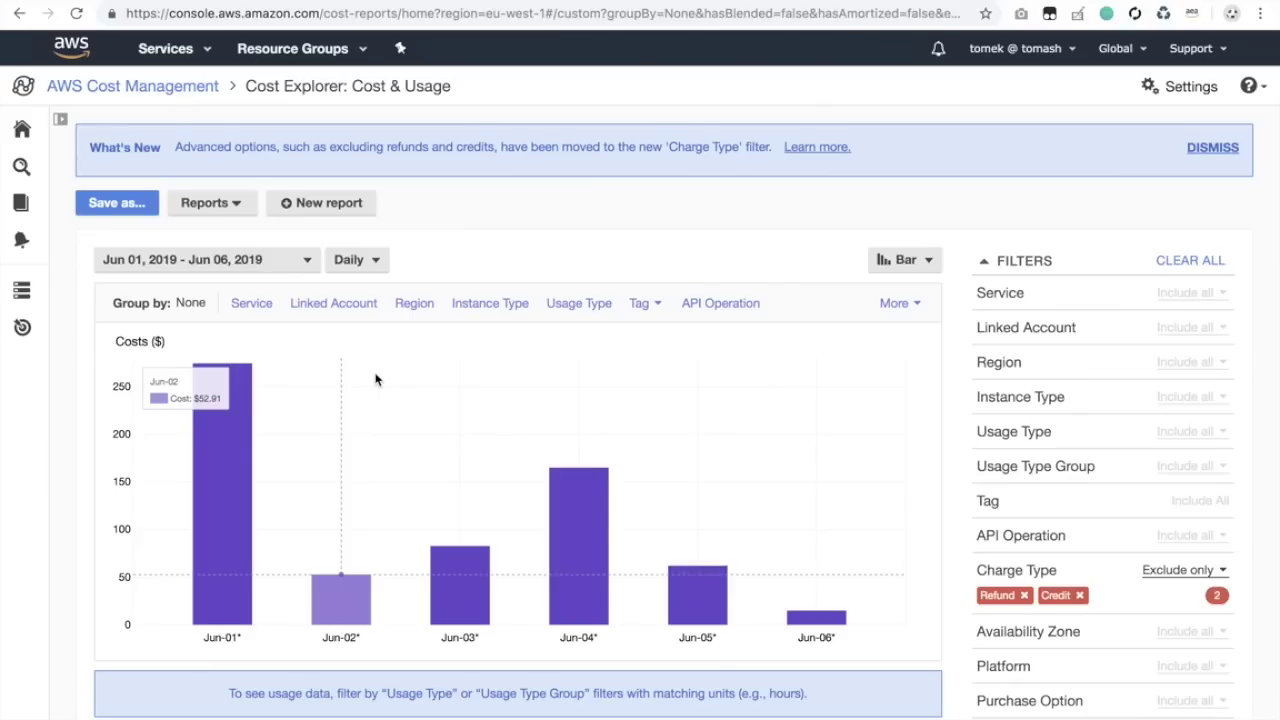
Group the daily costs by Region and filter the report to include only EU (Ireland).
{"action": "left_click", "coordinate": [414, 303]}
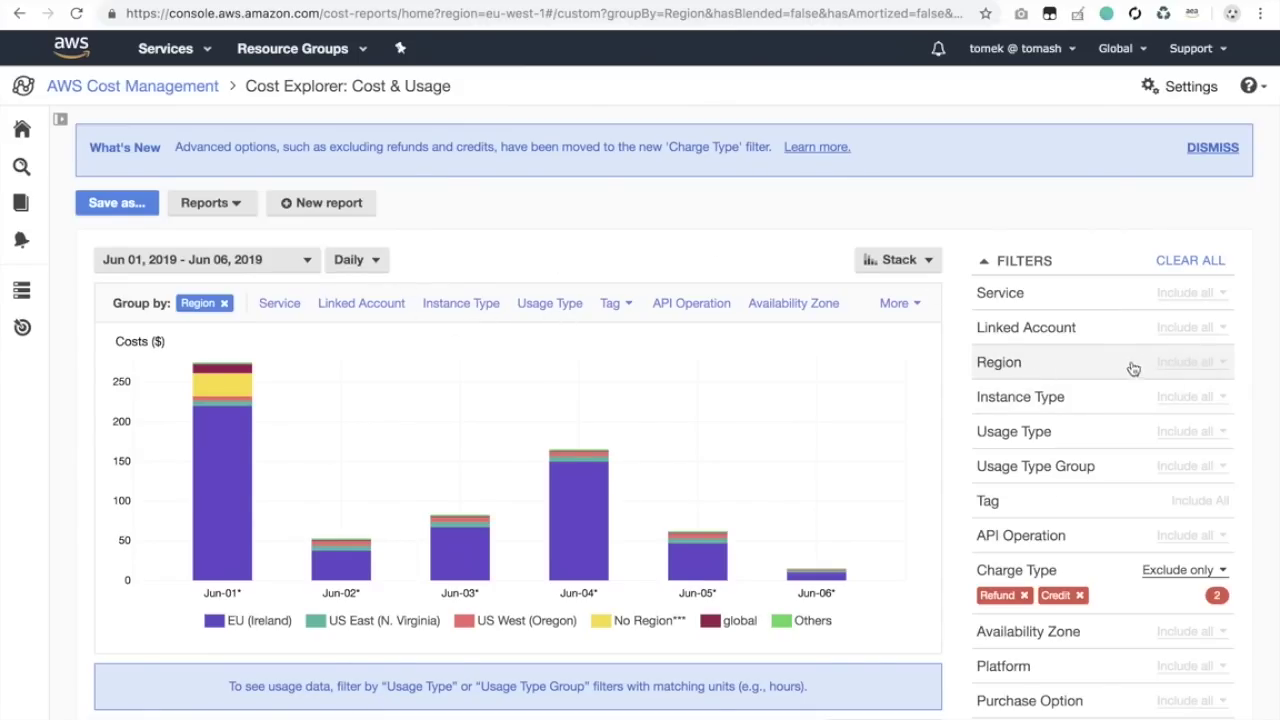
{"action": "left_click", "coordinate": [1085, 375]}
{"action": "type", "text": "Ire"}
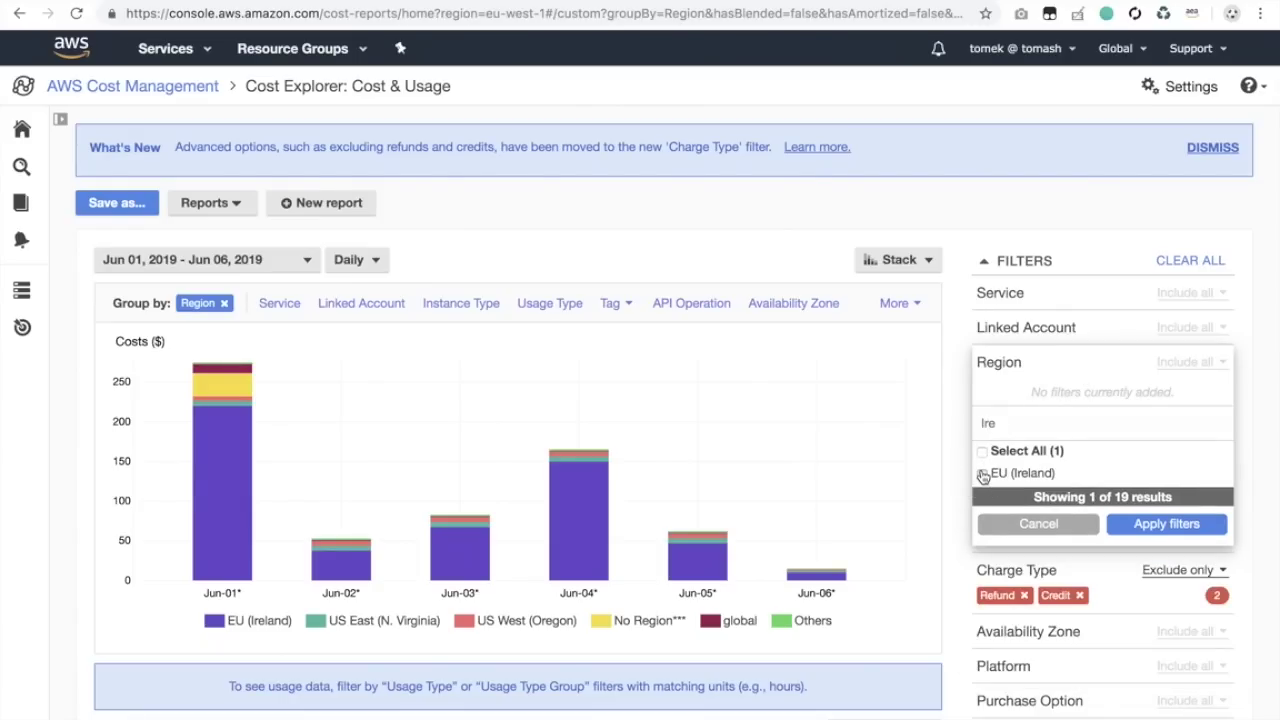
{"action": "left_click", "coordinate": [982, 473]}
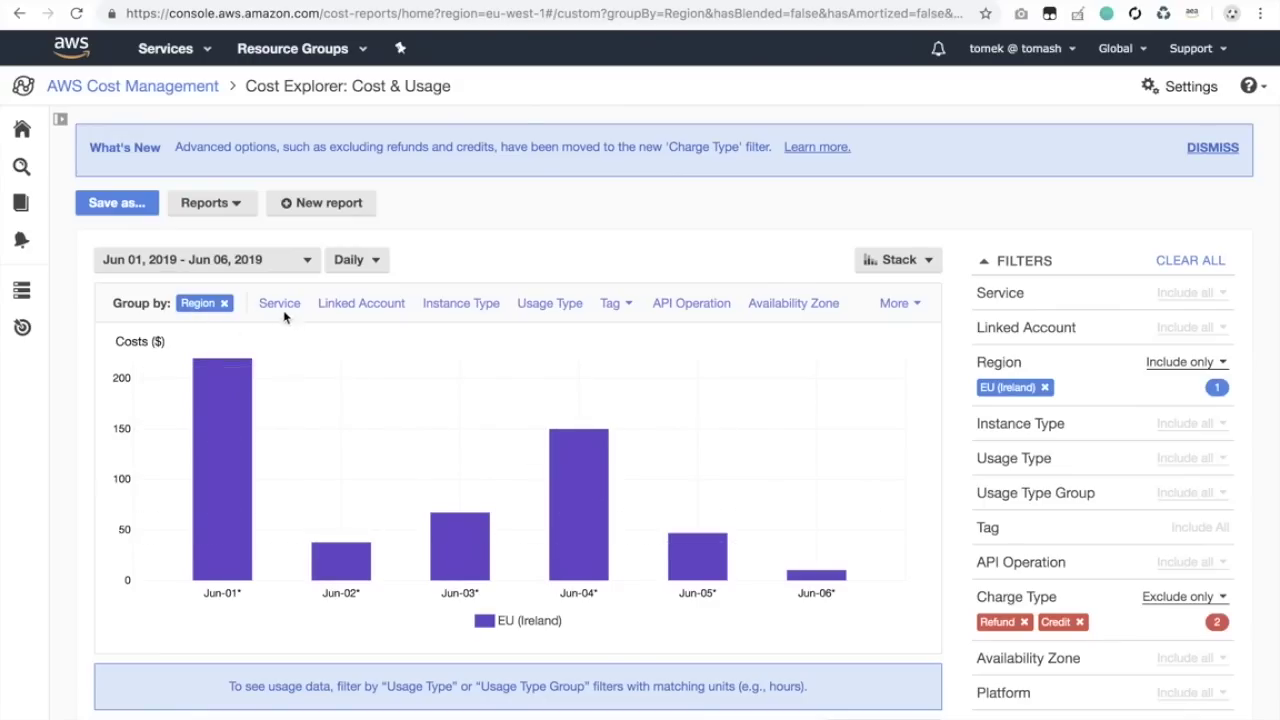
Replace the Region grouping with Service and examine the per-service daily costs in the chart and table.
{"action": "left_click", "coordinate": [225, 303]}
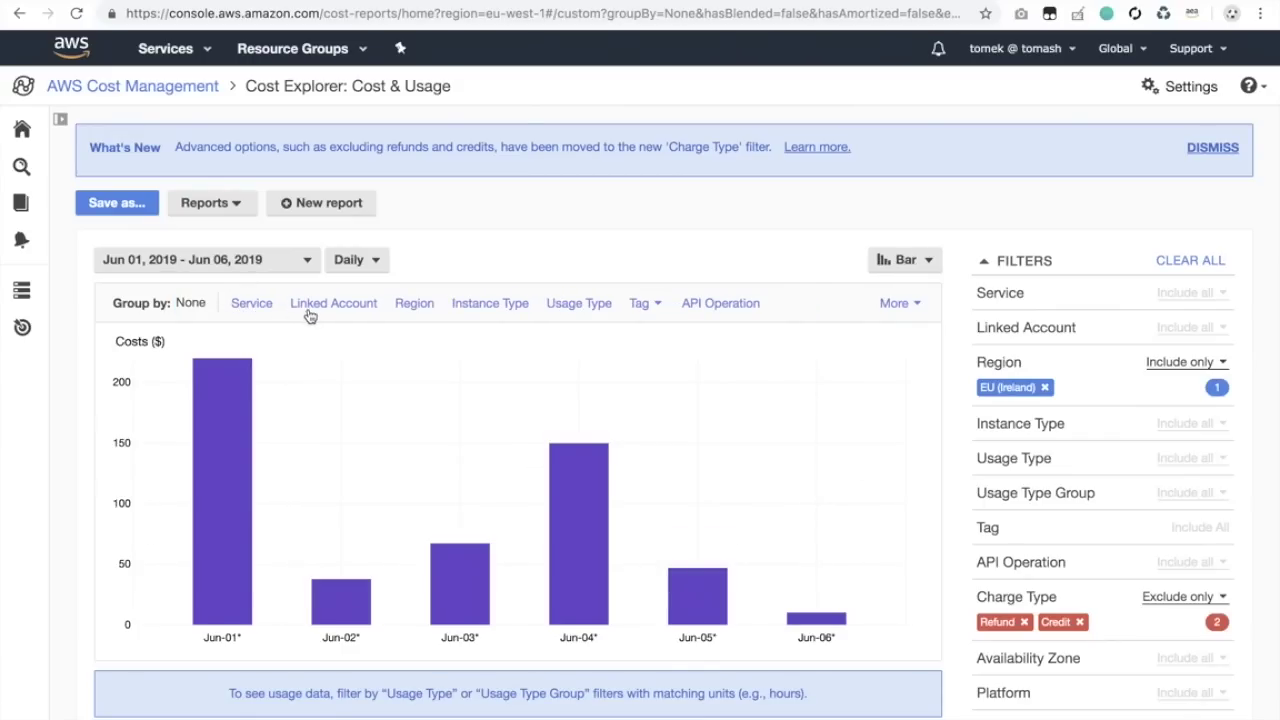
{"action": "left_click", "coordinate": [252, 303]}
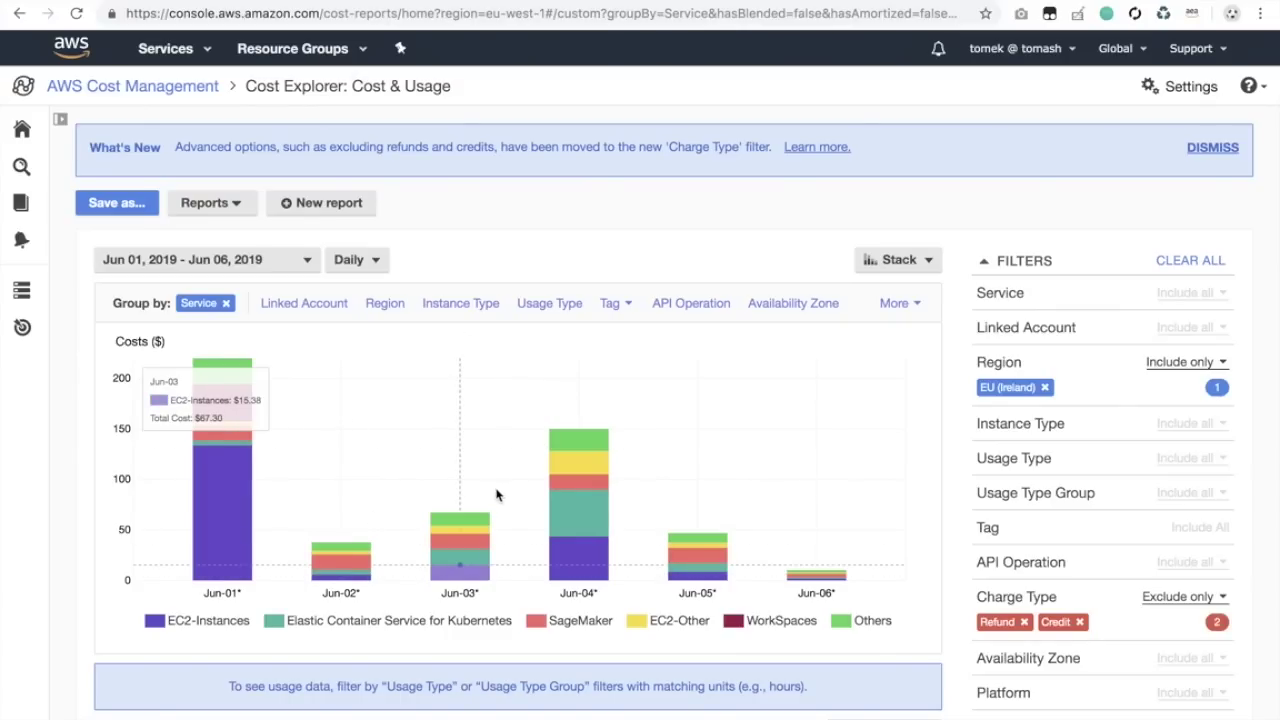
{"action": "scroll", "coordinate": [511, 522], "scroll_direction": "down", "scroll_amount": 5}
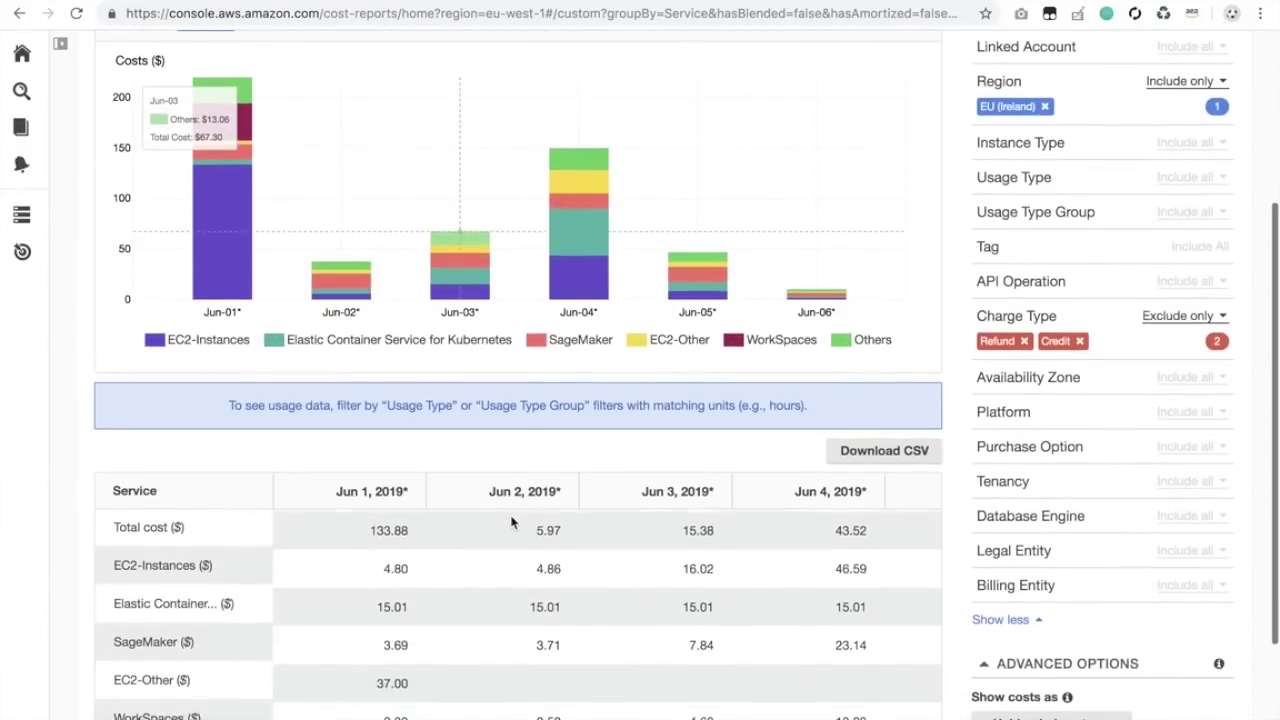
{"action": "scroll", "coordinate": [527, 578], "scroll_direction": "down", "scroll_amount": 4}
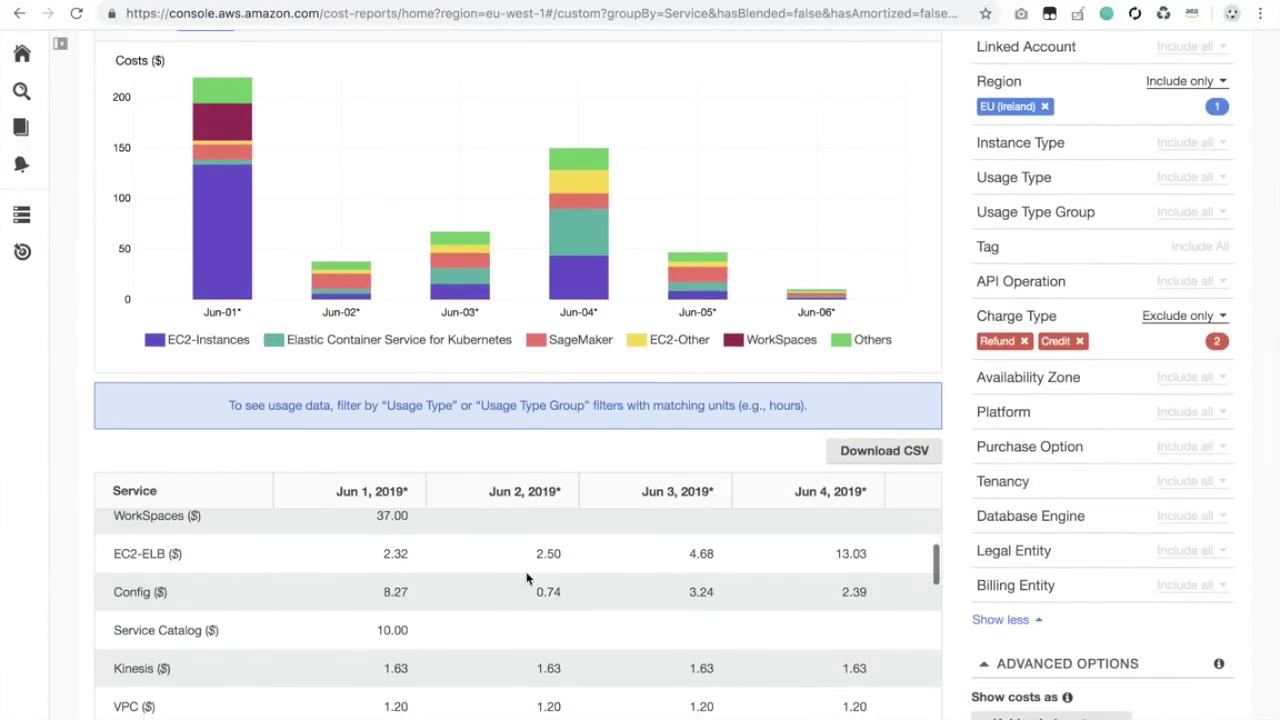
{"action": "scroll", "coordinate": [603, 700], "scroll_direction": "up", "scroll_amount": 5}
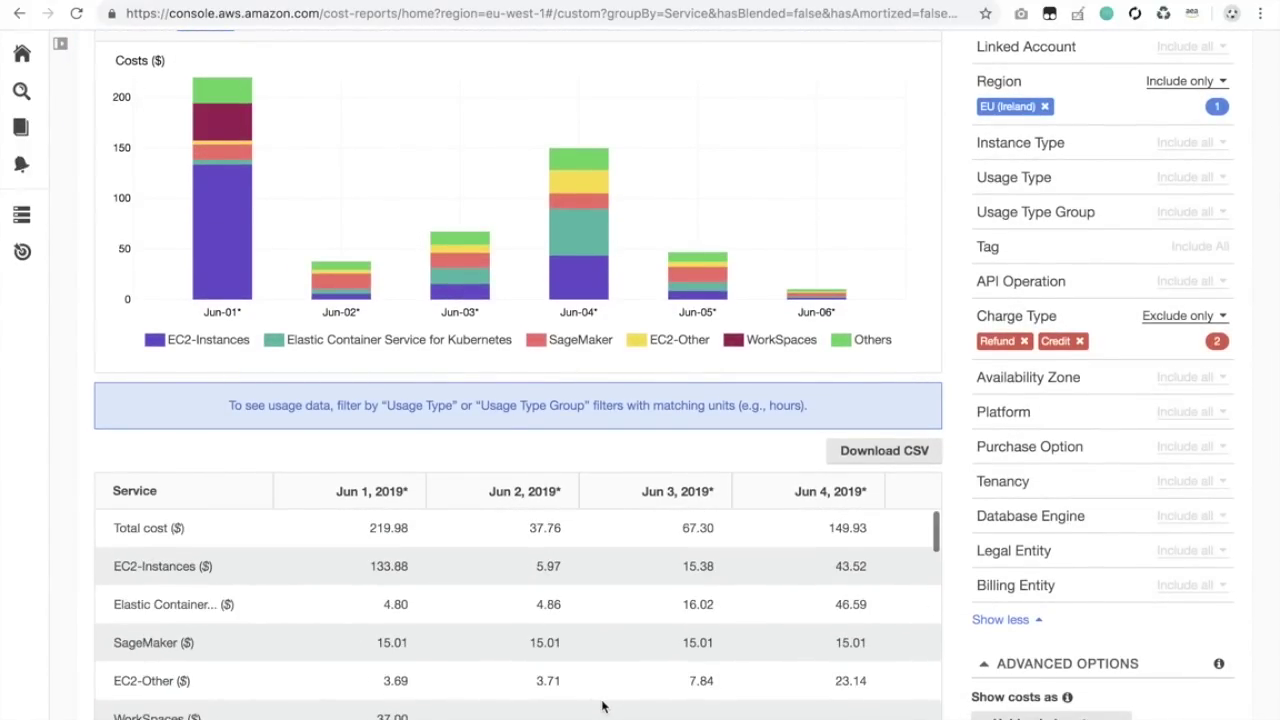
{"action": "scroll", "coordinate": [823, 443], "scroll_direction": "up", "scroll_amount": 5}
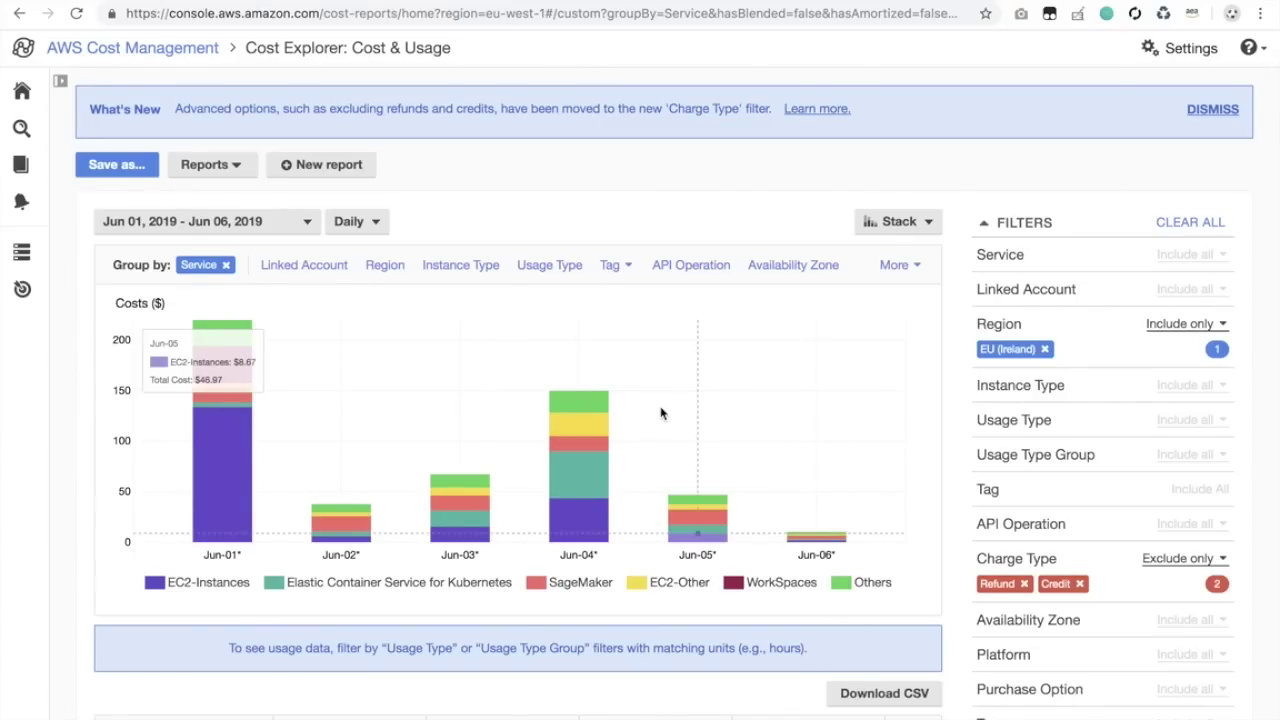
View the costs grouped by the Name tag, and clear the grouping.
{"action": "left_click", "coordinate": [615, 265]}
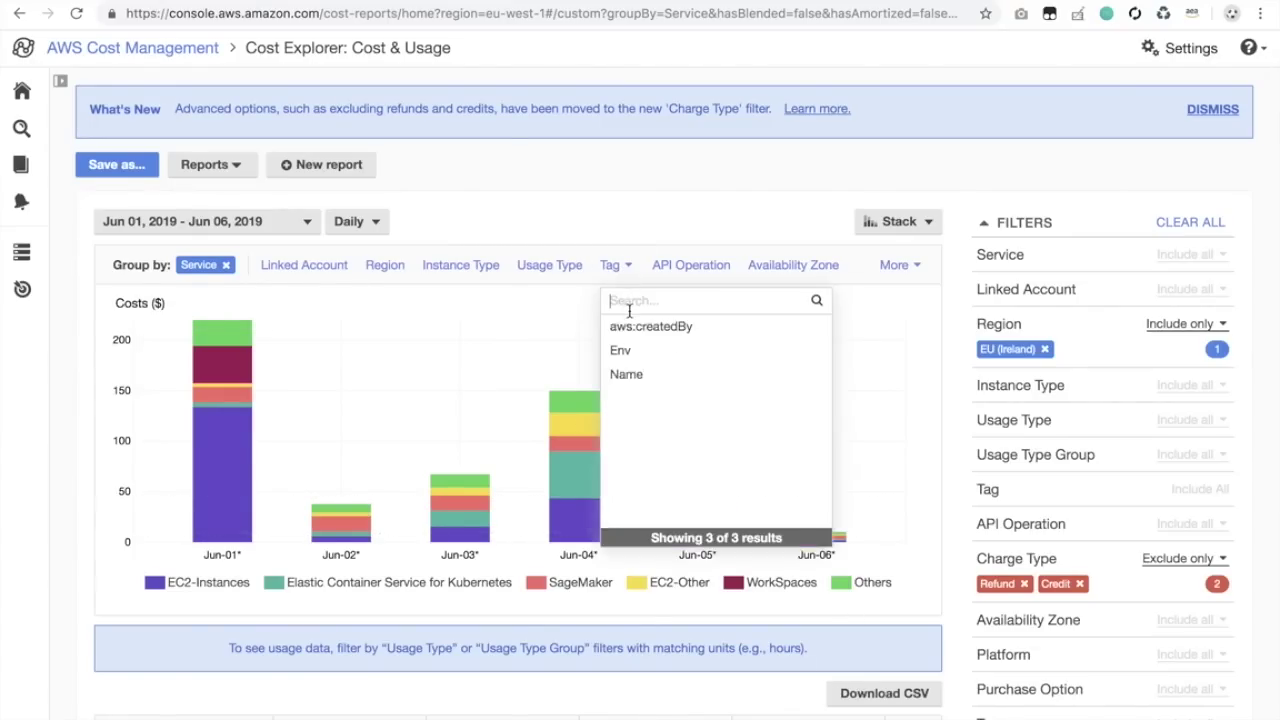
{"action": "left_click", "coordinate": [650, 389]}
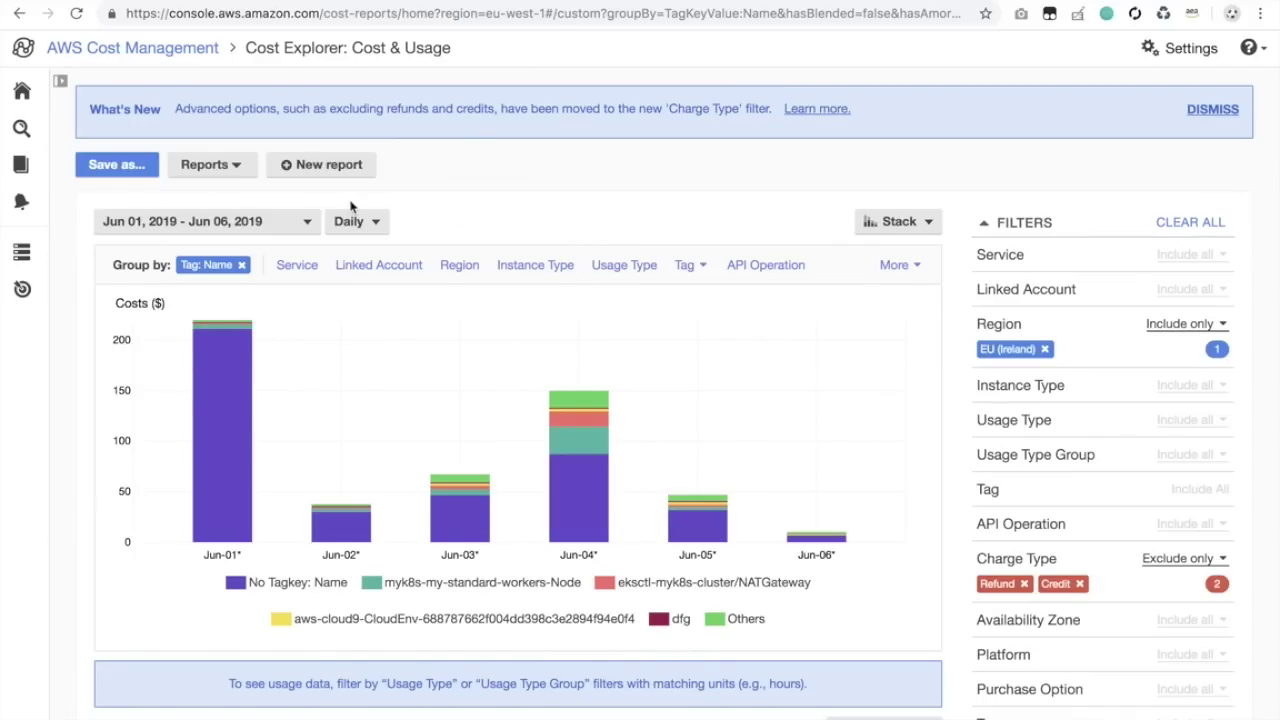
{"action": "left_click", "coordinate": [241, 265]}
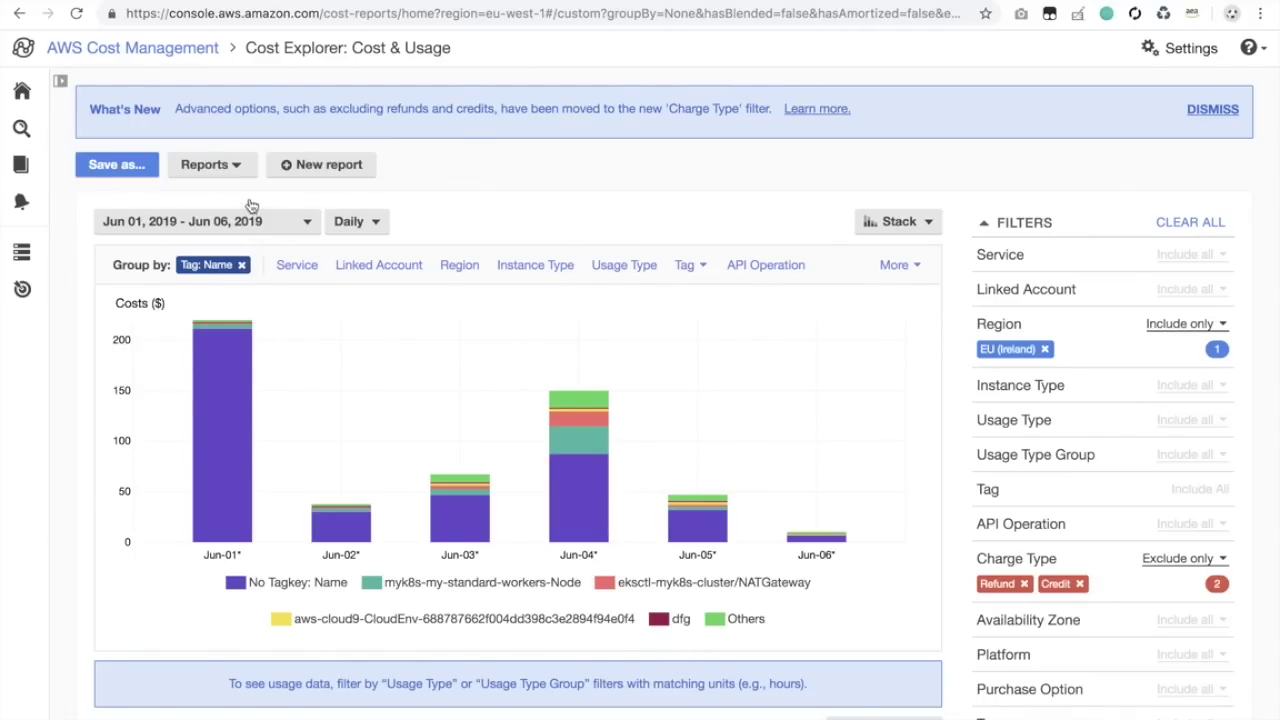
View the predefined Monthly costs by service report and the Daily costs report.
{"action": "left_click", "coordinate": [232, 172]}
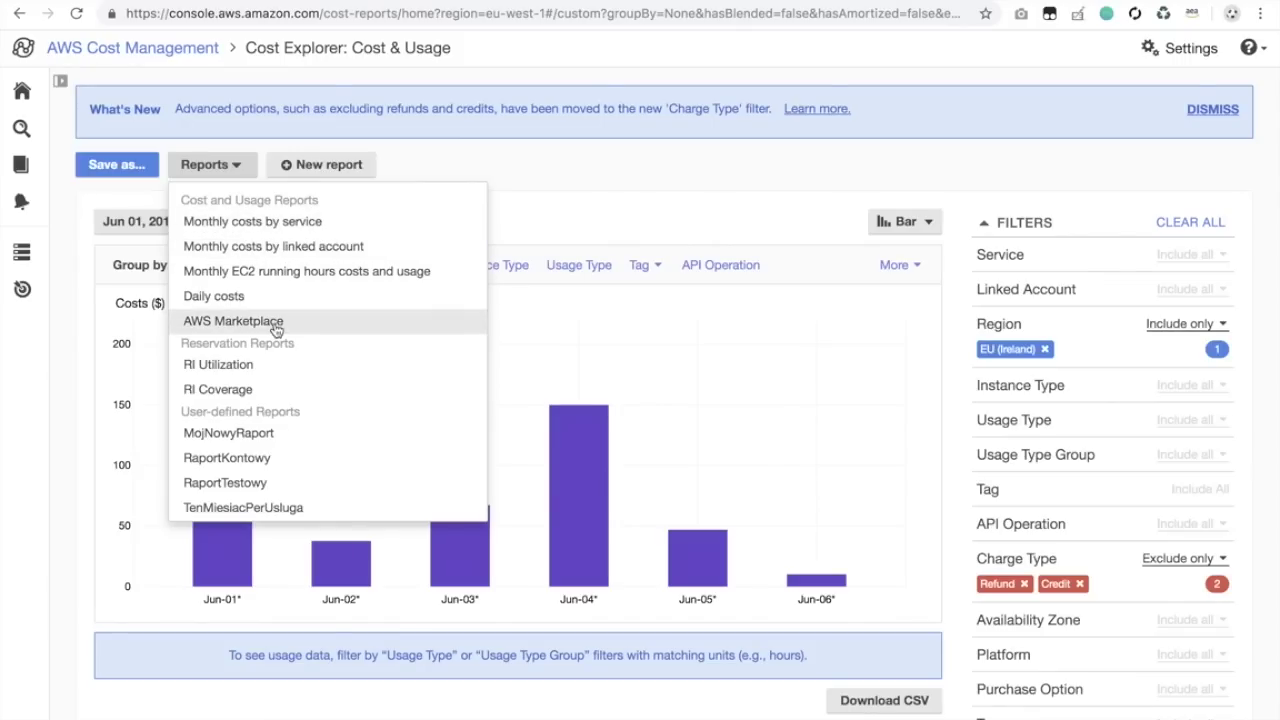
{"action": "left_click", "coordinate": [252, 224]}
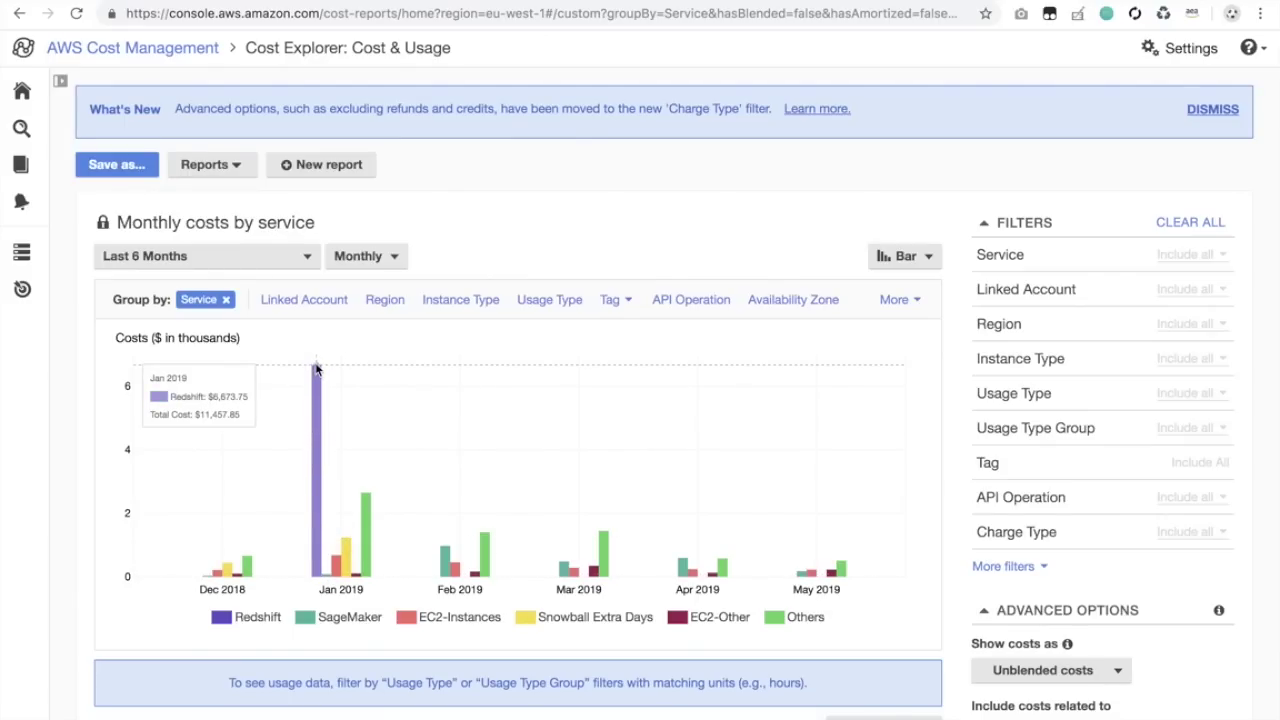
{"action": "left_click", "coordinate": [276, 255]}
{"action": "left_click", "coordinate": [238, 176]}
{"action": "left_click", "coordinate": [242, 302]}
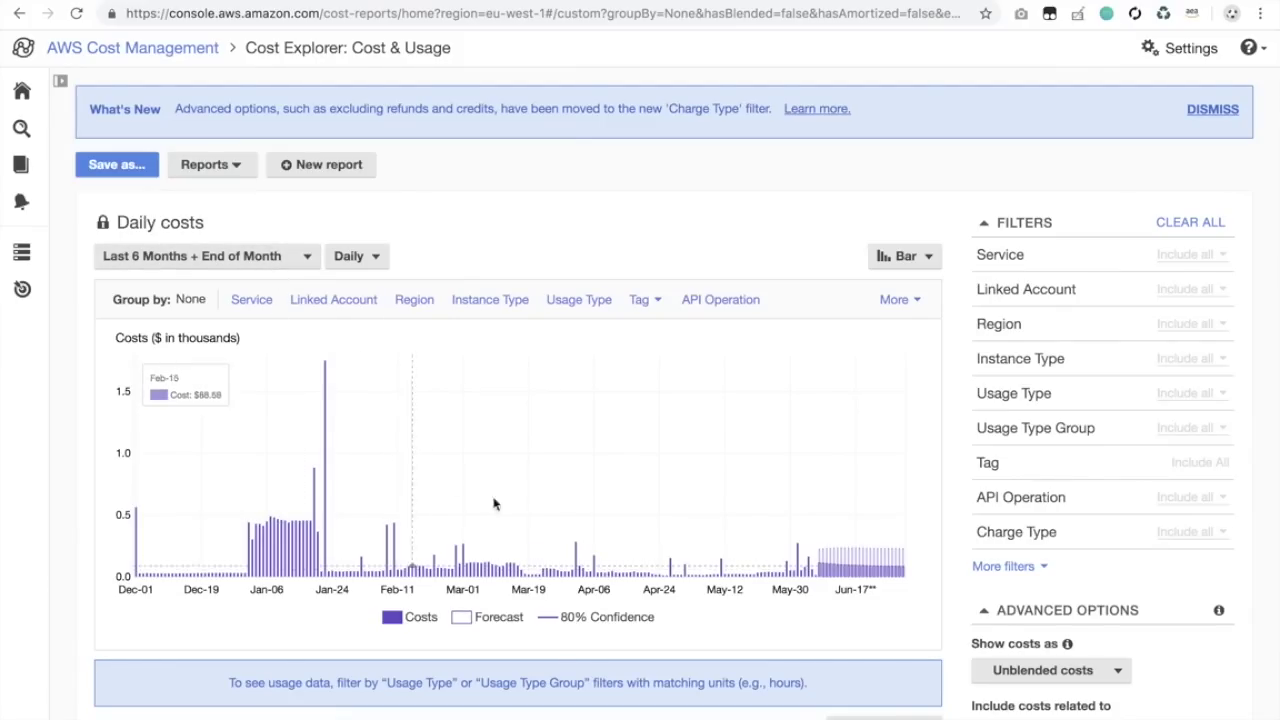
View the RI Utilization report and the RI Coverage report, including the coverage table per instance type.
{"action": "left_click", "coordinate": [222, 166]}
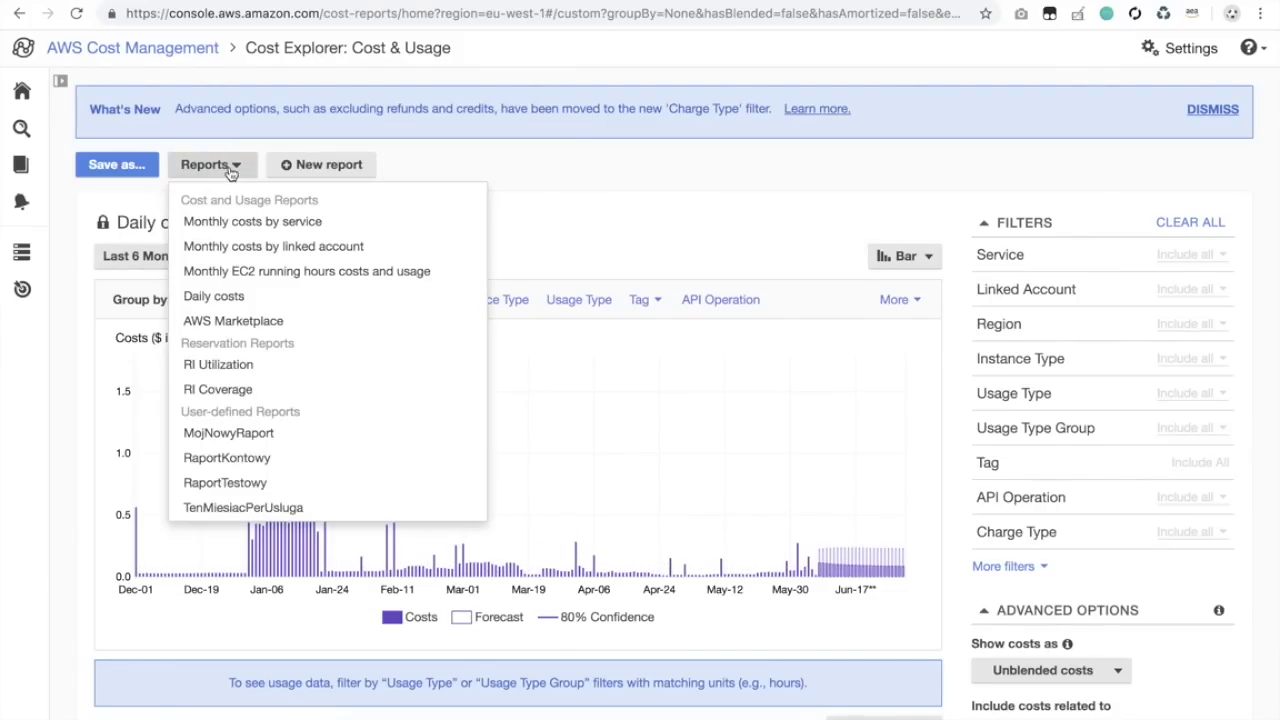
{"action": "left_click", "coordinate": [273, 366]}
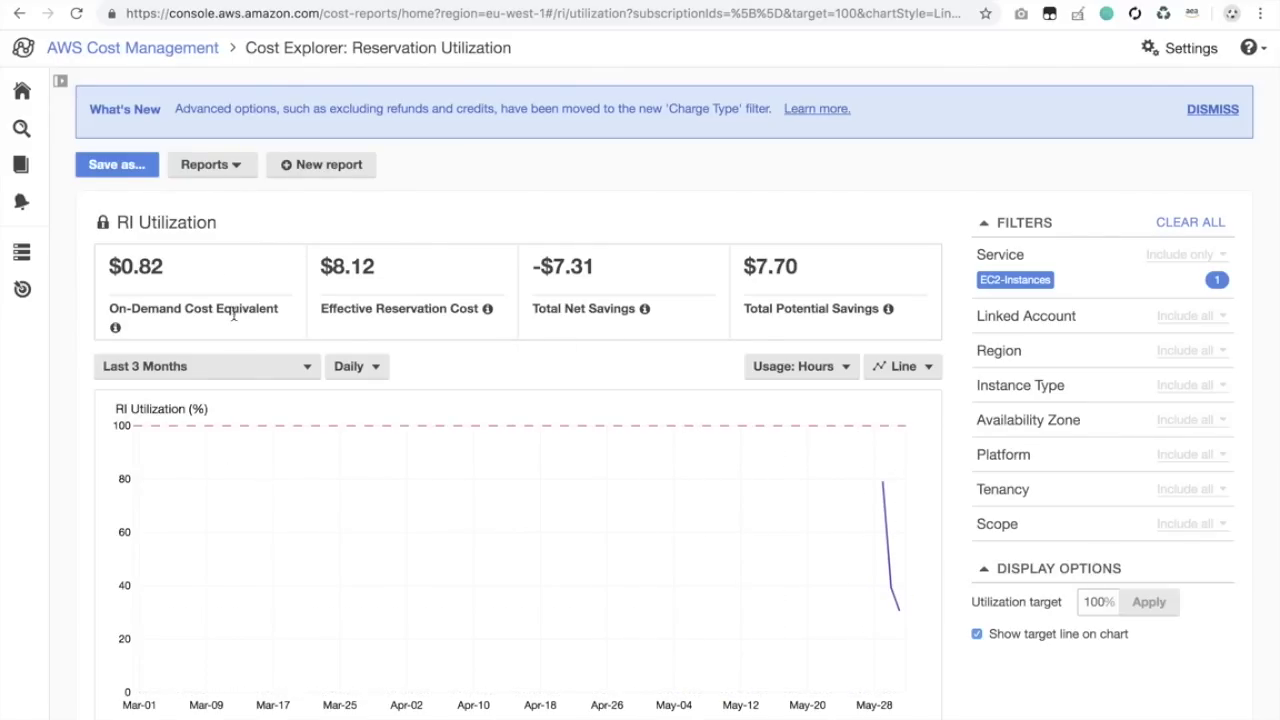
{"action": "left_click", "coordinate": [206, 164]}
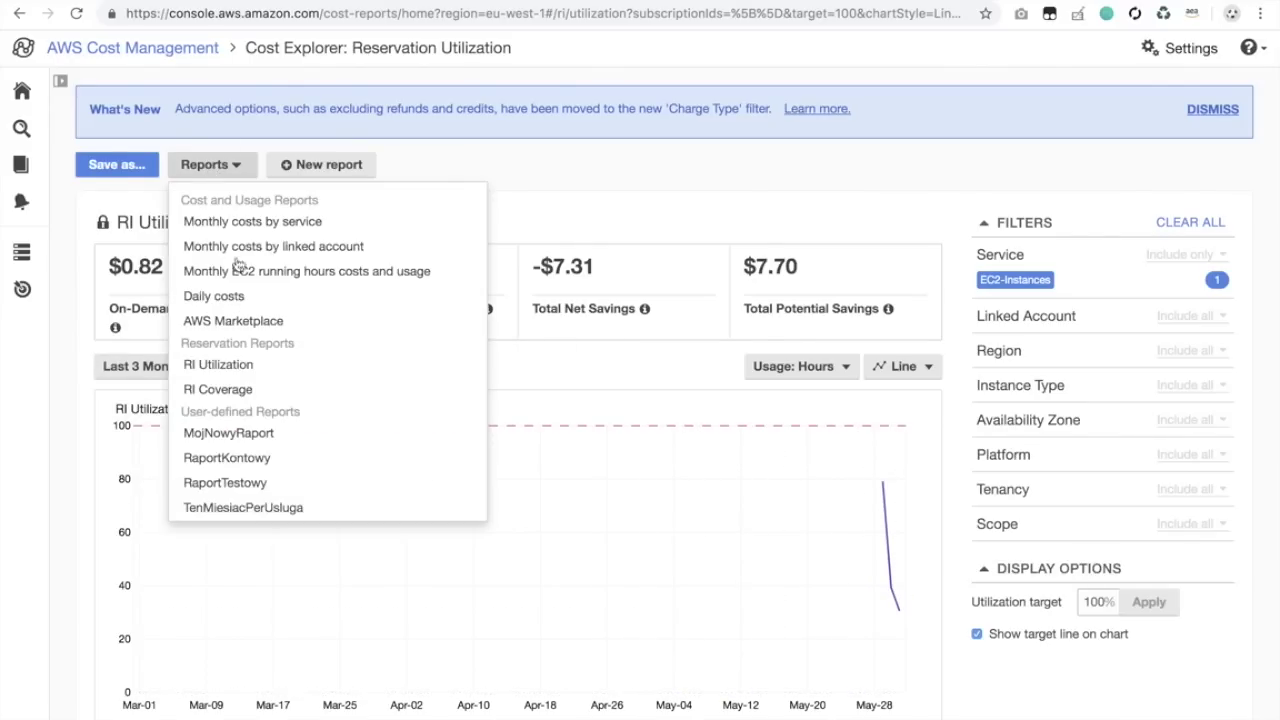
{"action": "left_click", "coordinate": [268, 395]}
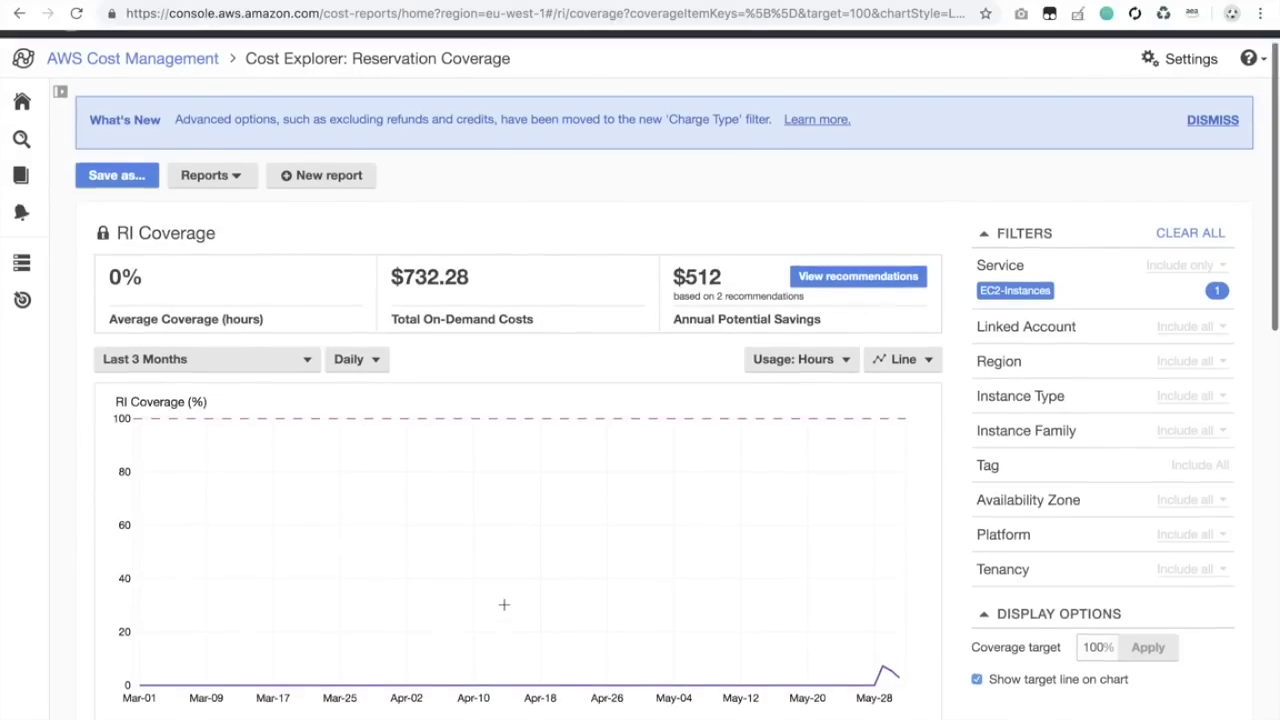
{"action": "scroll", "coordinate": [423, 363], "scroll_direction": "down", "scroll_amount": 2}
{"action": "scroll", "coordinate": [423, 363], "scroll_direction": "down", "scroll_amount": 10}
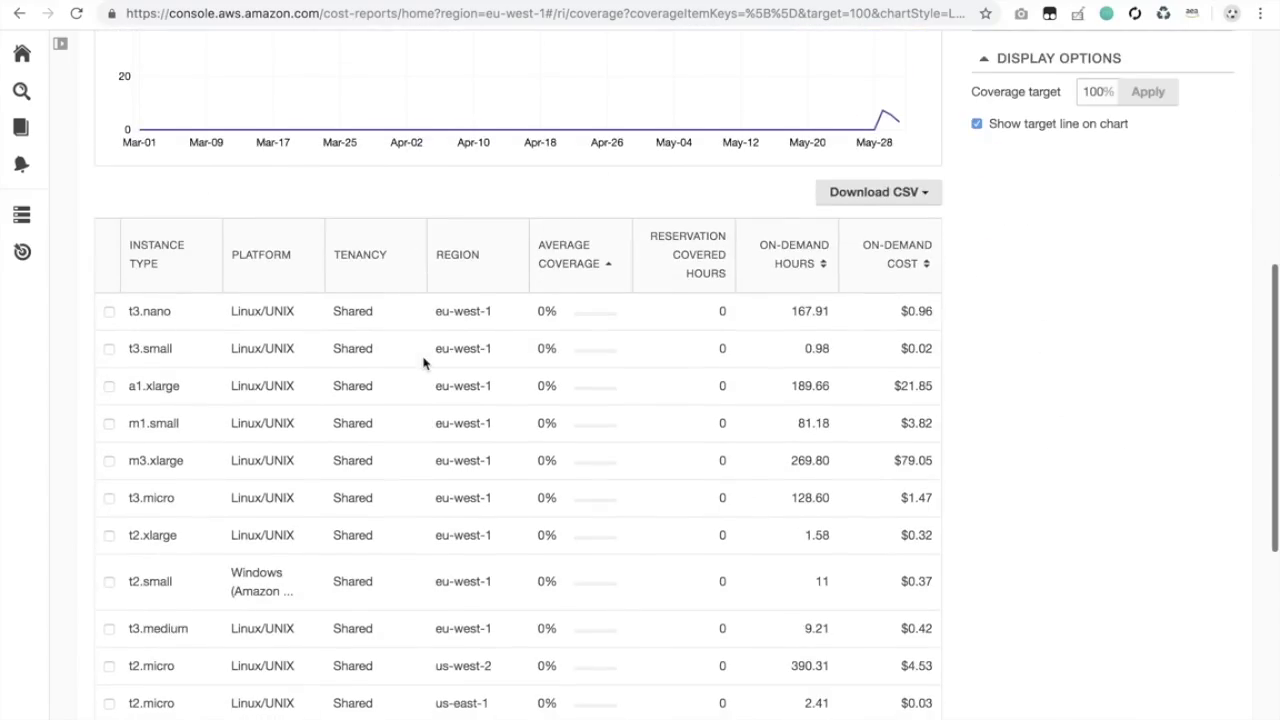
{"action": "scroll", "coordinate": [423, 360], "scroll_direction": "up", "scroll_amount": 15}
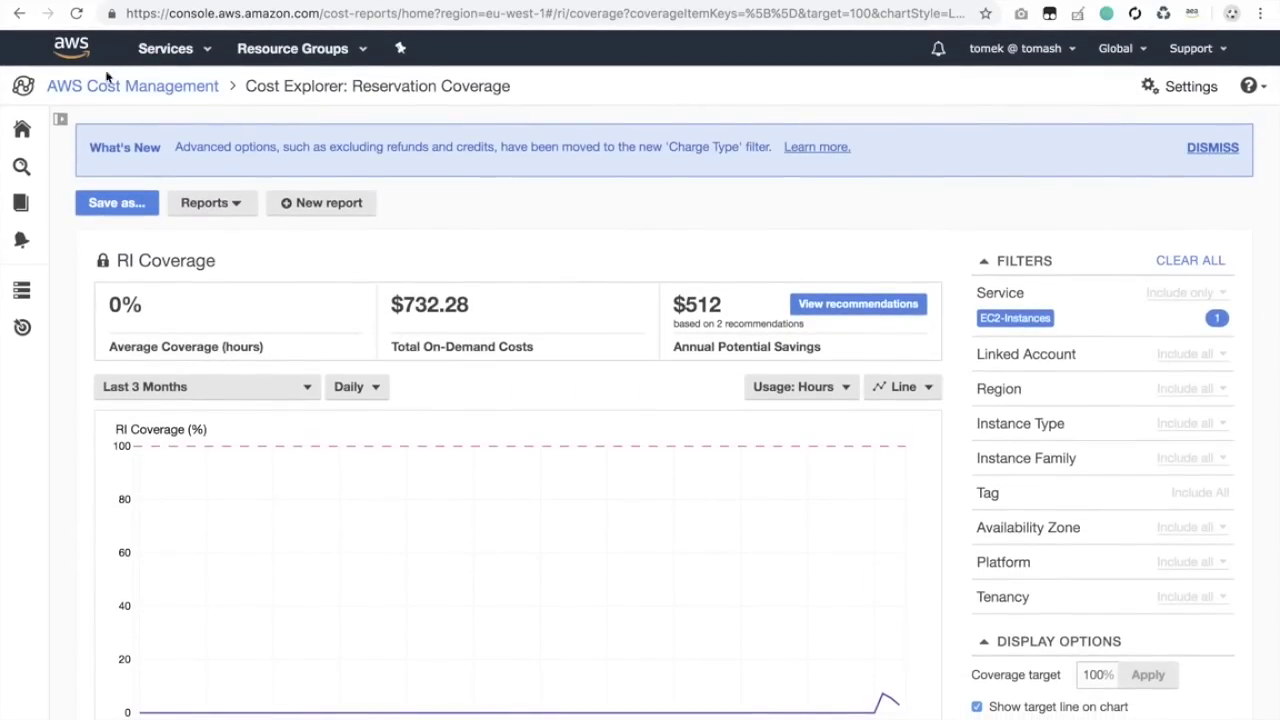
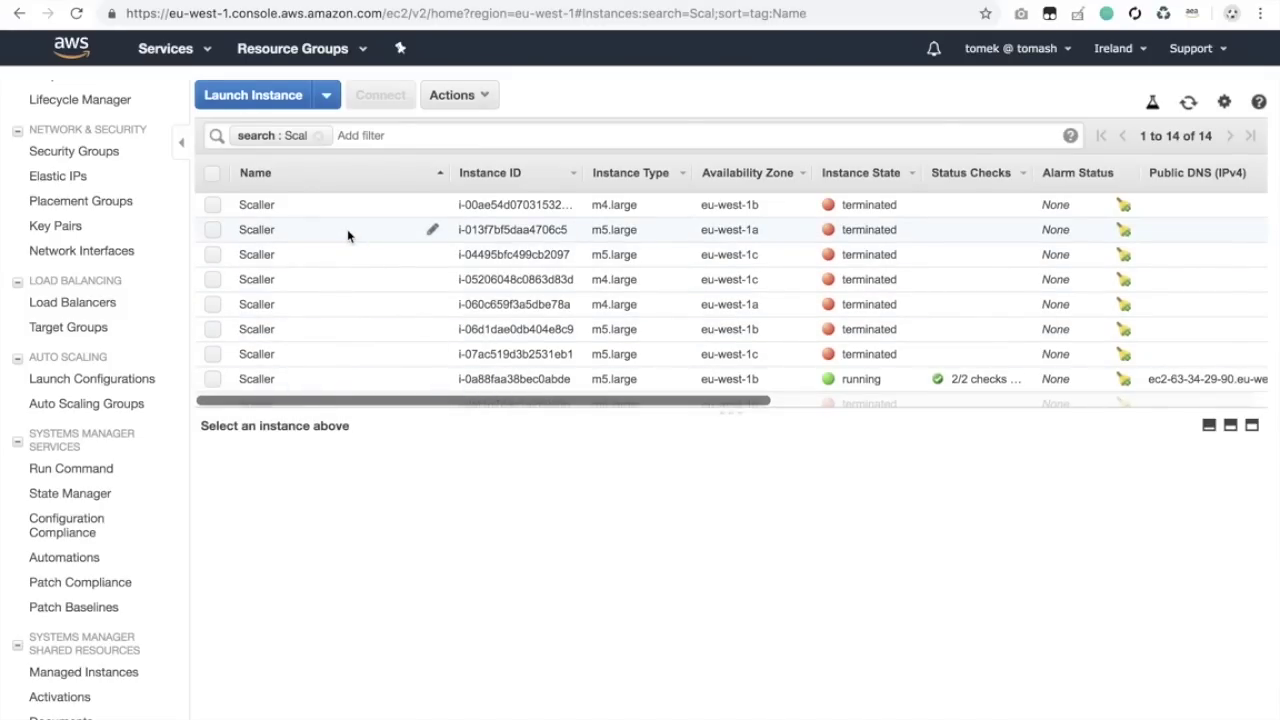
Check the types and states of the Scaller instances, and open the Auto Scaling groups list.
{"action": "scroll", "coordinate": [347, 234], "scroll_direction": "down", "scroll_amount": 5}
{"action": "scroll", "coordinate": [347, 234], "scroll_direction": "up", "scroll_amount": 5}
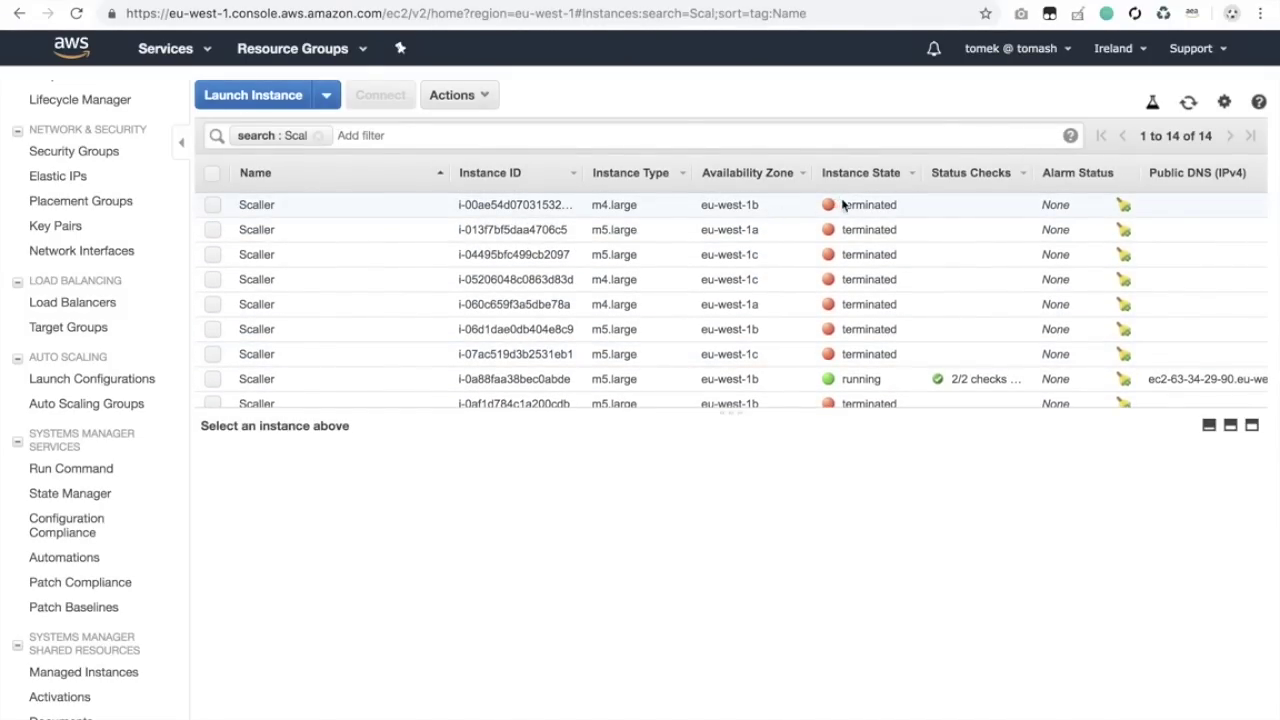
{"action": "scroll", "coordinate": [857, 285], "scroll_direction": "down", "scroll_amount": 3}
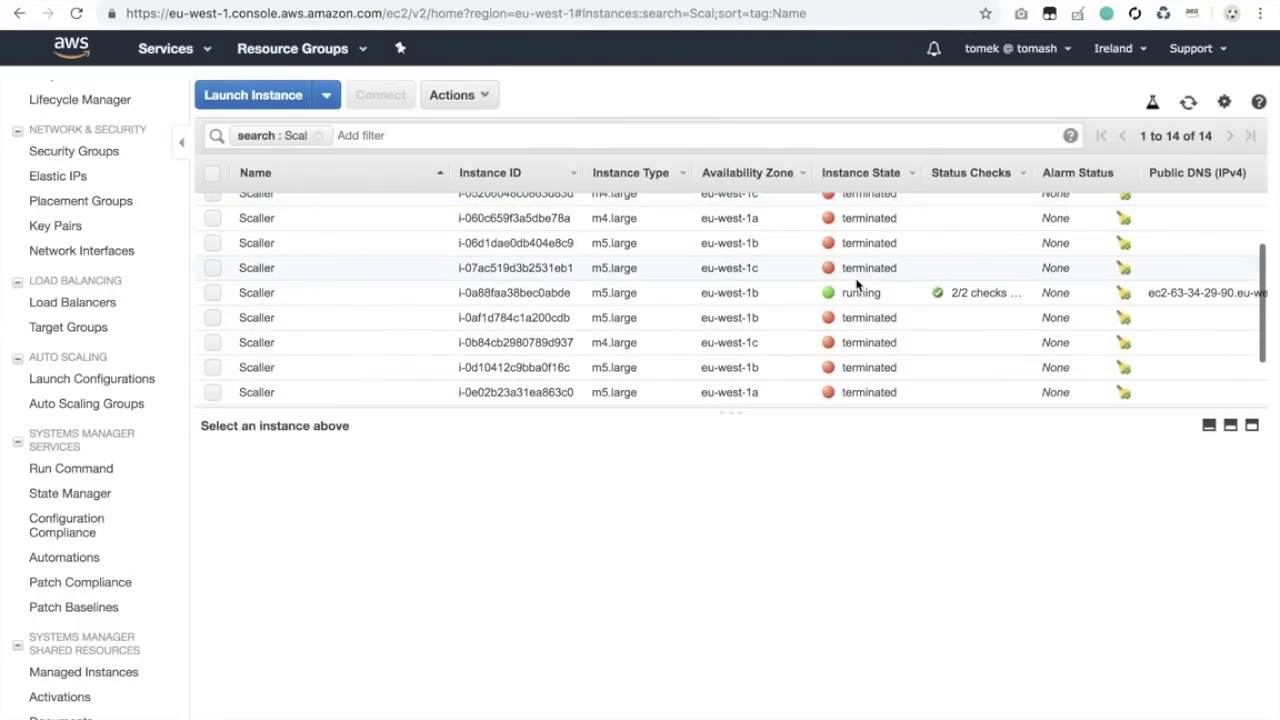
{"action": "scroll", "coordinate": [857, 285], "scroll_direction": "down", "scroll_amount": 2}
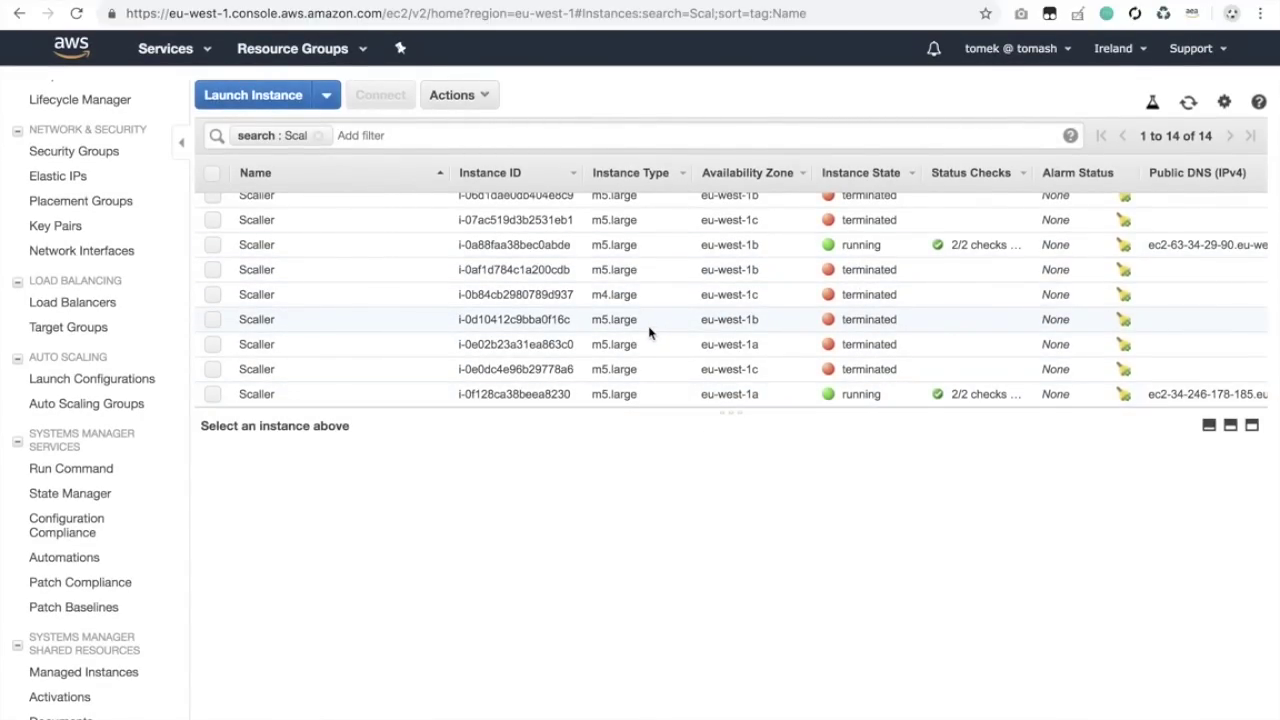
{"action": "scroll", "coordinate": [577, 331], "scroll_direction": "up", "scroll_amount": 3}
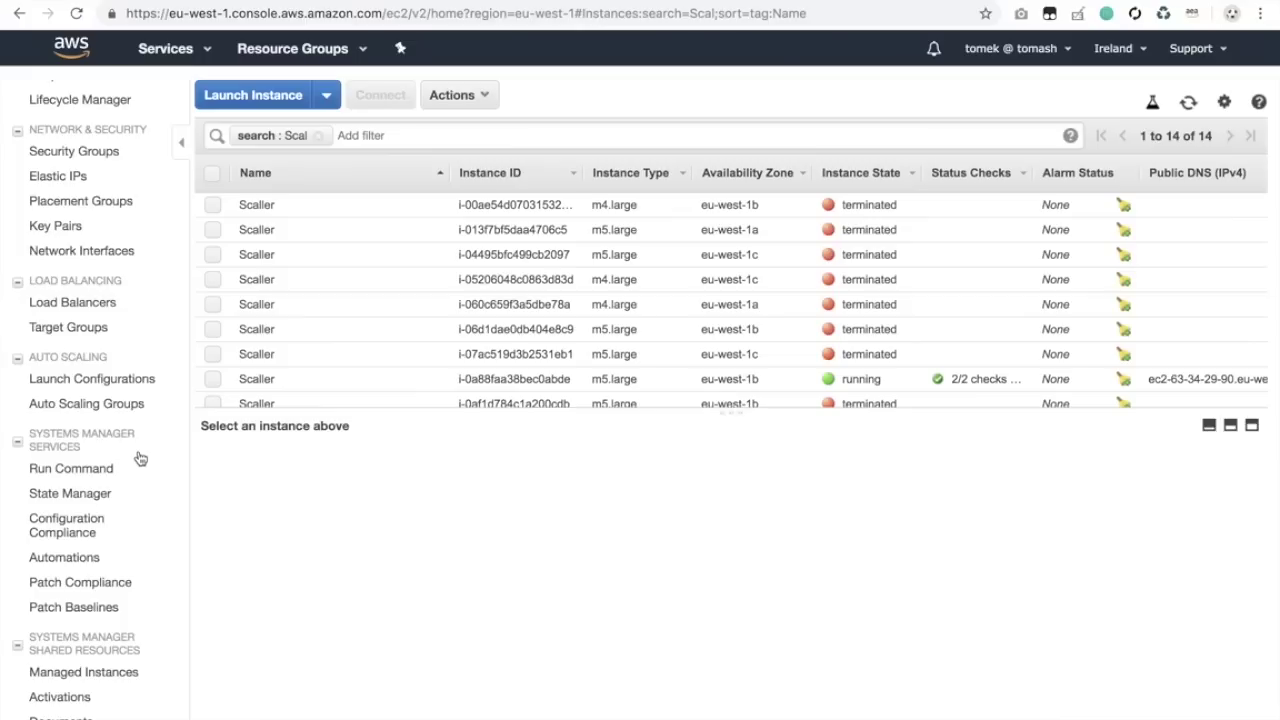
{"action": "scroll", "coordinate": [137, 458], "scroll_direction": "down", "scroll_amount": 2}
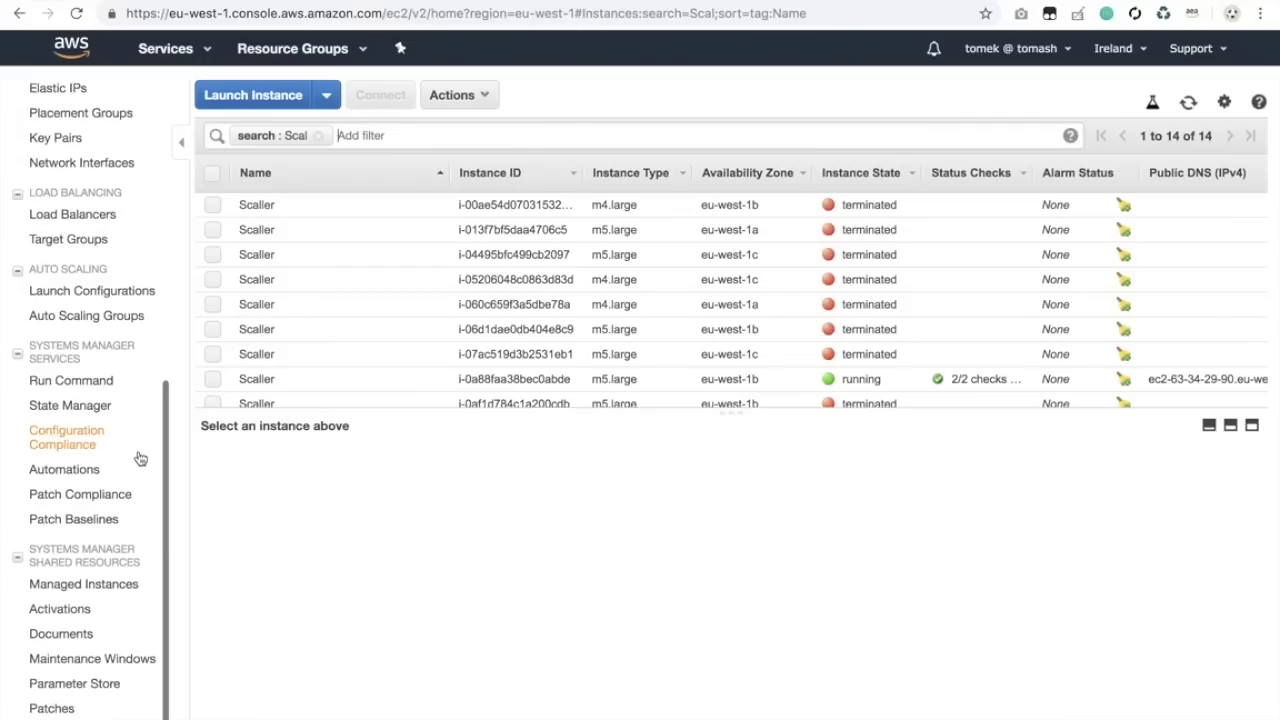
{"action": "left_click", "coordinate": [98, 318]}
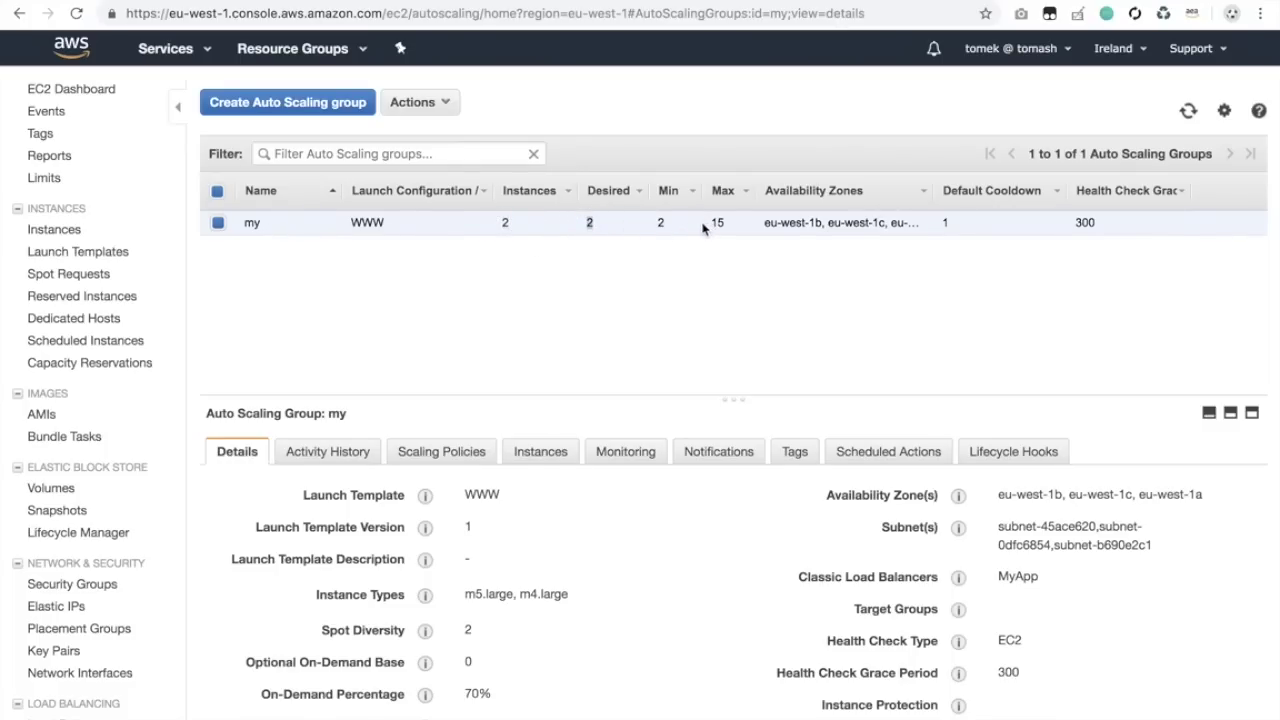
Check the Auto Scaling group's minimum and maximum size, and open the load balancers list.
{"action": "left_click", "coordinate": [660, 224]}
{"action": "left_click", "coordinate": [717, 222]}
{"action": "scroll", "coordinate": [152, 532], "scroll_direction": "down", "scroll_amount": 10}
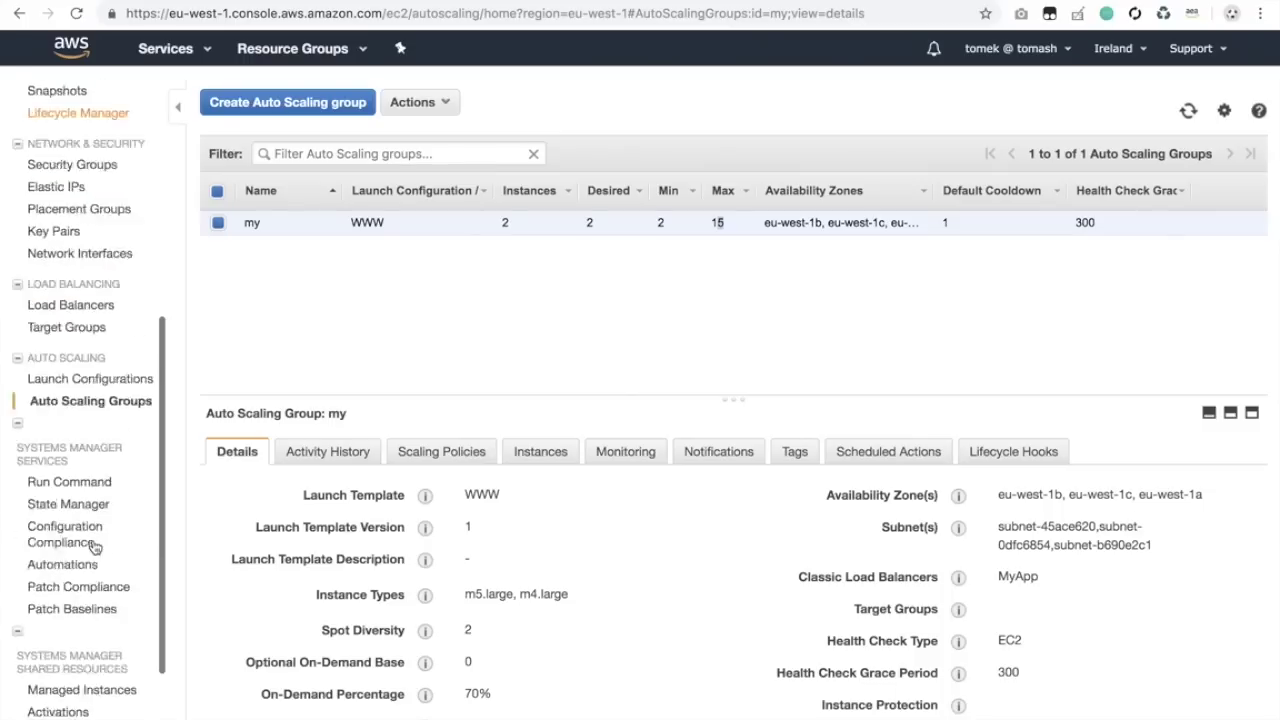
{"action": "left_click", "coordinate": [63, 217]}
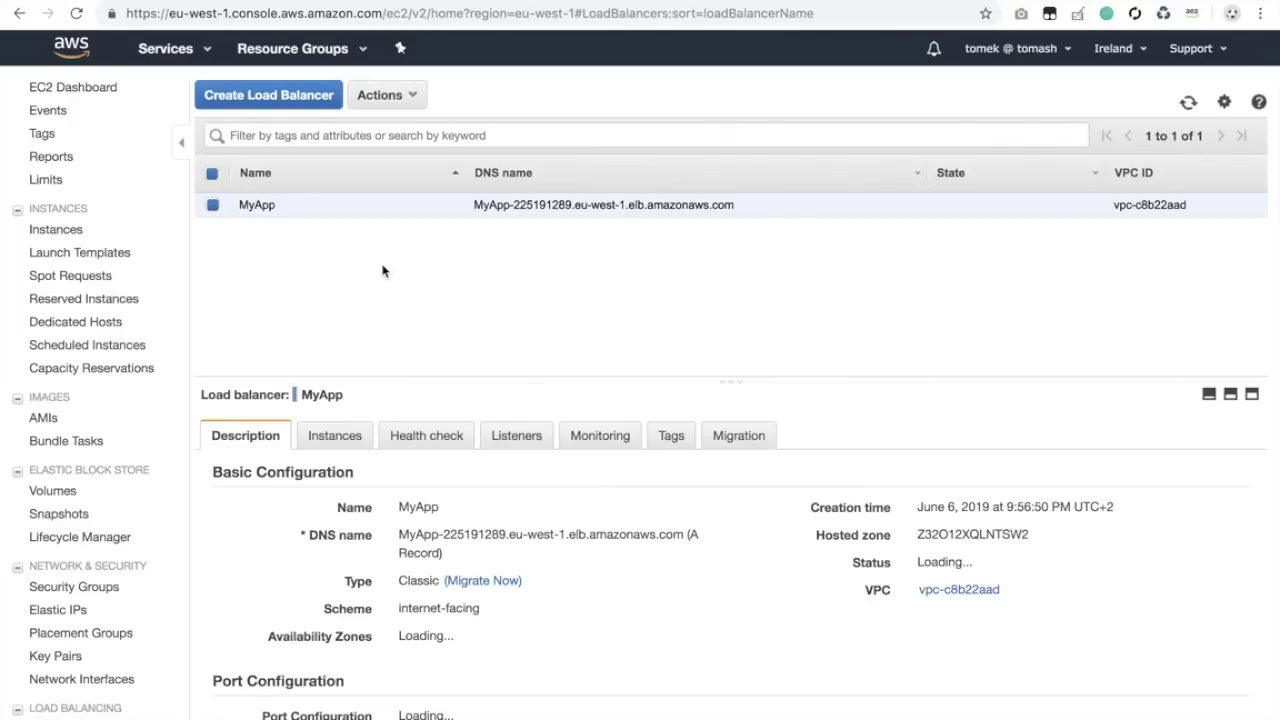
Copy the DNS name of the MyApp load balancer and open that address in a new browser tab.
{"action": "left_click_drag", "start_coordinate": [404, 537], "coordinate": [686, 536]}
{"action": "key", "text": "super+c"}
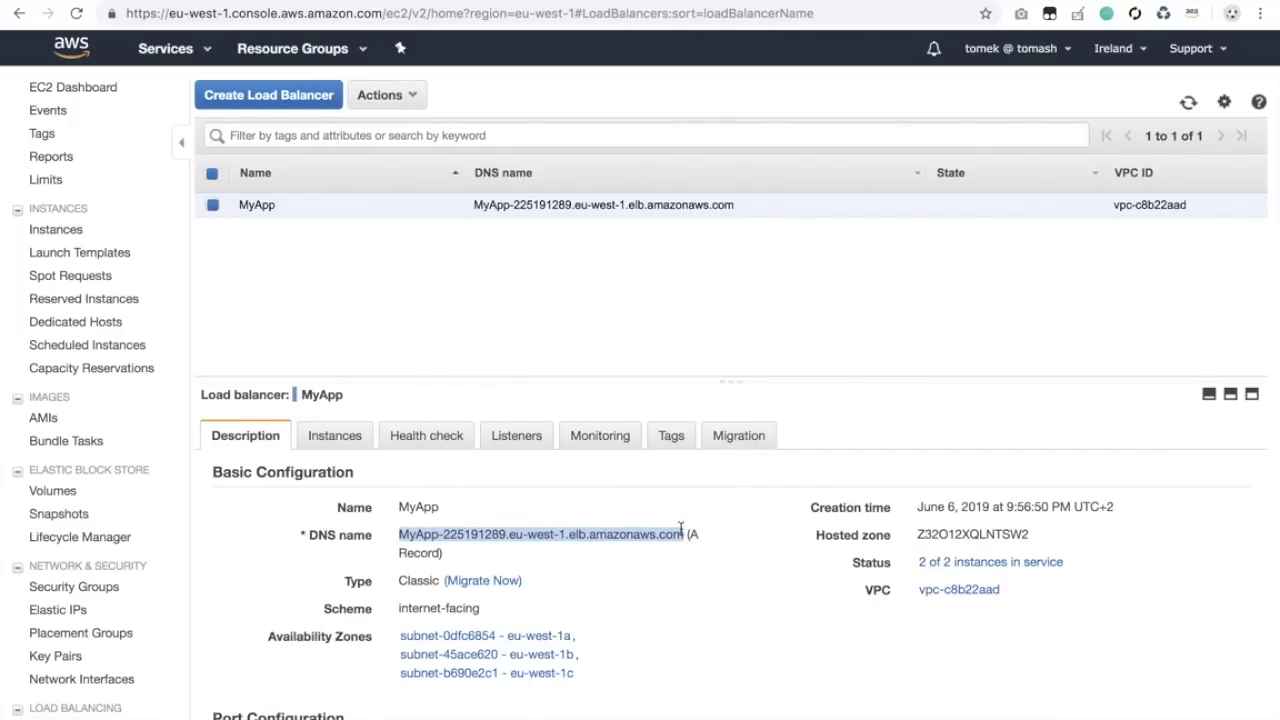
{"action": "key", "text": "super+t"}
{"action": "key", "text": "super+v"}
{"action": "key", "text": "Return"}
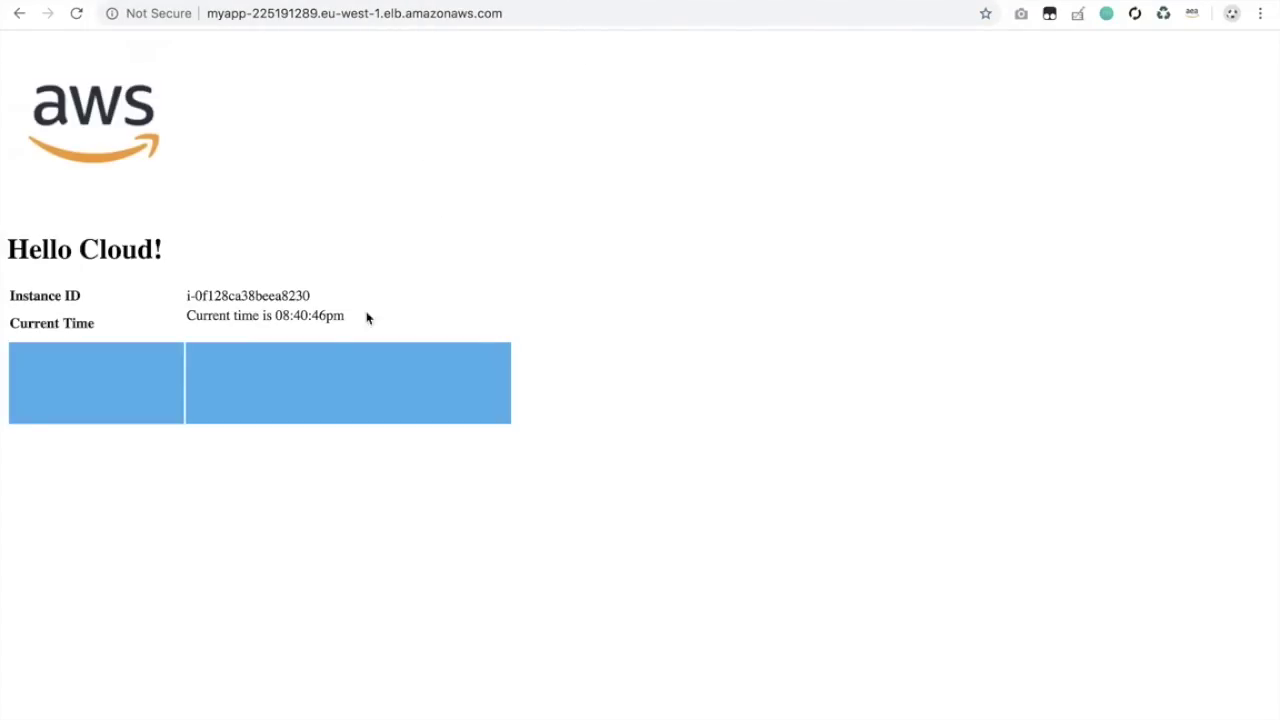
Reload the Hello Cloud page several times to compare the responding instance IDs, and return to the load balancer console.
{"action": "left_click", "coordinate": [78, 16]}
{"action": "left_click", "coordinate": [80, 18]}
{"action": "left_click", "coordinate": [80, 18]}
{"action": "left_click", "coordinate": [80, 18]}
{"action": "left_click", "coordinate": [80, 19]}
{"action": "left_click", "coordinate": [330, 2]}
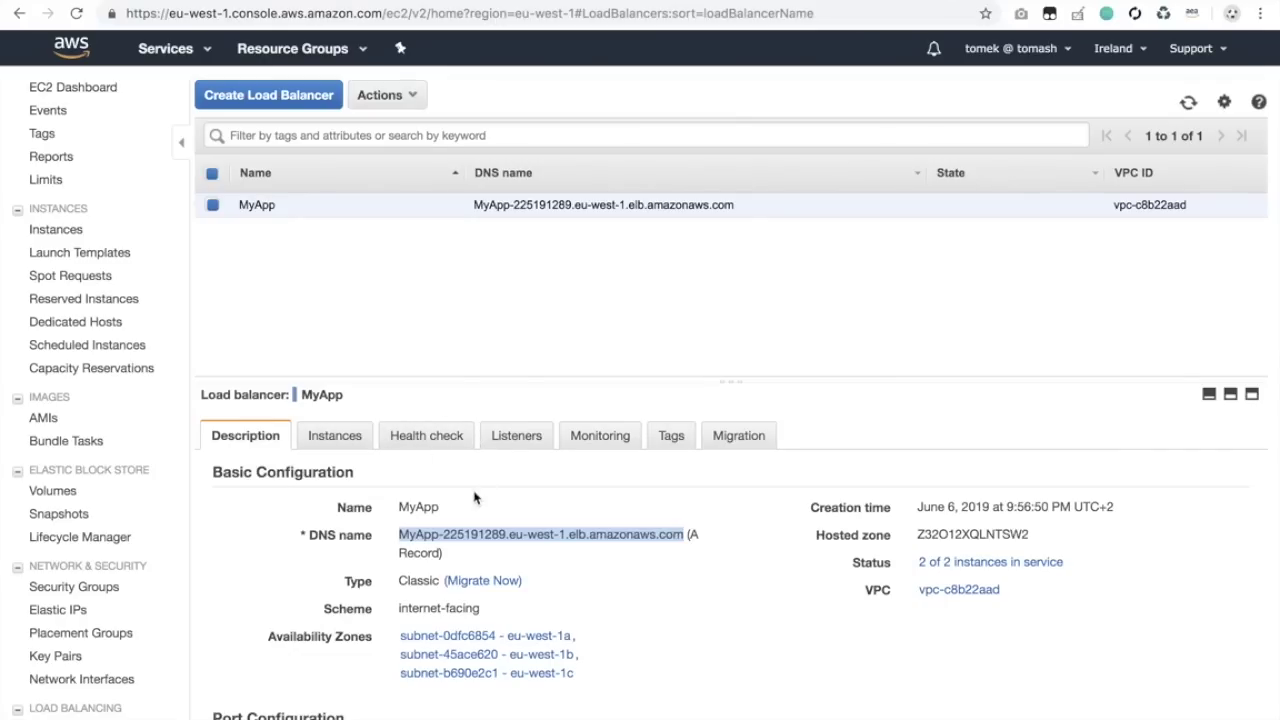
Open the scaling policies of the Auto Scaling group my, and enlarge its details area.
{"action": "scroll", "coordinate": [97, 466], "scroll_direction": "down", "scroll_amount": 4}
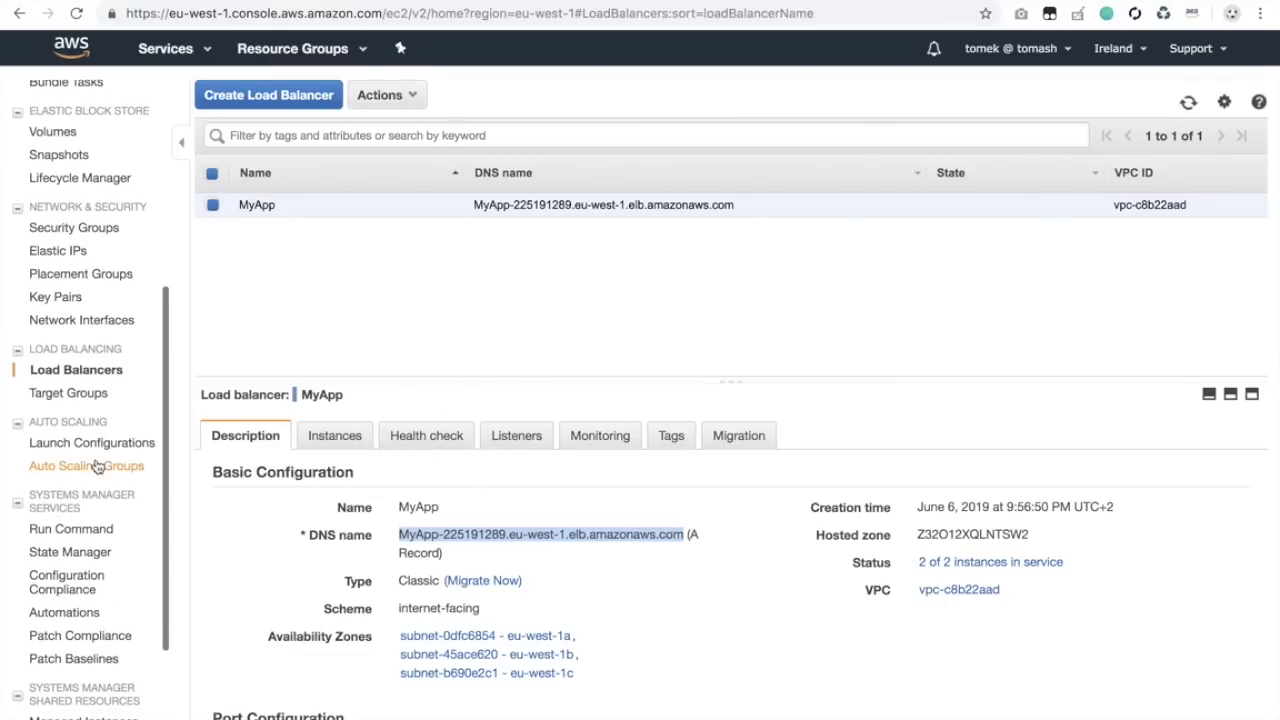
{"action": "left_click", "coordinate": [97, 466]}
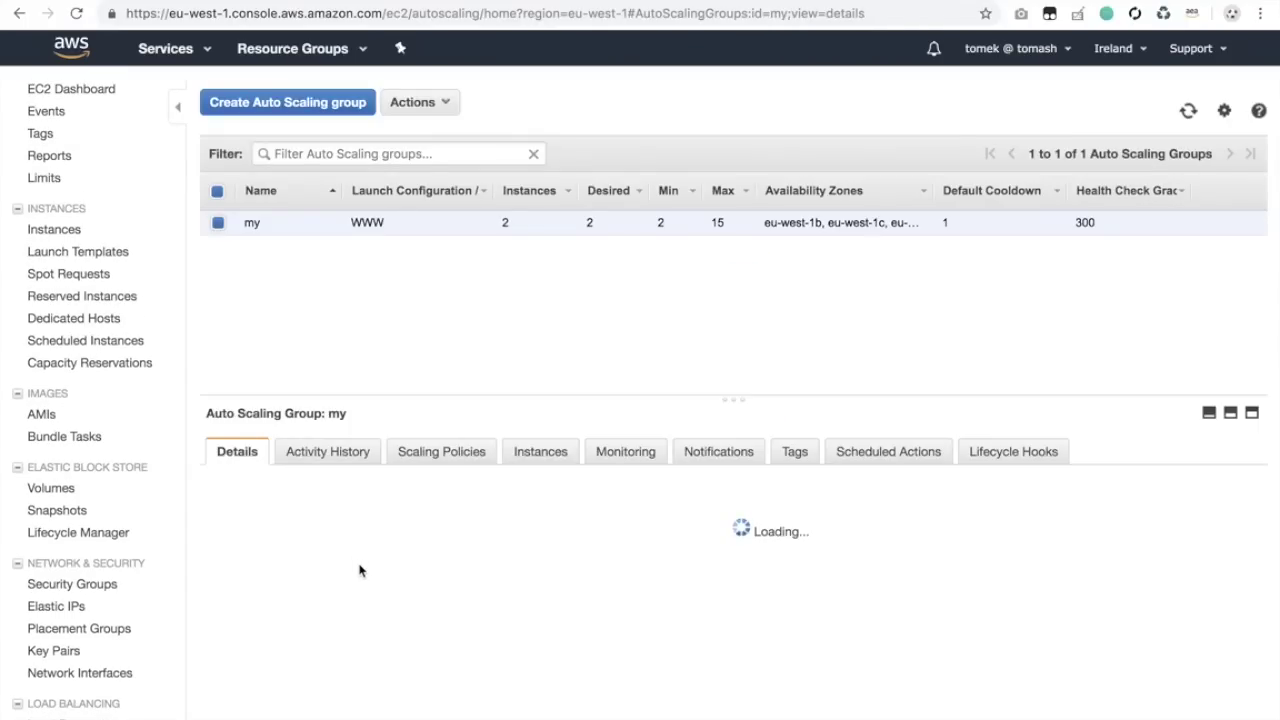
{"action": "left_click", "coordinate": [441, 451]}
{"action": "left_click_drag", "start_coordinate": [743, 400], "coordinate": [734, 309]}
{"action": "left_click", "coordinate": [737, 385]}
{"action": "left_click", "coordinate": [735, 375]}
Create a scaling policy named mojeskalowanie that tracks Average CPU Utilization with a target value of 70.
{"action": "left_click", "coordinate": [279, 403]}
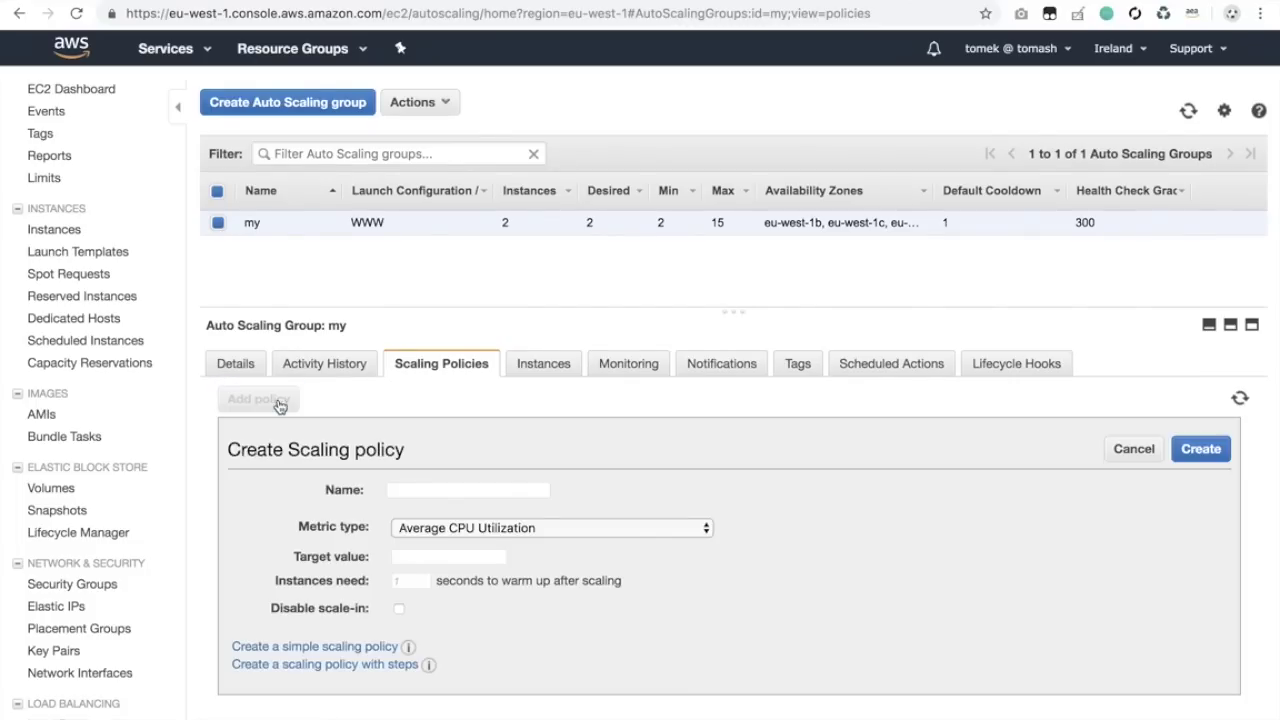
{"action": "left_click", "coordinate": [428, 558]}
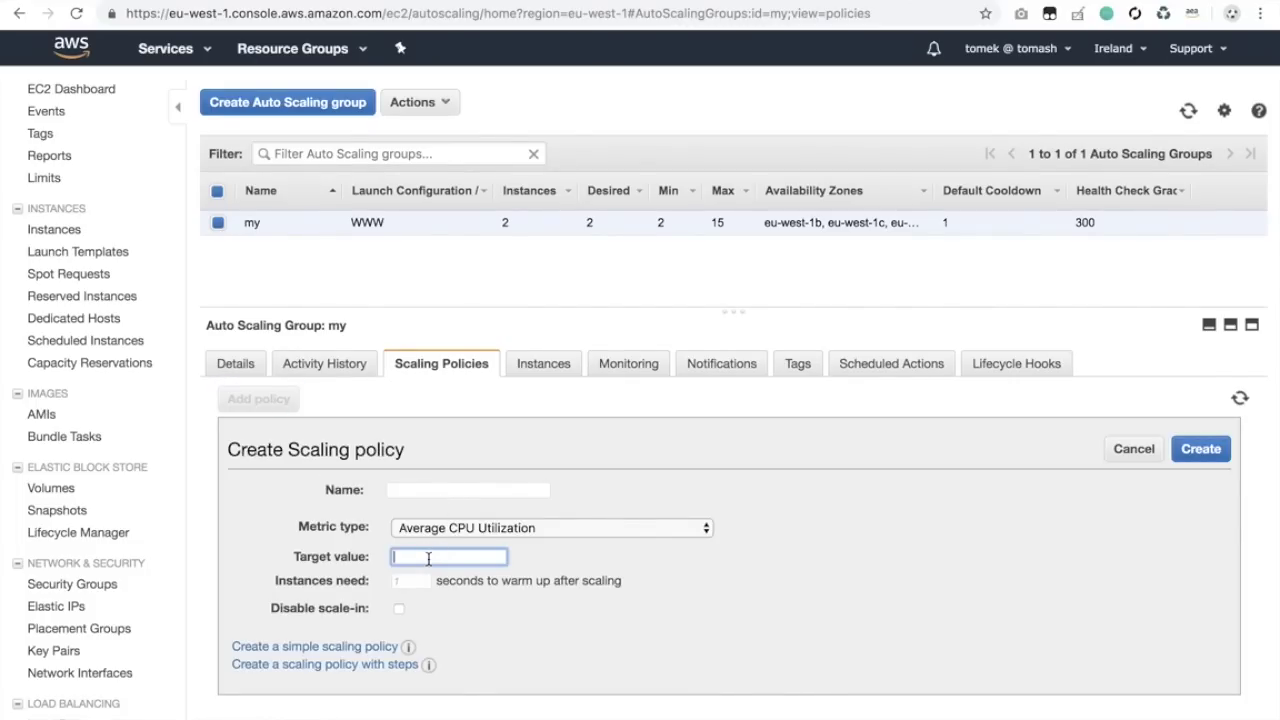
{"action": "type", "text": "70"}
{"action": "left_click", "coordinate": [426, 491]}
{"action": "type", "text": "mojeskalowanie"}
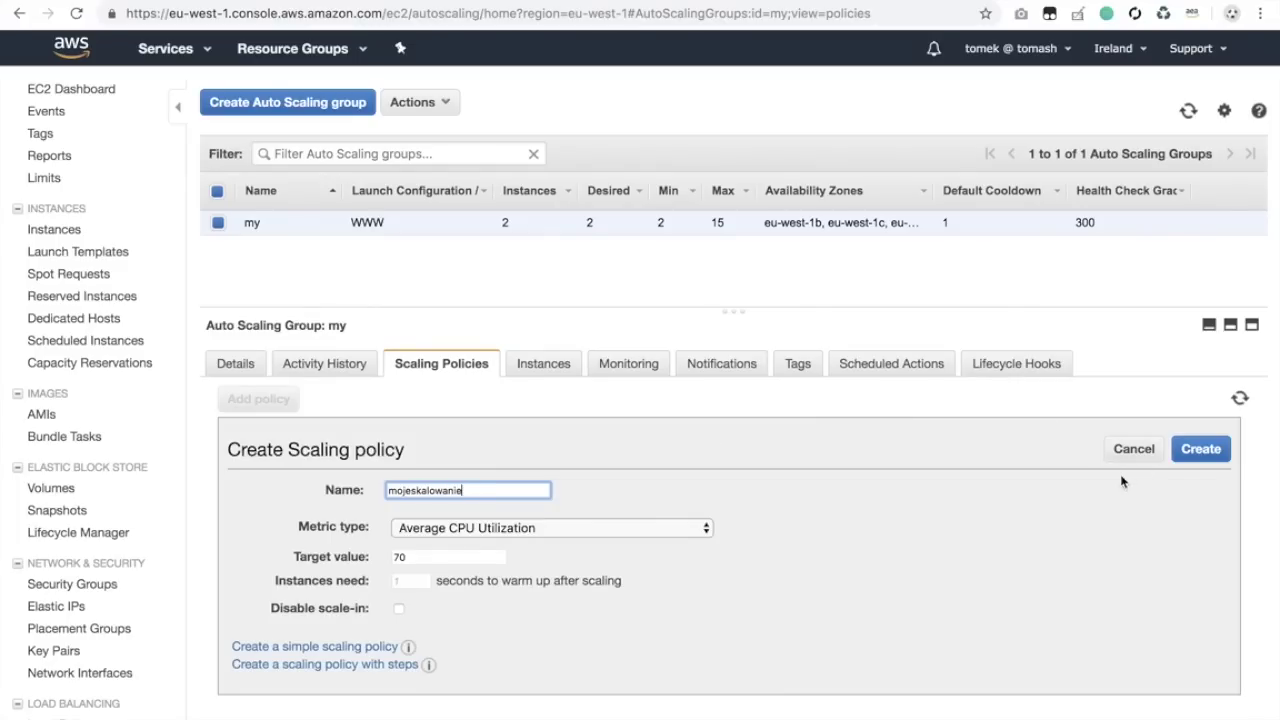
{"action": "left_click", "coordinate": [1200, 449]}
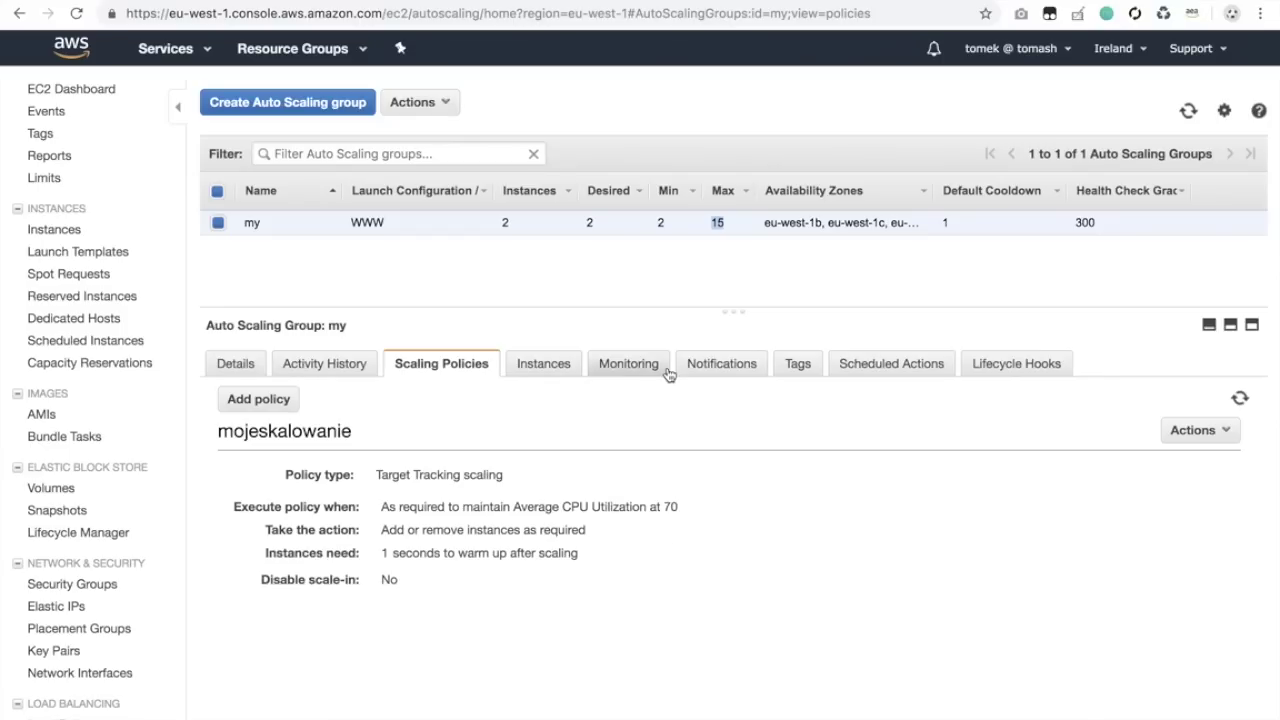
Open the group's monitoring metrics and examine individual points of the Desired Capacity graph for the last hour.
{"action": "double_click", "coordinate": [660, 222]}
{"action": "left_click", "coordinate": [640, 364]}
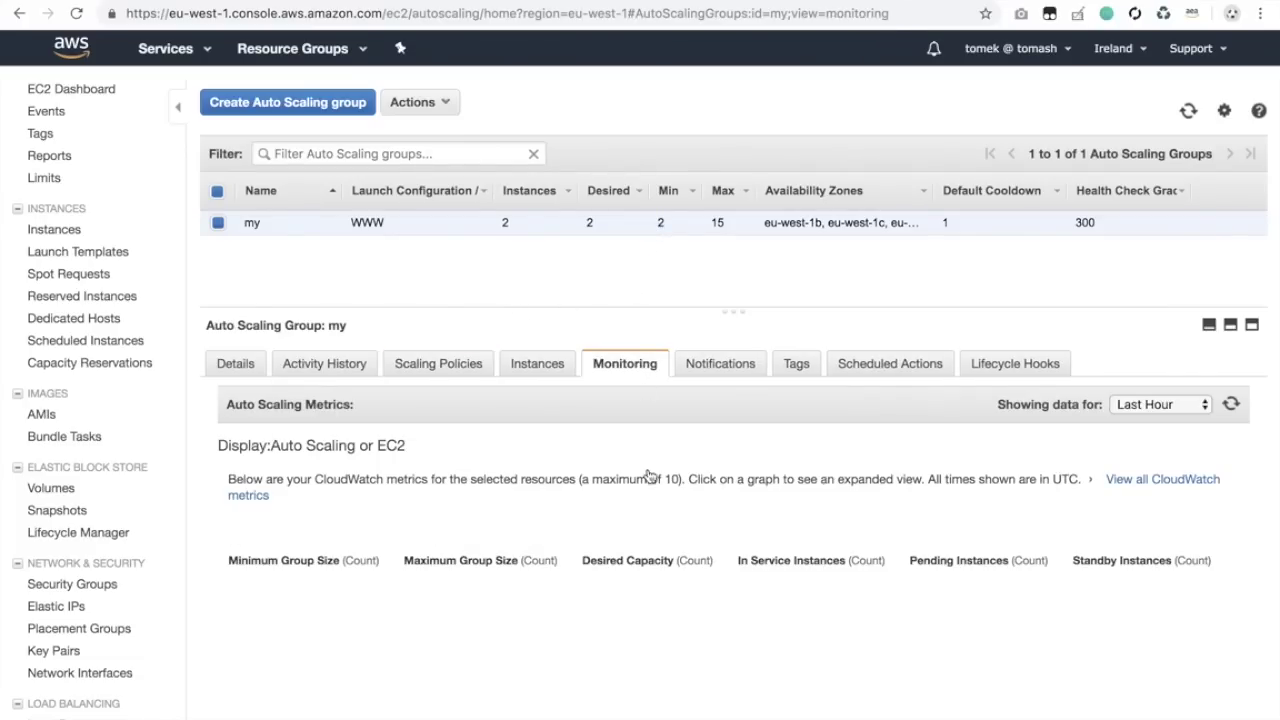
{"action": "scroll", "coordinate": [677, 557], "scroll_direction": "down", "scroll_amount": 1}
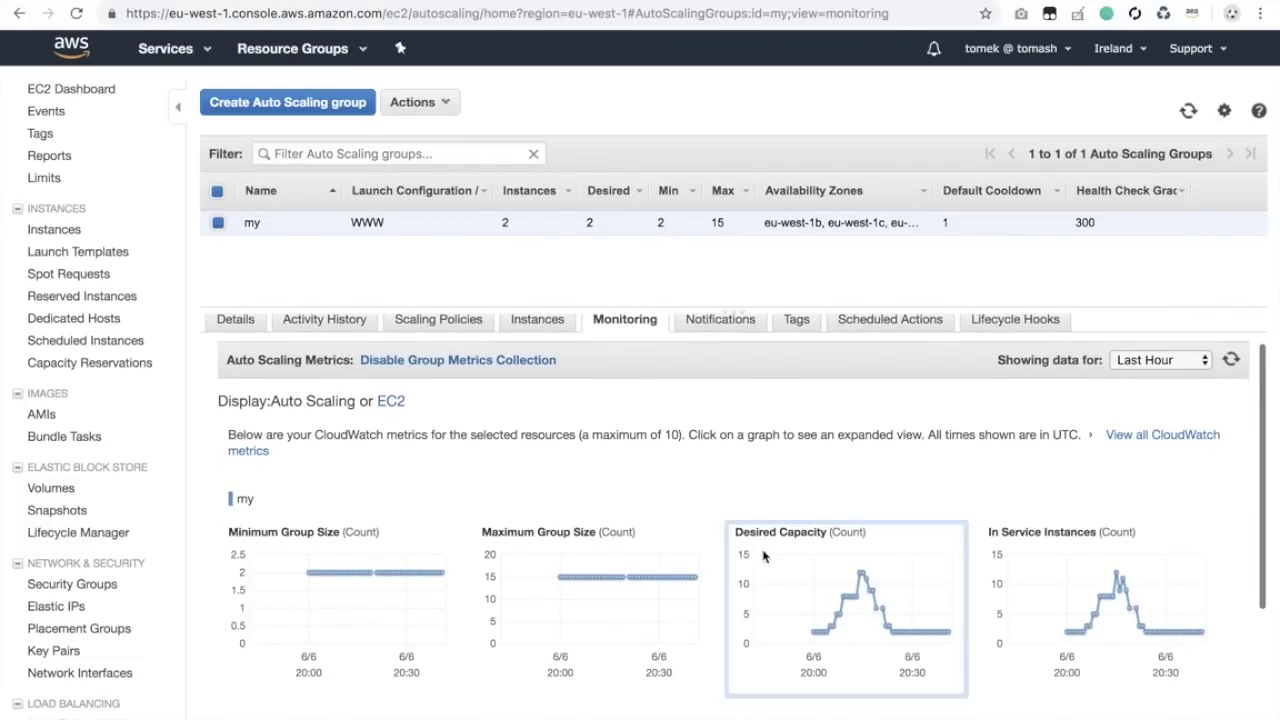
{"action": "left_click", "coordinate": [895, 570]}
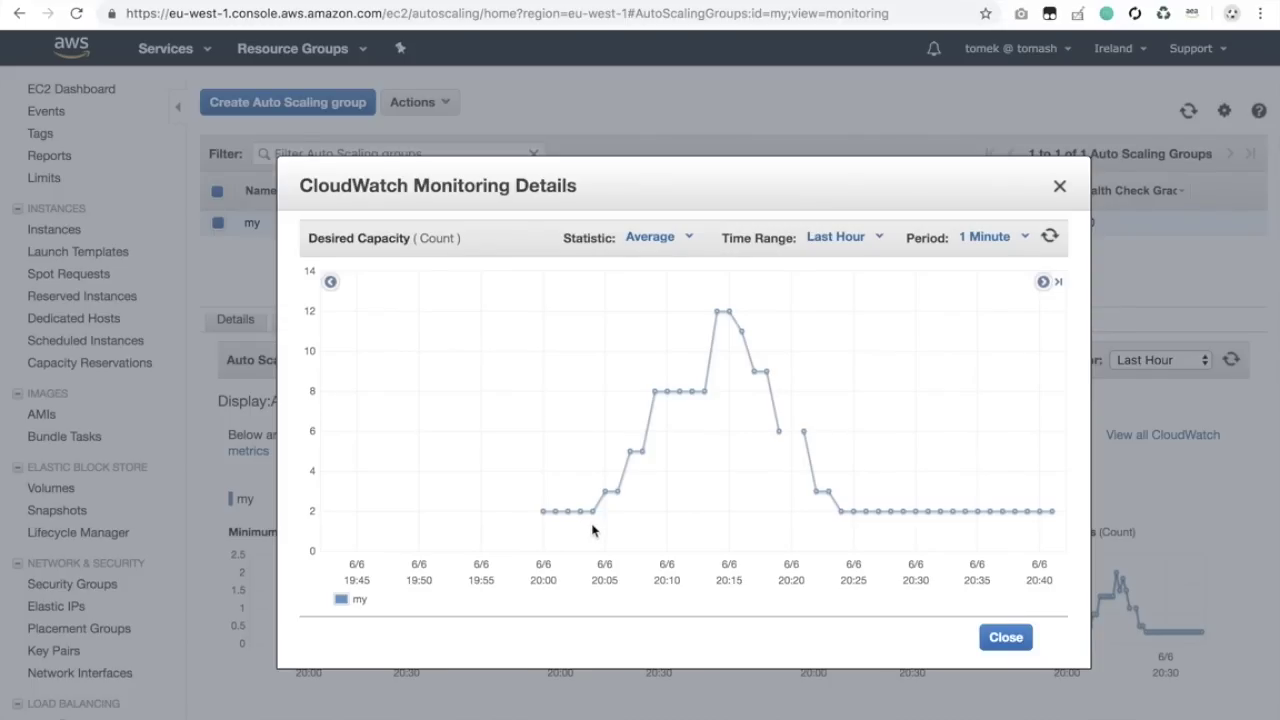
{"action": "mouse_move", "coordinate": [617, 497]}
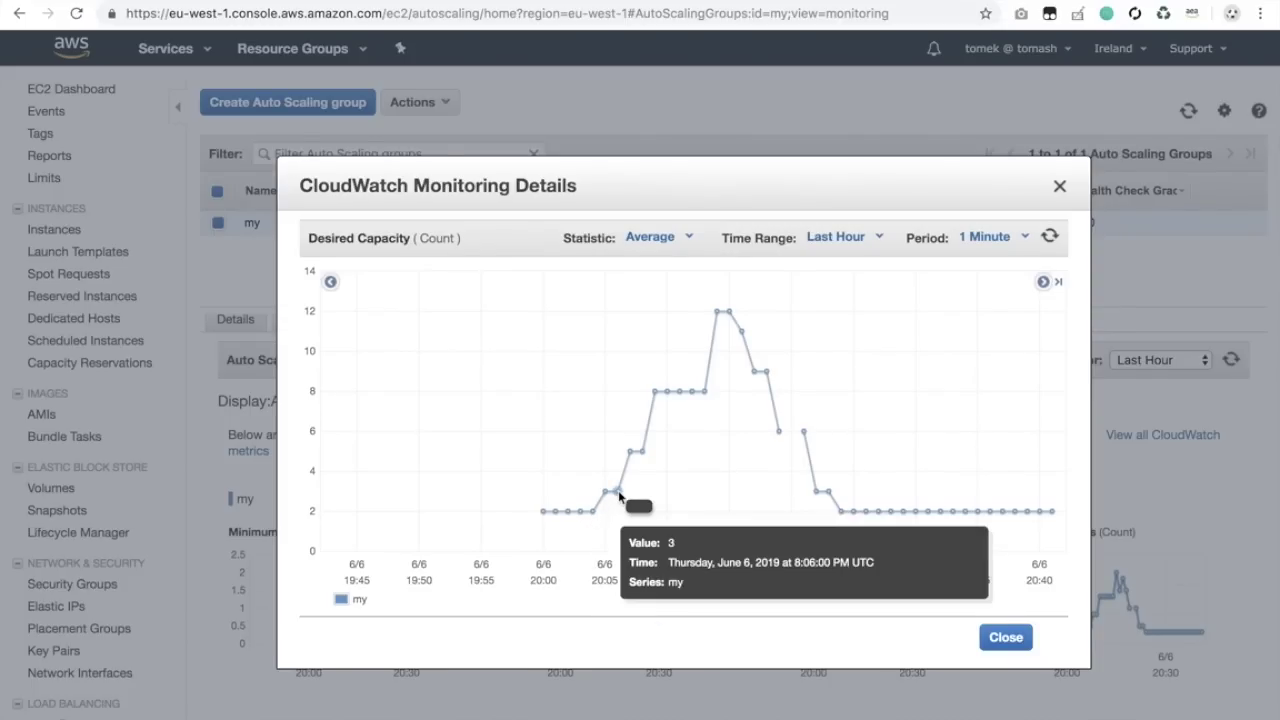
{"action": "mouse_move", "coordinate": [643, 455]}
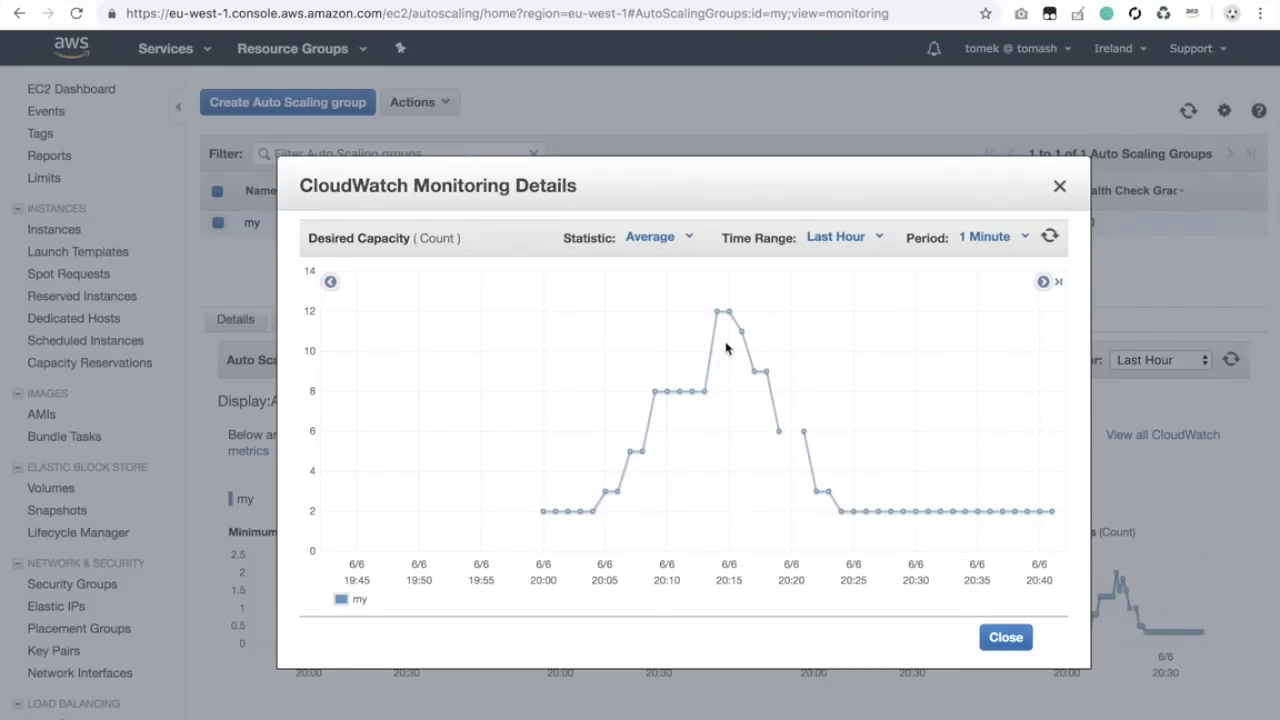
{"action": "mouse_move", "coordinate": [728, 318]}
{"action": "mouse_move", "coordinate": [753, 374]}
{"action": "mouse_move", "coordinate": [781, 437]}
{"action": "mouse_move", "coordinate": [822, 493]}
{"action": "mouse_move", "coordinate": [603, 513]}
{"action": "left_click", "coordinate": [1060, 188]}
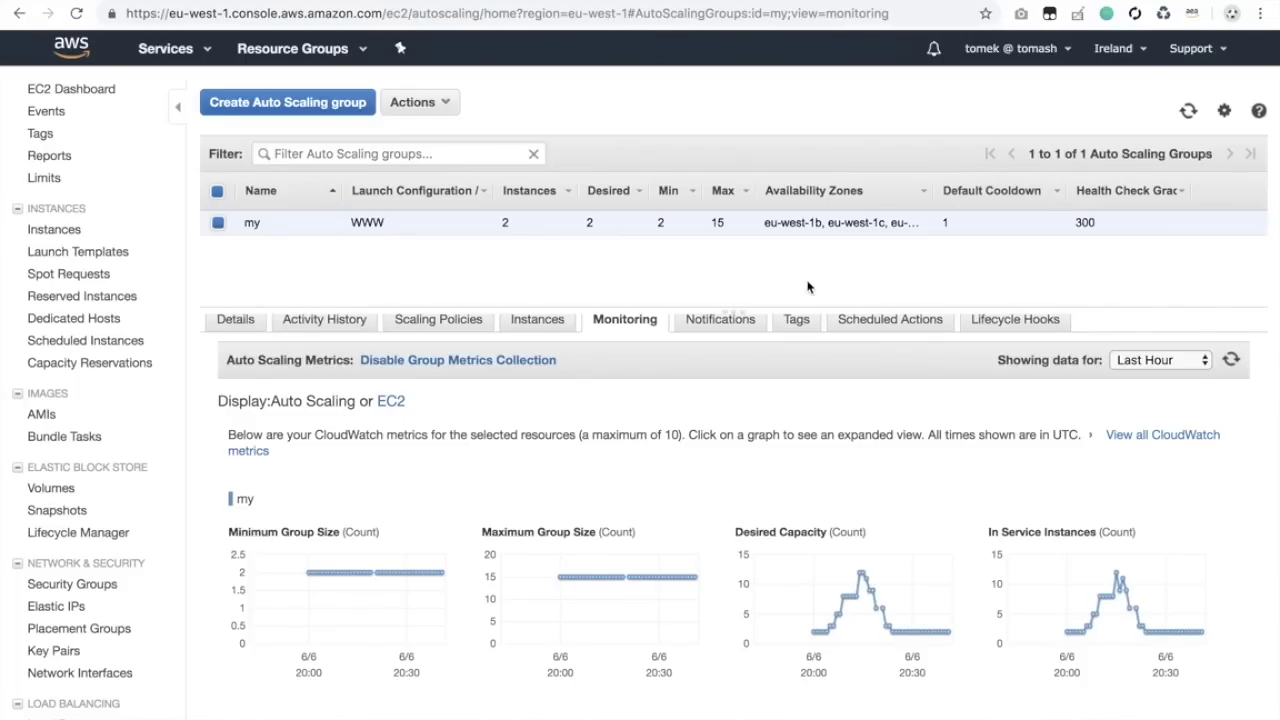
Look through the remaining Auto Scaling metrics and inspect the Total Instances graph in detail.
{"action": "scroll", "coordinate": [612, 585], "scroll_direction": "down", "scroll_amount": 1}
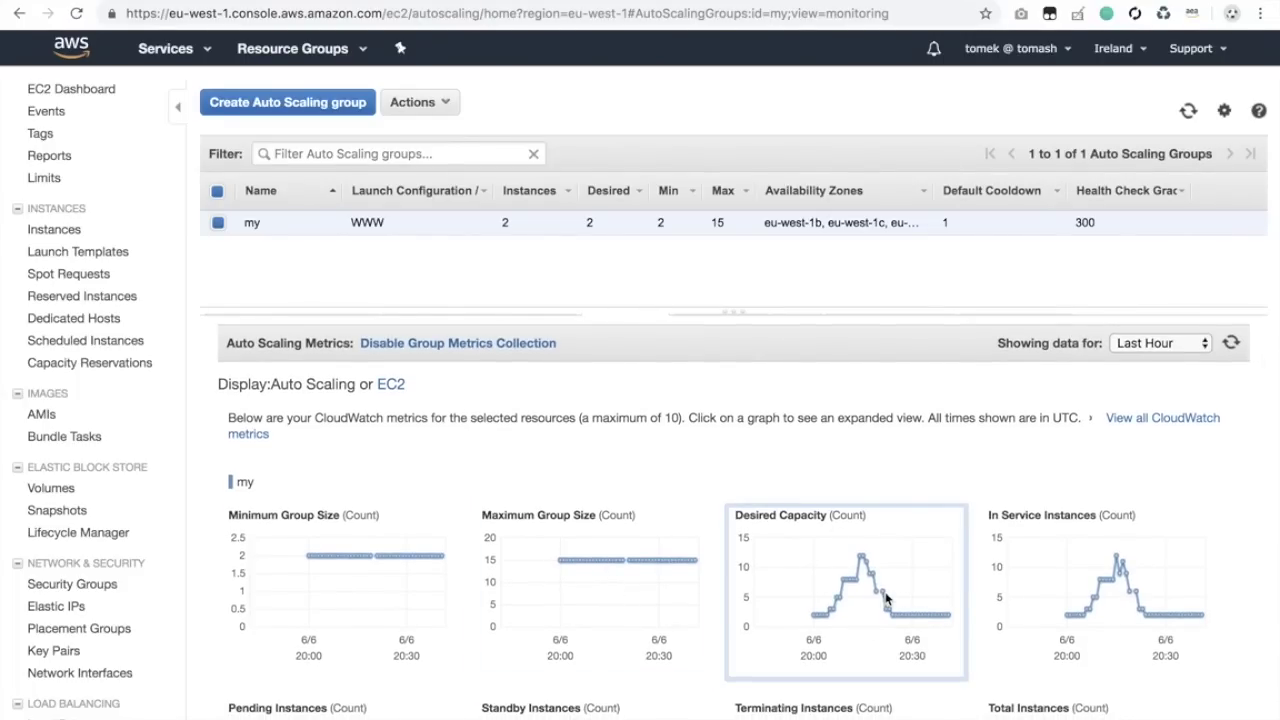
{"action": "scroll", "coordinate": [885, 598], "scroll_direction": "down", "scroll_amount": 2}
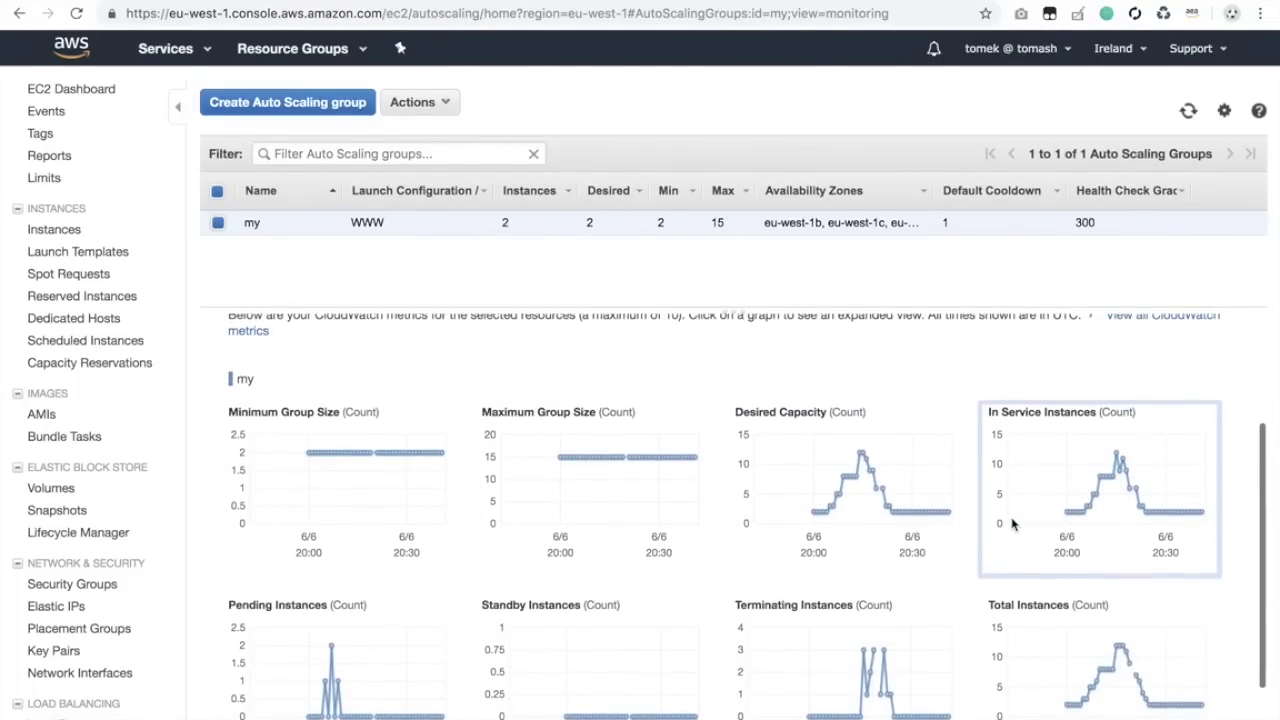
{"action": "left_click", "coordinate": [1075, 630]}
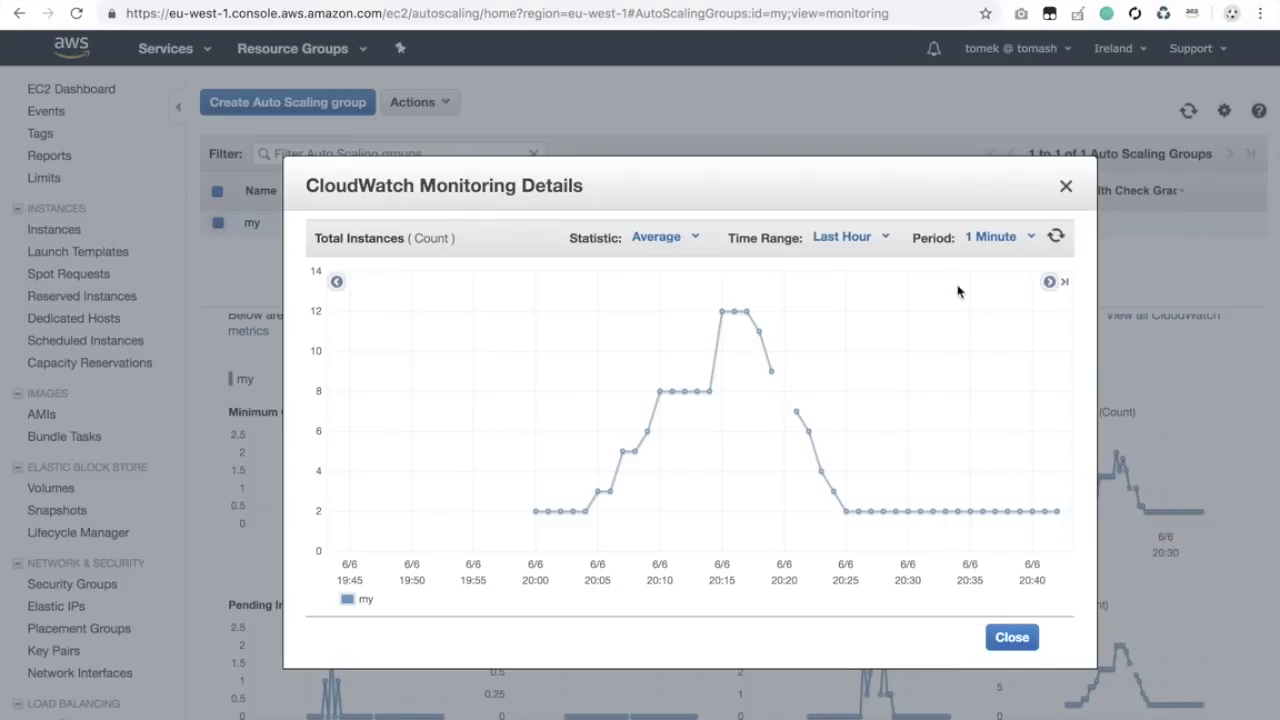
{"action": "mouse_move", "coordinate": [908, 510]}
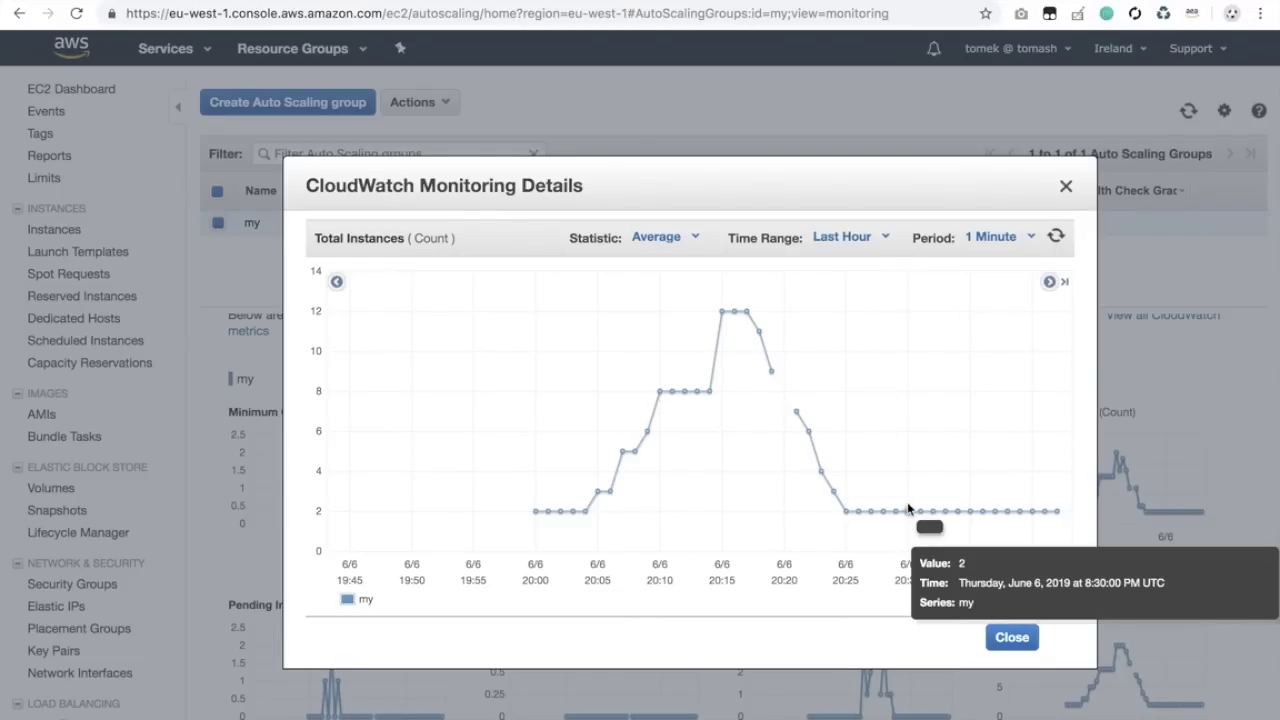
{"action": "left_click", "coordinate": [1066, 186]}
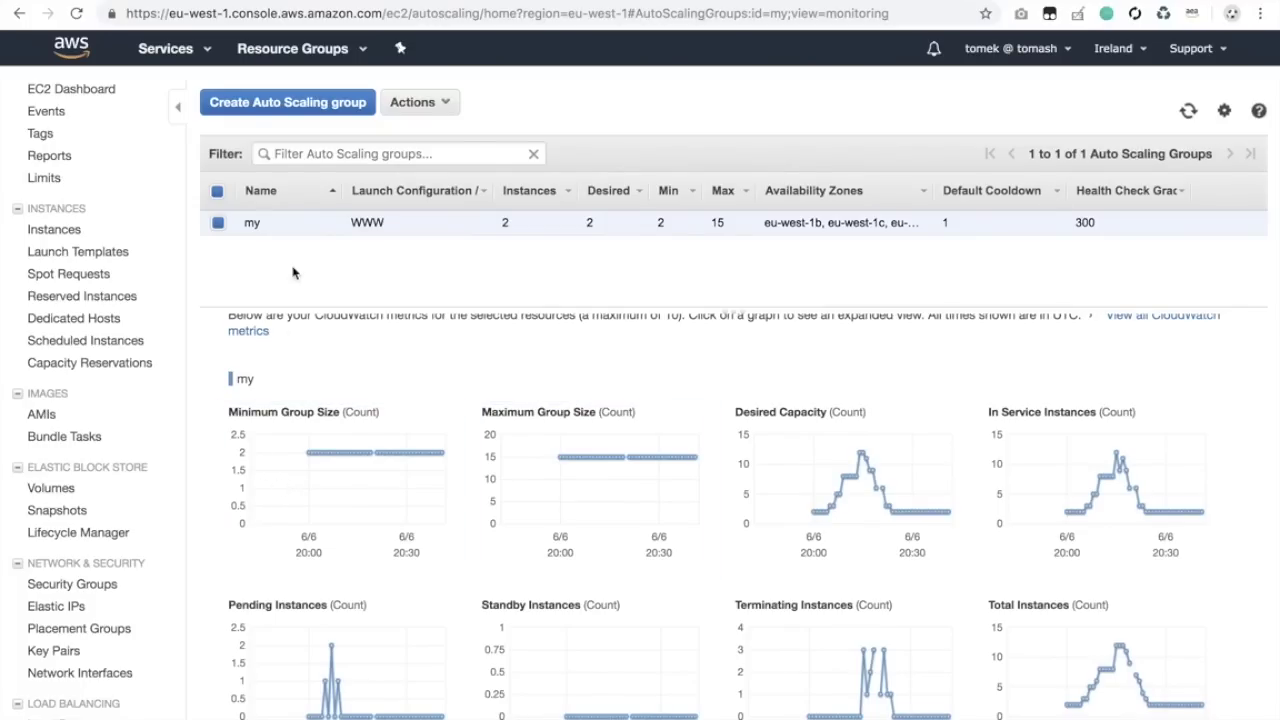
{"action": "scroll", "coordinate": [180, 316], "scroll_direction": "down", "scroll_amount": 1}
{"action": "scroll", "coordinate": [420, 408], "scroll_direction": "up", "scroll_amount": 1}
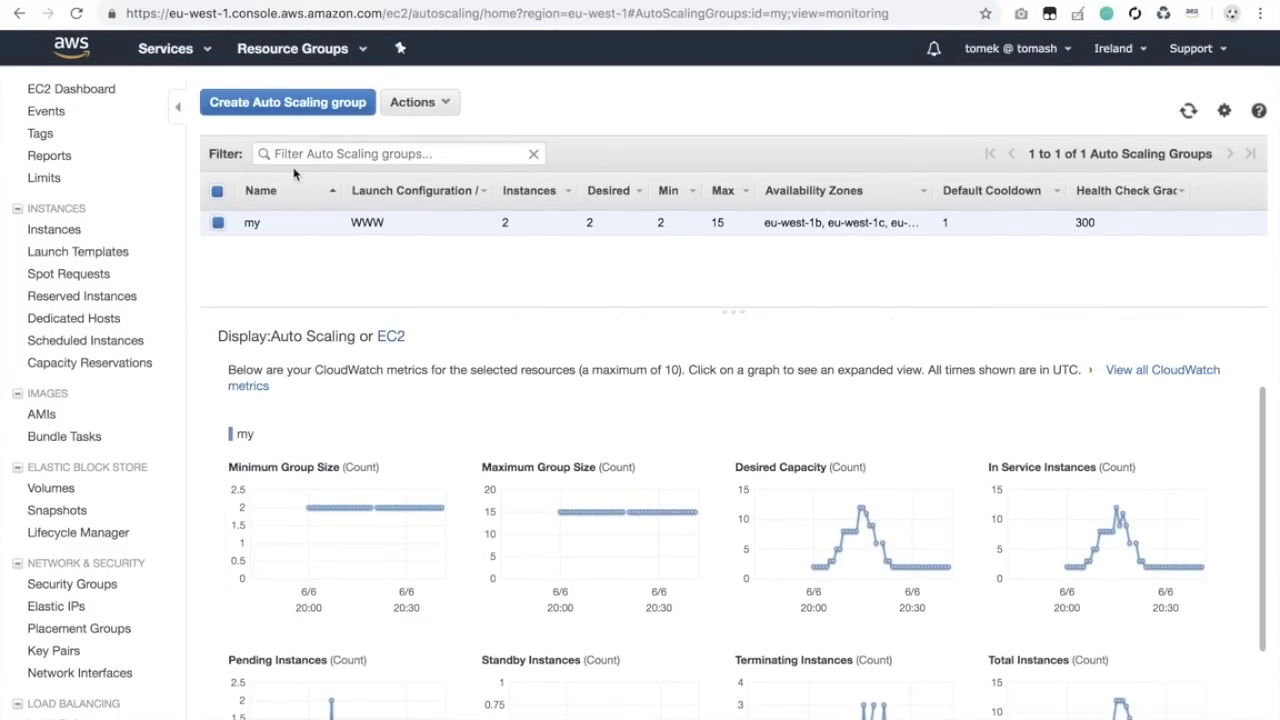
{"action": "left_click", "coordinate": [284, 108]}
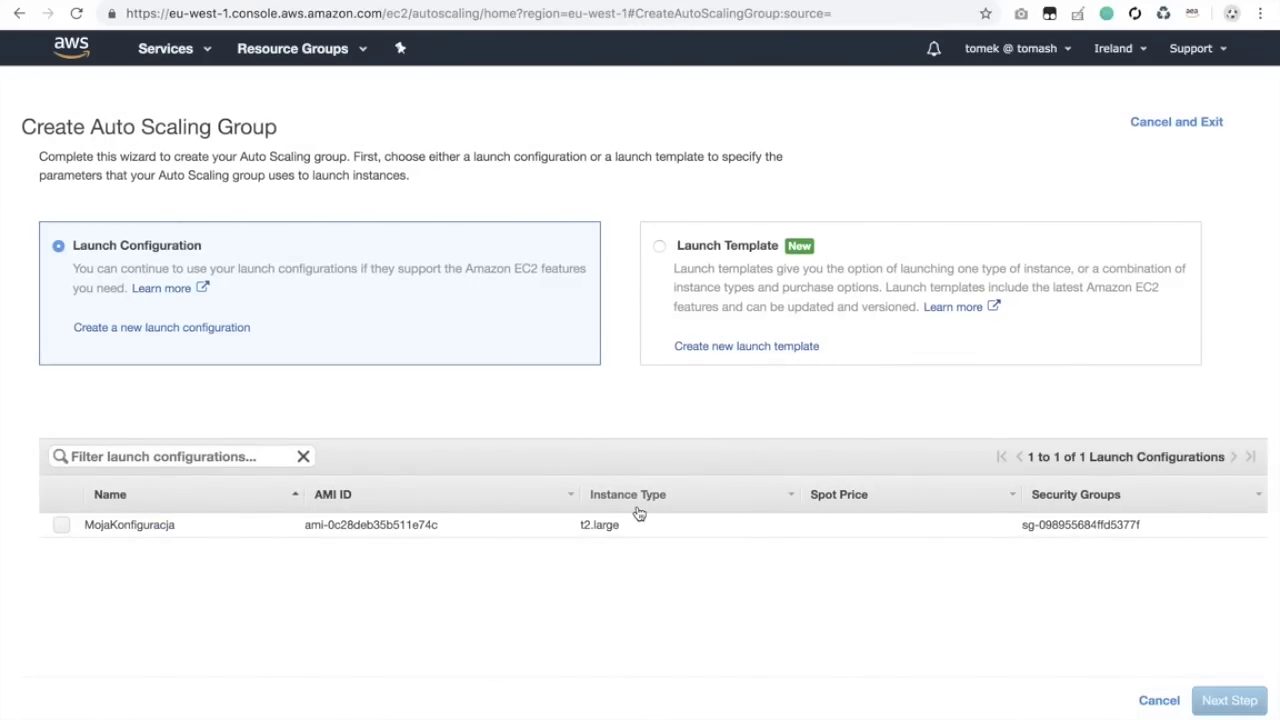
{"action": "left_click", "coordinate": [678, 263]}
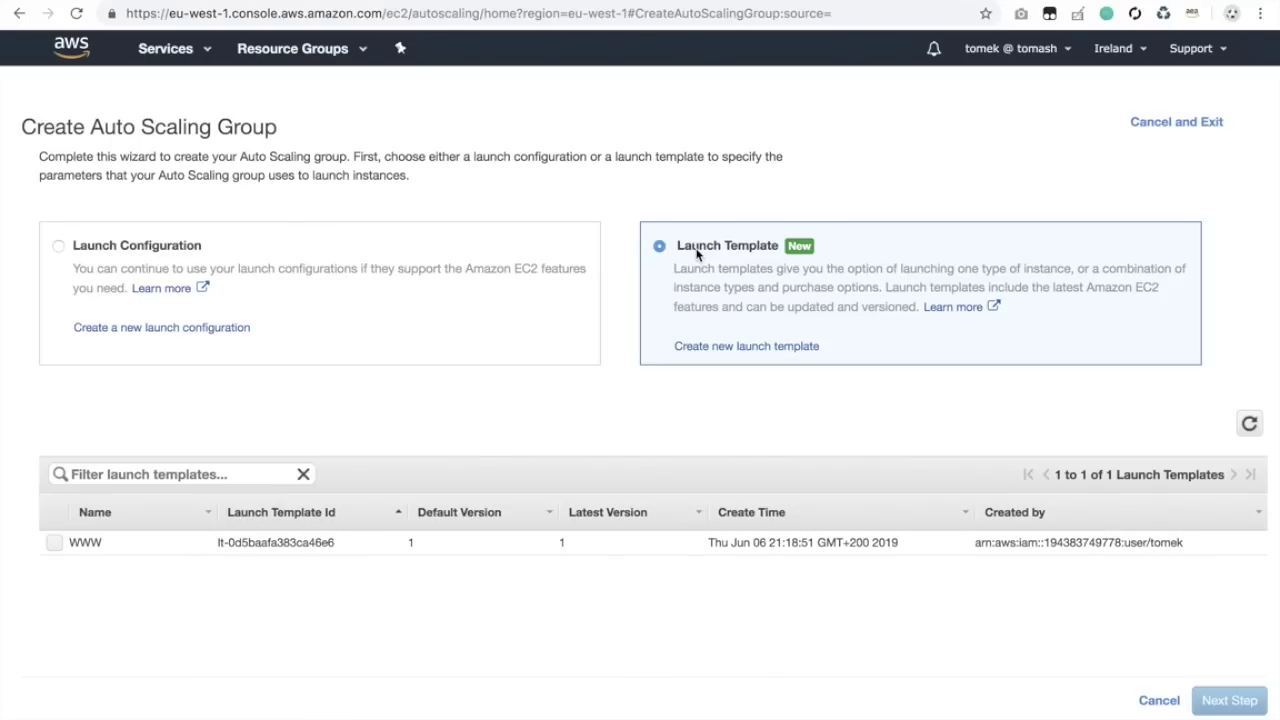
{"action": "left_click", "coordinate": [54, 543]}
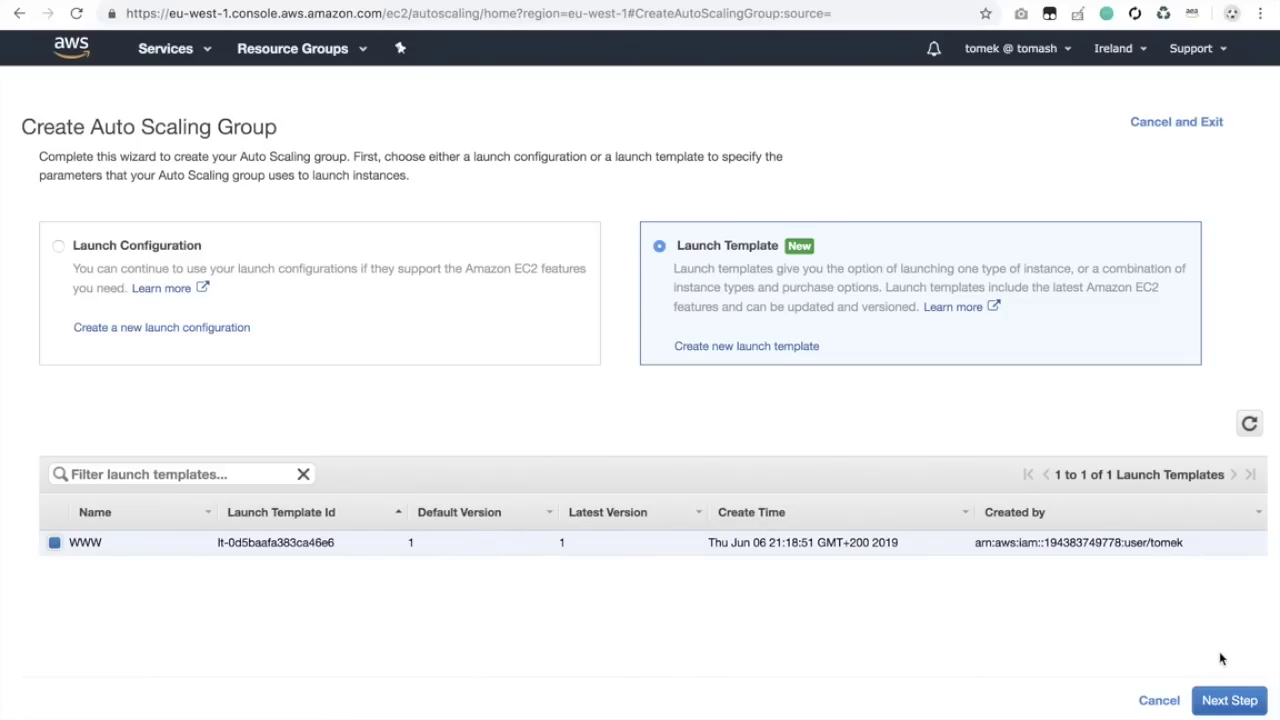
{"action": "left_click", "coordinate": [1222, 700]}
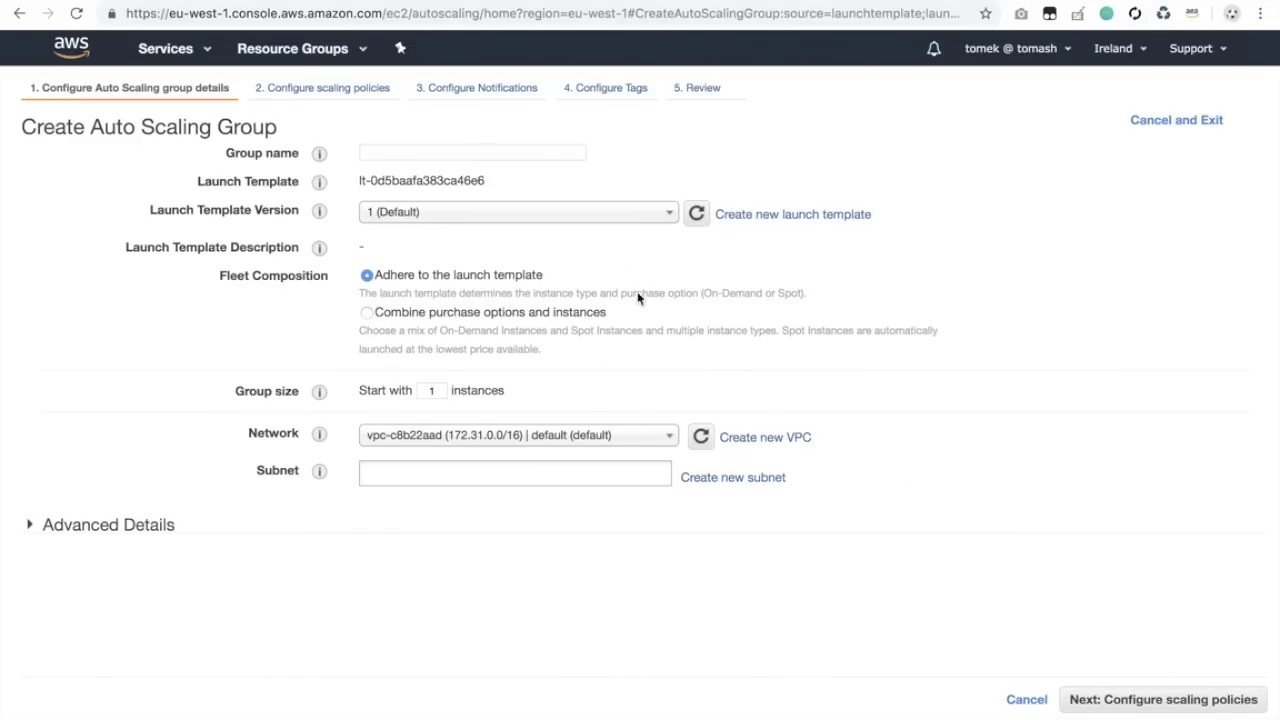
Name the group mojgagrupa2 and assign it the default subnets in eu-west-1b and eu-west-1a.
{"action": "left_click", "coordinate": [407, 153]}
{"action": "type", "text": "m"}
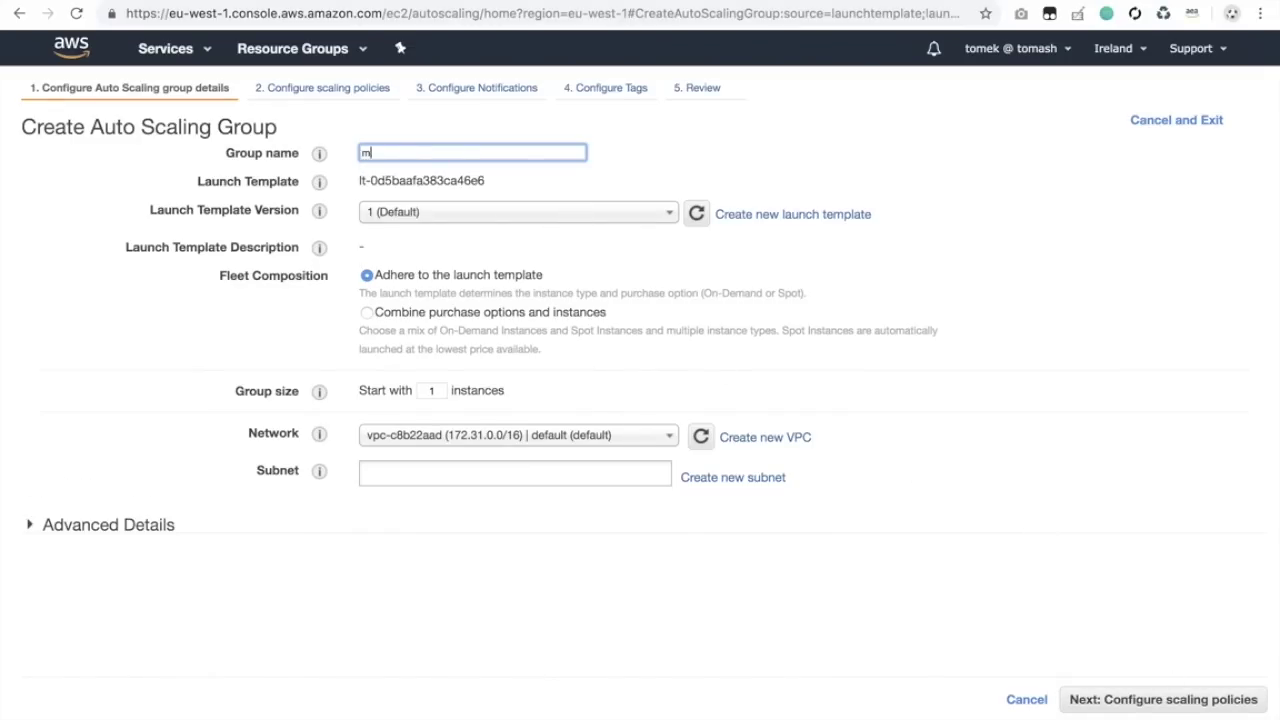
{"action": "type", "text": "ojgagrupa2"}
{"action": "left_click", "coordinate": [555, 240]}
{"action": "left_click", "coordinate": [471, 477]}
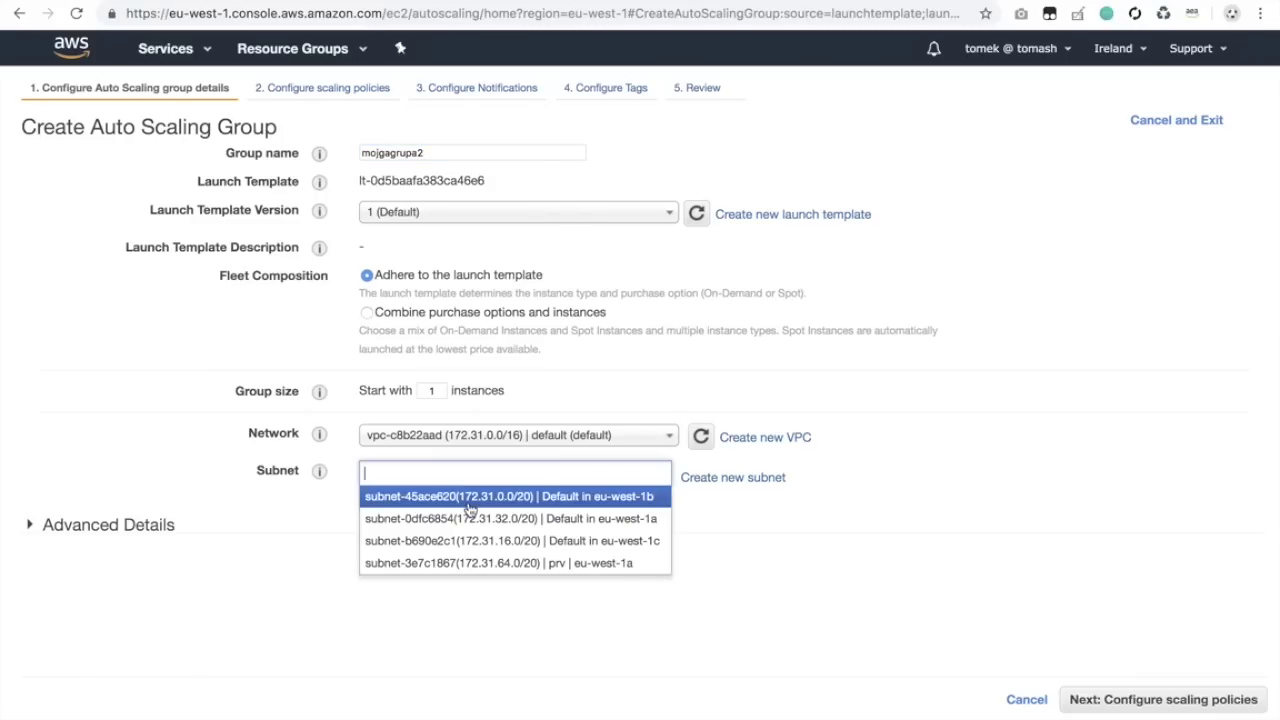
{"action": "left_click", "coordinate": [471, 496]}
{"action": "left_click", "coordinate": [470, 505]}
{"action": "left_click", "coordinate": [490, 541]}
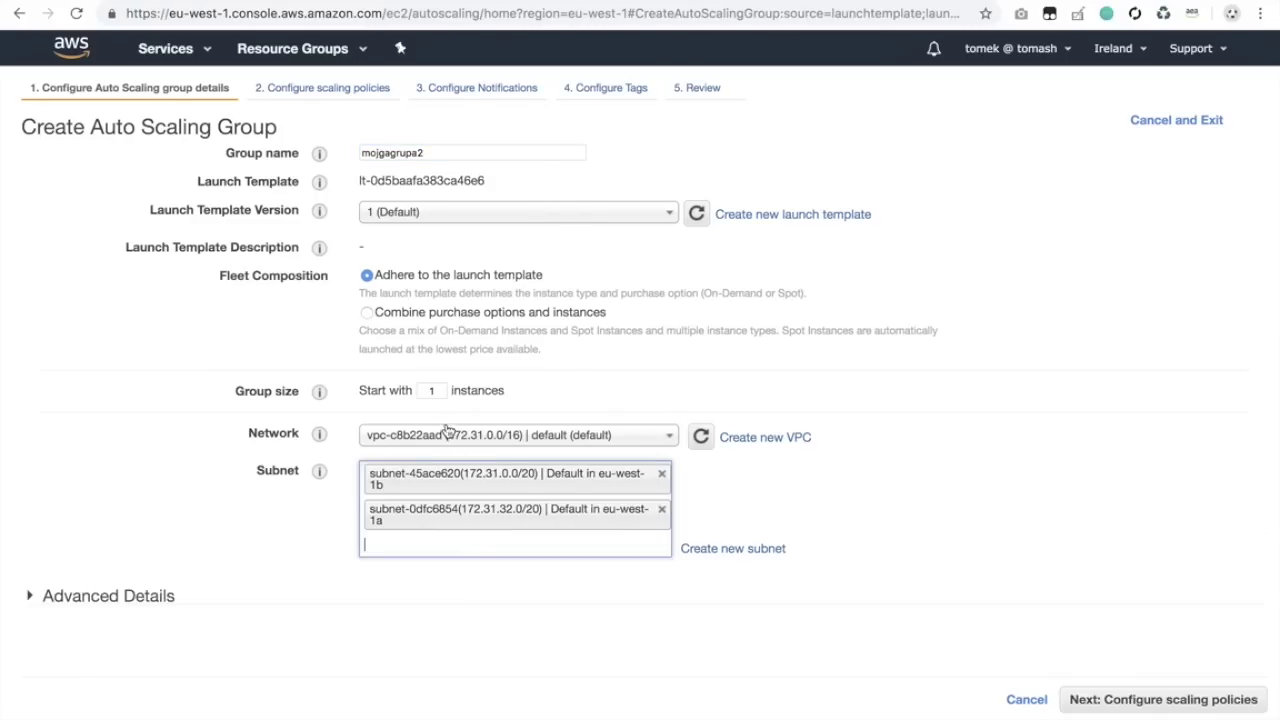
Set the group to start with 2 instances and proceed to the scaling policy configuration.
{"action": "left_click", "coordinate": [443, 394]}
{"action": "left_click", "coordinate": [443, 388]}
{"action": "left_click", "coordinate": [911, 451]}
{"action": "left_click", "coordinate": [1121, 706]}
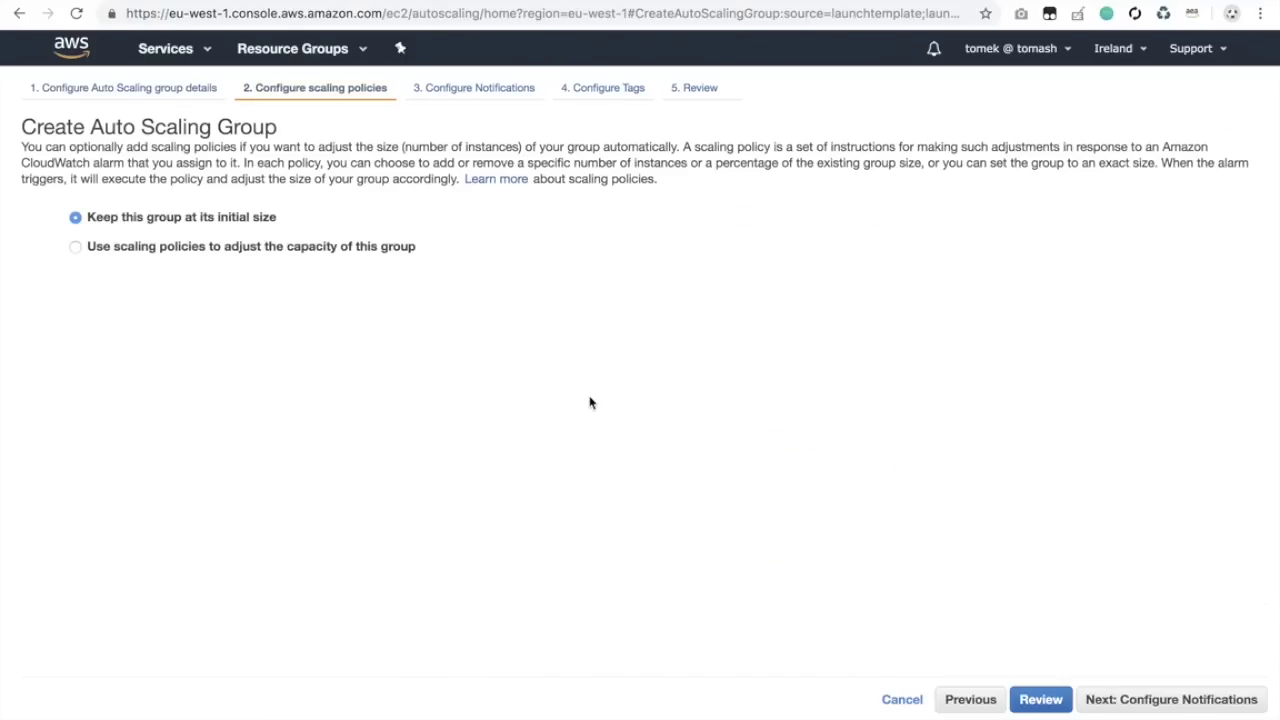
Enable scaling policies for the group, using Average CPU Utilization with a target value of 70.
{"action": "left_click", "coordinate": [287, 250]}
{"action": "left_click", "coordinate": [271, 444]}
{"action": "type", "text": "50"}
{"action": "left_click", "coordinate": [580, 486]}
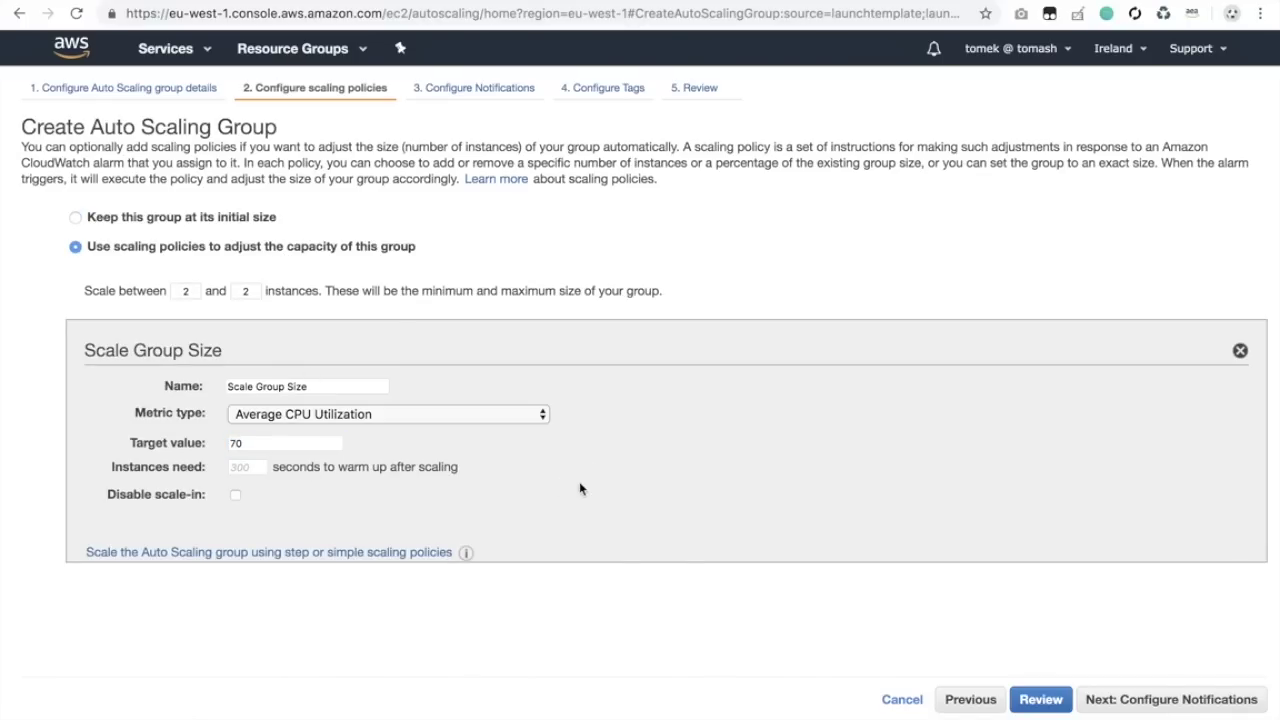
Skip the notifications and tags, and create the Auto Scaling group from the review page.
{"action": "left_click", "coordinate": [1140, 700]}
{"action": "left_click", "coordinate": [1140, 700]}
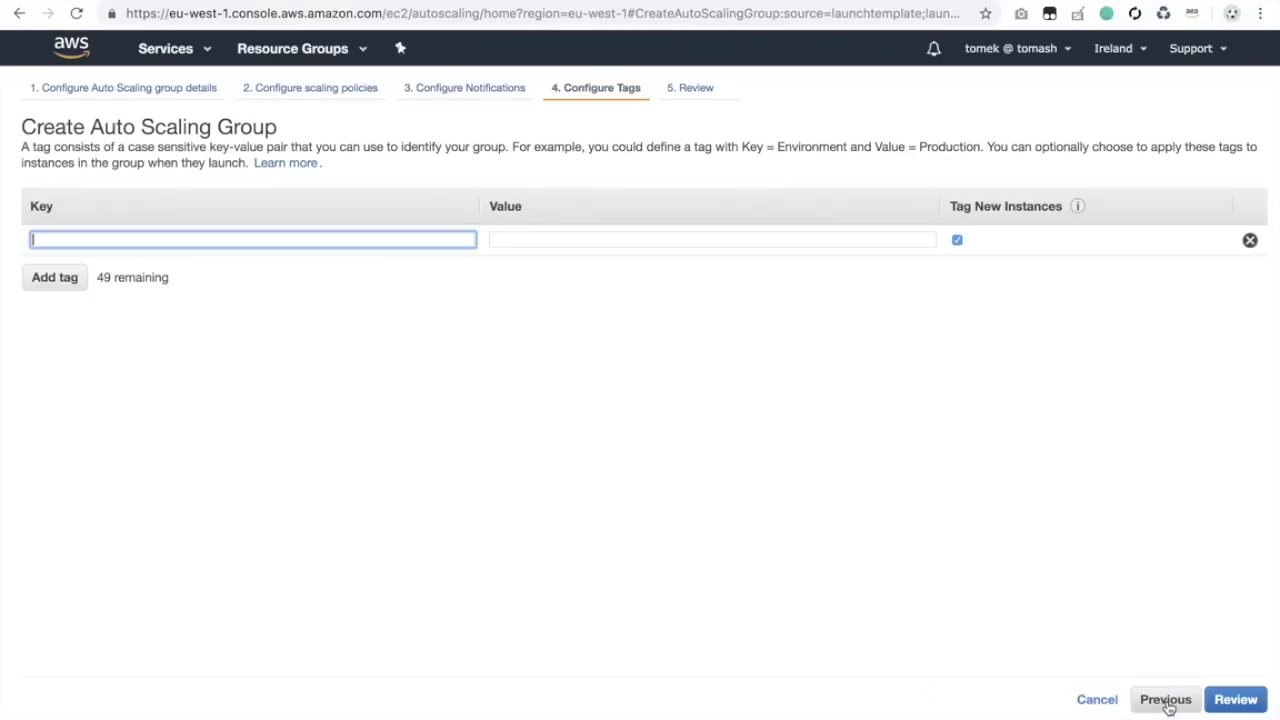
{"action": "left_click", "coordinate": [1236, 700]}
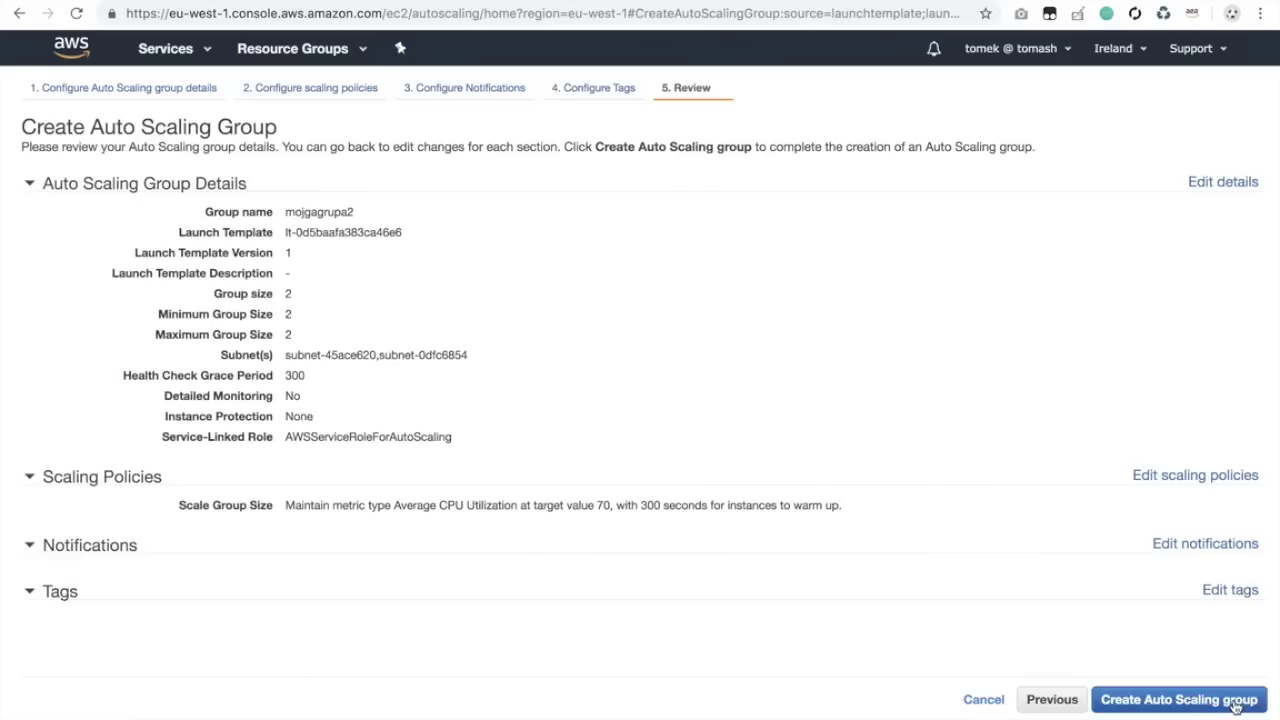
{"action": "left_click", "coordinate": [1236, 703]}
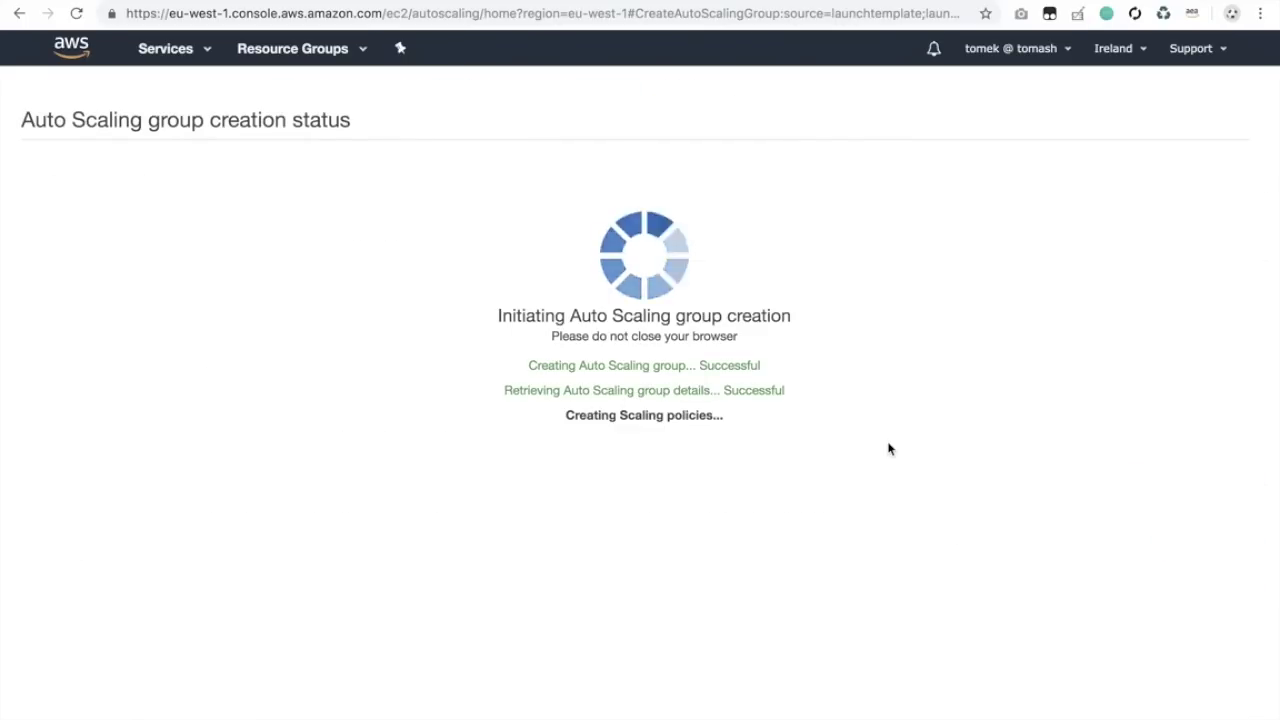
Close the creation status and refresh the Auto Scaling groups list to check mojgagrupa2's instance count and its Min and Max sizes.
{"action": "left_click", "coordinate": [1240, 365]}
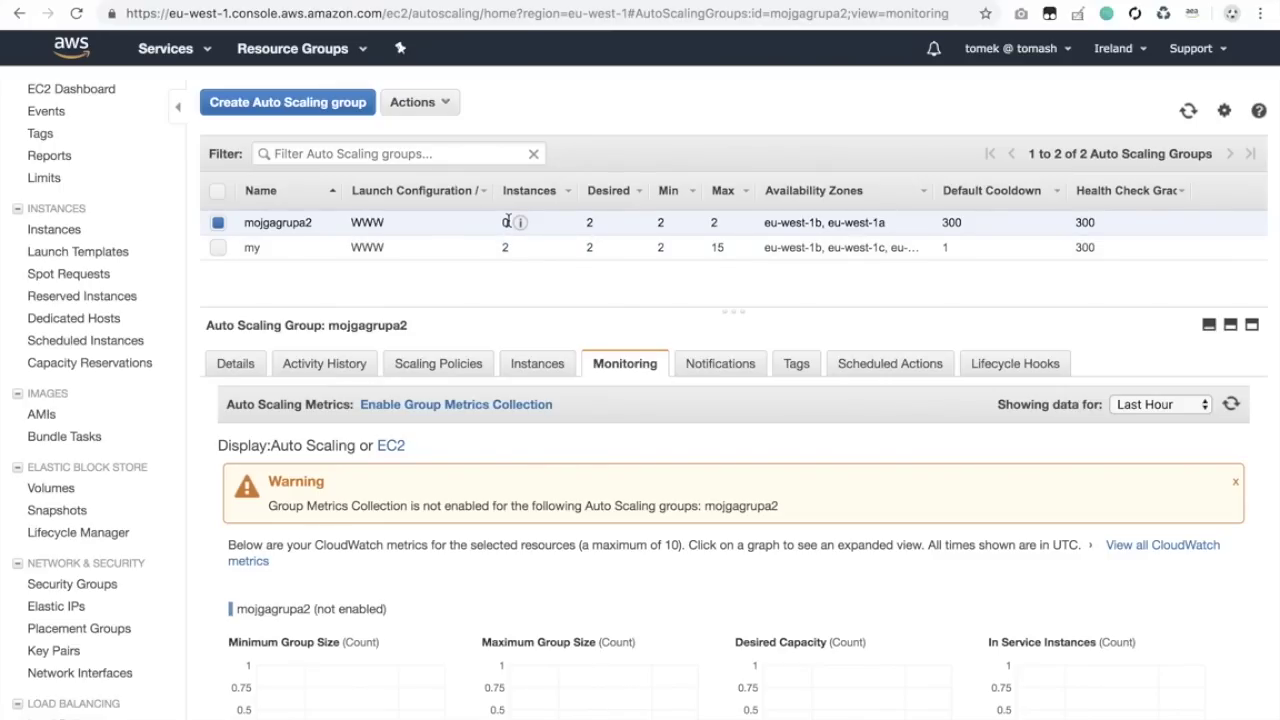
{"action": "left_click", "coordinate": [1188, 110]}
{"action": "left_click_drag", "start_coordinate": [719, 223], "coordinate": [657, 226]}
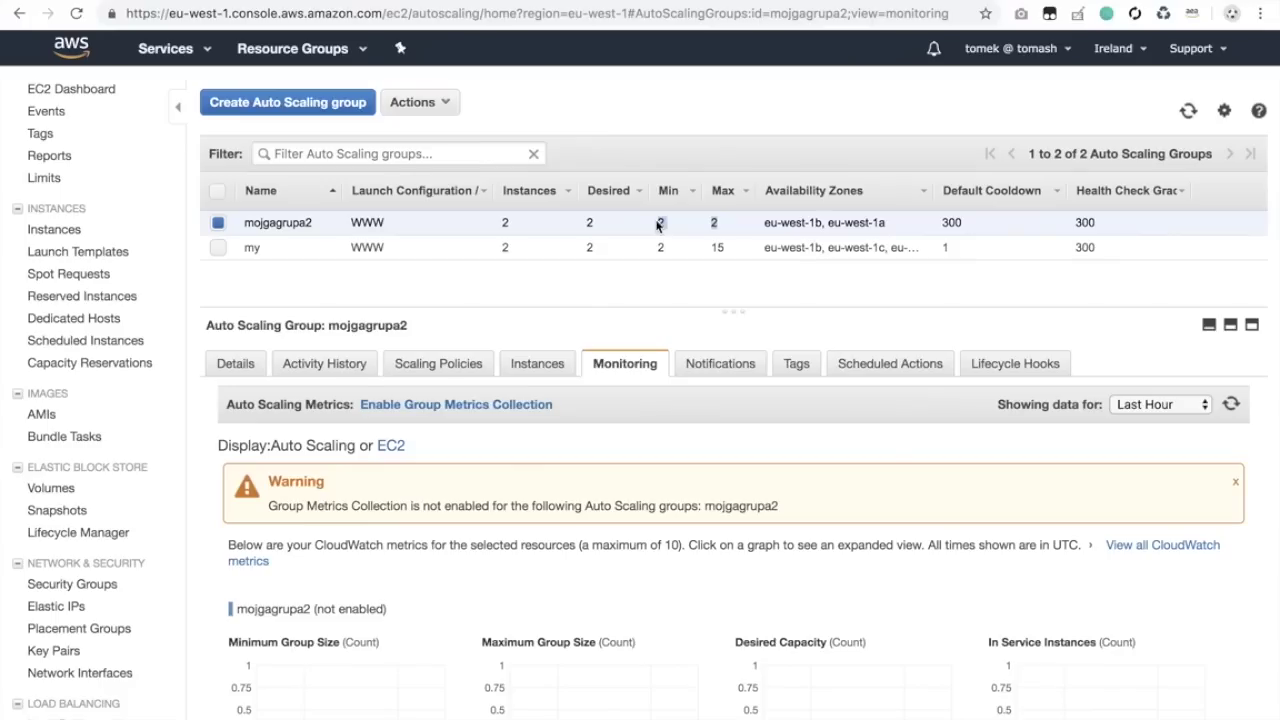
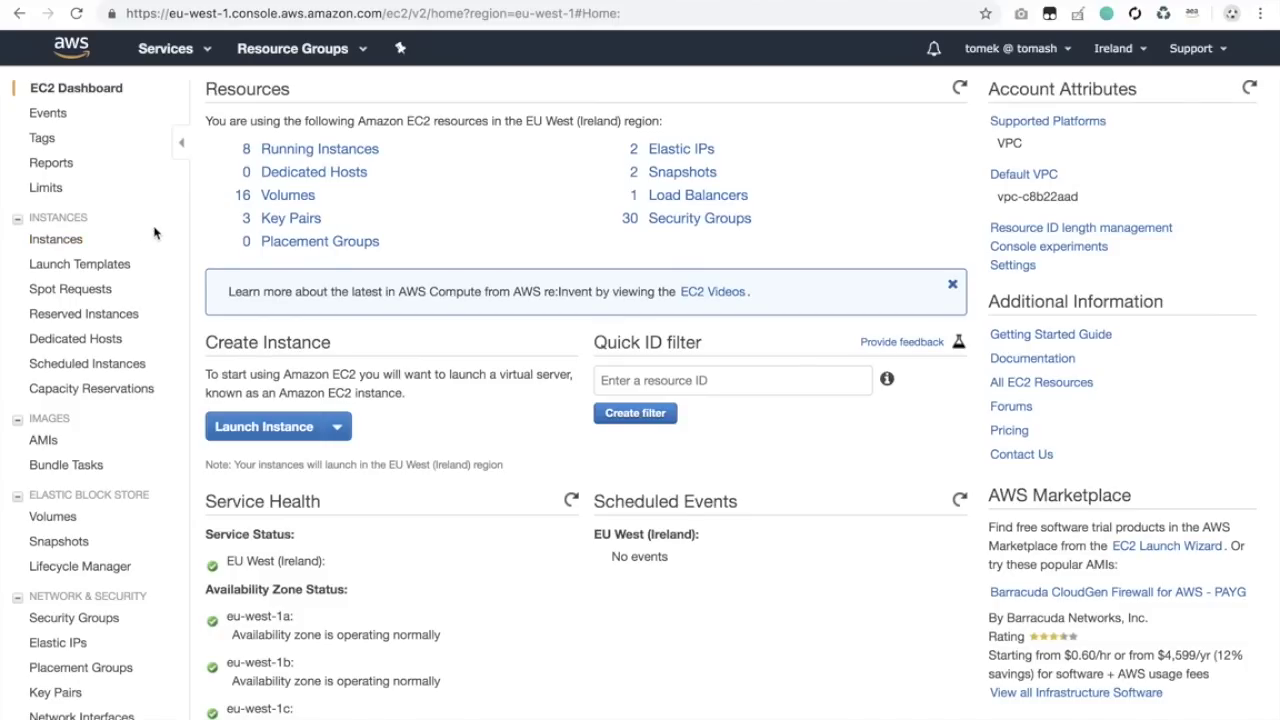
Check the current Spot prices for a t2.micro under Request Spot instances in the instance launch wizard, and cancel the wizard.
{"action": "left_click", "coordinate": [58, 238]}
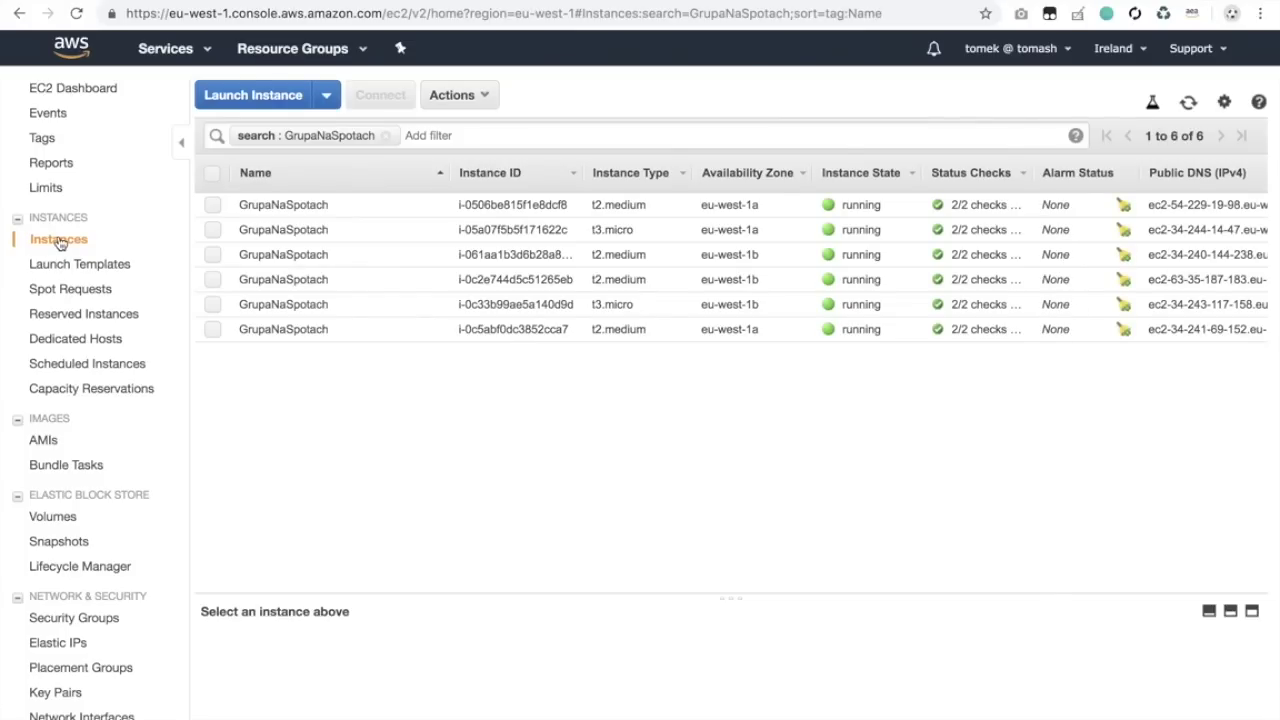
{"action": "left_click", "coordinate": [251, 95]}
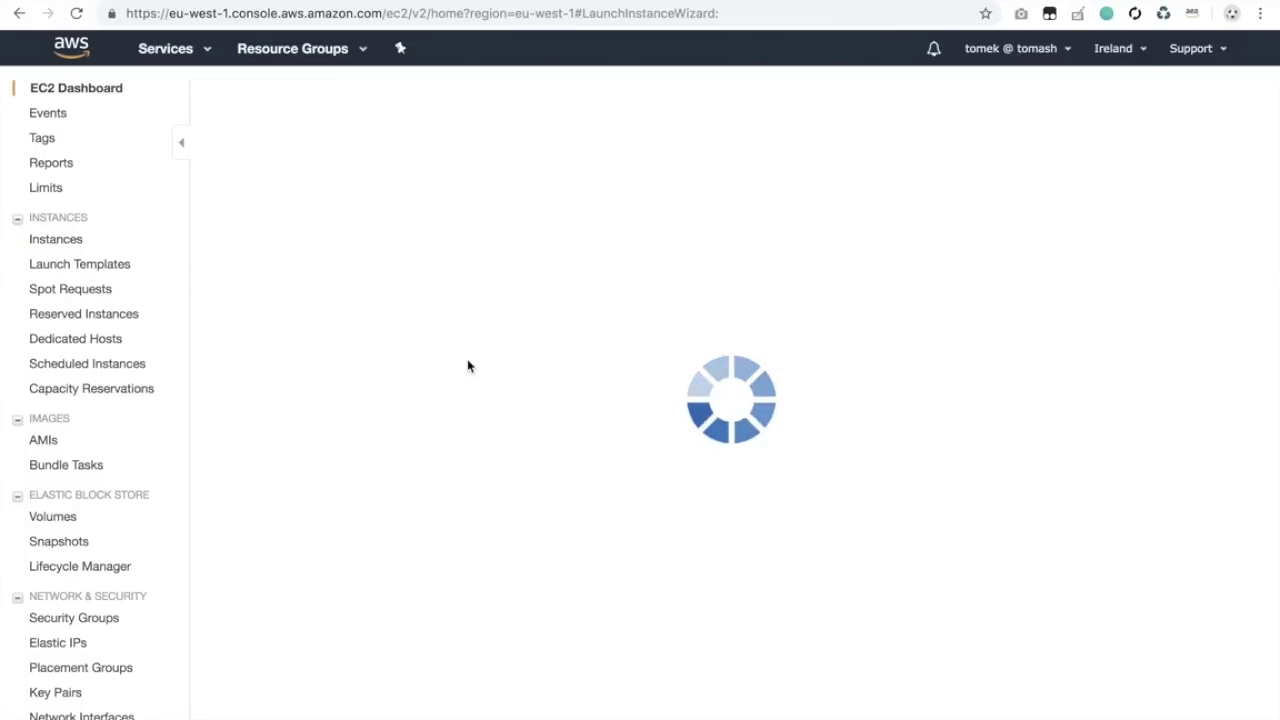
{"action": "left_click", "coordinate": [1189, 305]}
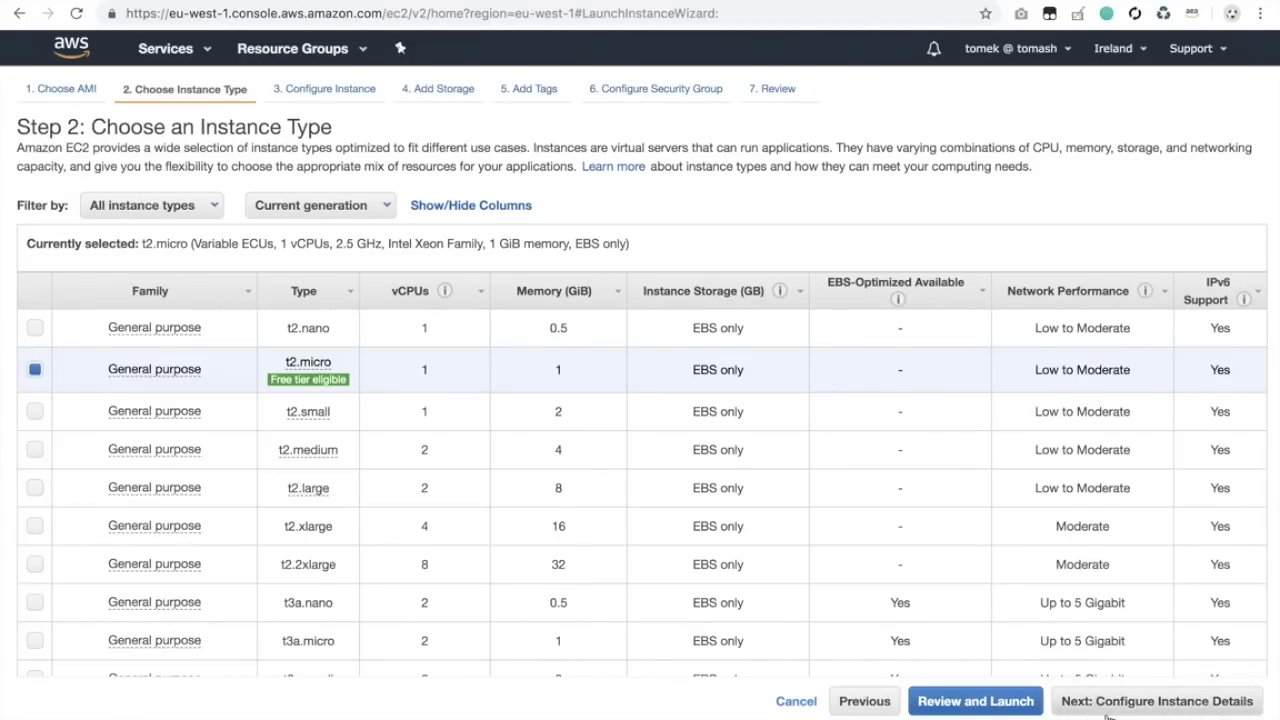
{"action": "left_click", "coordinate": [1118, 704]}
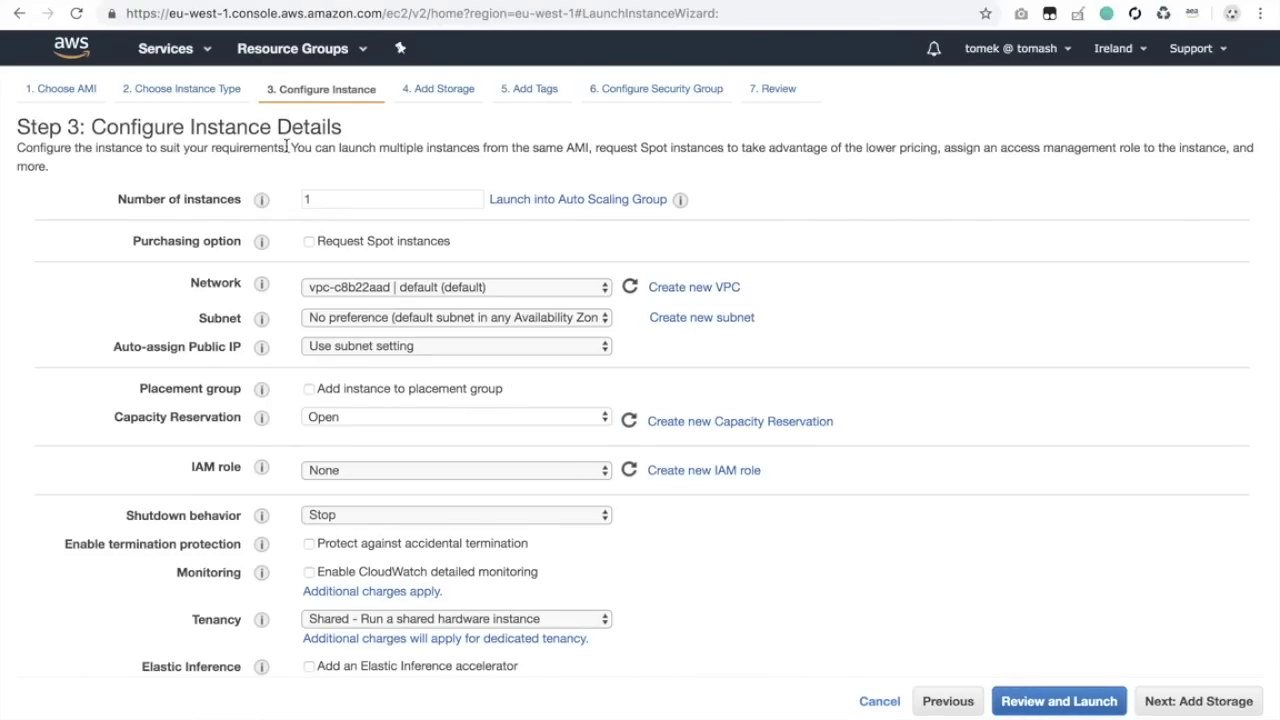
{"action": "left_click", "coordinate": [309, 242]}
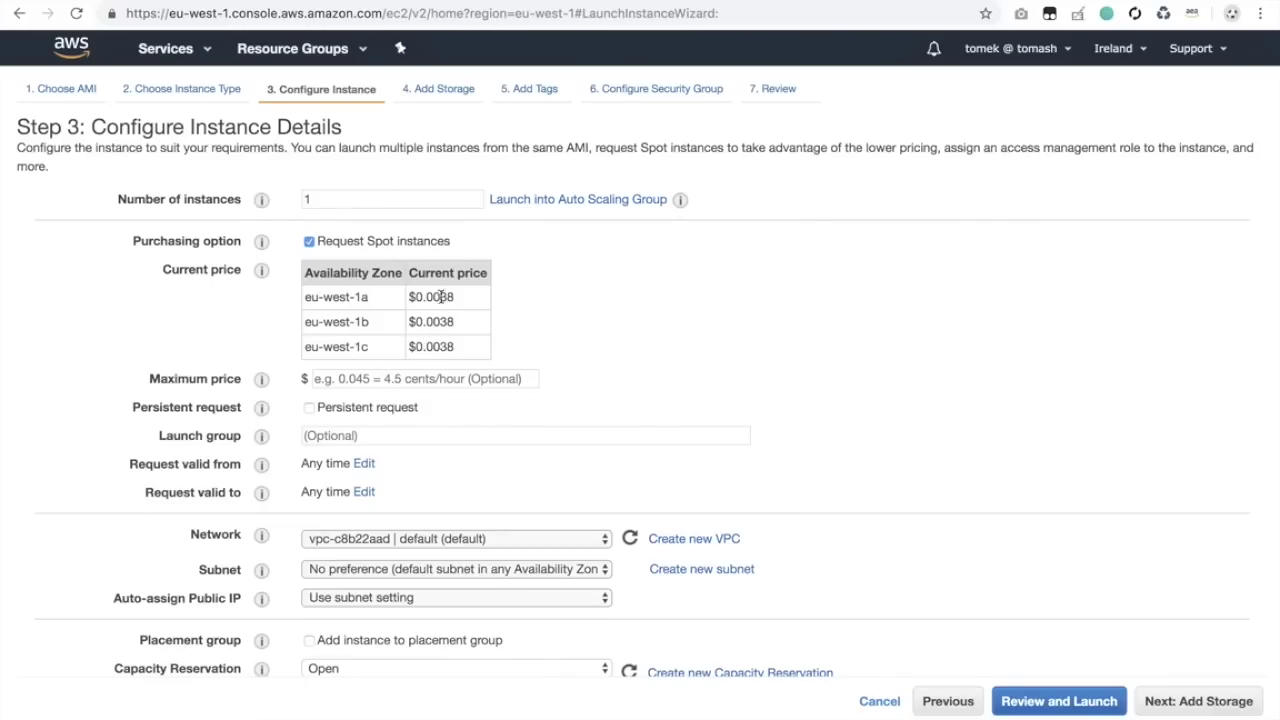
{"action": "left_click_drag", "start_coordinate": [451, 294], "coordinate": [434, 297]}
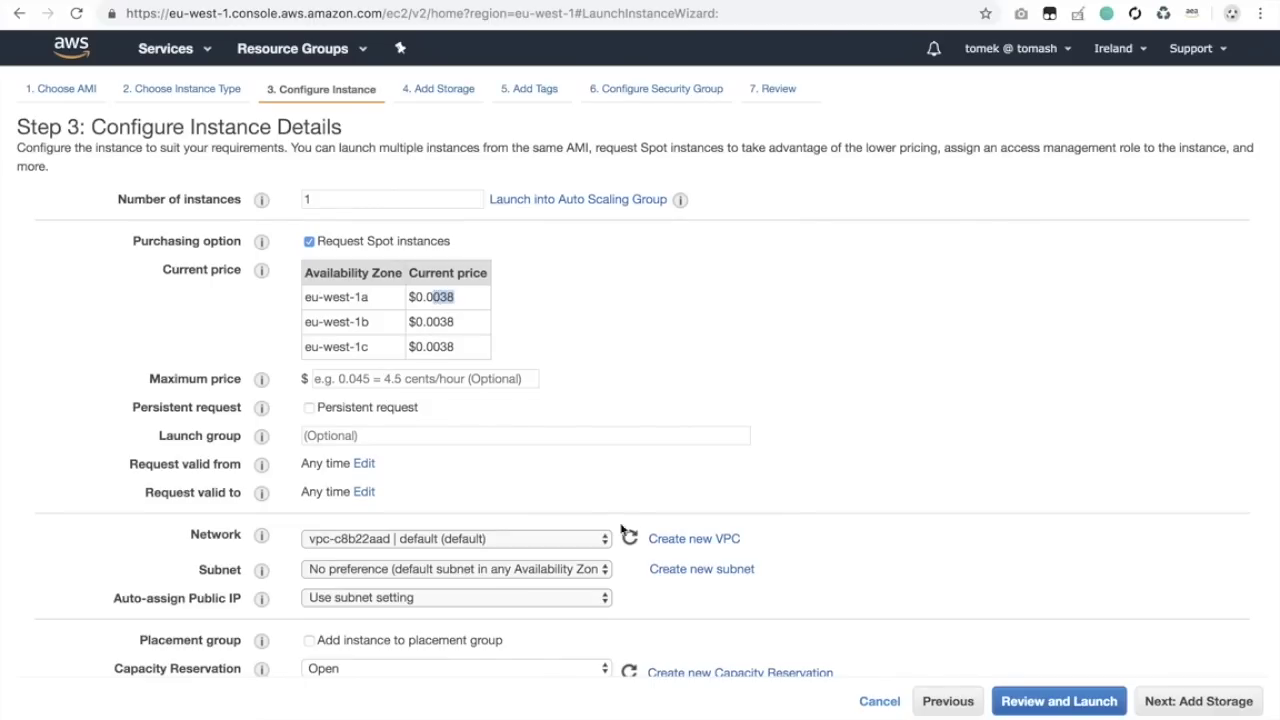
{"action": "left_click", "coordinate": [880, 702]}
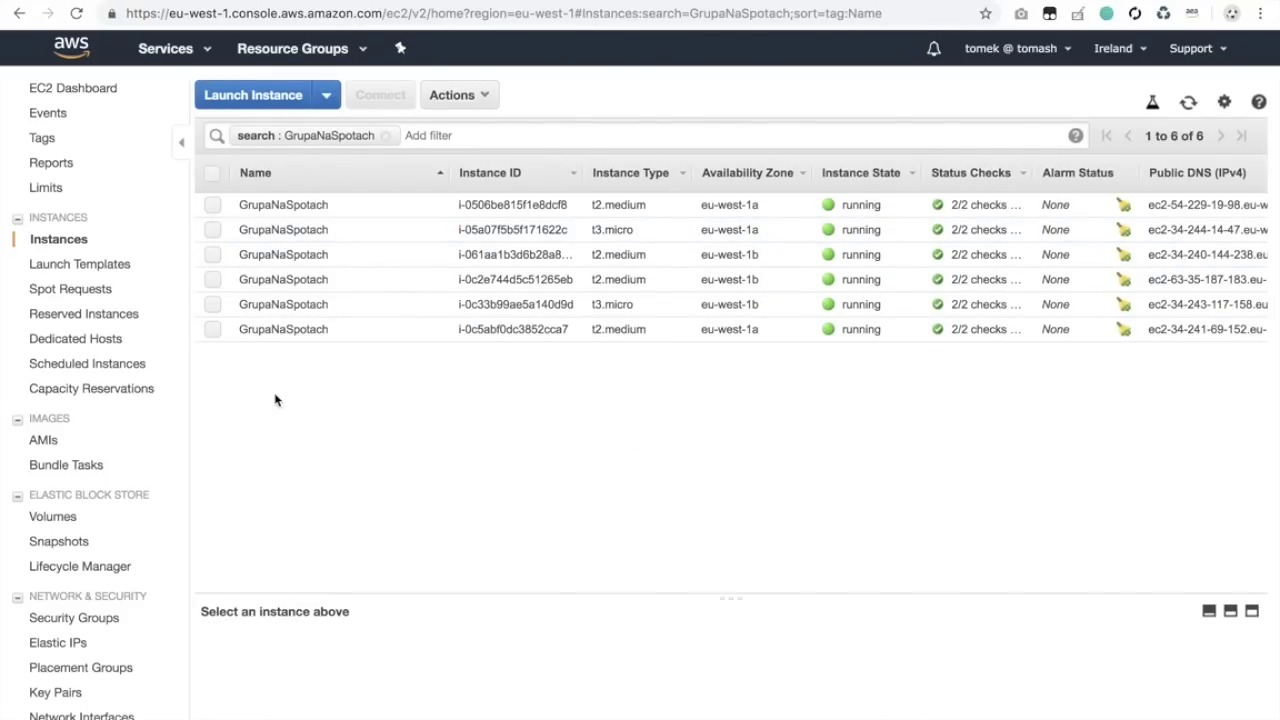
View the existing Spot requests and open the Spot Instance Pricing History.
{"action": "left_click", "coordinate": [79, 293]}
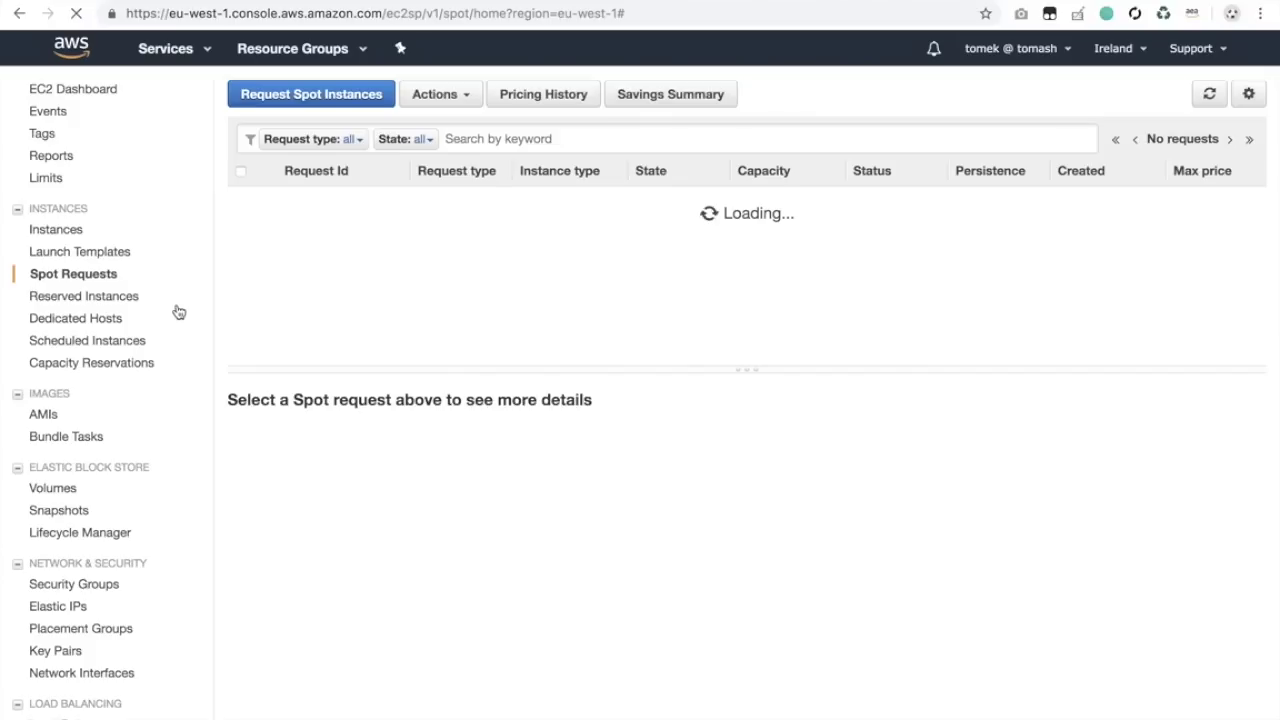
{"action": "scroll", "coordinate": [400, 294], "scroll_direction": "down", "scroll_amount": 1}
{"action": "scroll", "coordinate": [403, 294], "scroll_direction": "up", "scroll_amount": 1}
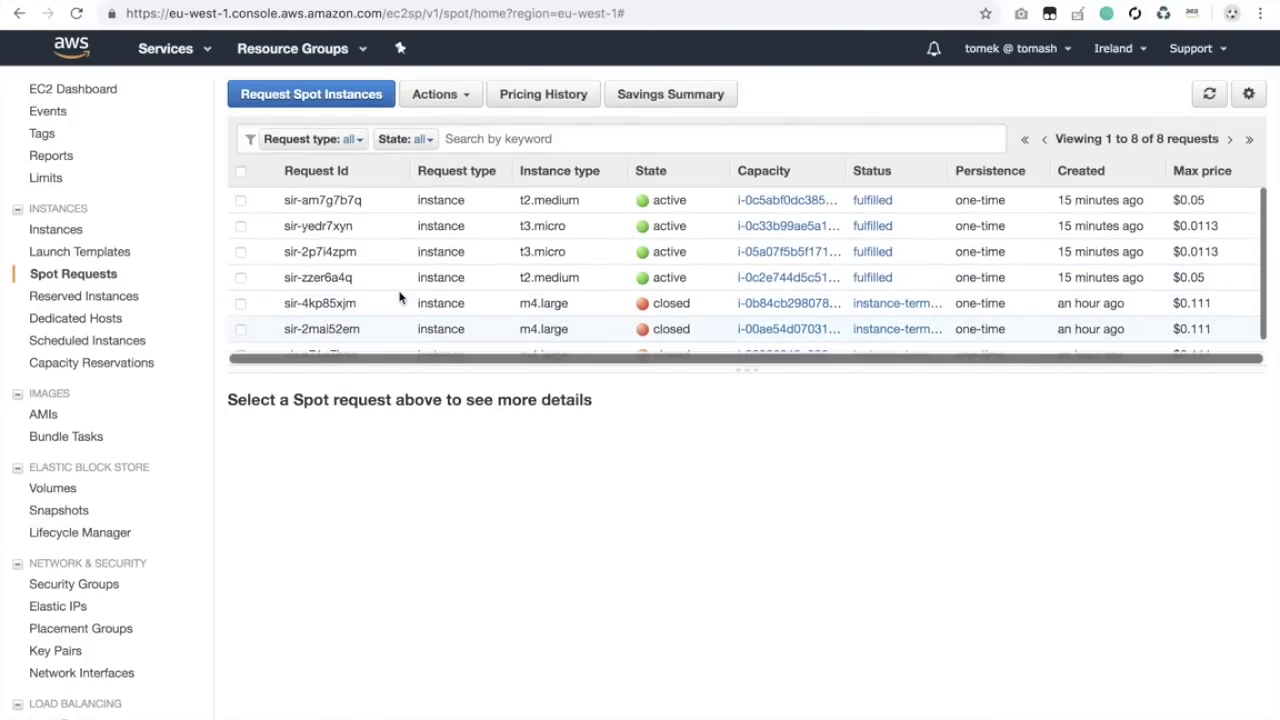
{"action": "left_click", "coordinate": [563, 96]}
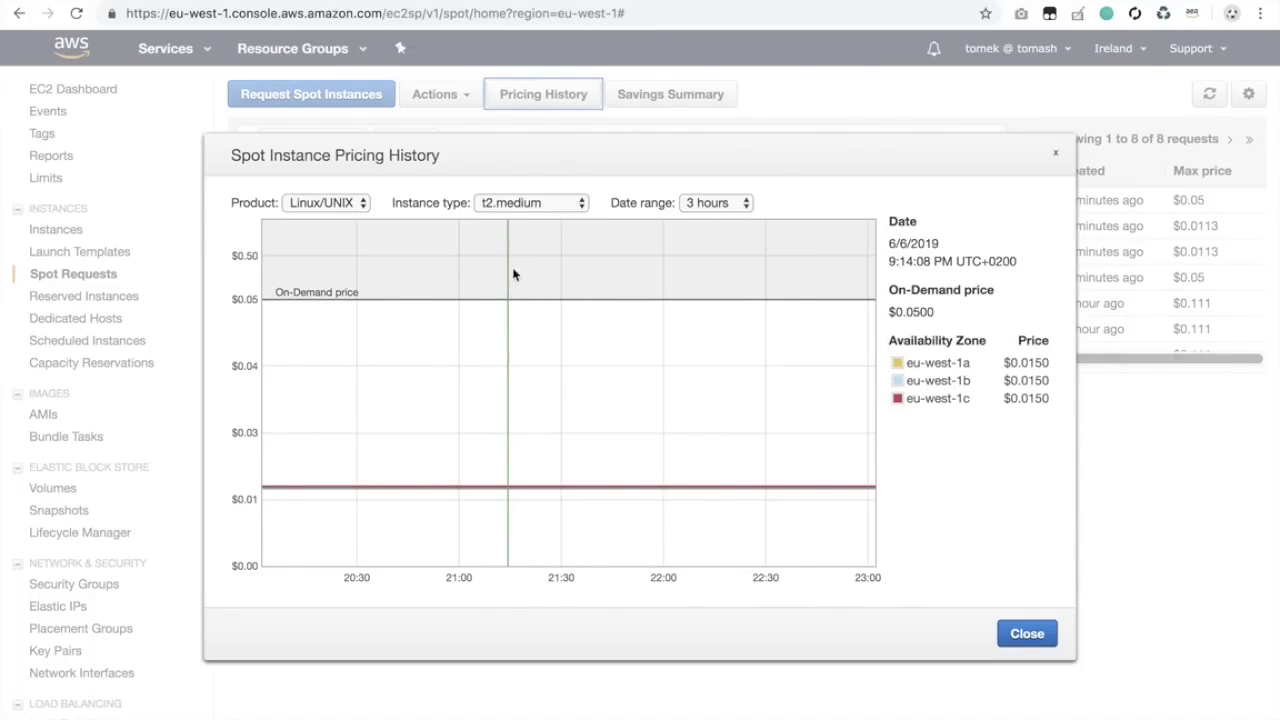
Show the Spot pricing history for the c5.2xlarge instance type over a date range of 3 months.
{"action": "left_click", "coordinate": [555, 203]}
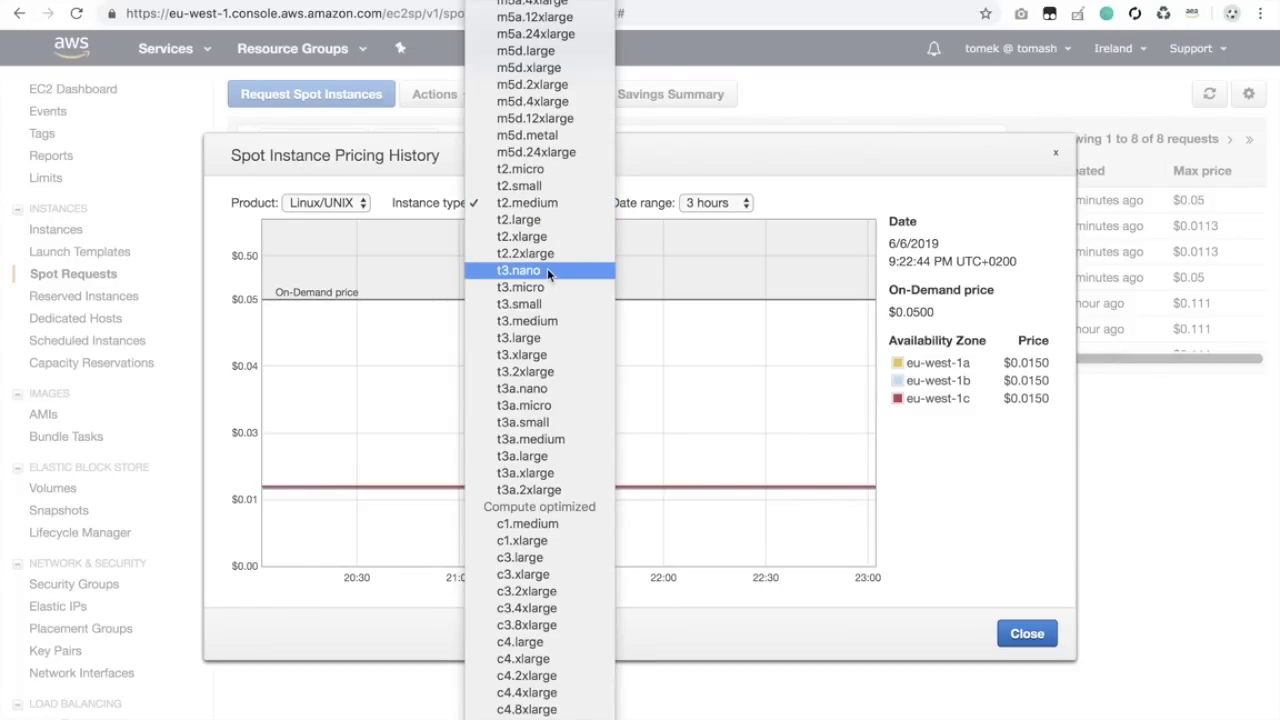
{"action": "scroll", "coordinate": [547, 268], "scroll_direction": "down", "scroll_amount": 5}
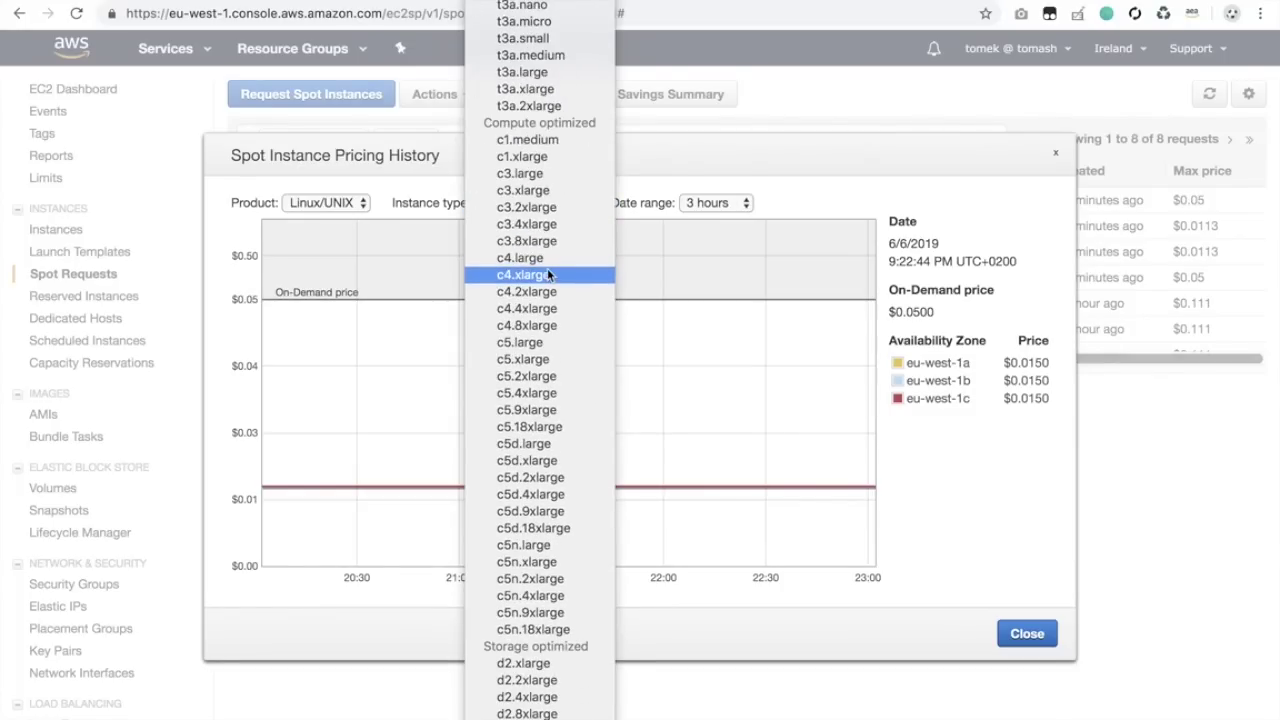
{"action": "left_click", "coordinate": [546, 379]}
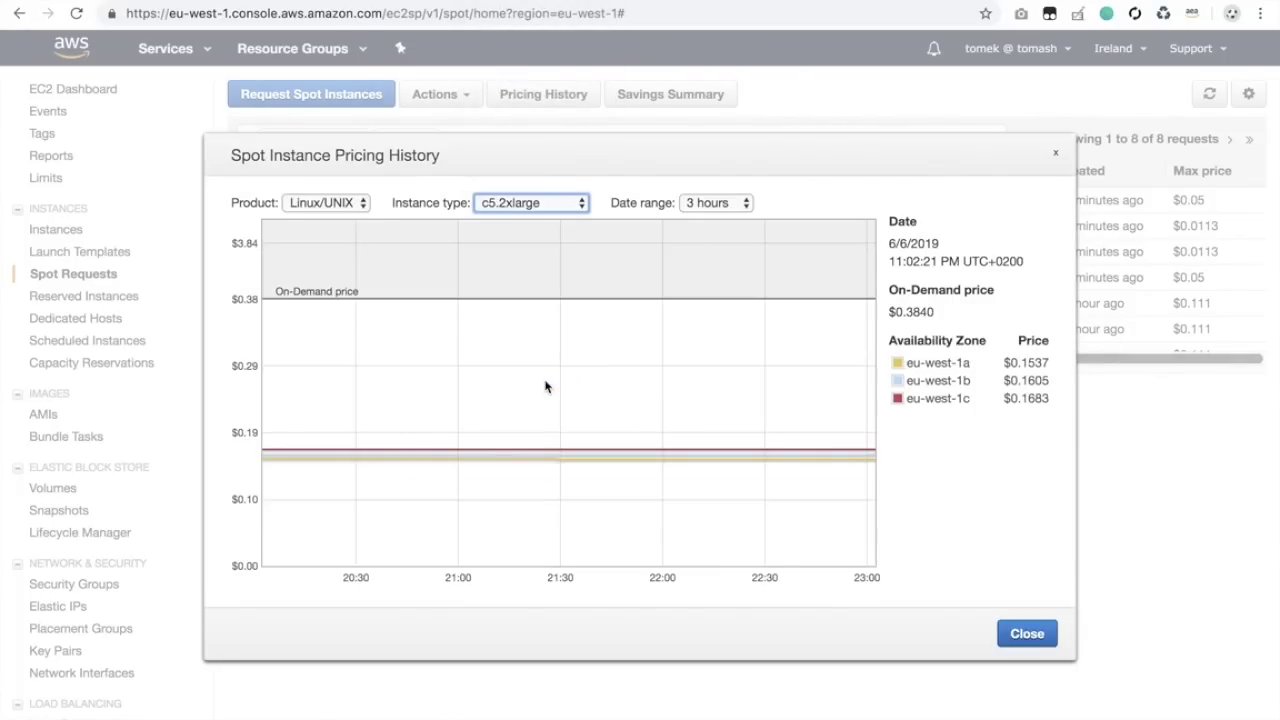
{"action": "left_click", "coordinate": [680, 205]}
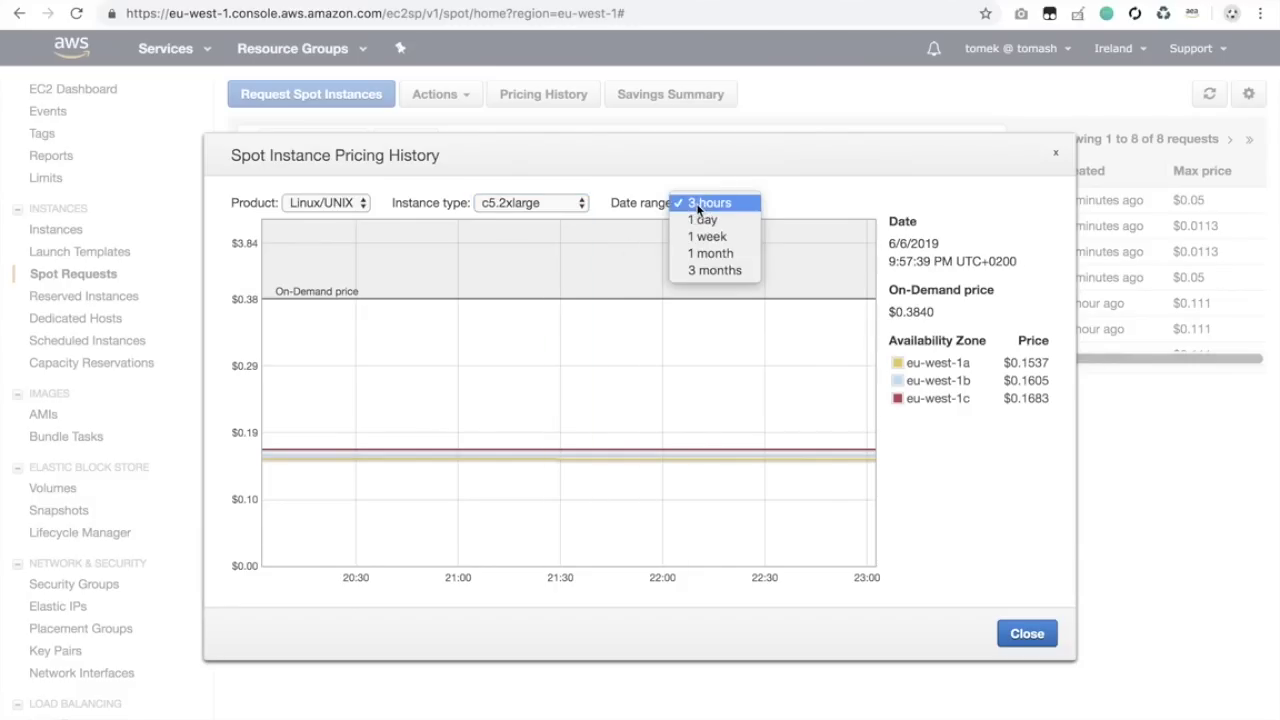
{"action": "left_click", "coordinate": [713, 271]}
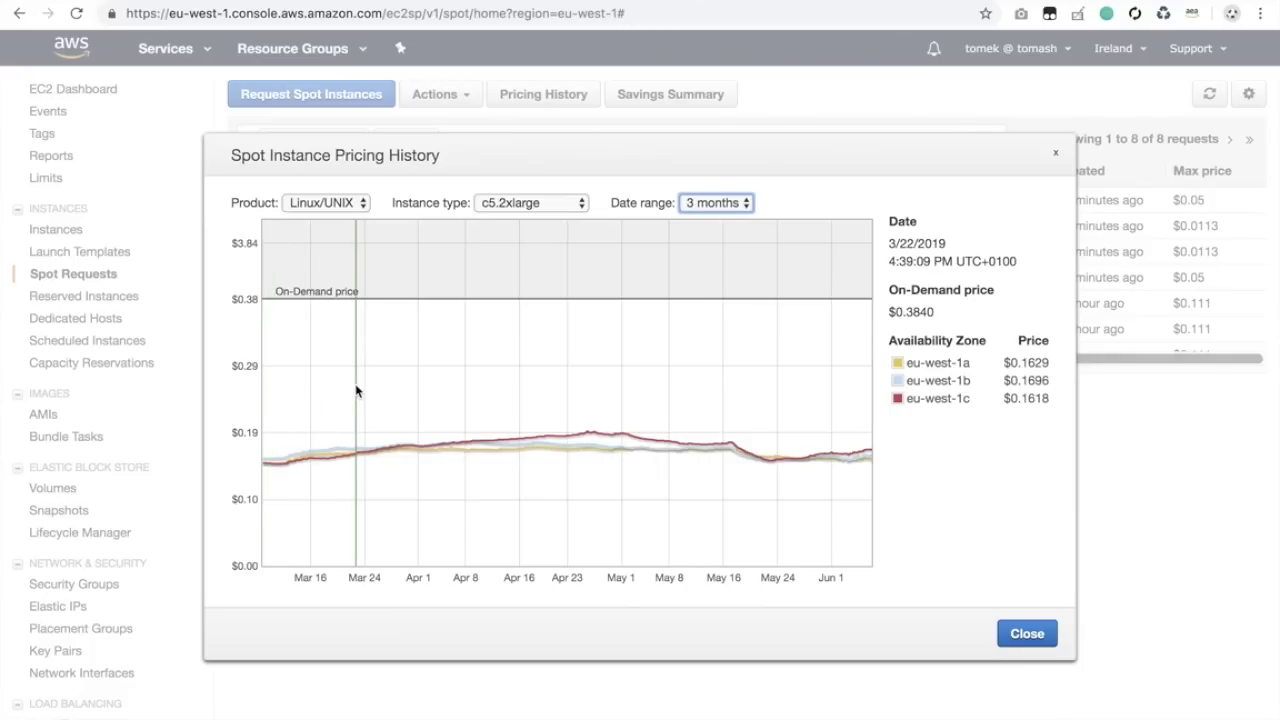
Show the 3-month Spot pricing history for the c4.large instance type and close the pricing history.
{"action": "left_click", "coordinate": [530, 202]}
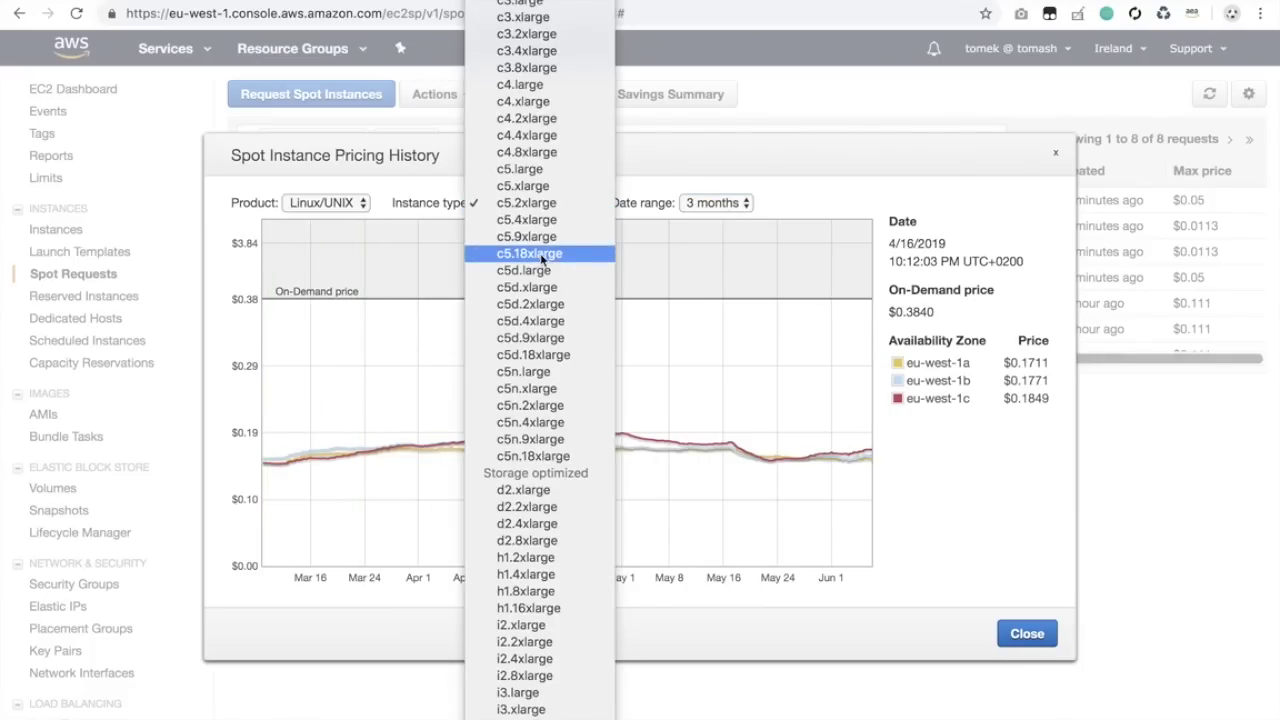
{"action": "scroll", "coordinate": [543, 262], "scroll_direction": "up", "scroll_amount": 3}
{"action": "left_click", "coordinate": [533, 308]}
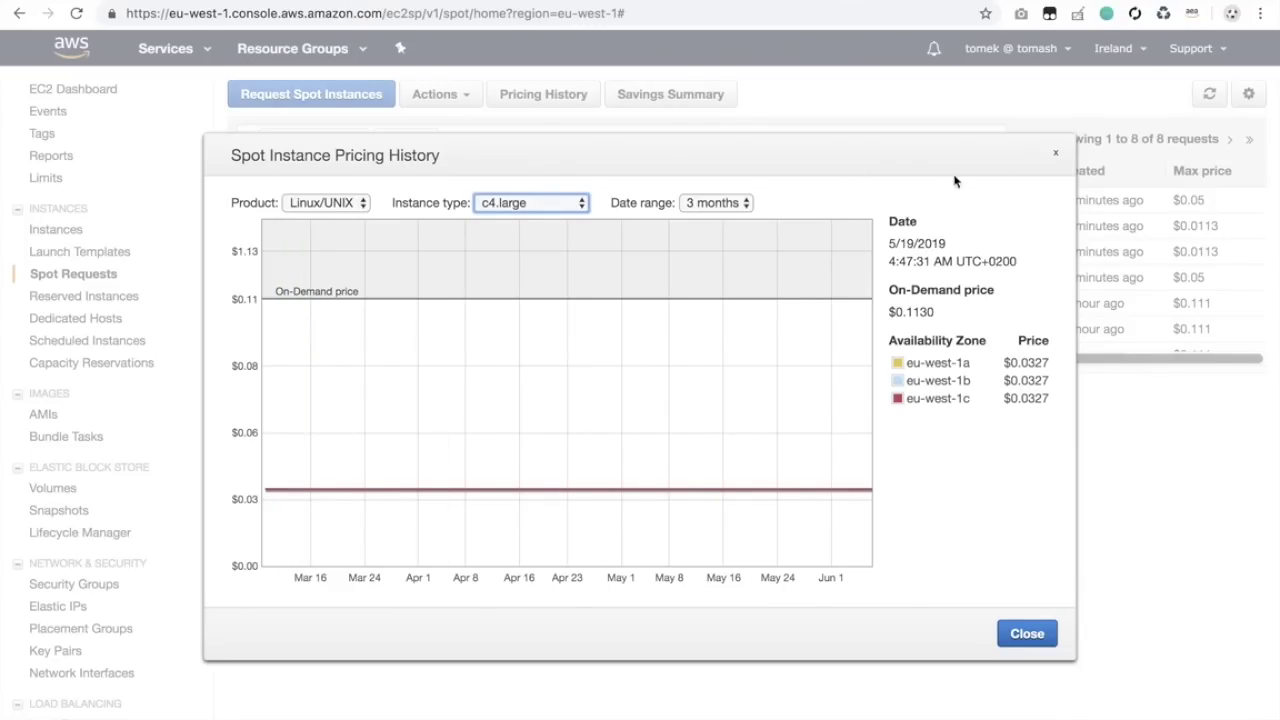
{"action": "left_click", "coordinate": [1057, 160]}
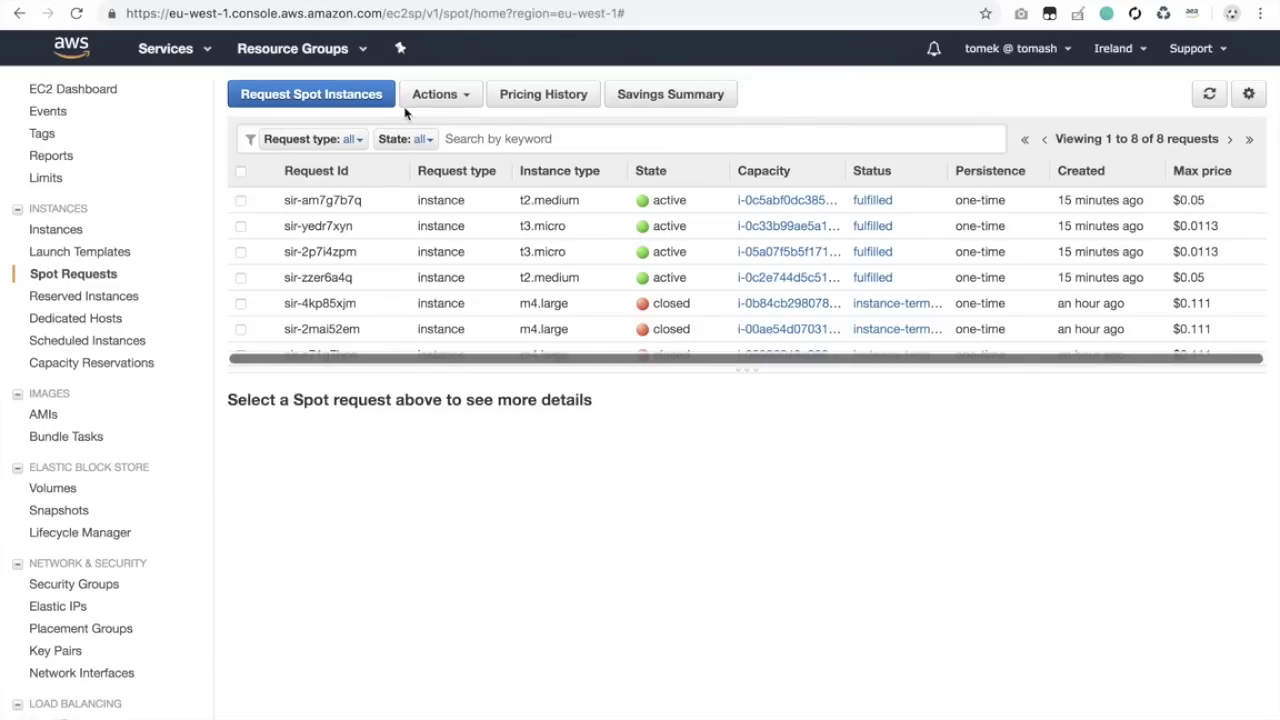
Start a new Spot Instances request and look through its workload types, instance configuration and capacity settings.
{"action": "left_click", "coordinate": [281, 104]}
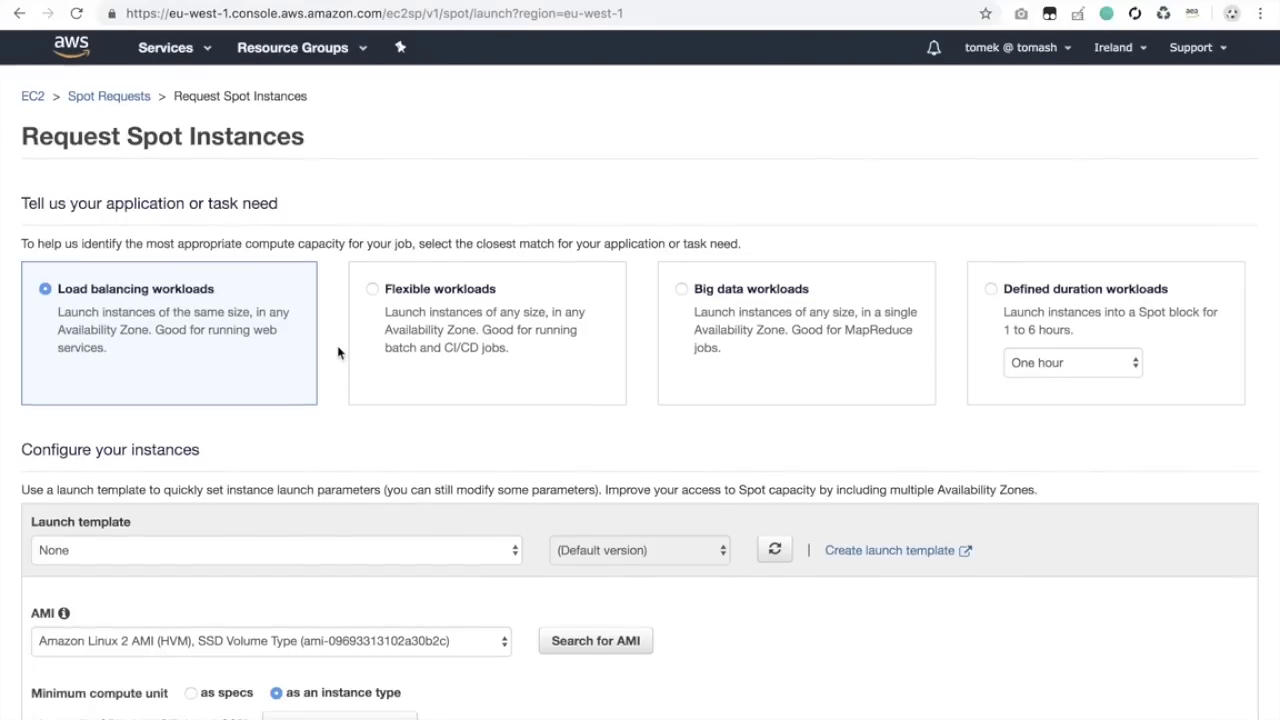
{"action": "scroll", "coordinate": [338, 352], "scroll_direction": "down", "scroll_amount": 5}
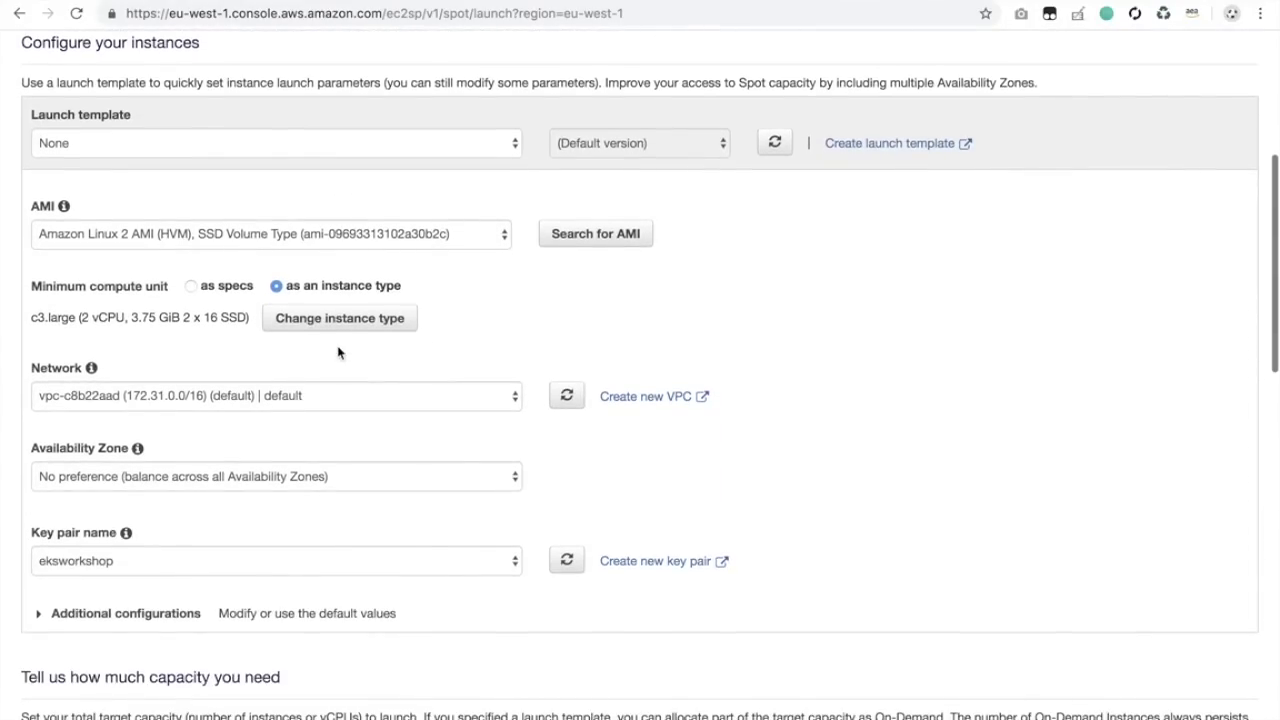
{"action": "scroll", "coordinate": [338, 352], "scroll_direction": "down", "scroll_amount": 10}
{"action": "scroll", "coordinate": [338, 352], "scroll_direction": "up", "scroll_amount": 8}
{"action": "scroll", "coordinate": [338, 352], "scroll_direction": "up", "scroll_amount": 4}
{"action": "scroll", "coordinate": [338, 352], "scroll_direction": "down", "scroll_amount": 1}
{"action": "scroll", "coordinate": [338, 355], "scroll_direction": "up", "scroll_amount": 3}
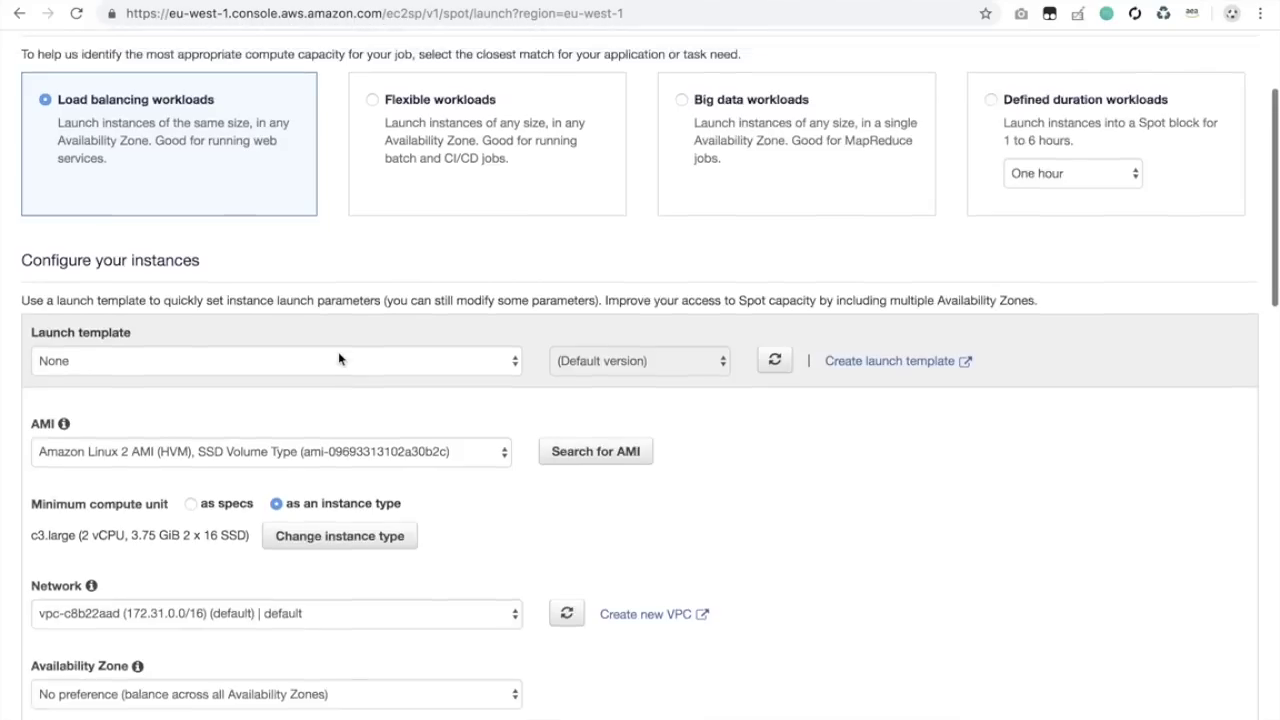
{"action": "scroll", "coordinate": [338, 359], "scroll_direction": "up", "scroll_amount": 2}
{"action": "scroll", "coordinate": [338, 359], "scroll_direction": "down", "scroll_amount": 3}
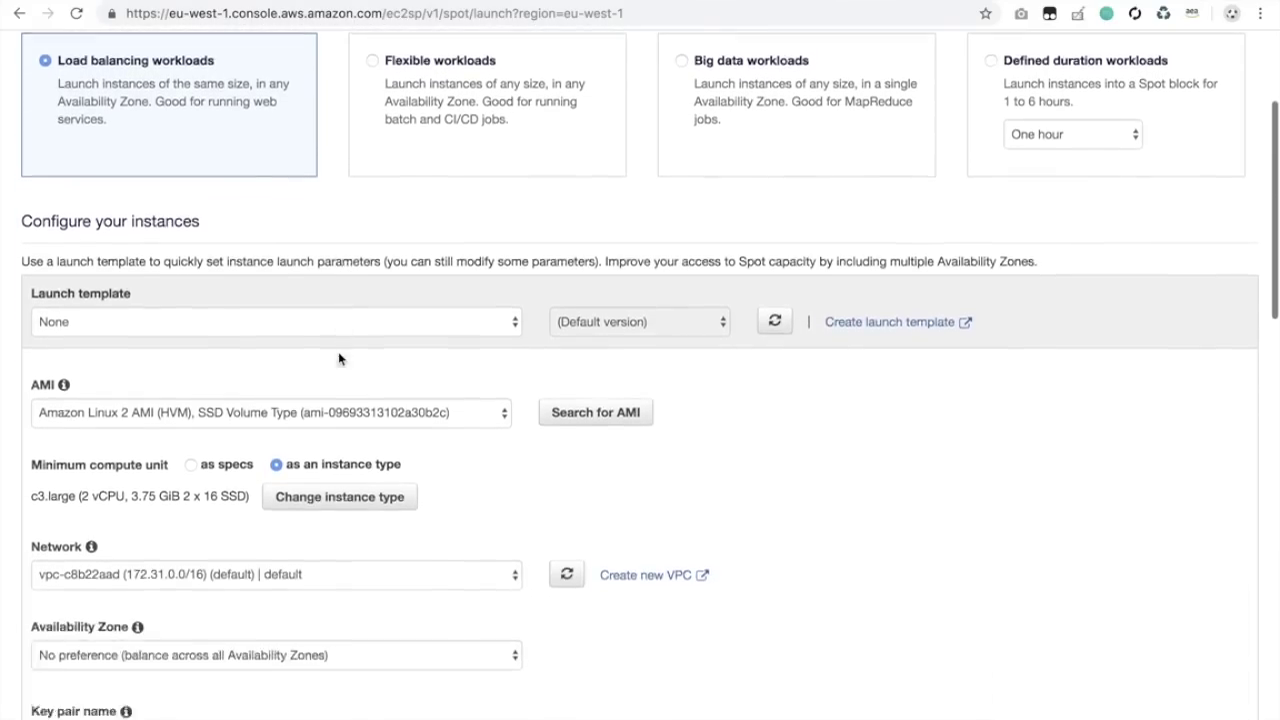
{"action": "scroll", "coordinate": [340, 360], "scroll_direction": "down", "scroll_amount": 1}
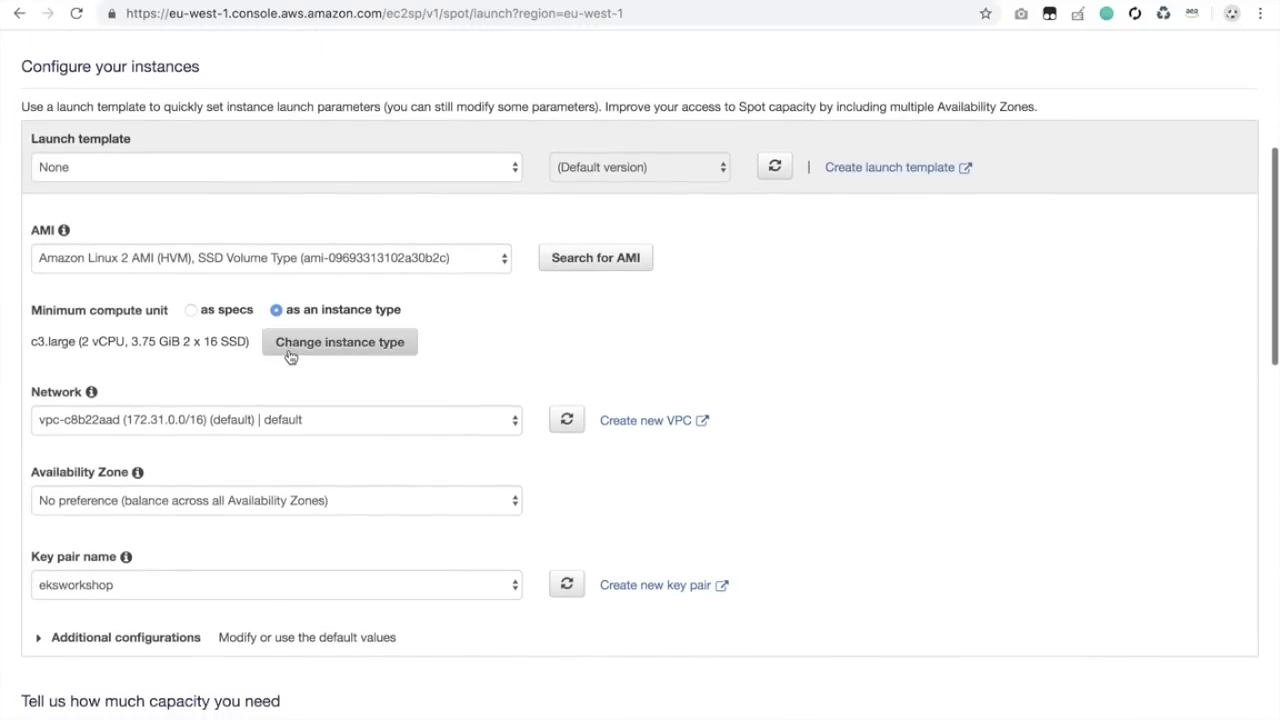
Change the minimum compute unit's instance type to c5.large.
{"action": "left_click_drag", "start_coordinate": [40, 342], "coordinate": [57, 342]}
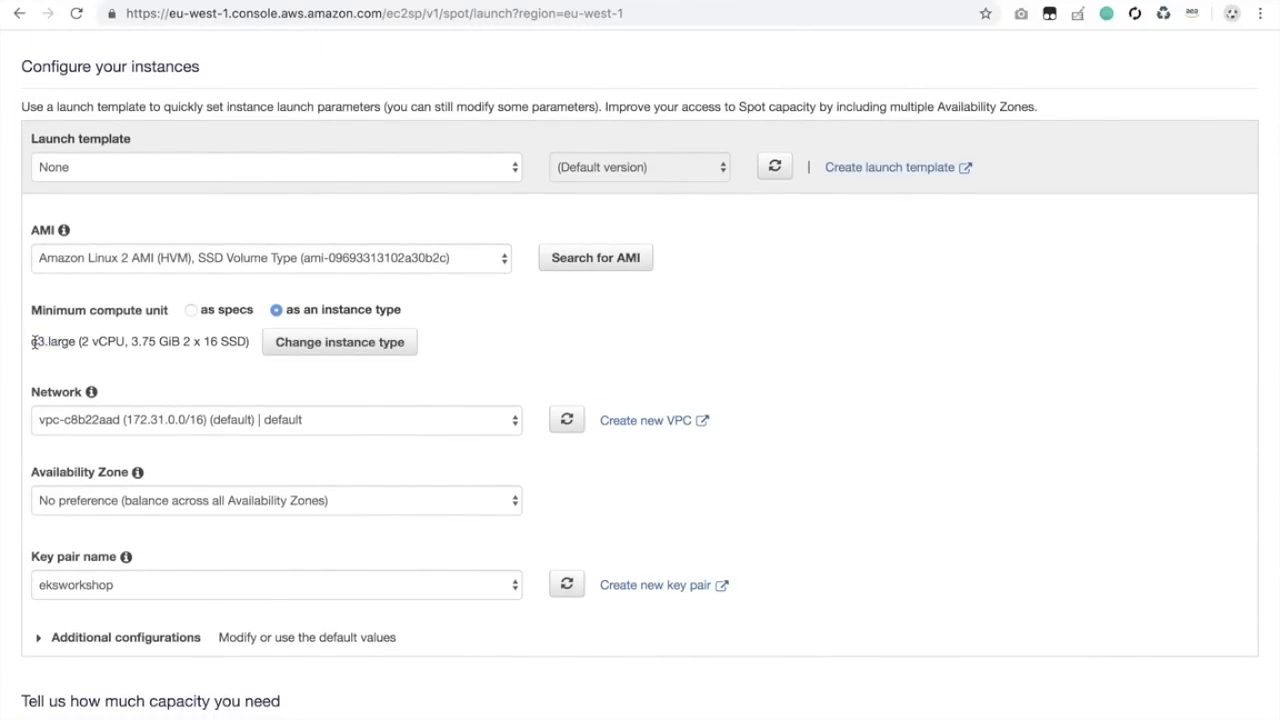
{"action": "left_click", "coordinate": [278, 341]}
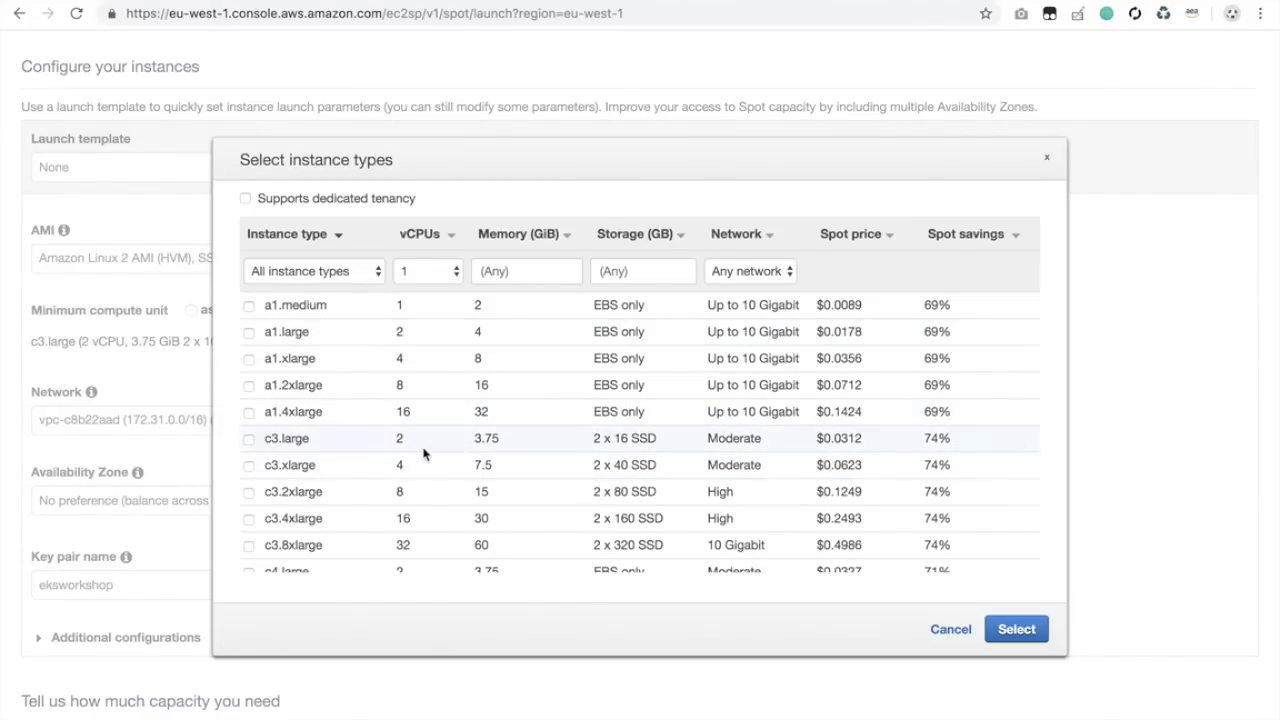
{"action": "scroll", "coordinate": [420, 453], "scroll_direction": "down", "scroll_amount": 3}
{"action": "left_click", "coordinate": [249, 390]}
{"action": "left_click", "coordinate": [283, 515]}
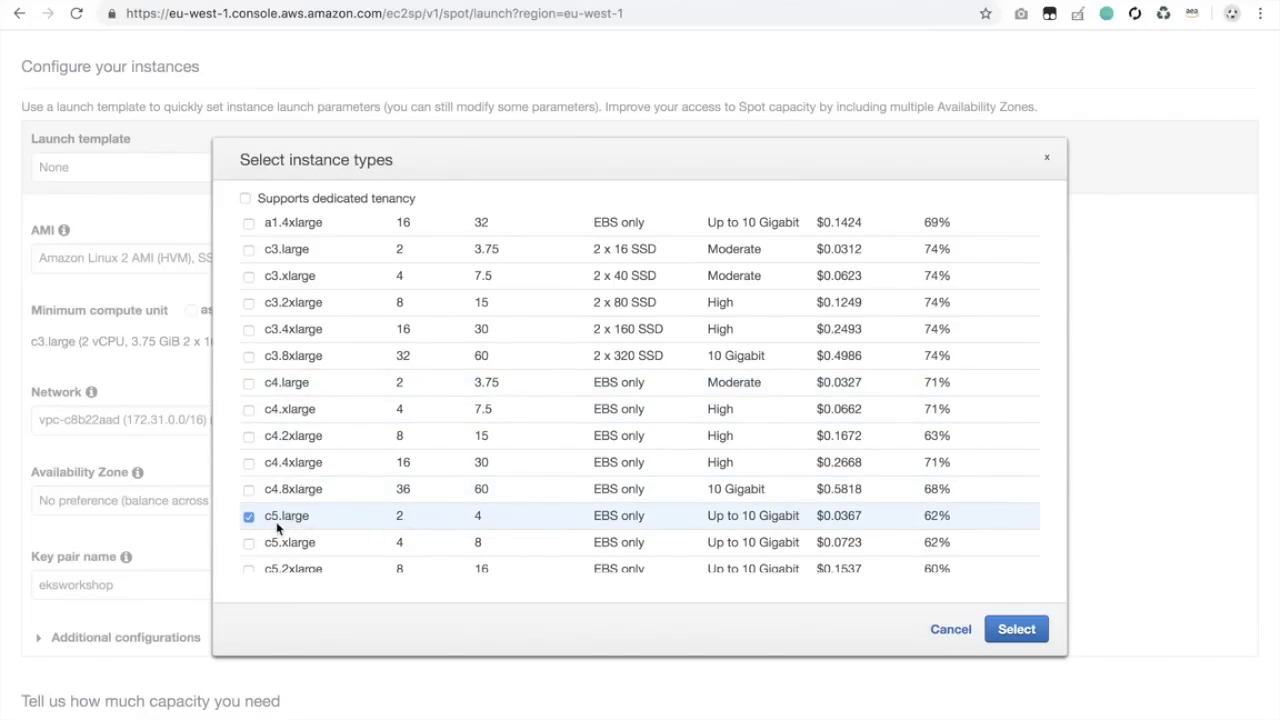
{"action": "left_click", "coordinate": [1017, 630]}
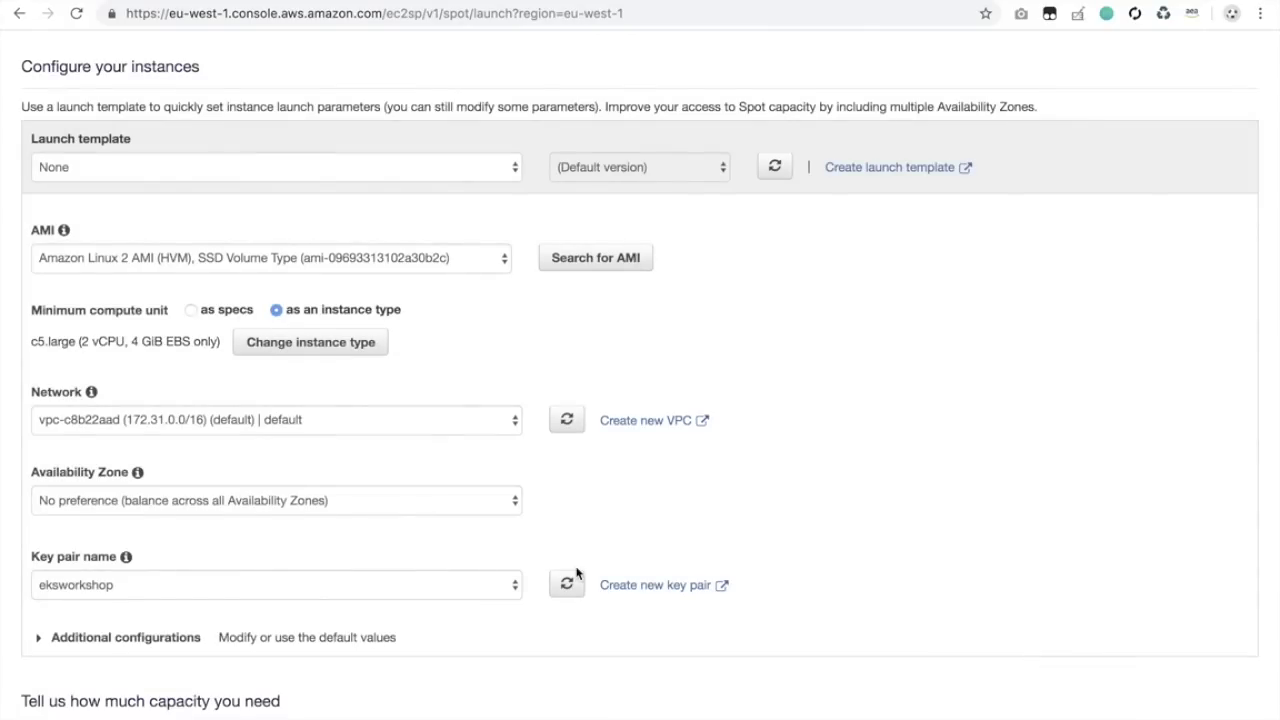
Set the Spot request's total target capacity to 10 instances.
{"action": "scroll", "coordinate": [577, 572], "scroll_direction": "down", "scroll_amount": 4}
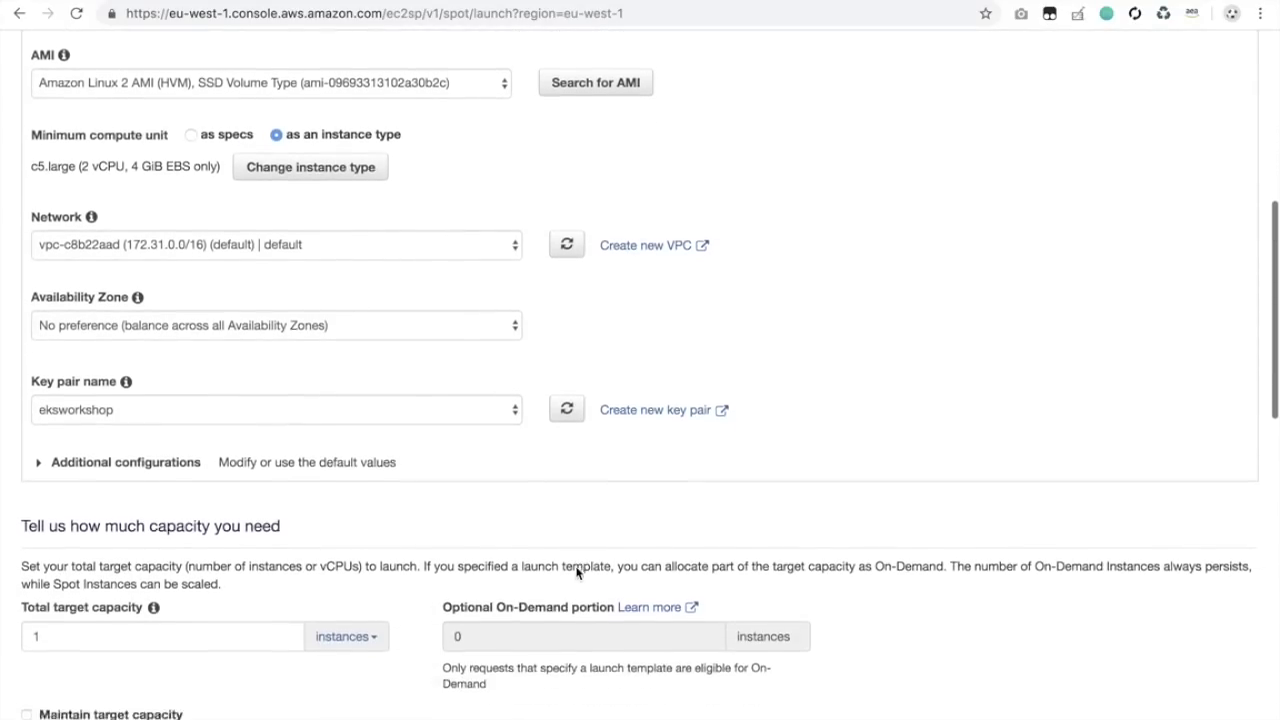
{"action": "scroll", "coordinate": [577, 572], "scroll_direction": "down", "scroll_amount": 4}
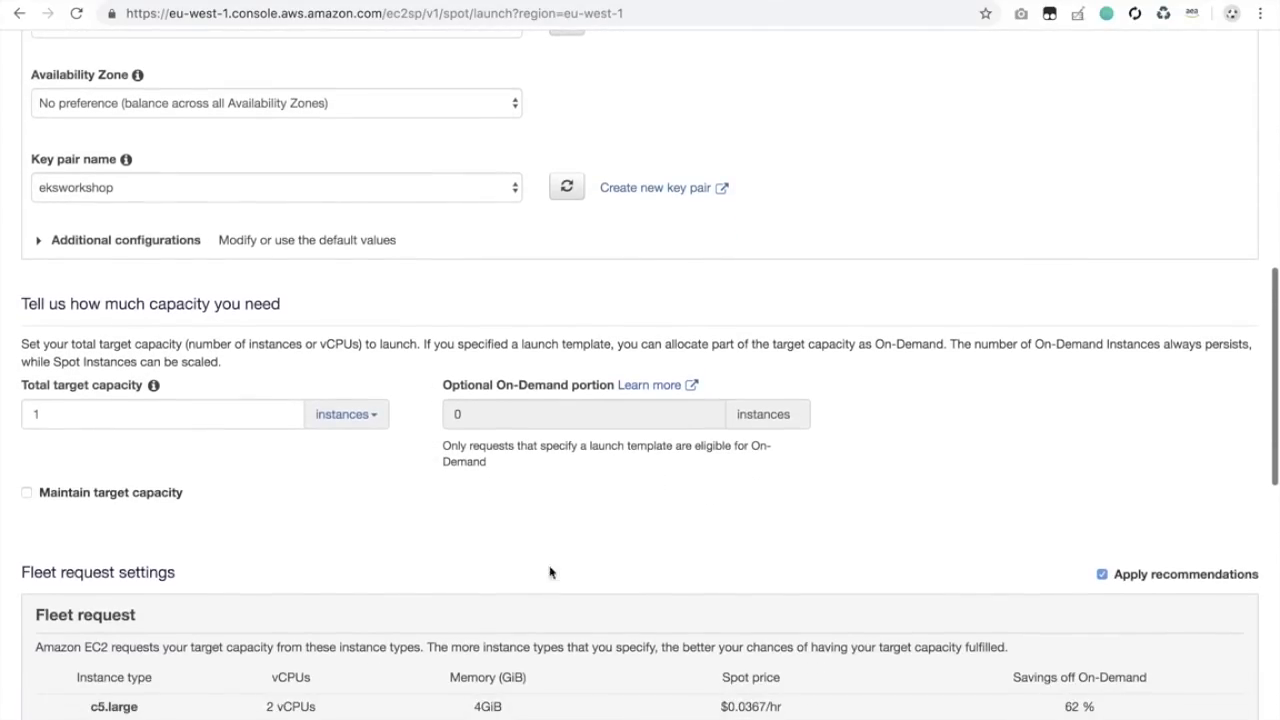
{"action": "scroll", "coordinate": [164, 426], "scroll_direction": "up", "scroll_amount": 1}
{"action": "left_click", "coordinate": [110, 446]}
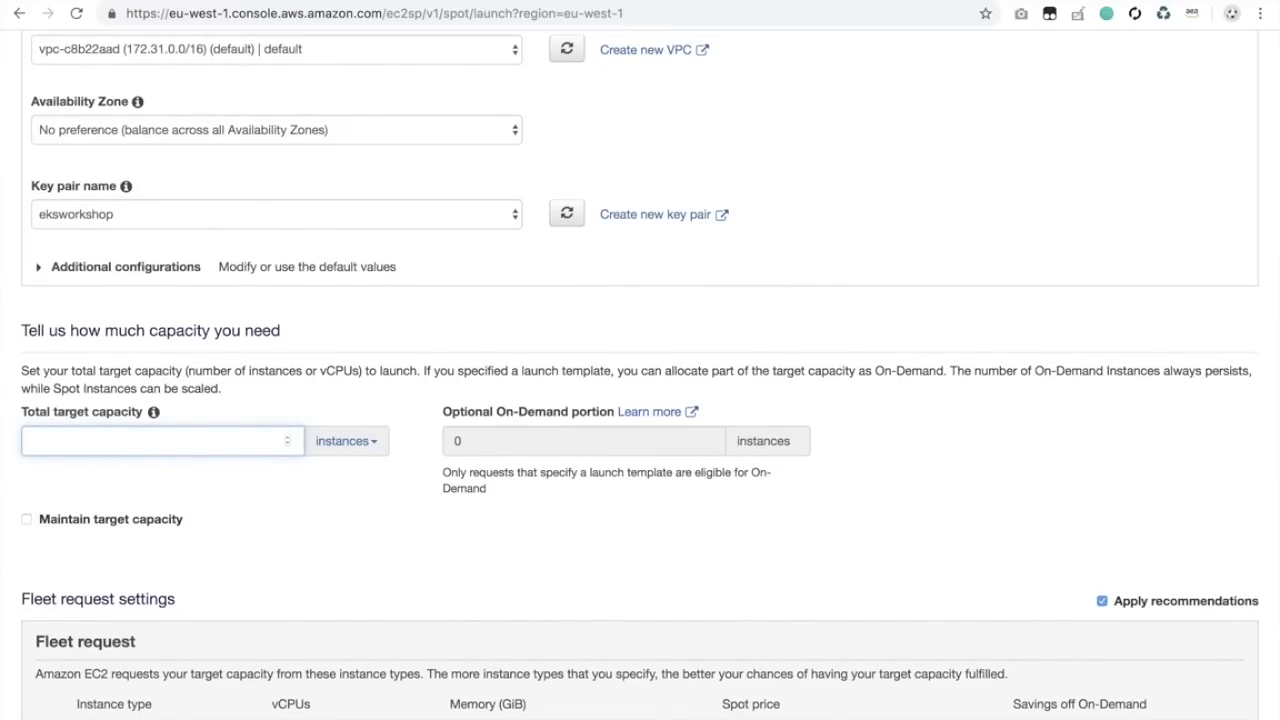
{"action": "left_click", "coordinate": [228, 536]}
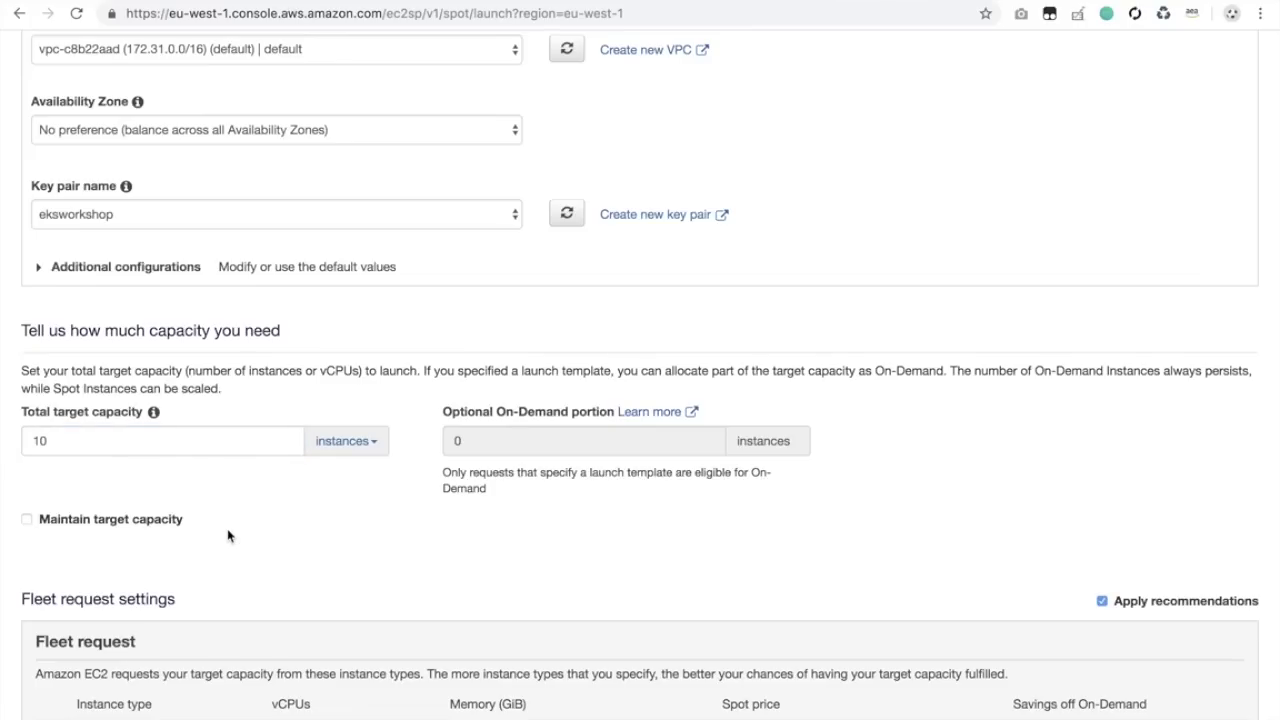
{"action": "scroll", "coordinate": [228, 536], "scroll_direction": "down", "scroll_amount": 3}
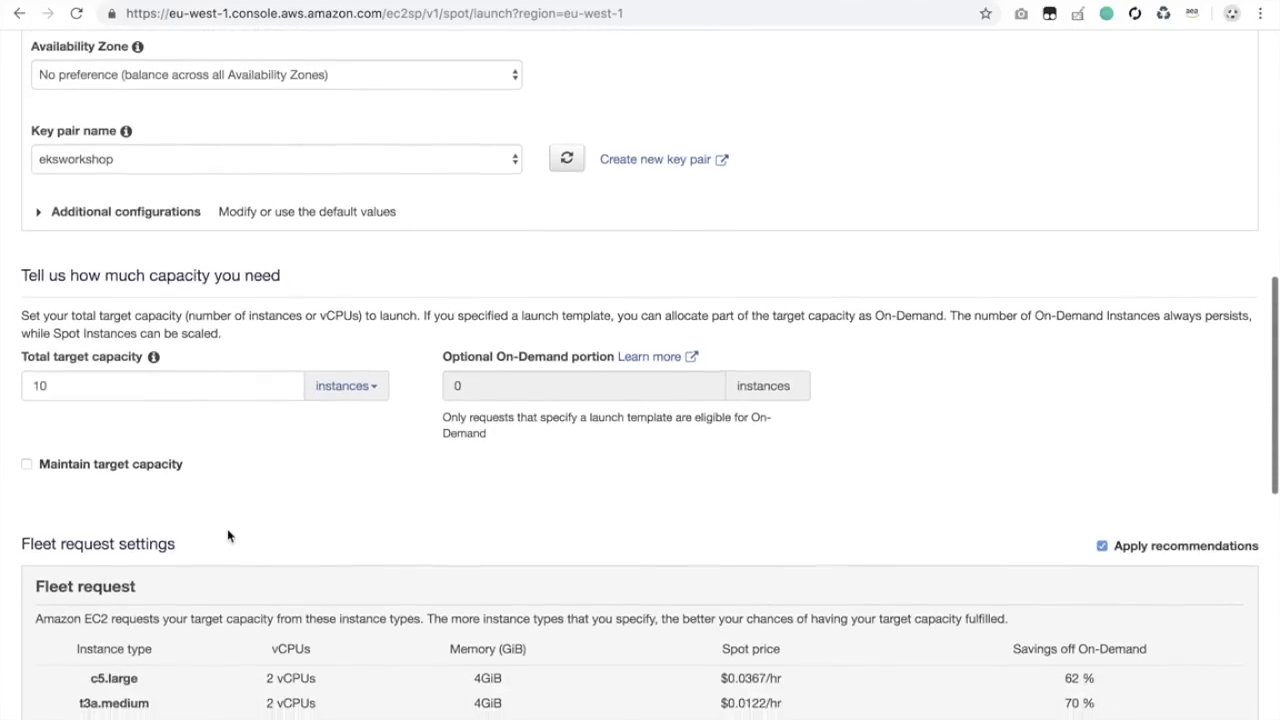
Turn on maintaining the target capacity to show its interruption behavior setting, and turn it off again.
{"action": "scroll", "coordinate": [228, 536], "scroll_direction": "down", "scroll_amount": 2}
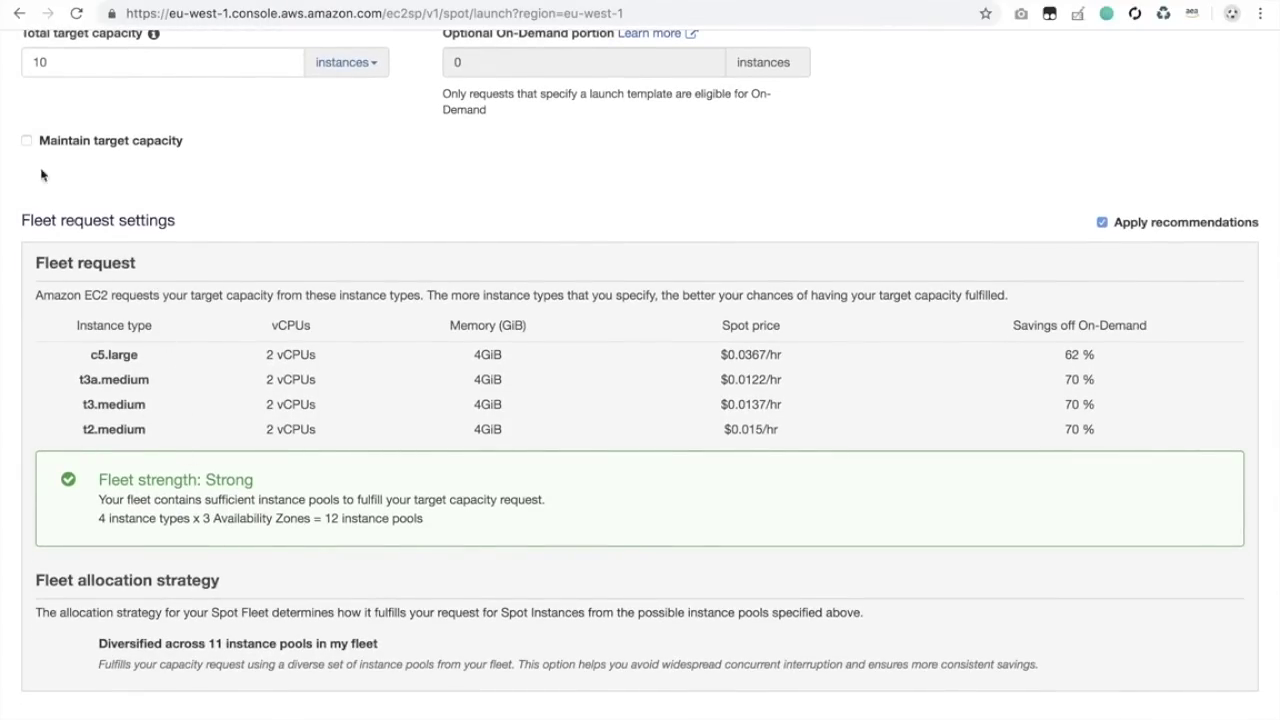
{"action": "left_click", "coordinate": [27, 141]}
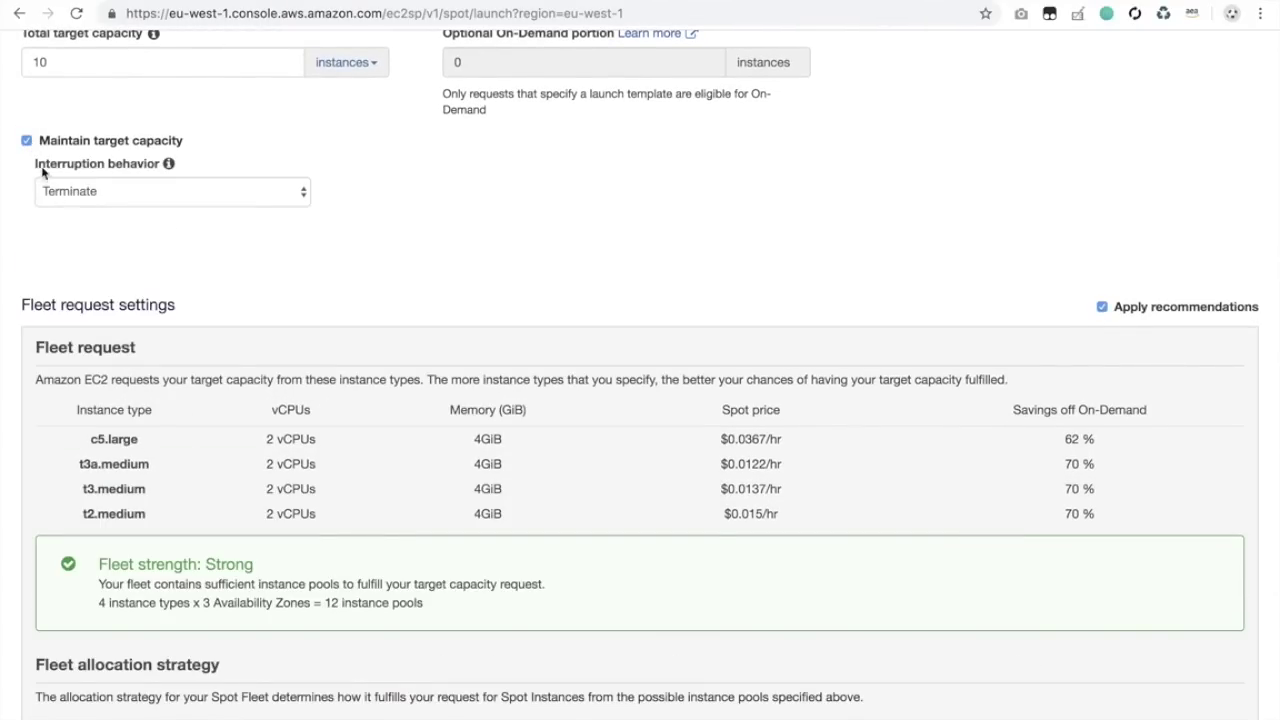
{"action": "left_click", "coordinate": [27, 141]}
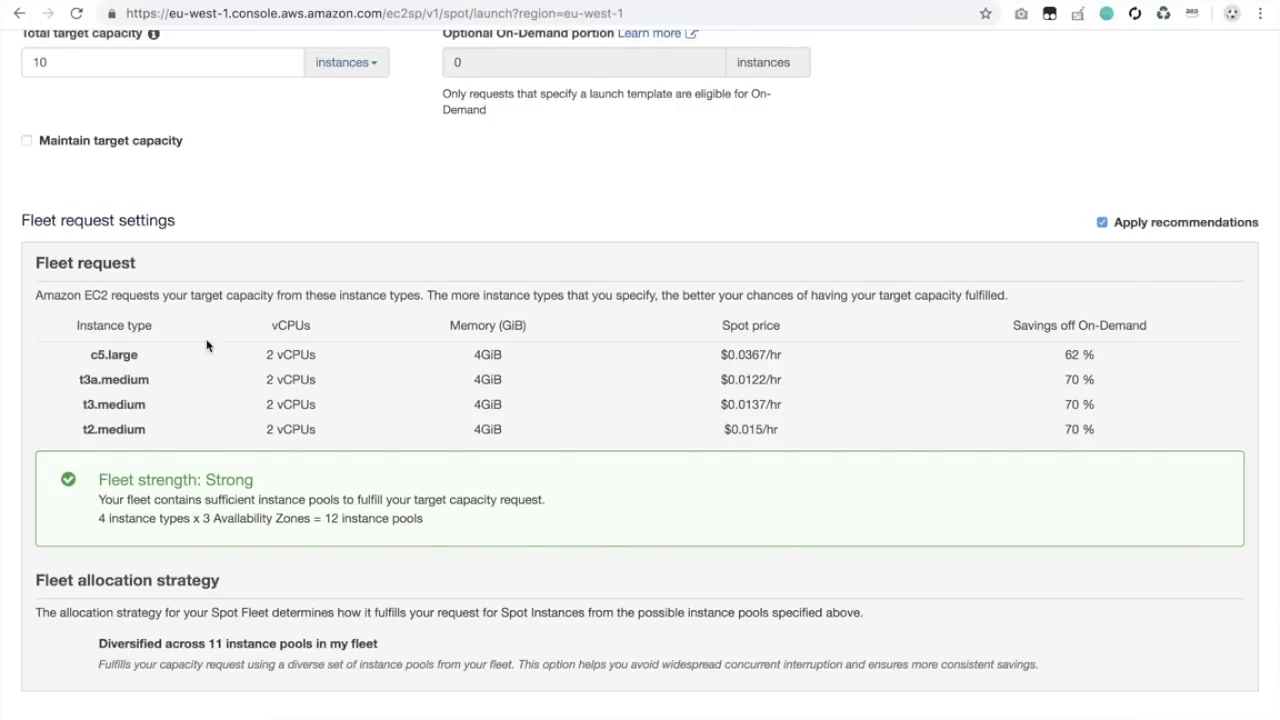
Examine the fleet request's recommended instance types against the chosen minimum compute unit, including their savings and the fleet strength.
{"action": "left_click_drag", "start_coordinate": [91, 356], "coordinate": [150, 381]}
{"action": "left_click_drag", "start_coordinate": [82, 405], "coordinate": [150, 405]}
{"action": "left_click_drag", "start_coordinate": [80, 429], "coordinate": [142, 423]}
{"action": "scroll", "coordinate": [145, 460], "scroll_direction": "up", "scroll_amount": 3}
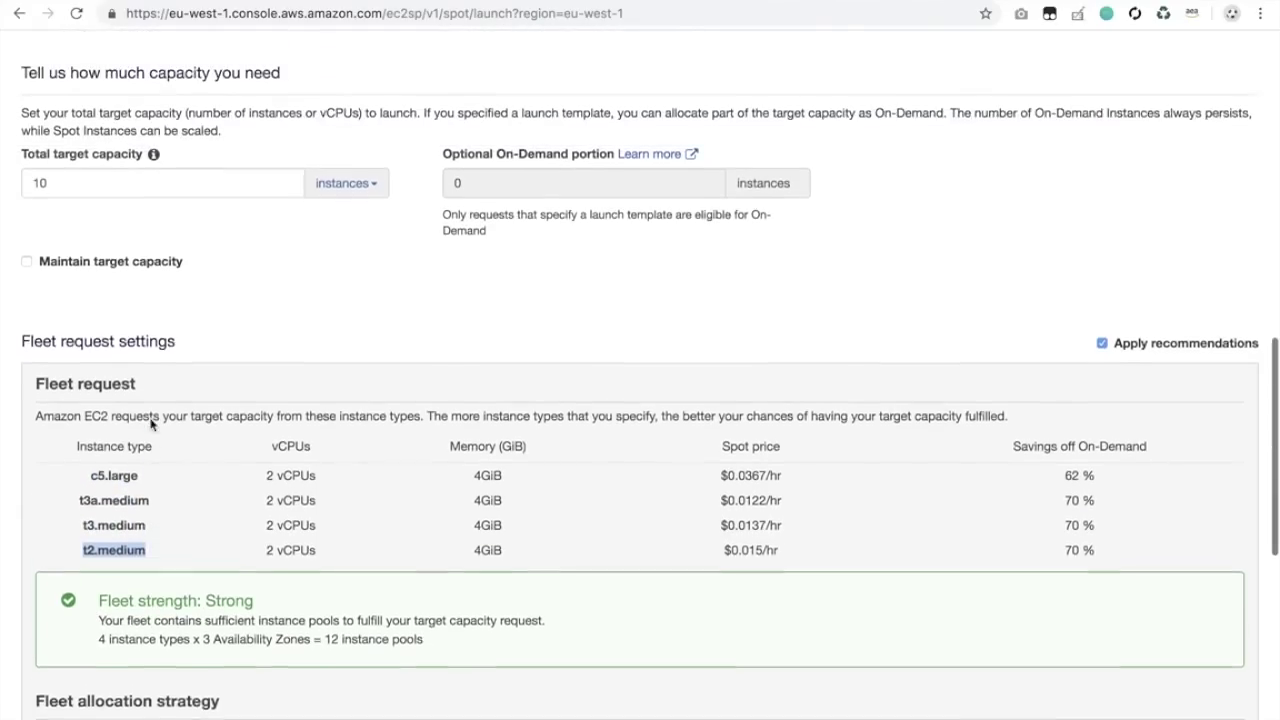
{"action": "left_click", "coordinate": [46, 230]}
{"action": "scroll", "coordinate": [77, 270], "scroll_direction": "up", "scroll_amount": 5}
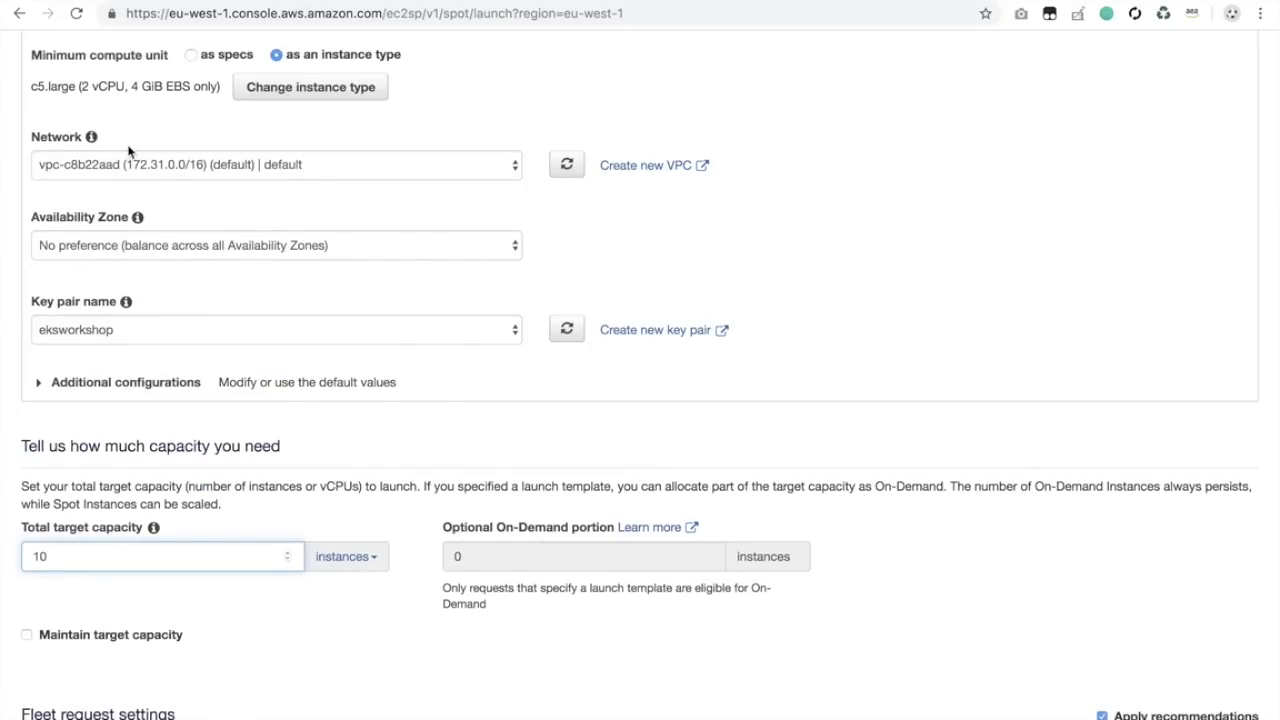
{"action": "left_click", "coordinate": [32, 90]}
{"action": "left_click_drag", "start_coordinate": [66, 88], "coordinate": [66, 90]}
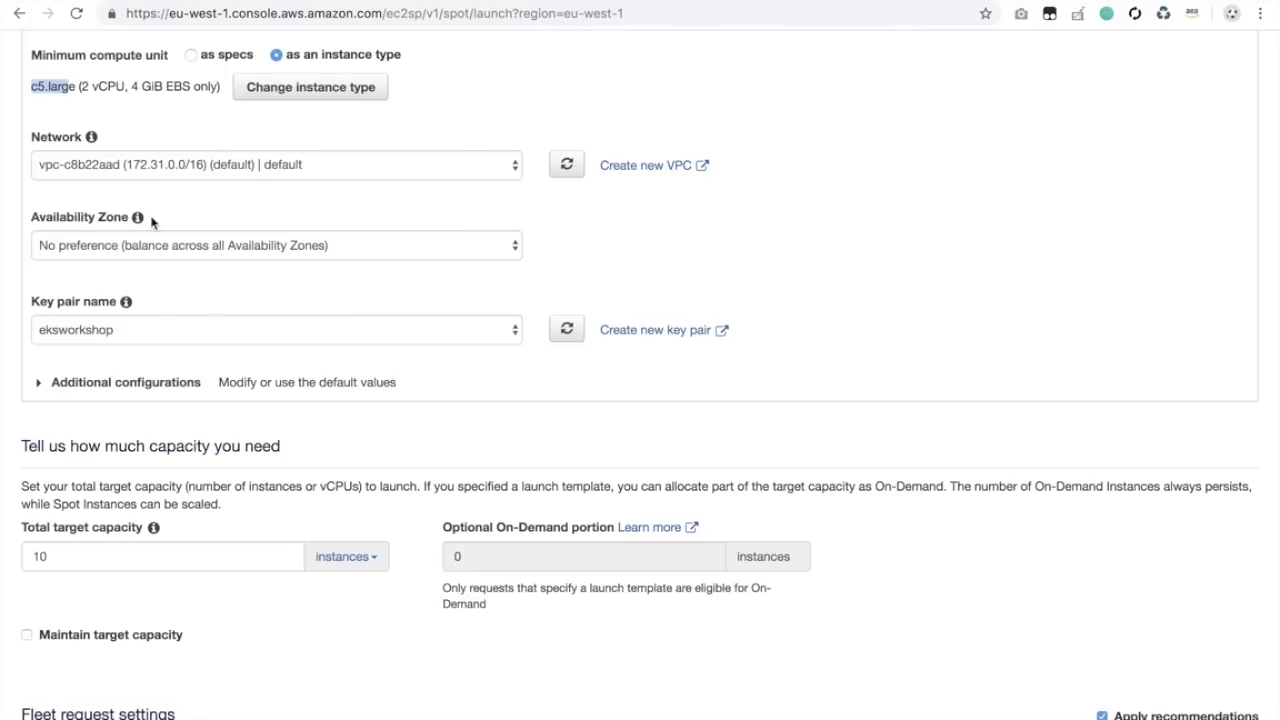
{"action": "scroll", "coordinate": [152, 223], "scroll_direction": "down", "scroll_amount": 2}
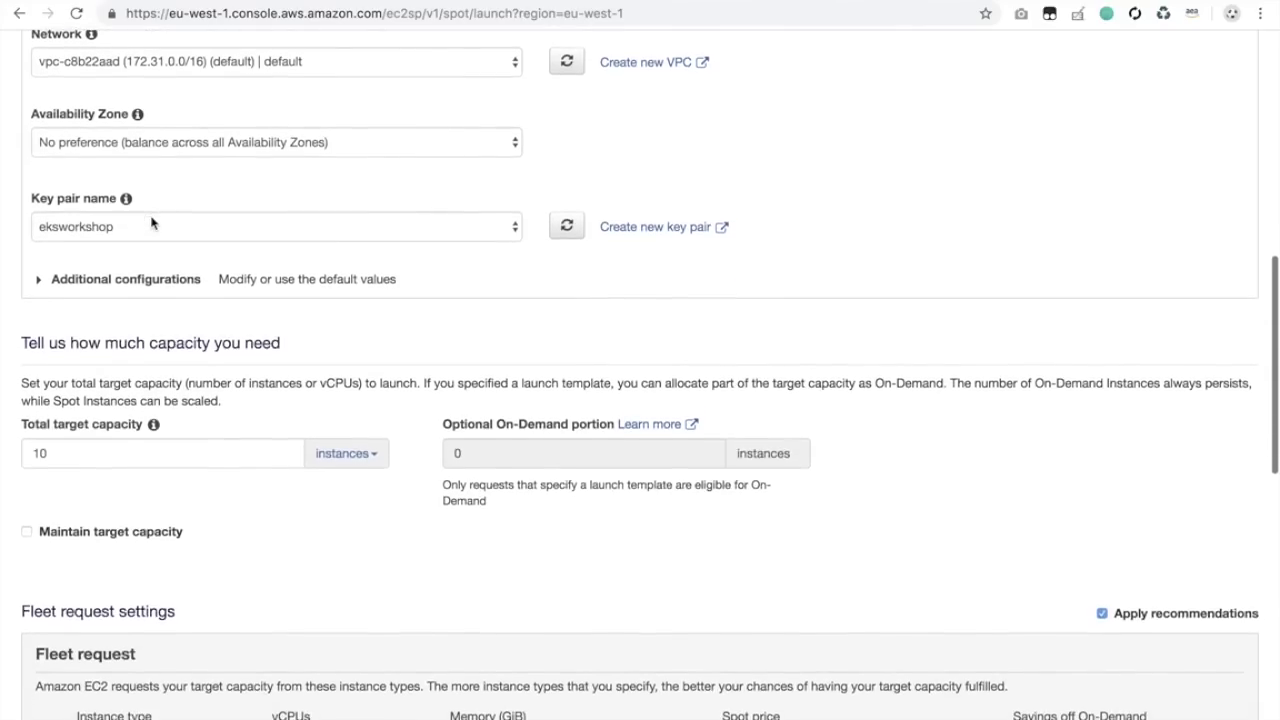
{"action": "scroll", "coordinate": [152, 223], "scroll_direction": "down", "scroll_amount": 6}
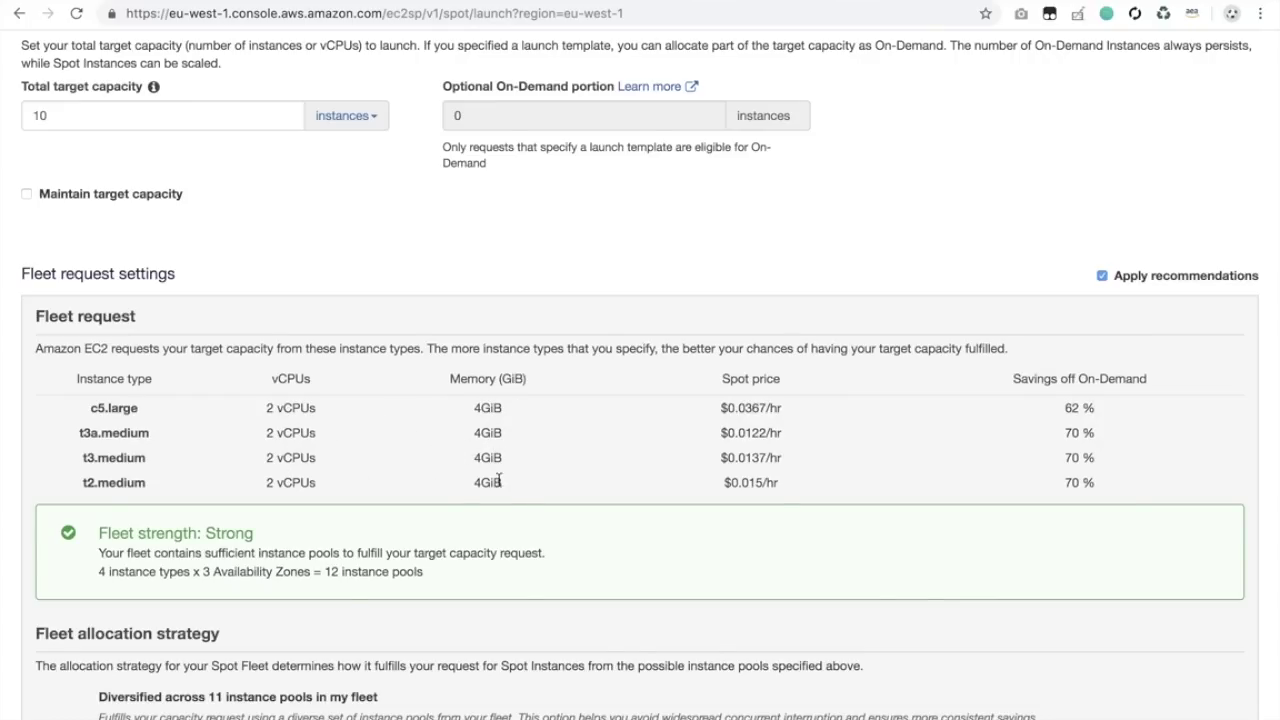
{"action": "left_click", "coordinate": [1068, 407]}
{"action": "left_click_drag", "start_coordinate": [262, 534], "coordinate": [97, 536]}
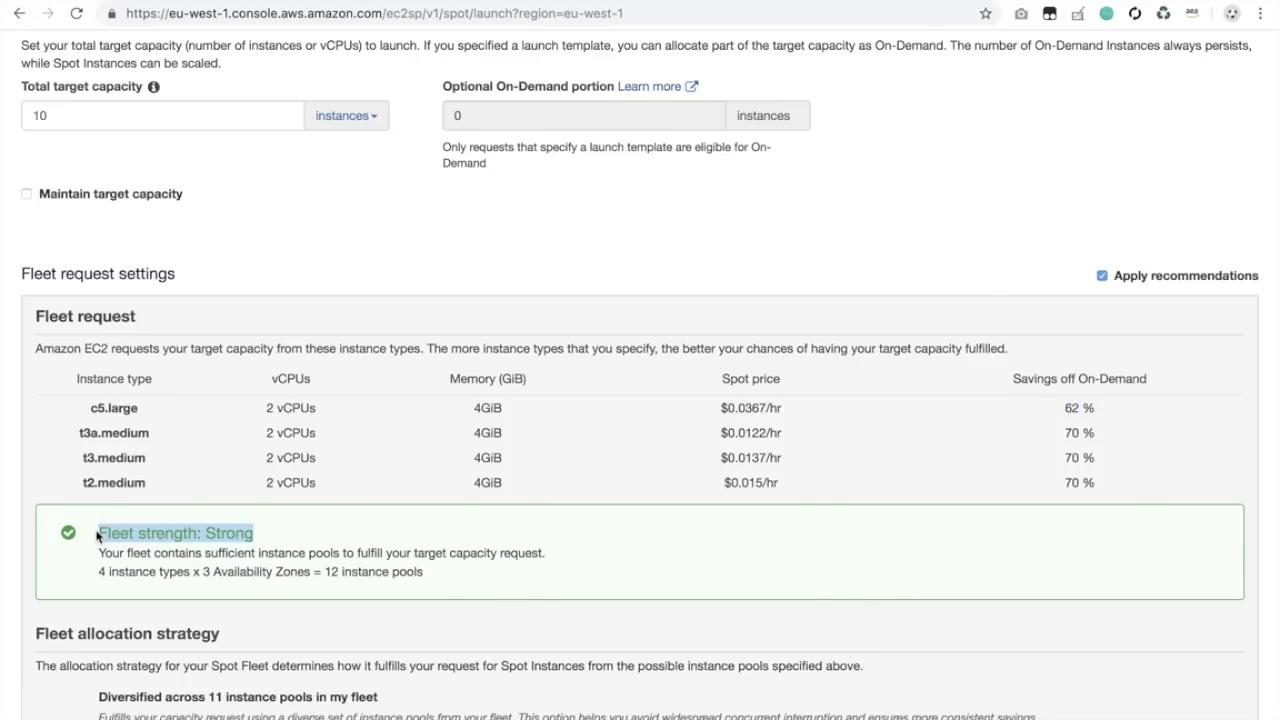
Review the fleet allocation strategy and the request summary's fleet strength, estimated price and savings compared to On-Demand.
{"action": "scroll", "coordinate": [229, 523], "scroll_direction": "up", "scroll_amount": 1}
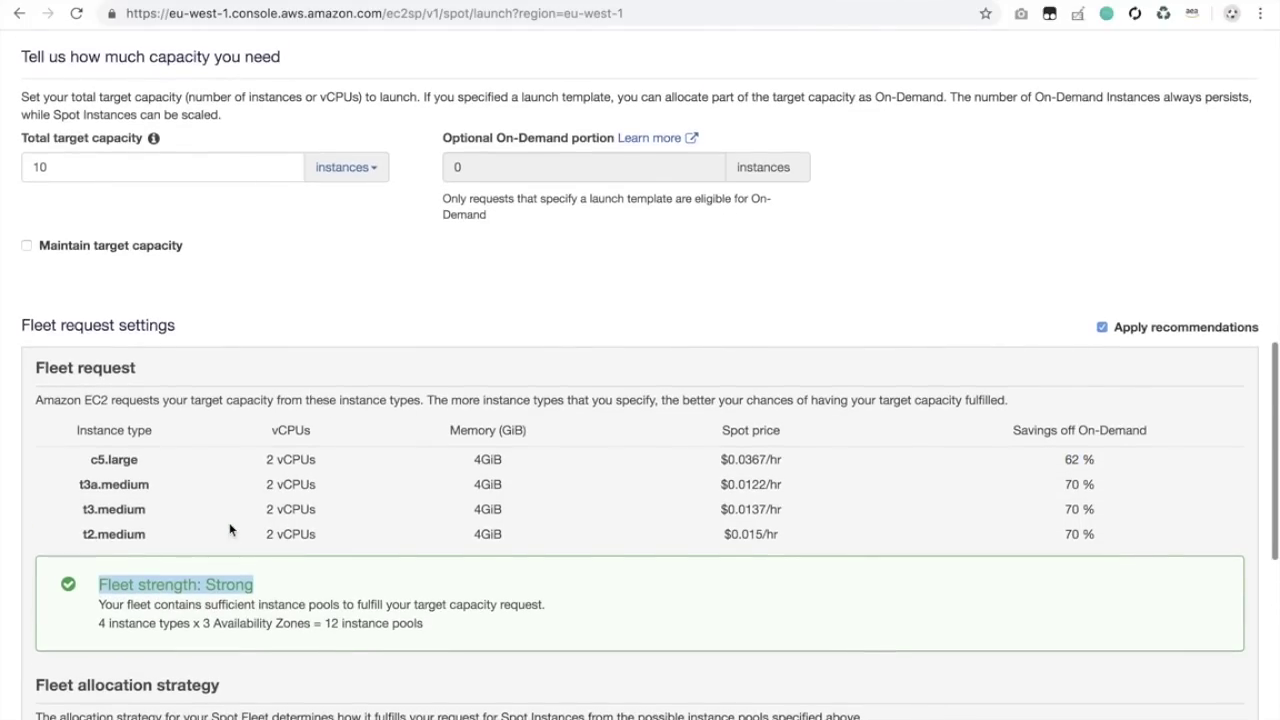
{"action": "scroll", "coordinate": [229, 529], "scroll_direction": "up", "scroll_amount": 3}
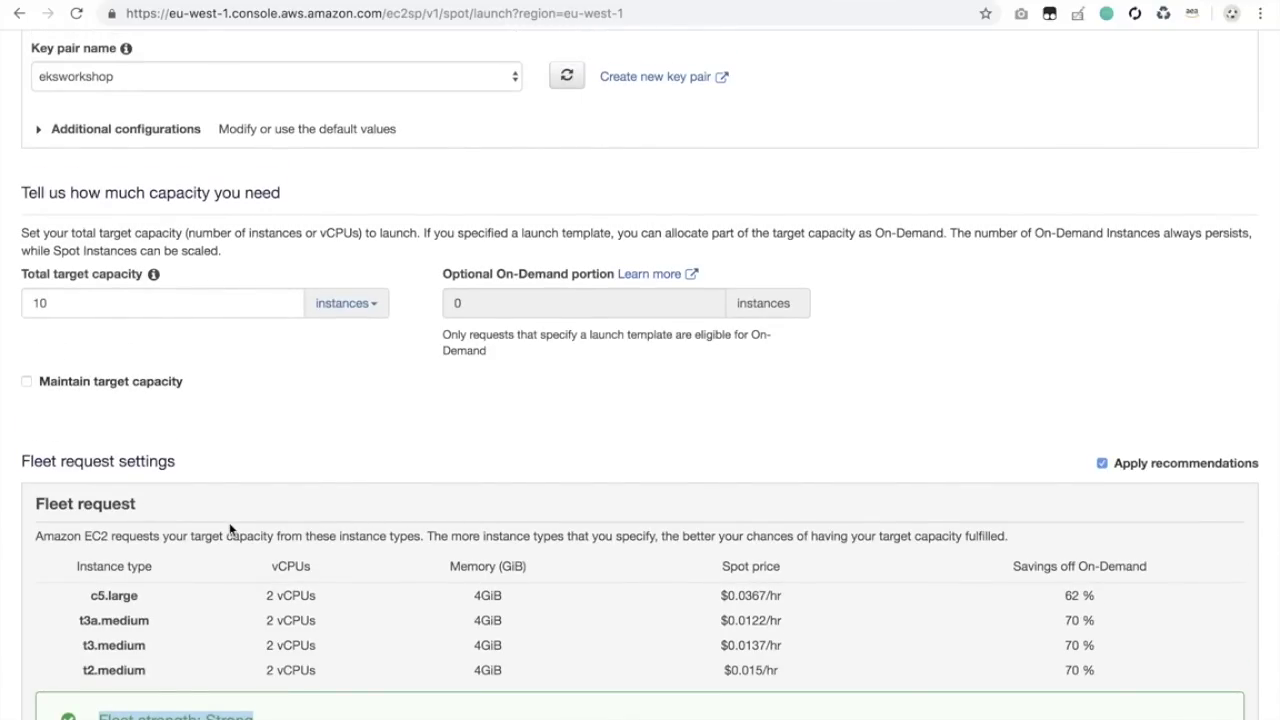
{"action": "scroll", "coordinate": [229, 529], "scroll_direction": "down", "scroll_amount": 3}
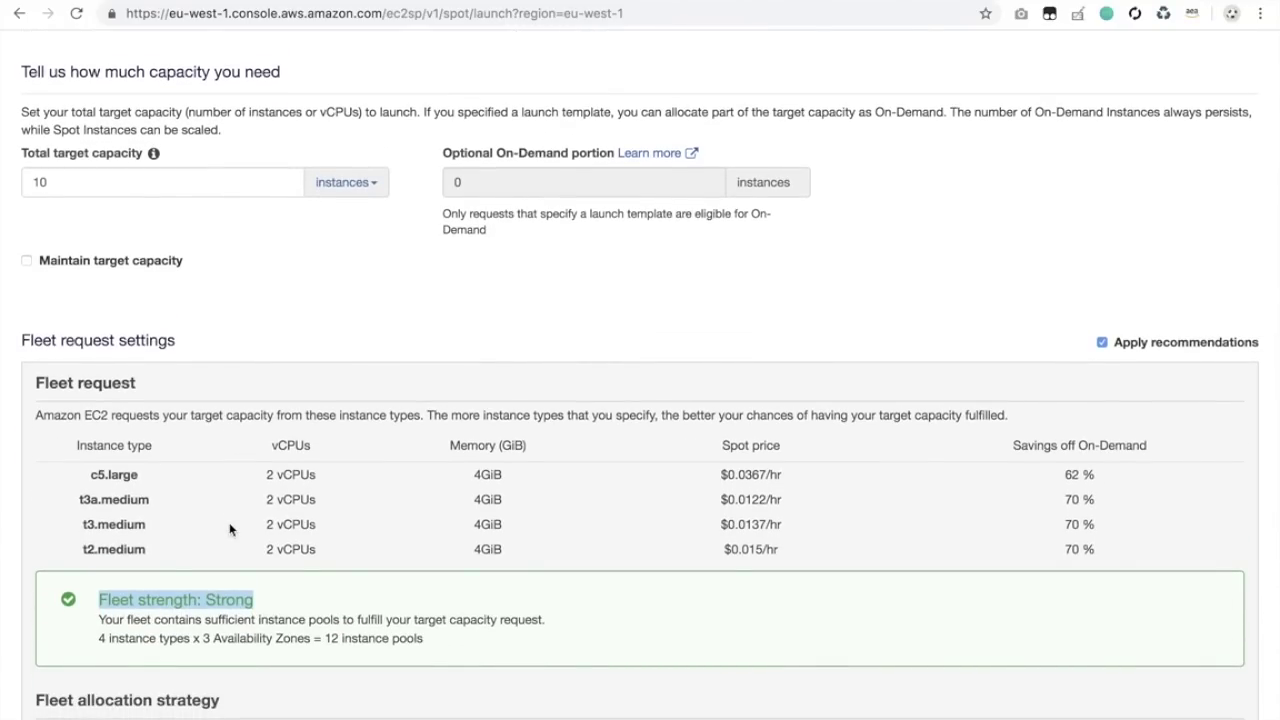
{"action": "scroll", "coordinate": [229, 529], "scroll_direction": "down", "scroll_amount": 10}
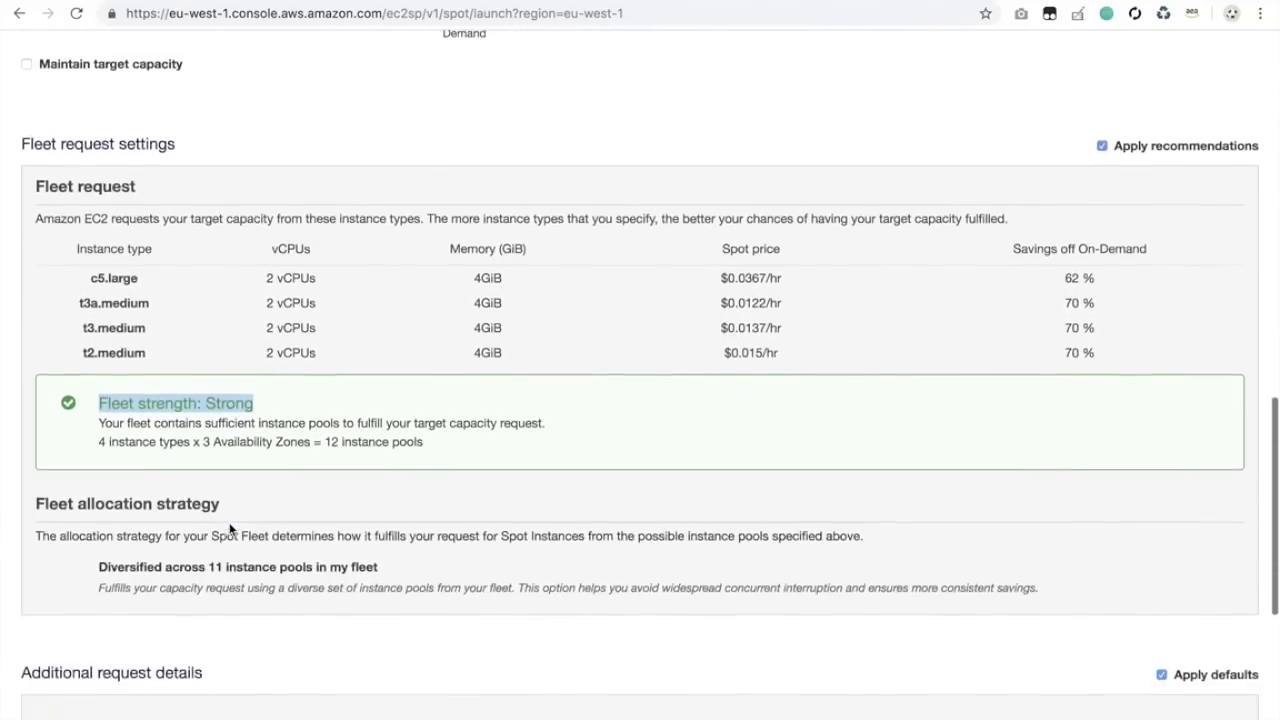
{"action": "scroll", "coordinate": [229, 529], "scroll_direction": "down", "scroll_amount": 3}
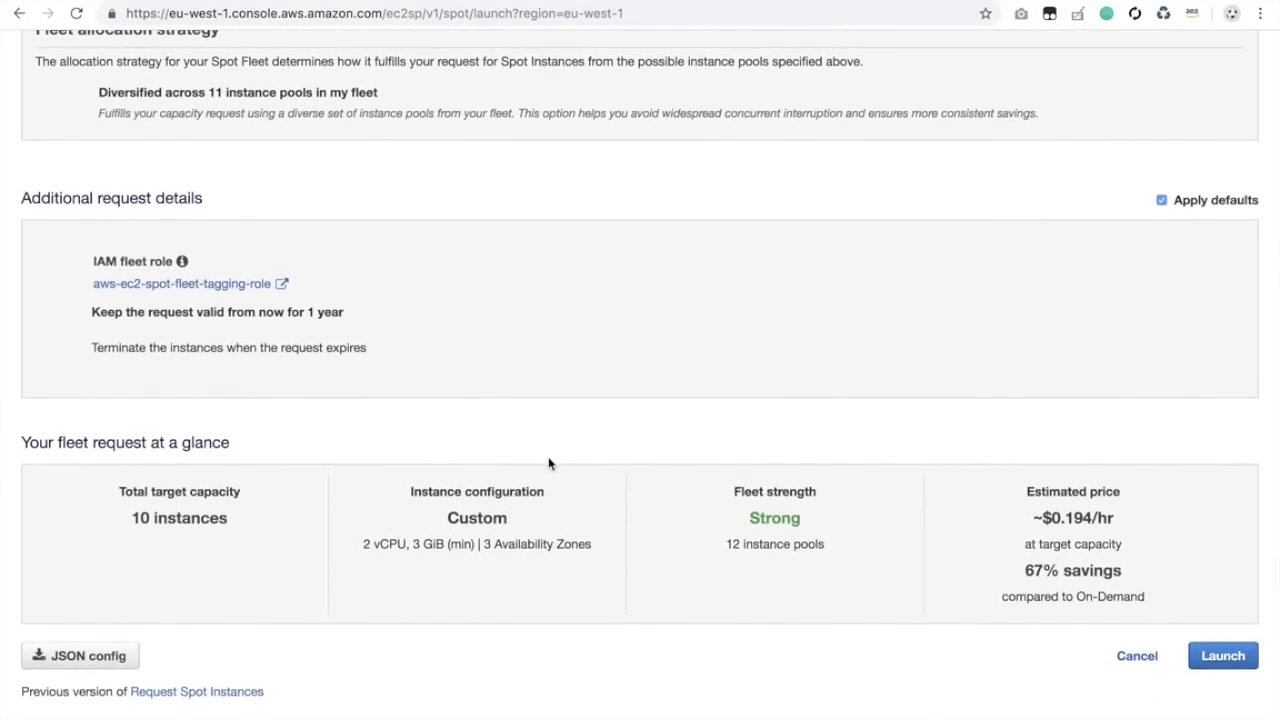
{"action": "left_click_drag", "start_coordinate": [753, 534], "coordinate": [808, 520]}
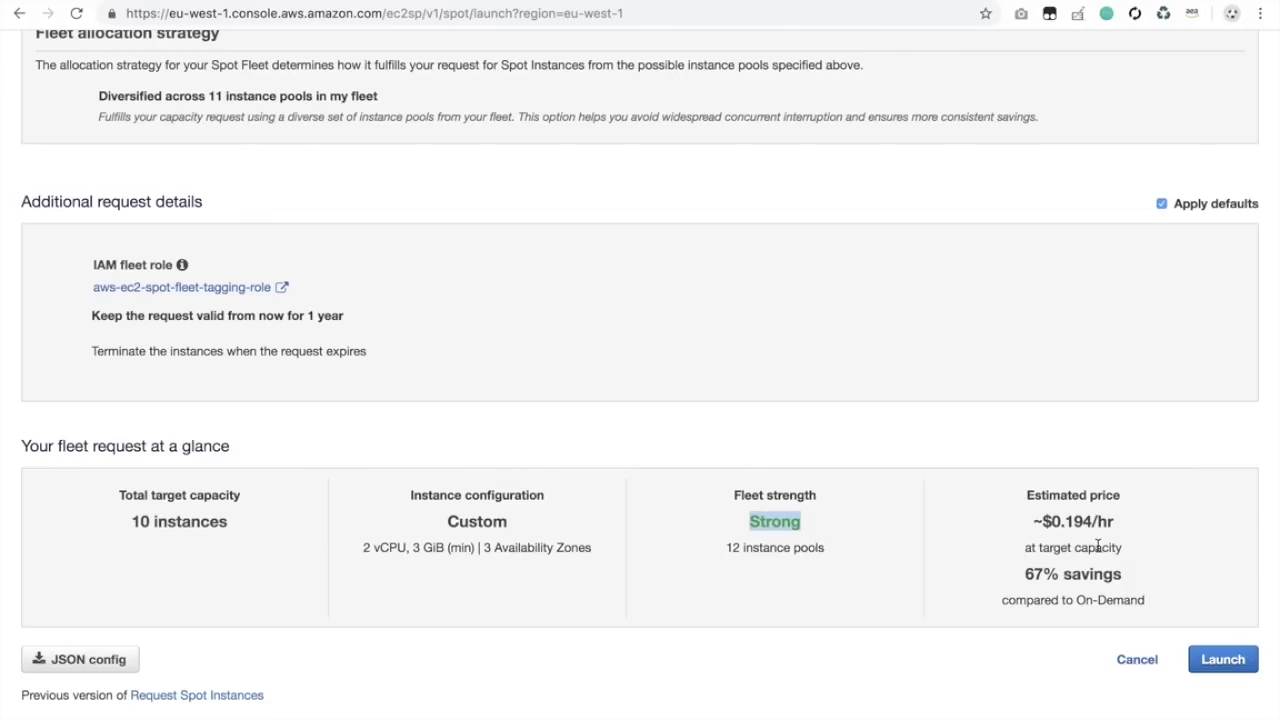
{"action": "left_click_drag", "start_coordinate": [1120, 524], "coordinate": [1022, 527]}
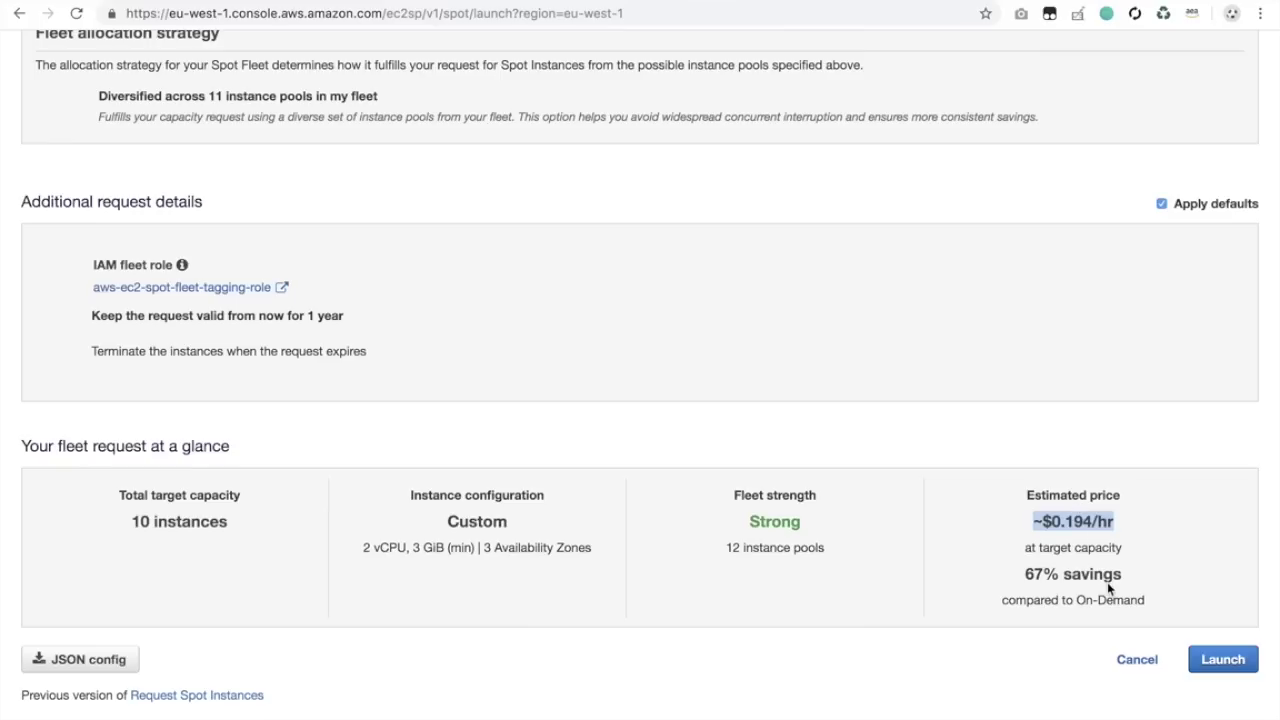
{"action": "left_click_drag", "start_coordinate": [1024, 576], "coordinate": [1058, 575]}
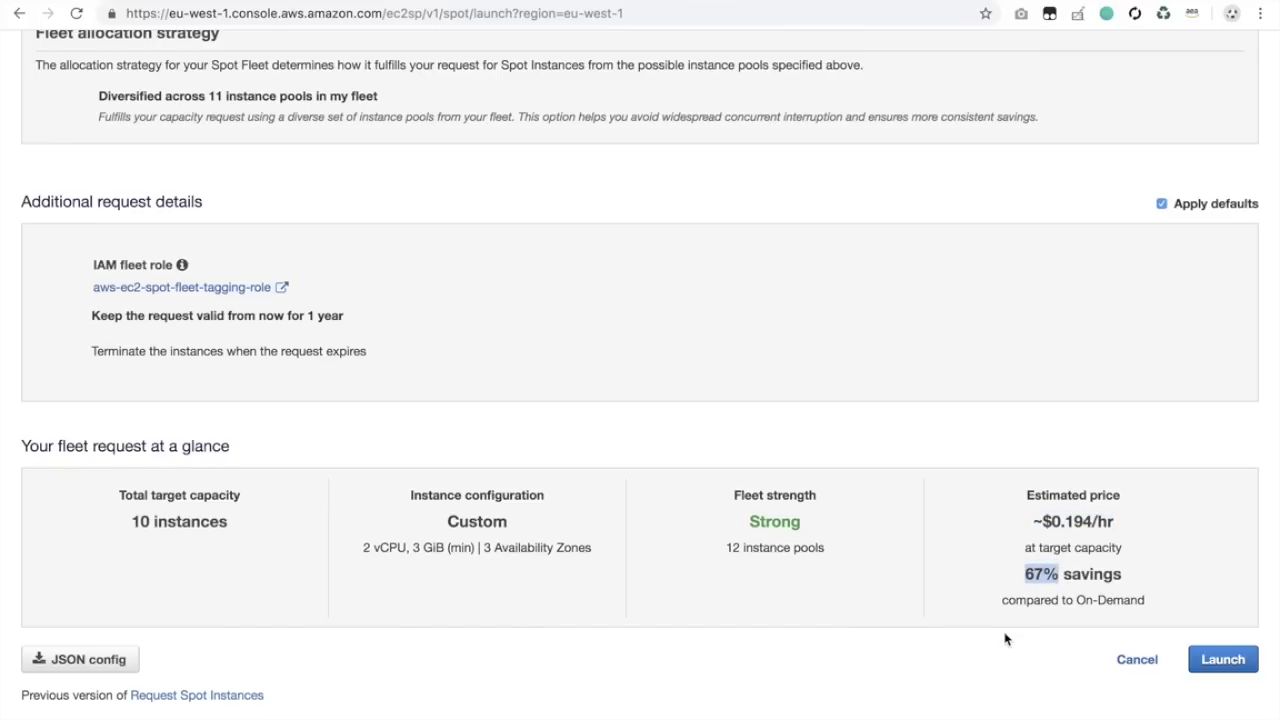
Expand the additional configurations and add an instance tag with the key Name and the value Spotek.
{"action": "scroll", "coordinate": [1005, 639], "scroll_direction": "up", "scroll_amount": 15}
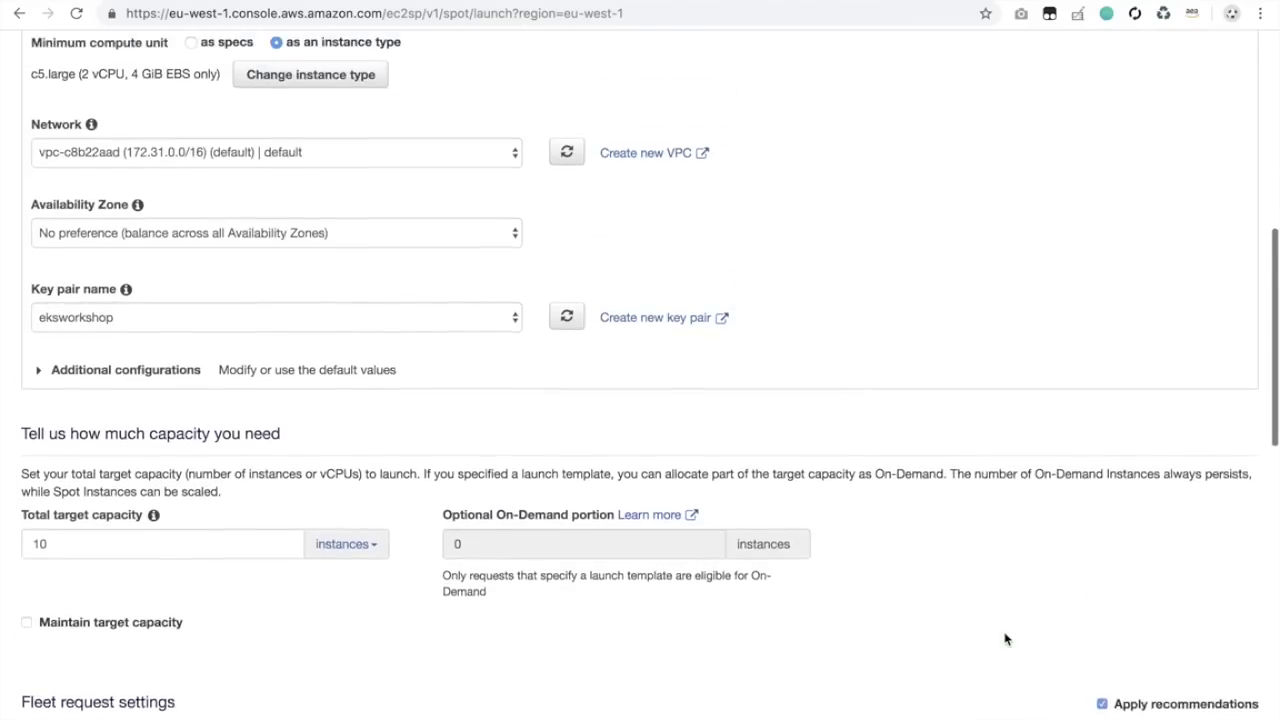
{"action": "left_click", "coordinate": [155, 410]}
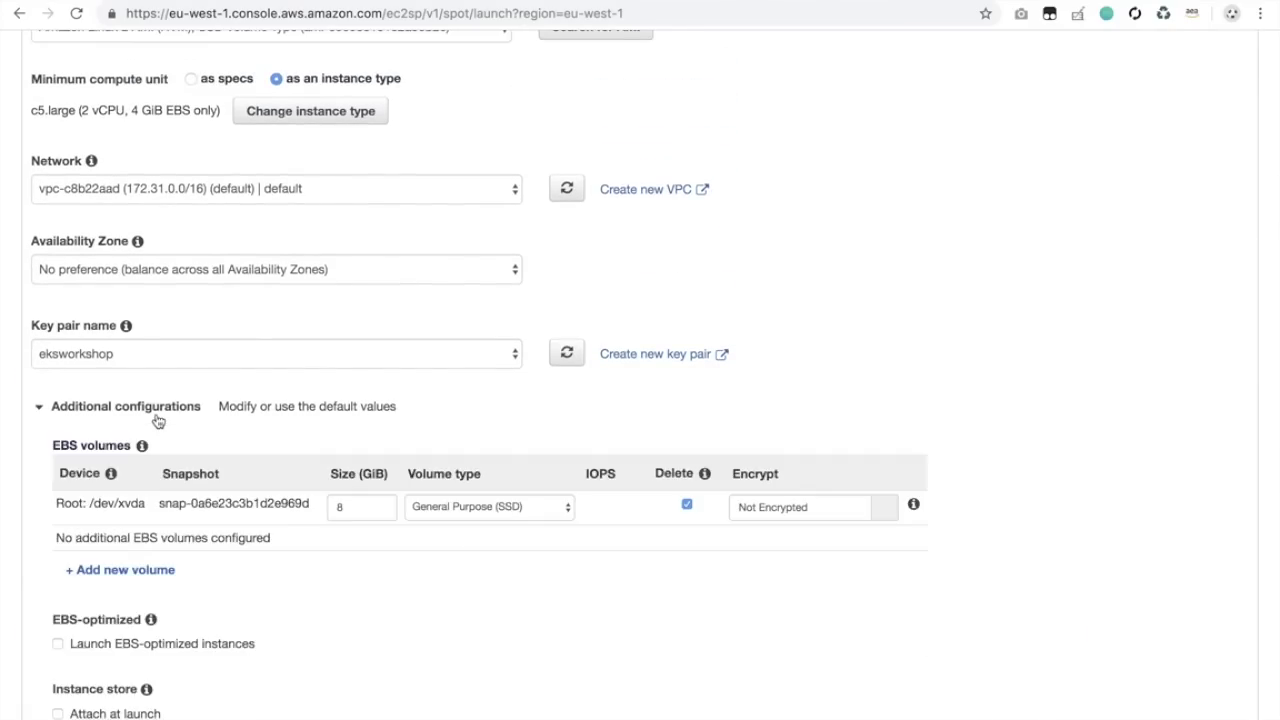
{"action": "scroll", "coordinate": [158, 421], "scroll_direction": "down", "scroll_amount": 2}
{"action": "scroll", "coordinate": [158, 421], "scroll_direction": "down", "scroll_amount": 7}
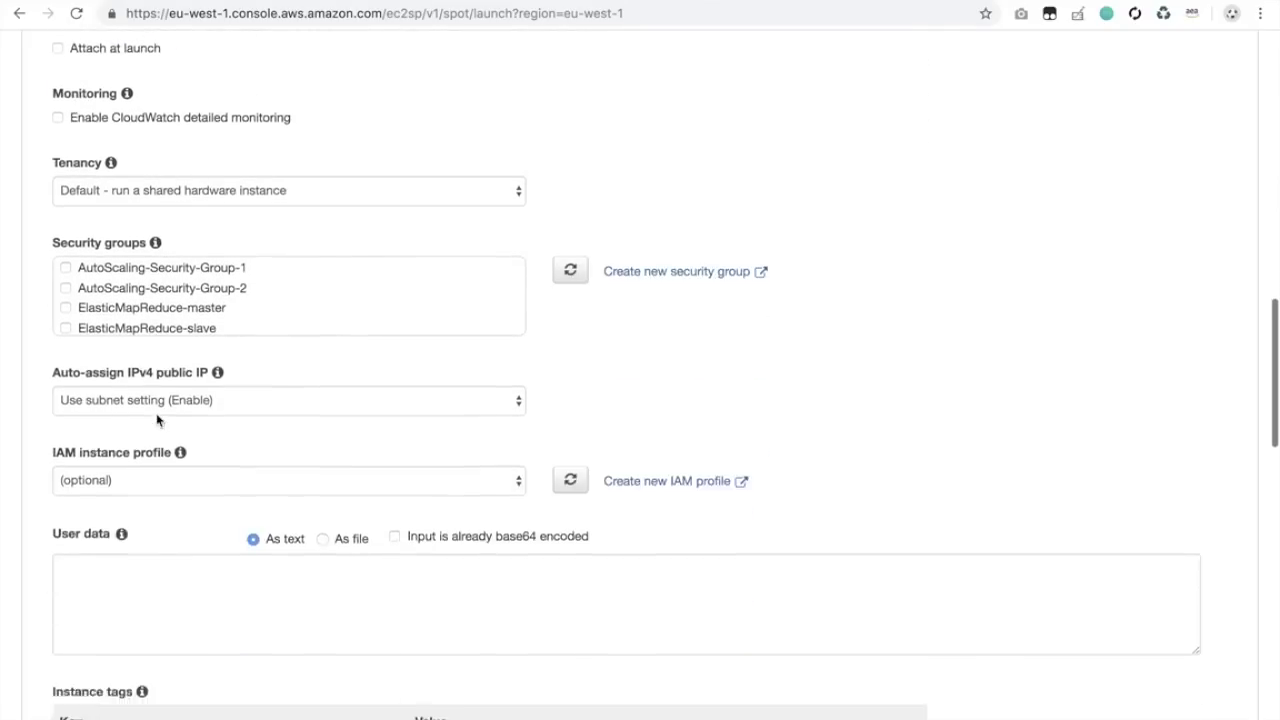
{"action": "scroll", "coordinate": [156, 420], "scroll_direction": "down", "scroll_amount": 3}
{"action": "left_click", "coordinate": [135, 462]}
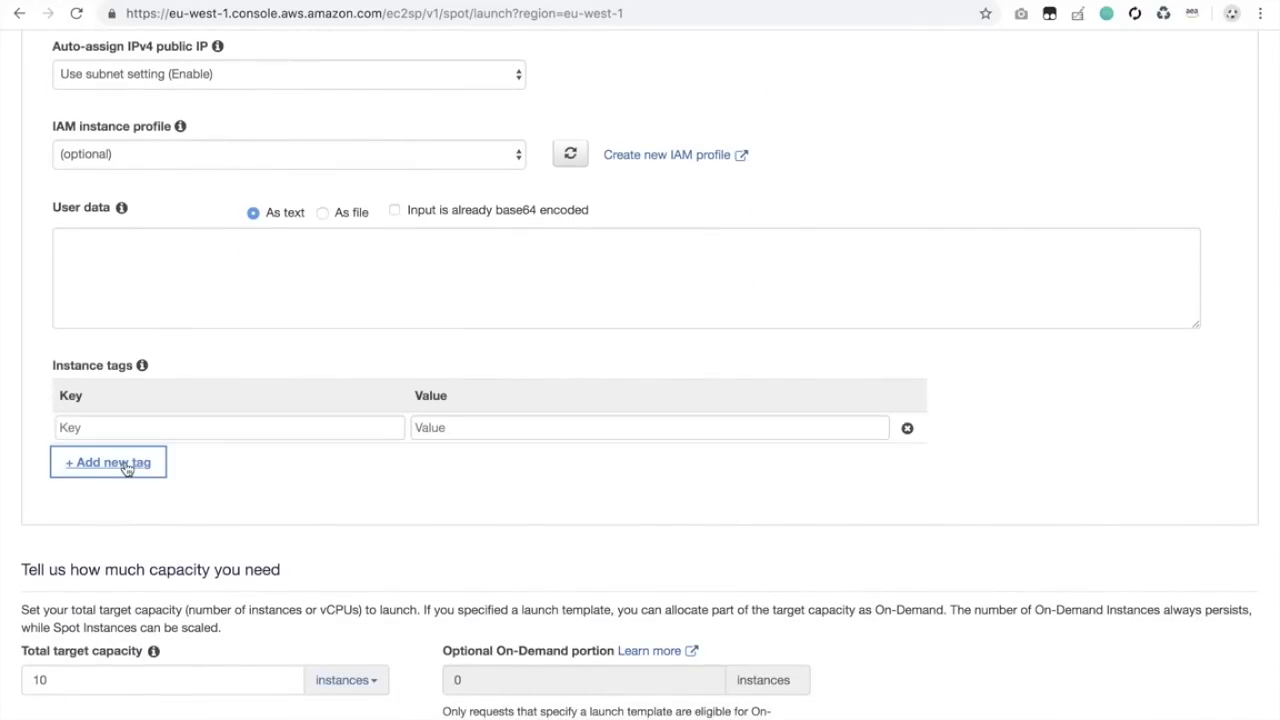
{"action": "left_click", "coordinate": [110, 432]}
{"action": "type", "text": "Name"}
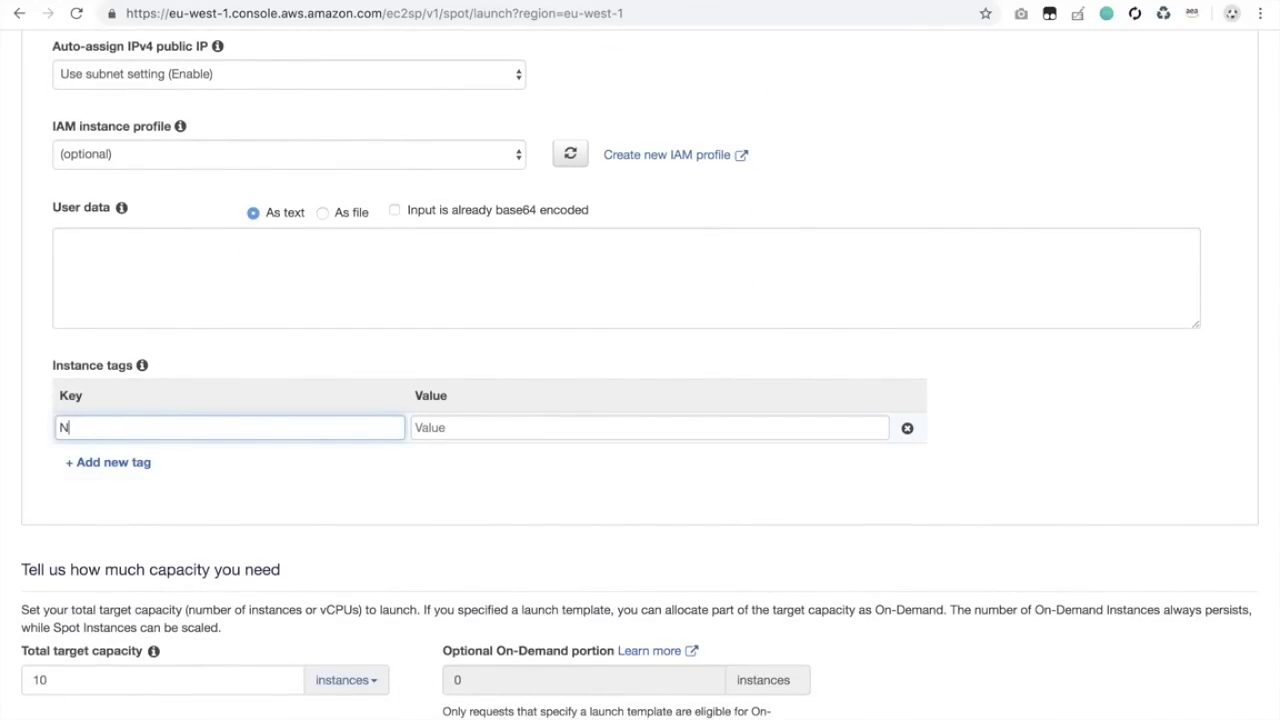
{"action": "left_click", "coordinate": [453, 424]}
{"action": "type", "text": "Spotek"}
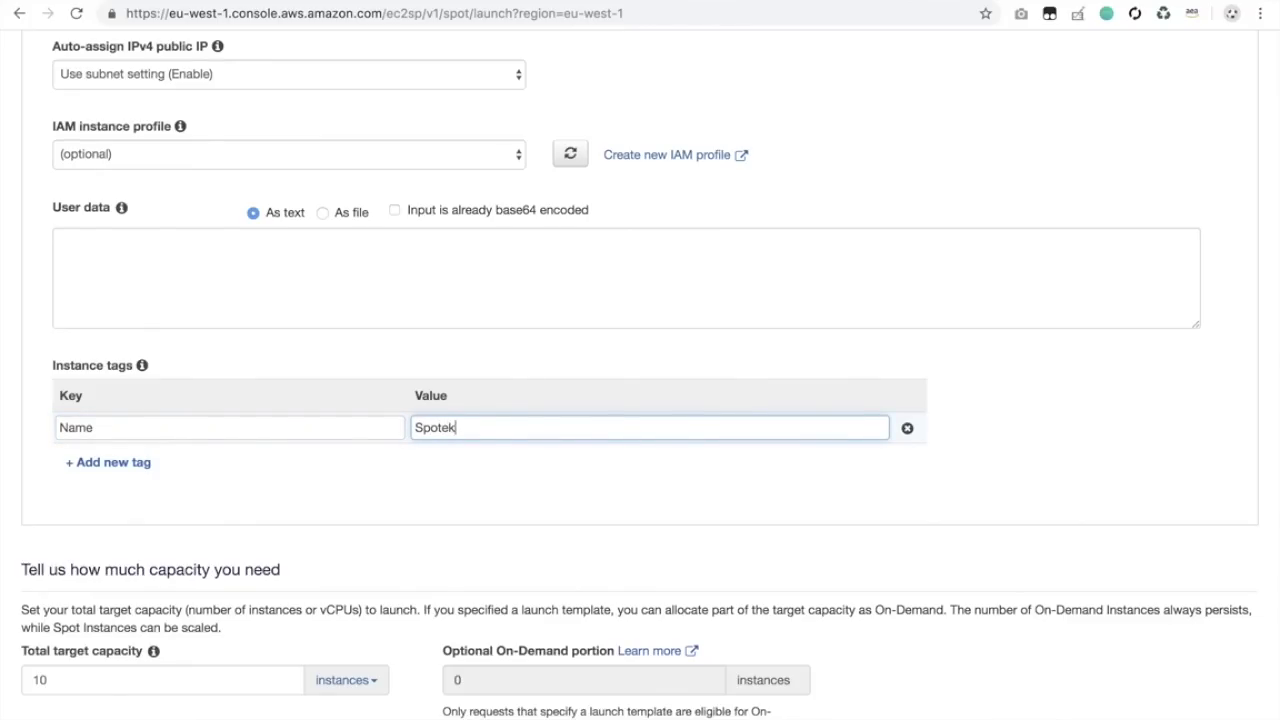
{"action": "left_click", "coordinate": [560, 485]}
Launch the Spot fleet request and close the confirmation to return to the Spot requests list.
{"action": "scroll", "coordinate": [560, 485], "scroll_direction": "down", "scroll_amount": 15}
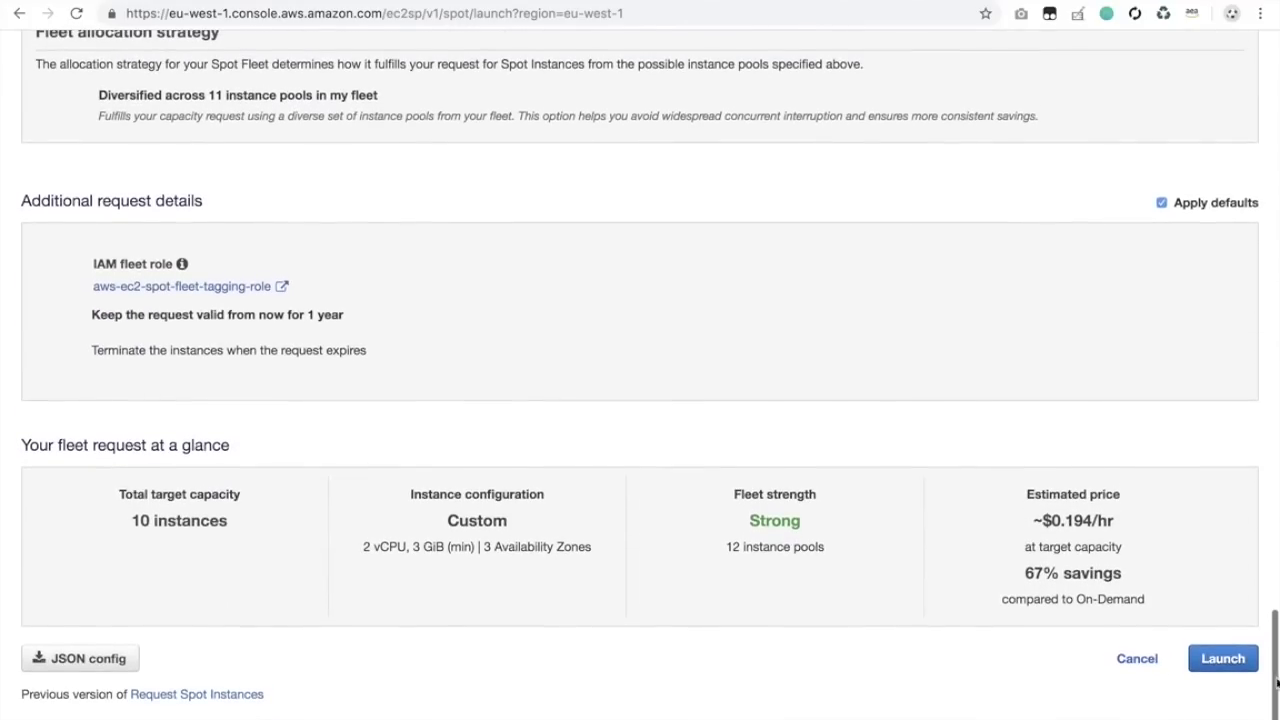
{"action": "left_click", "coordinate": [1235, 660]}
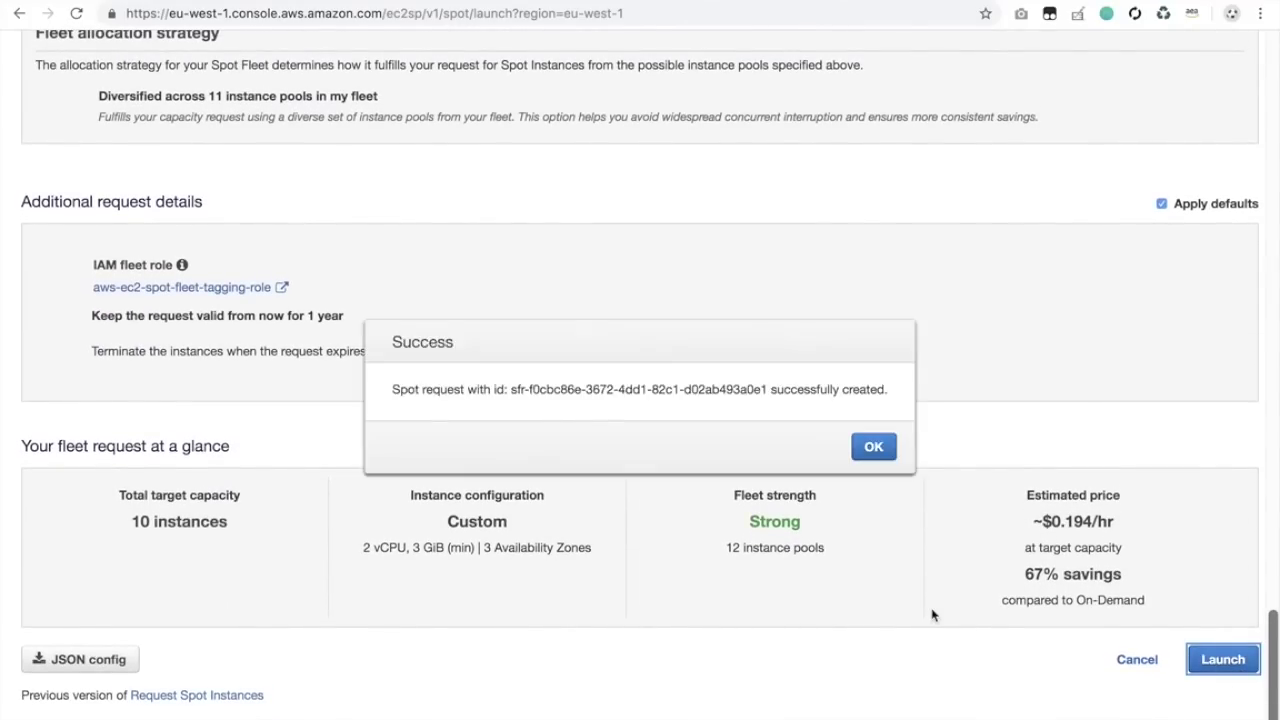
{"action": "left_click", "coordinate": [866, 447]}
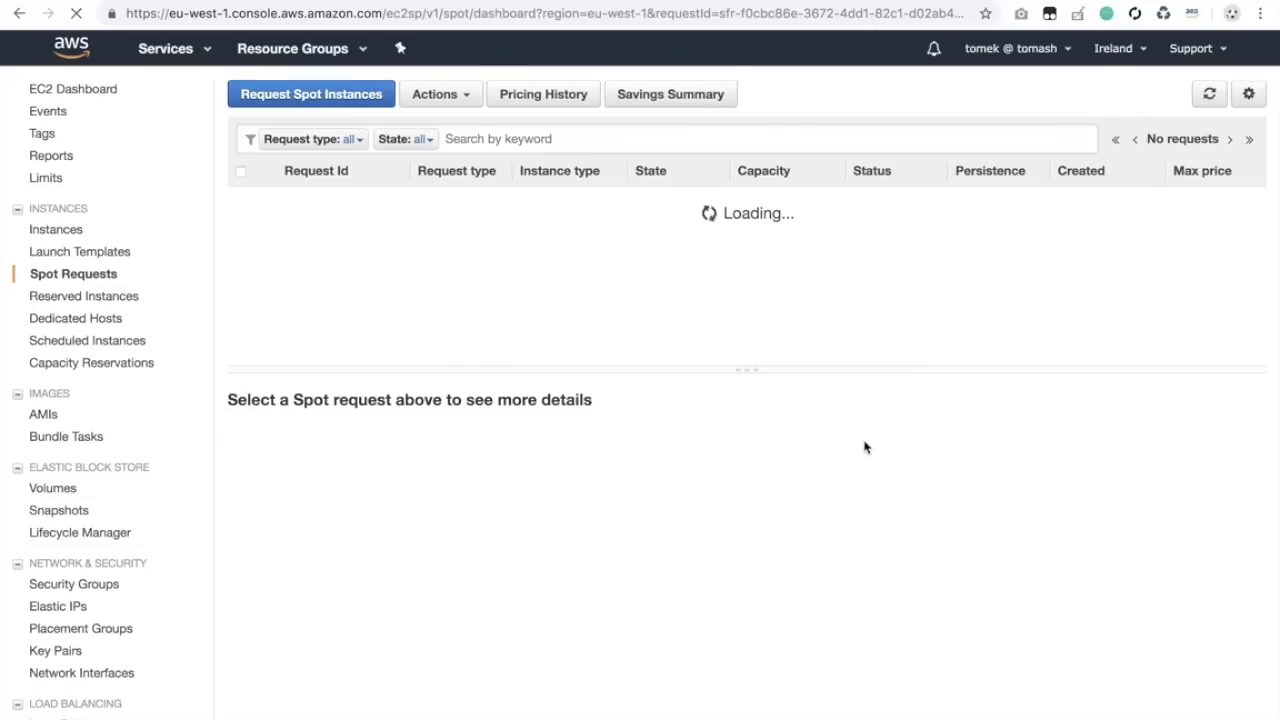
Inspect the new fleet request's state and capacity in the Spot requests list and narrow the instance type column.
{"action": "left_click", "coordinate": [267, 200]}
{"action": "left_click", "coordinate": [267, 200]}
{"action": "scroll", "coordinate": [272, 230], "scroll_direction": "down", "scroll_amount": 2}
{"action": "scroll", "coordinate": [271, 270], "scroll_direction": "up", "scroll_amount": 2}
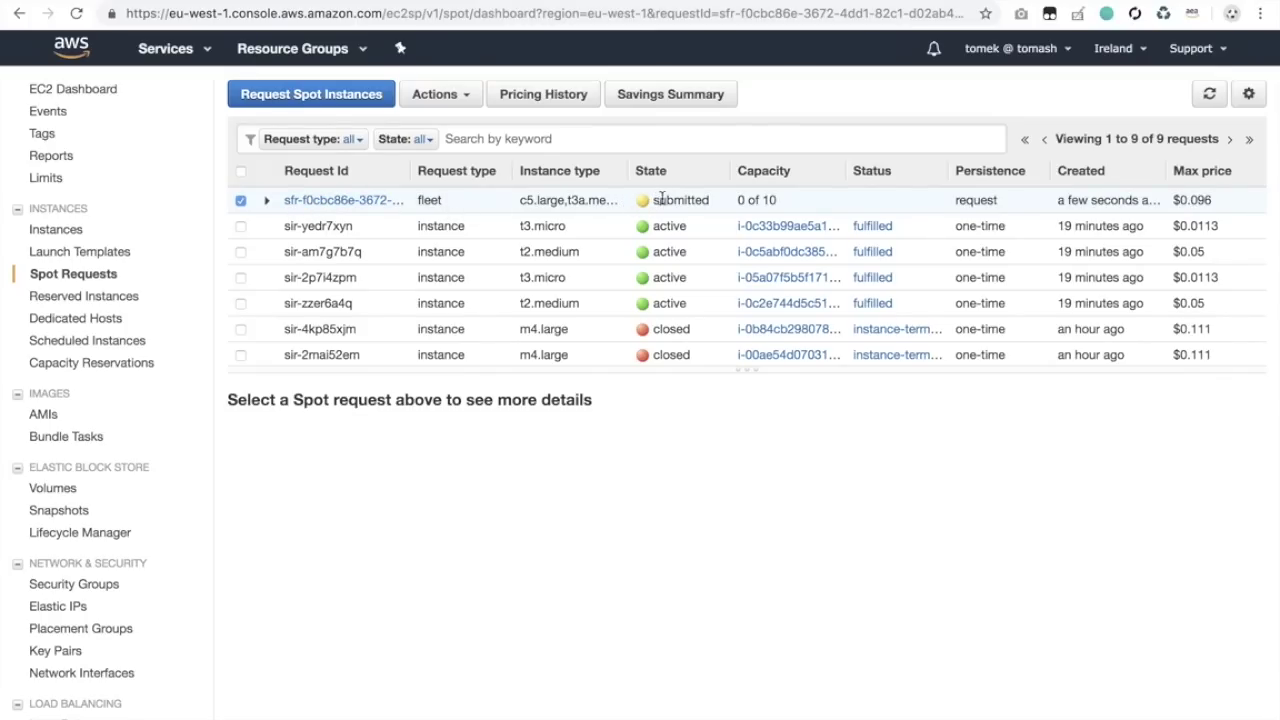
{"action": "left_click_drag", "start_coordinate": [776, 199], "coordinate": [765, 200]}
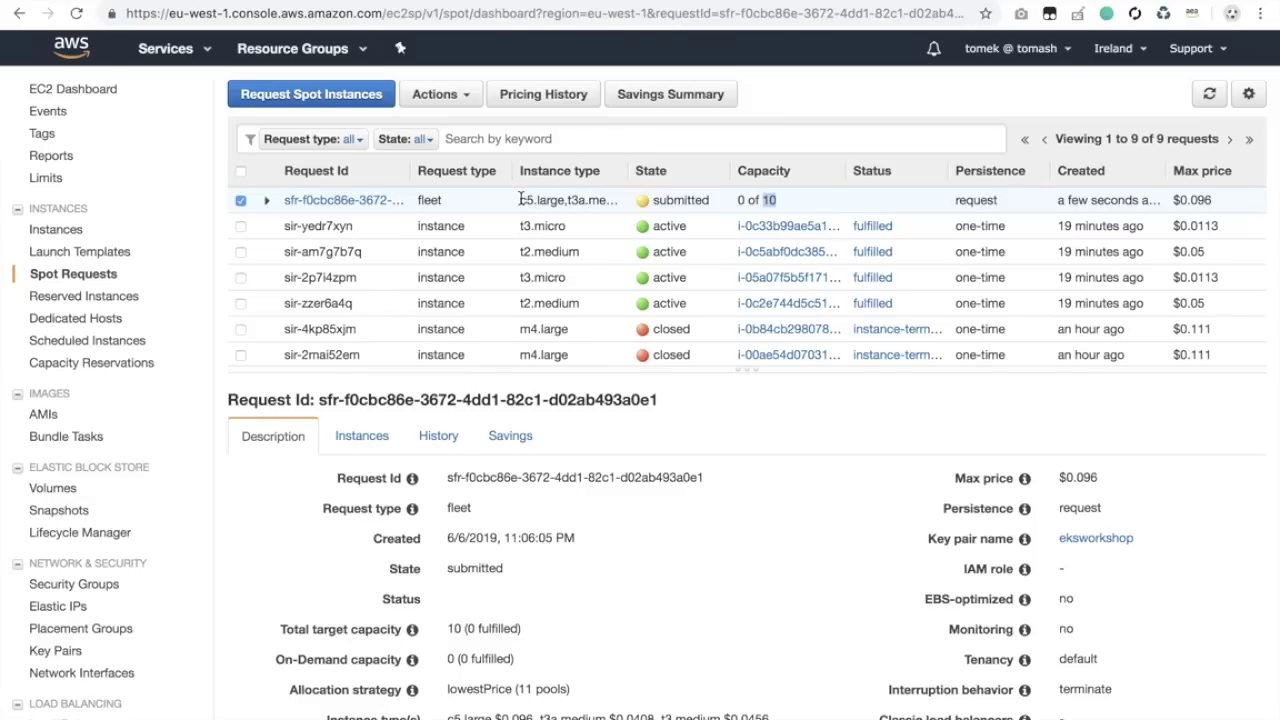
{"action": "left_click_drag", "start_coordinate": [628, 170], "coordinate": [602, 171]}
Refresh the Spot requests list and examine the fleet's fulfillment status and its individual instance requests.
{"action": "left_click", "coordinate": [1209, 95]}
{"action": "left_click", "coordinate": [1210, 95]}
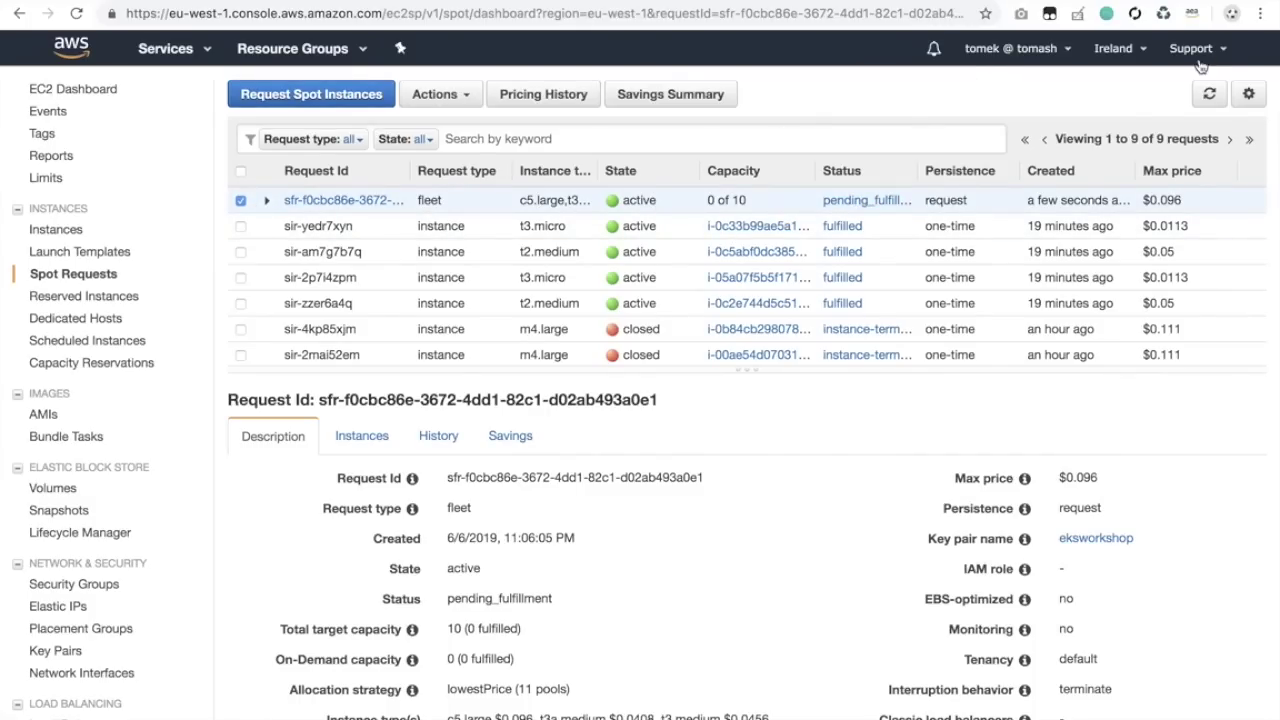
{"action": "left_click", "coordinate": [1210, 94]}
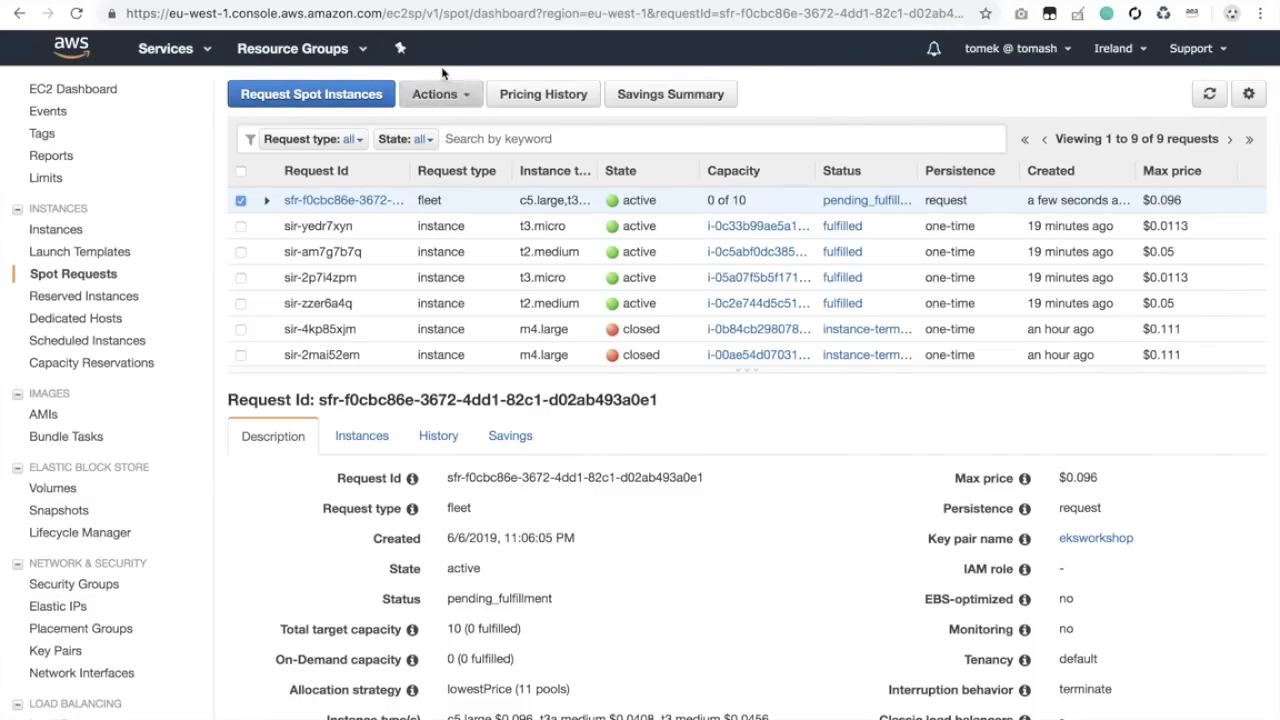
{"action": "left_click", "coordinate": [268, 203]}
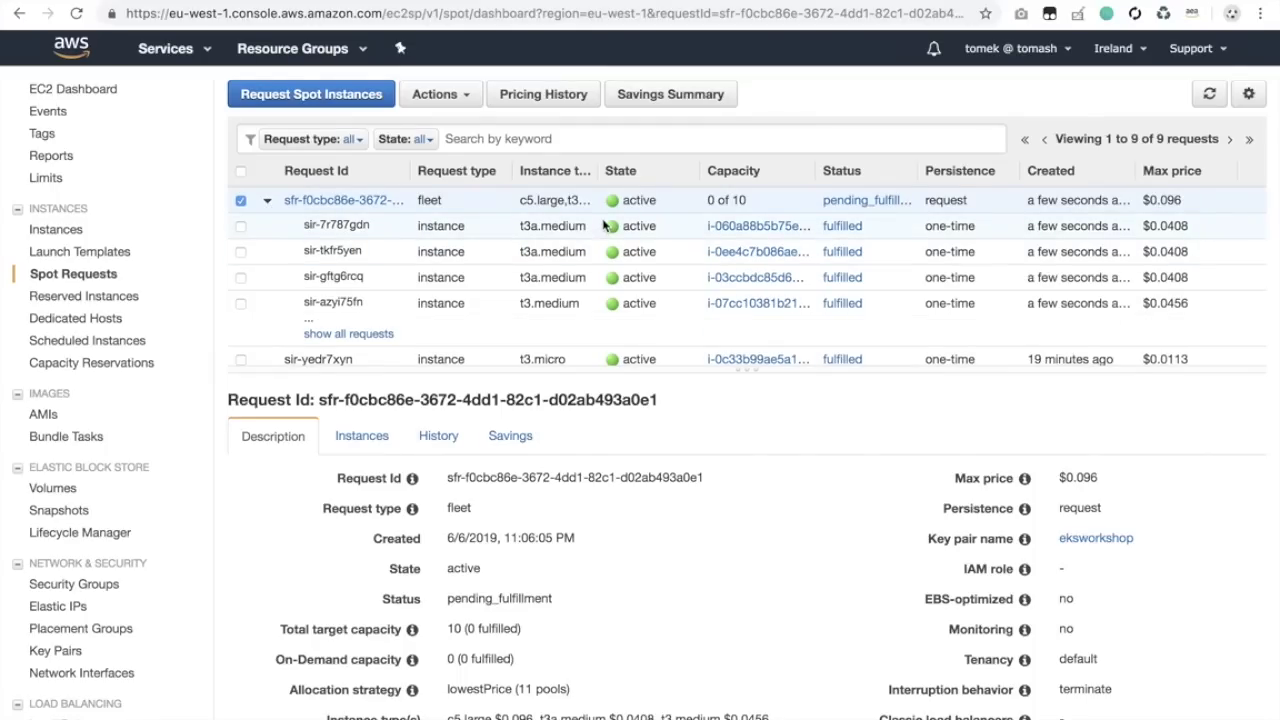
{"action": "left_click", "coordinate": [1211, 93]}
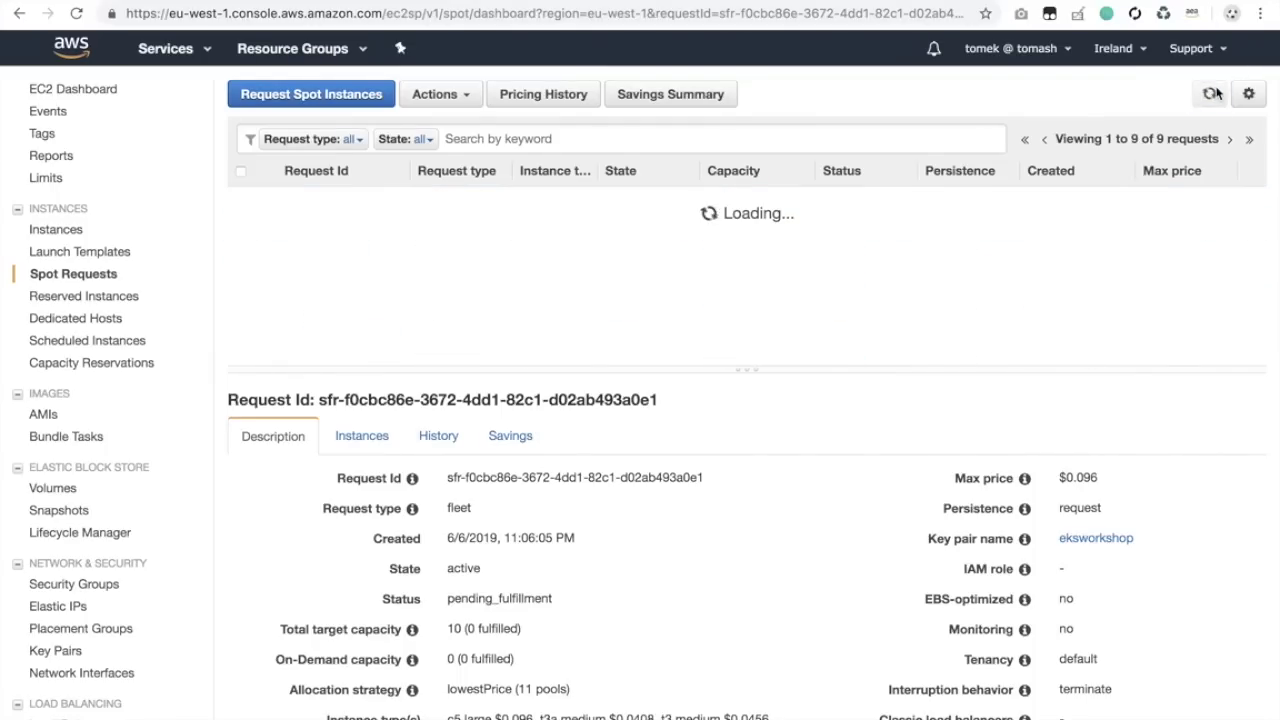
{"action": "scroll", "coordinate": [690, 255], "scroll_direction": "down", "scroll_amount": 3}
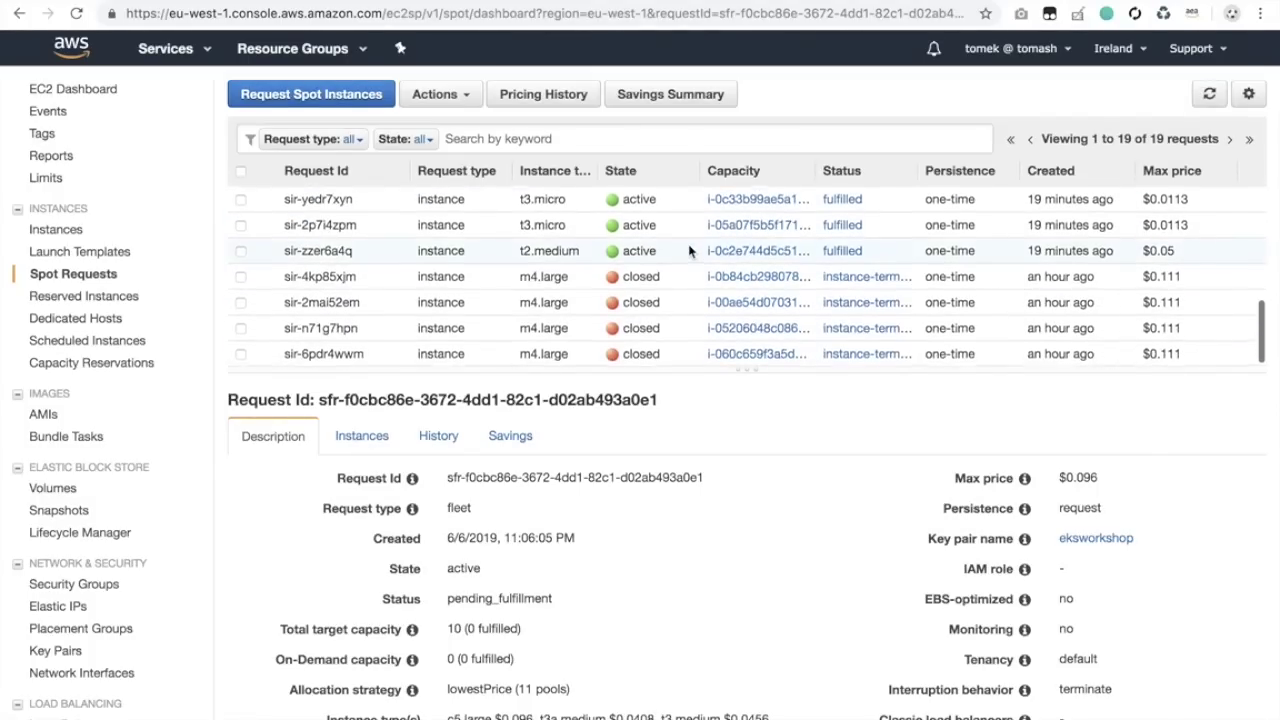
{"action": "scroll", "coordinate": [726, 283], "scroll_direction": "down", "scroll_amount": 2}
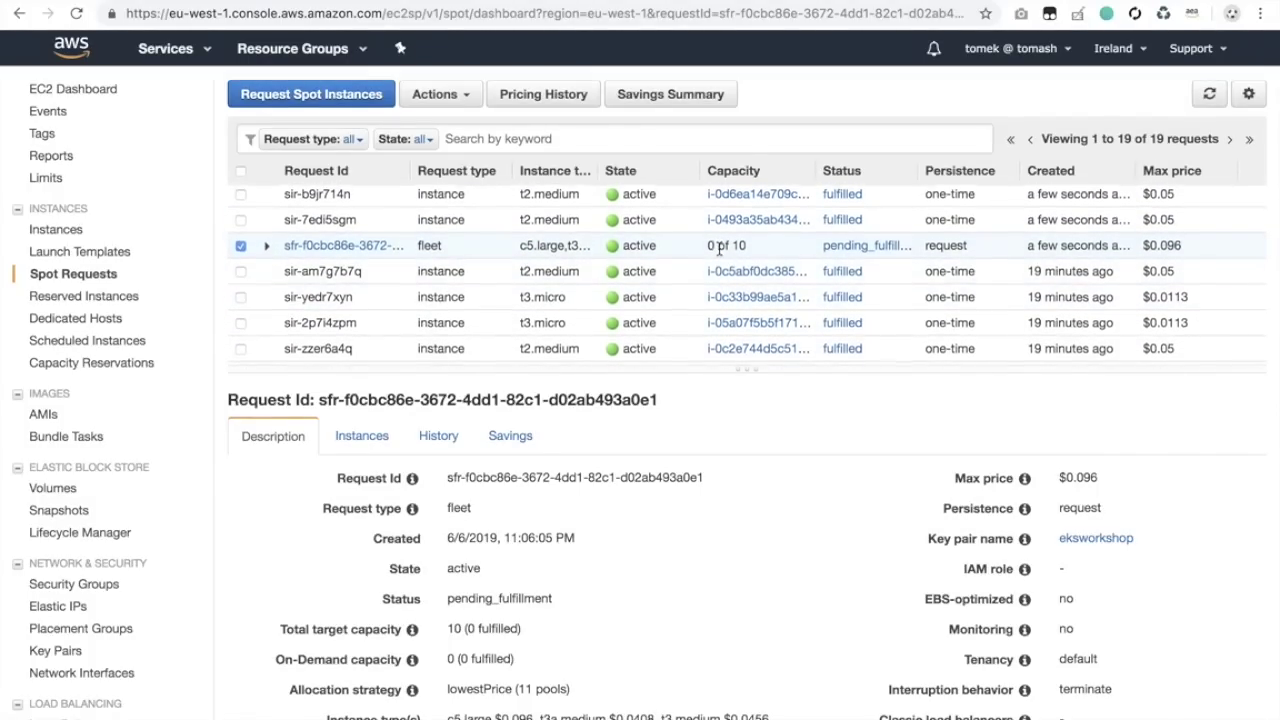
{"action": "scroll", "coordinate": [724, 262], "scroll_direction": "down", "scroll_amount": 5}
{"action": "scroll", "coordinate": [720, 256], "scroll_direction": "up", "scroll_amount": 6}
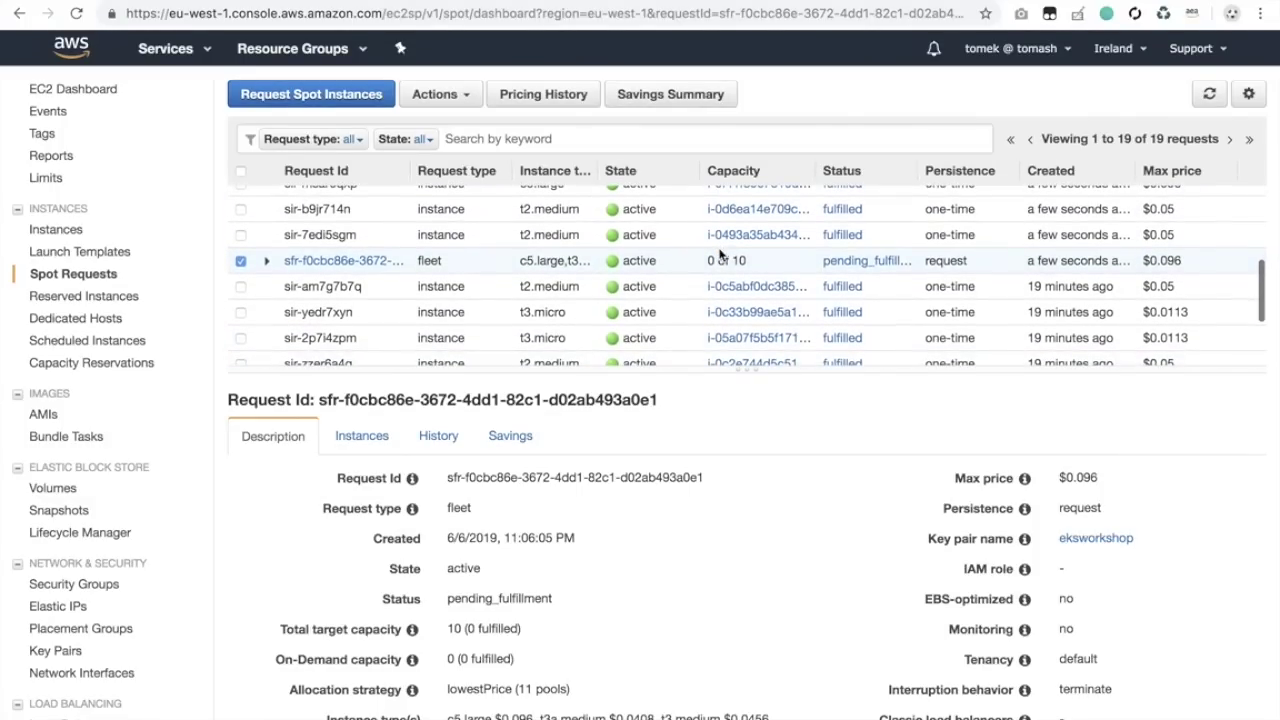
Refresh the Spot requests again and check the new fleet's capacity against its launched instances.
{"action": "scroll", "coordinate": [720, 256], "scroll_direction": "up", "scroll_amount": 5}
{"action": "scroll", "coordinate": [720, 255], "scroll_direction": "down", "scroll_amount": 3}
{"action": "left_click", "coordinate": [1208, 94]}
{"action": "scroll", "coordinate": [857, 322], "scroll_direction": "down", "scroll_amount": 4}
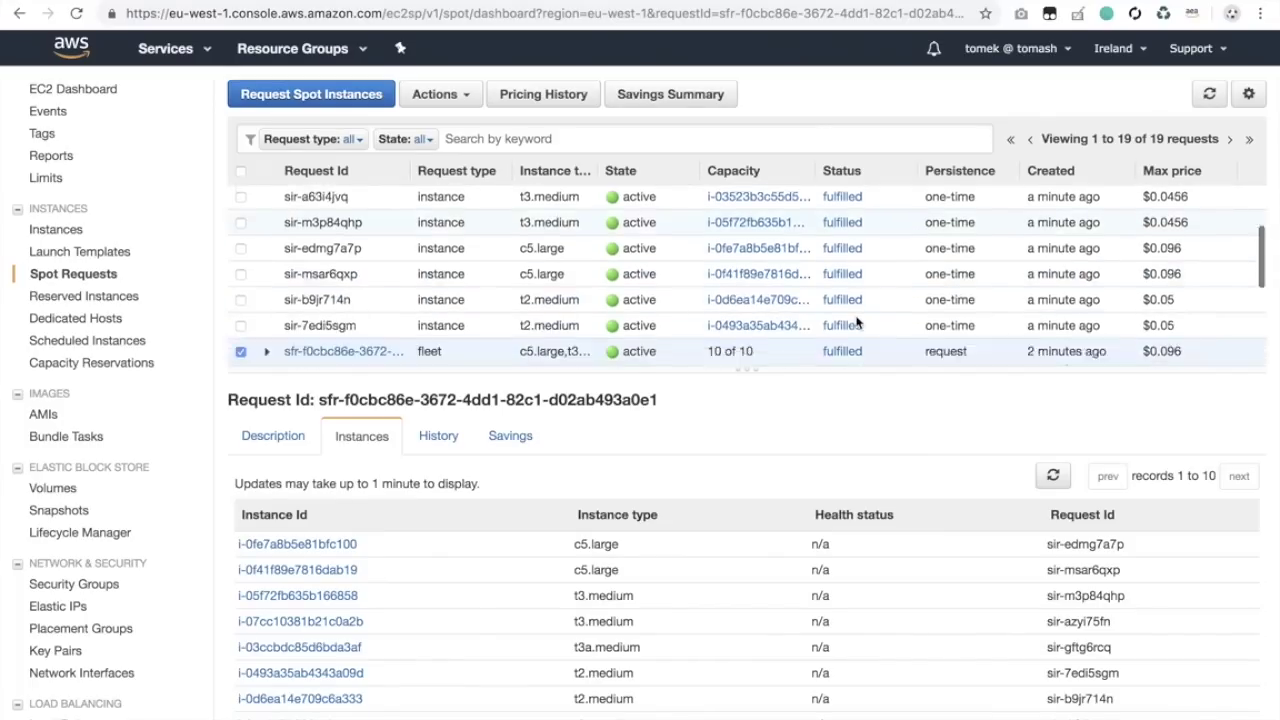
{"action": "scroll", "coordinate": [843, 323], "scroll_direction": "up", "scroll_amount": 1}
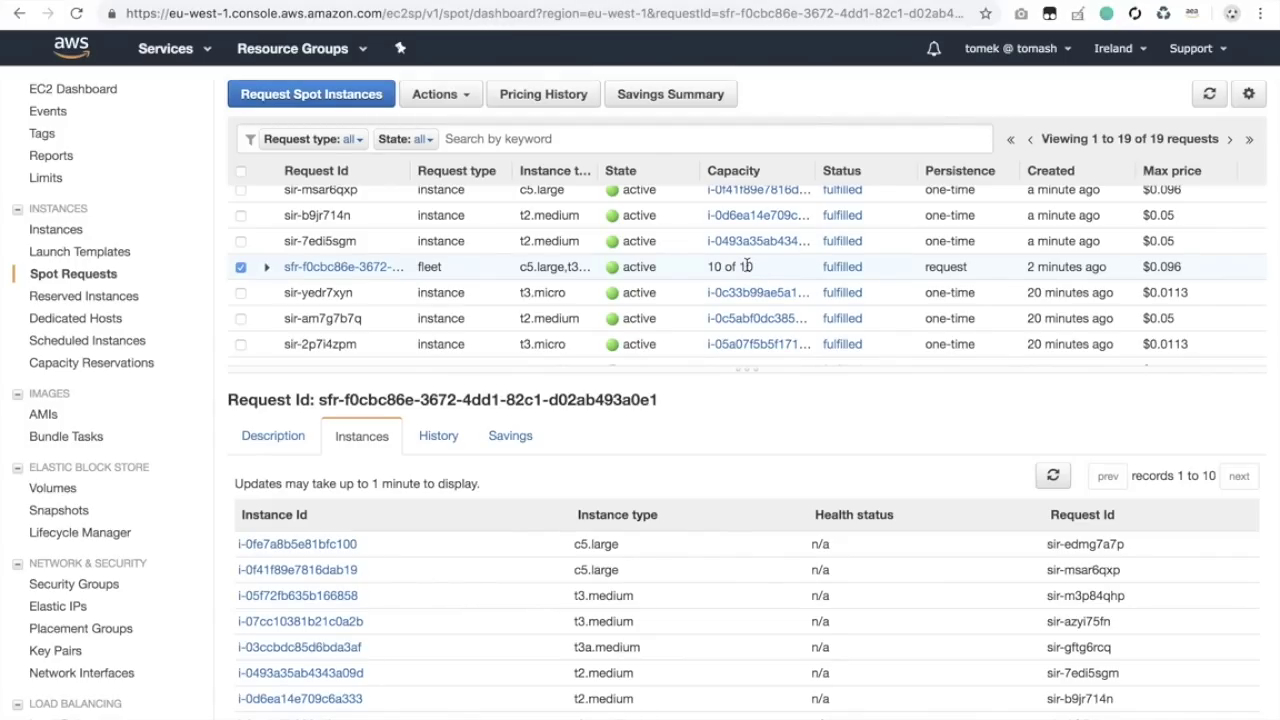
Open the EC2 instances list in a separate browser tab.
{"action": "right_click", "coordinate": [75, 230]}
{"action": "left_click", "coordinate": [107, 236]}
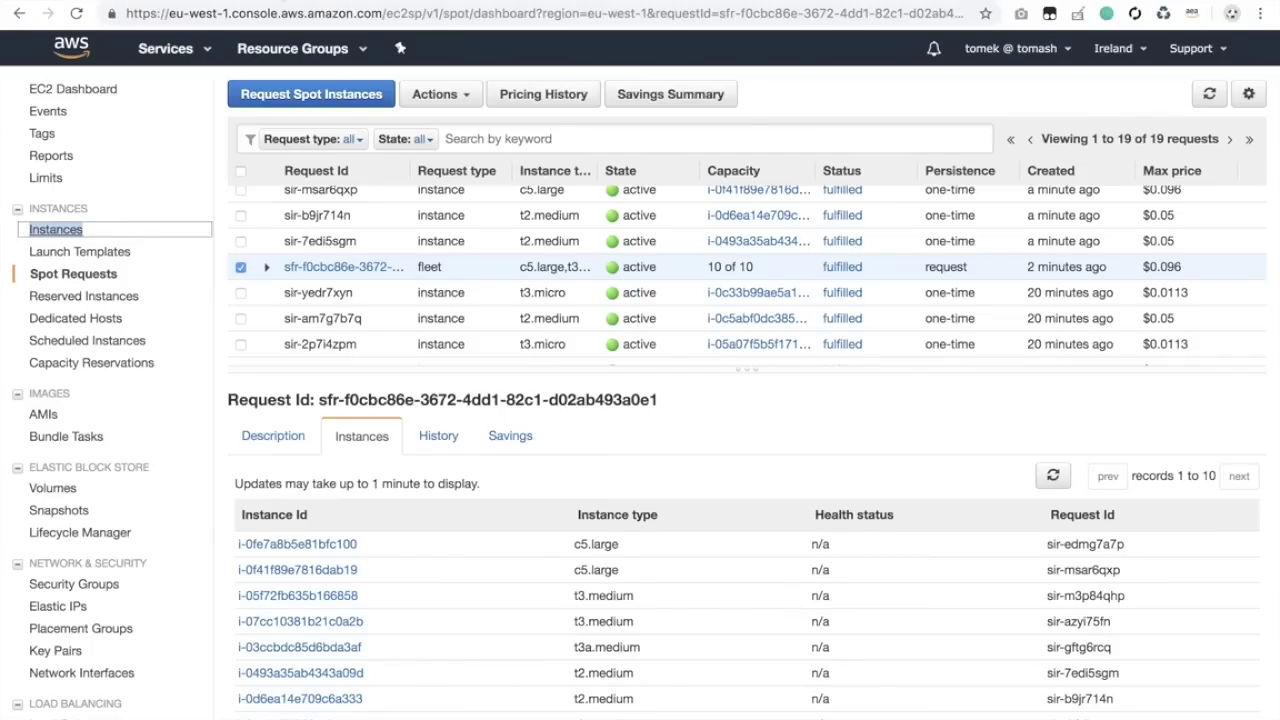
{"action": "key", "text": "Return"}
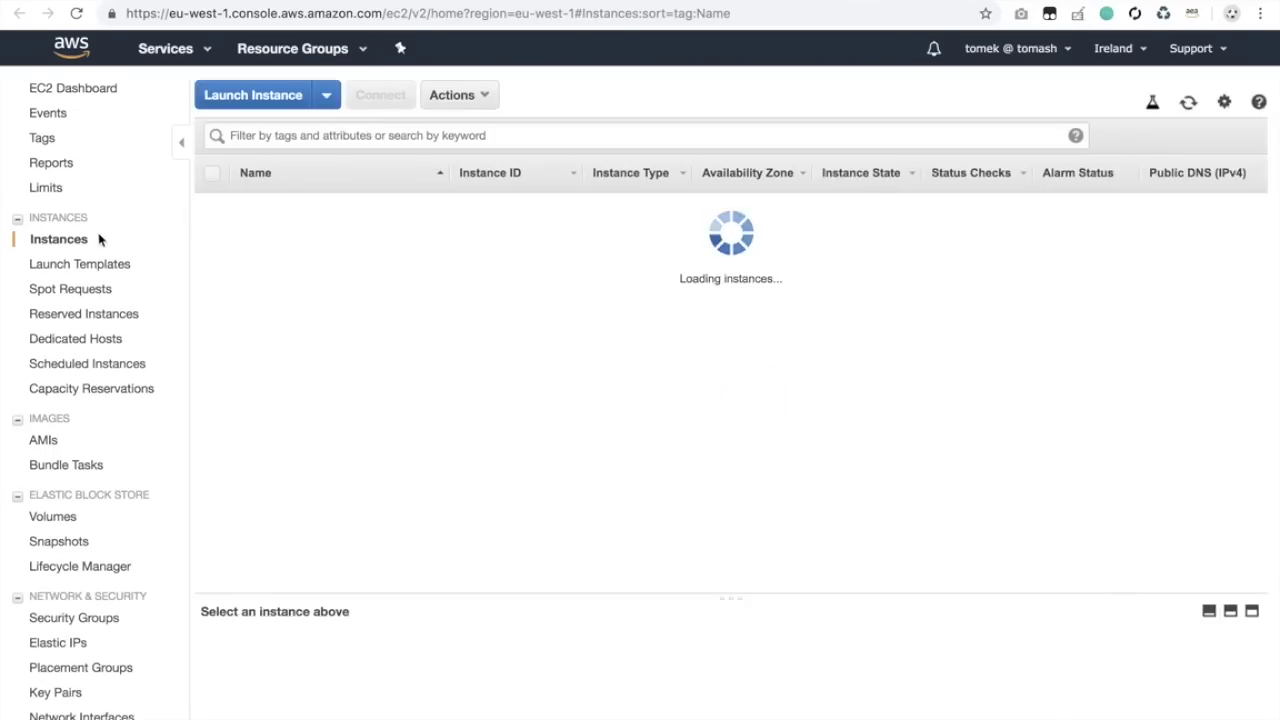
{"action": "left_click", "coordinate": [313, 133]}
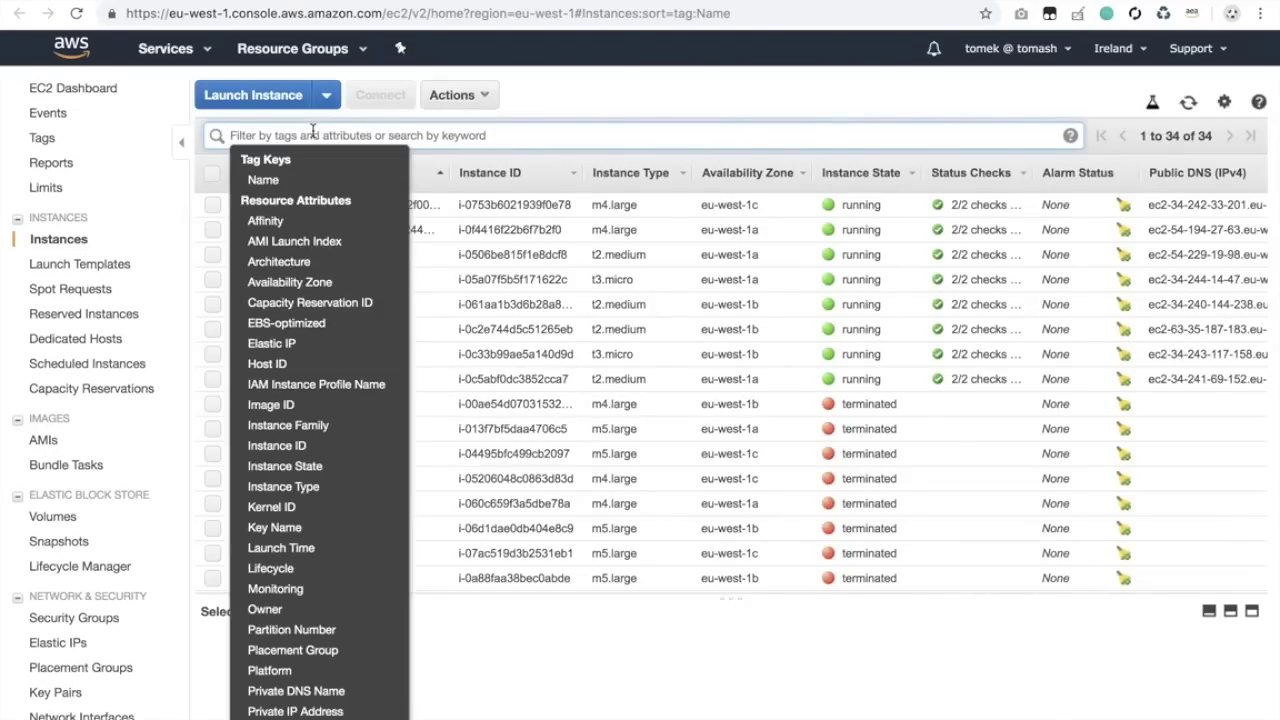
{"action": "type", "text": "Spot"}
{"action": "key", "text": "Return"}
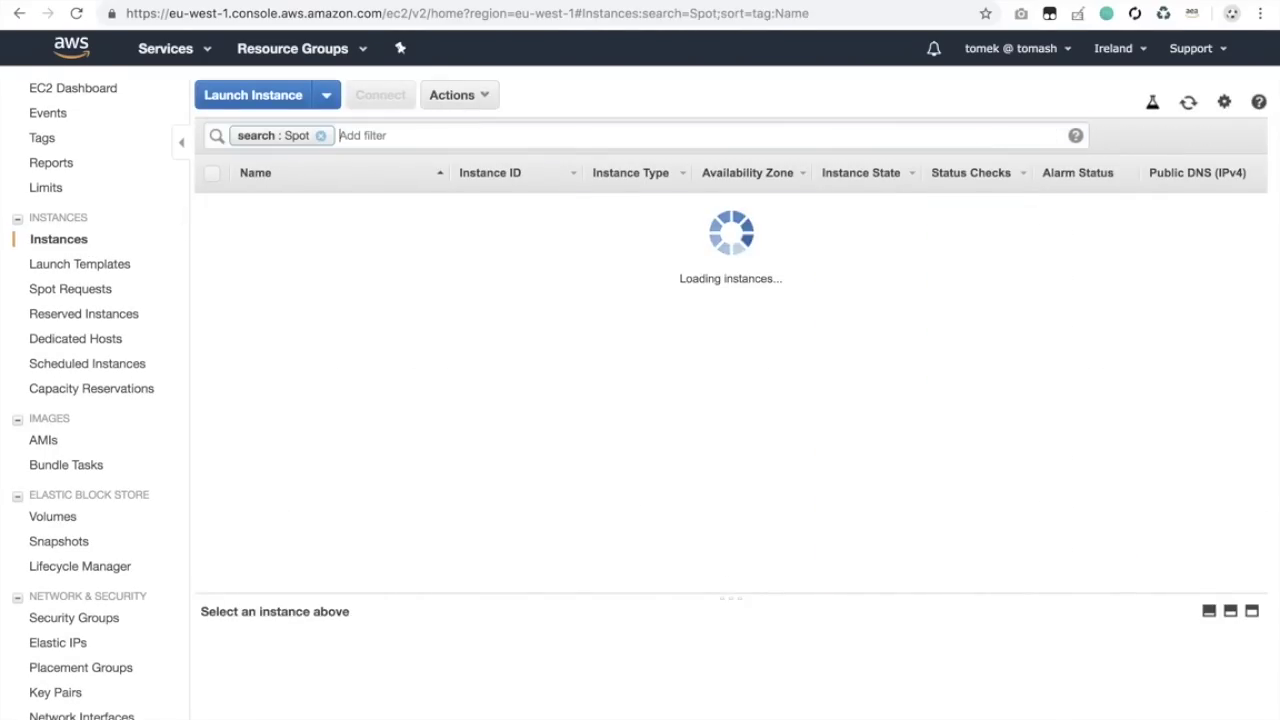
{"action": "left_click", "coordinate": [320, 135]}
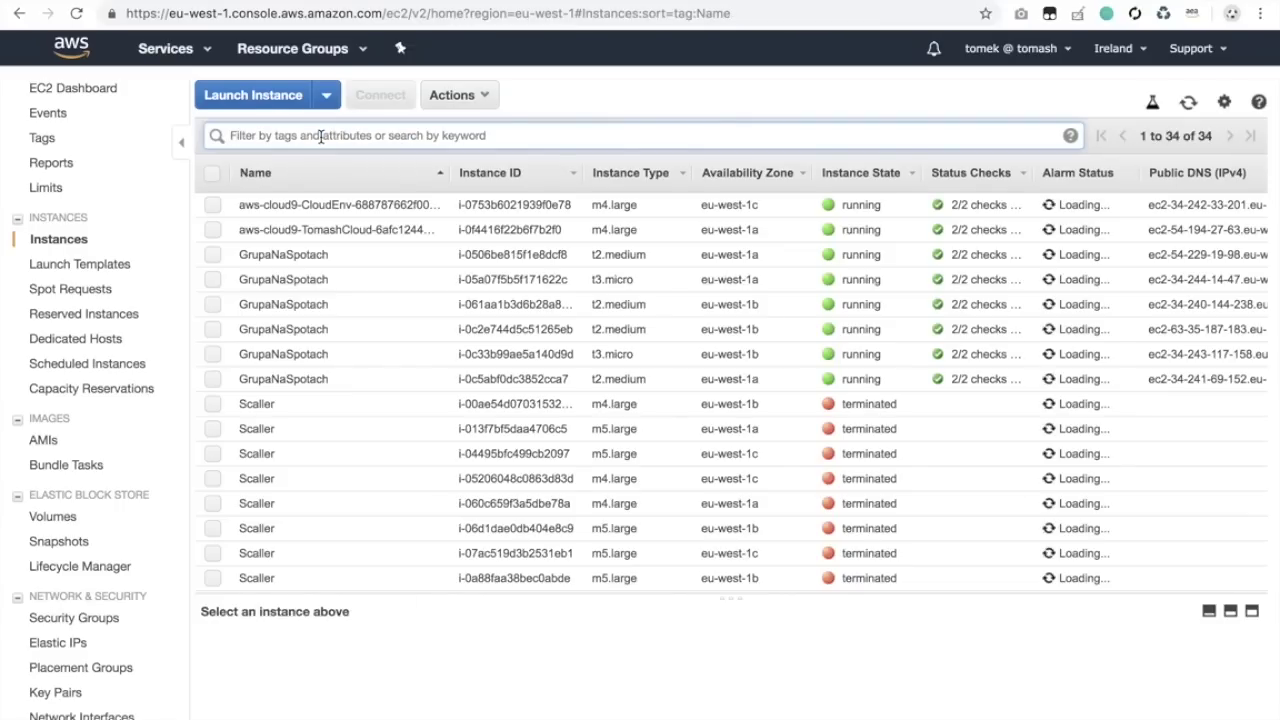
Filter the EC2 instances list by the keyword Spotek.
{"action": "type", "text": "Spotek"}
{"action": "key", "text": "Return"}
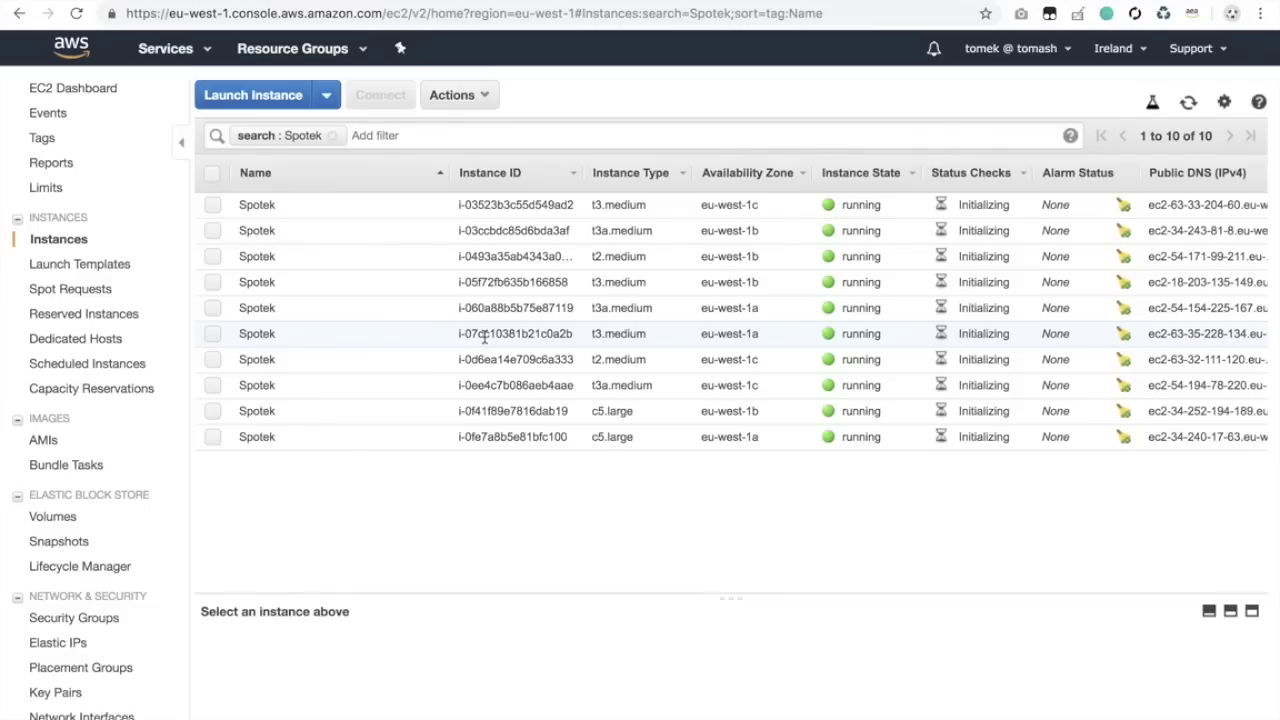
Return to the Spot requests and cancel the 10-instance fleet request, terminating its instances.
{"action": "left_click", "coordinate": [81, 266]}
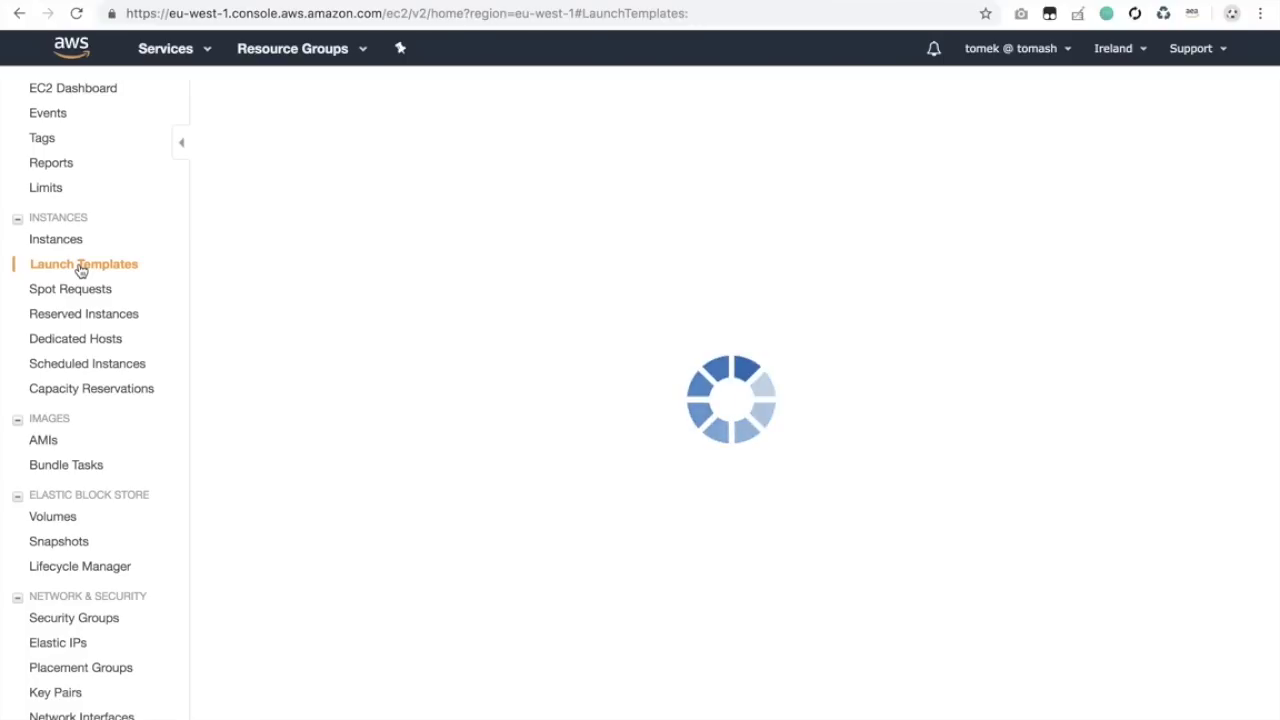
{"action": "left_click", "coordinate": [73, 249]}
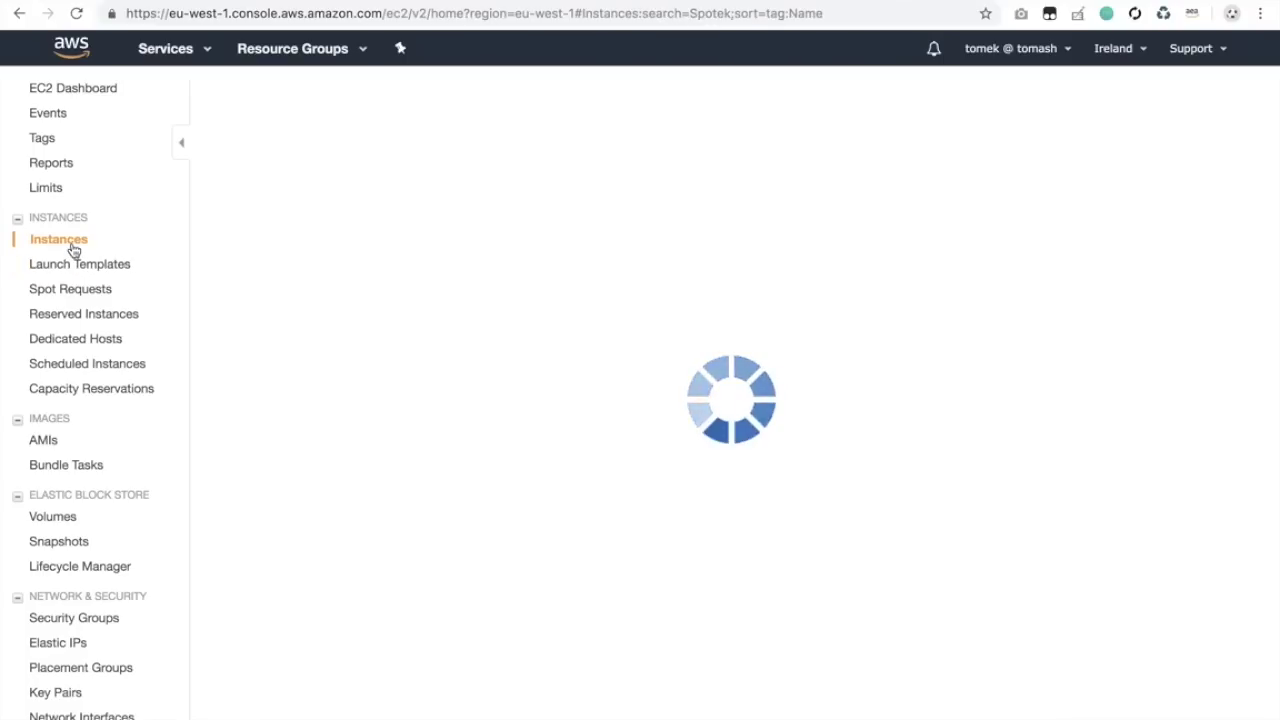
{"action": "left_click", "coordinate": [72, 289]}
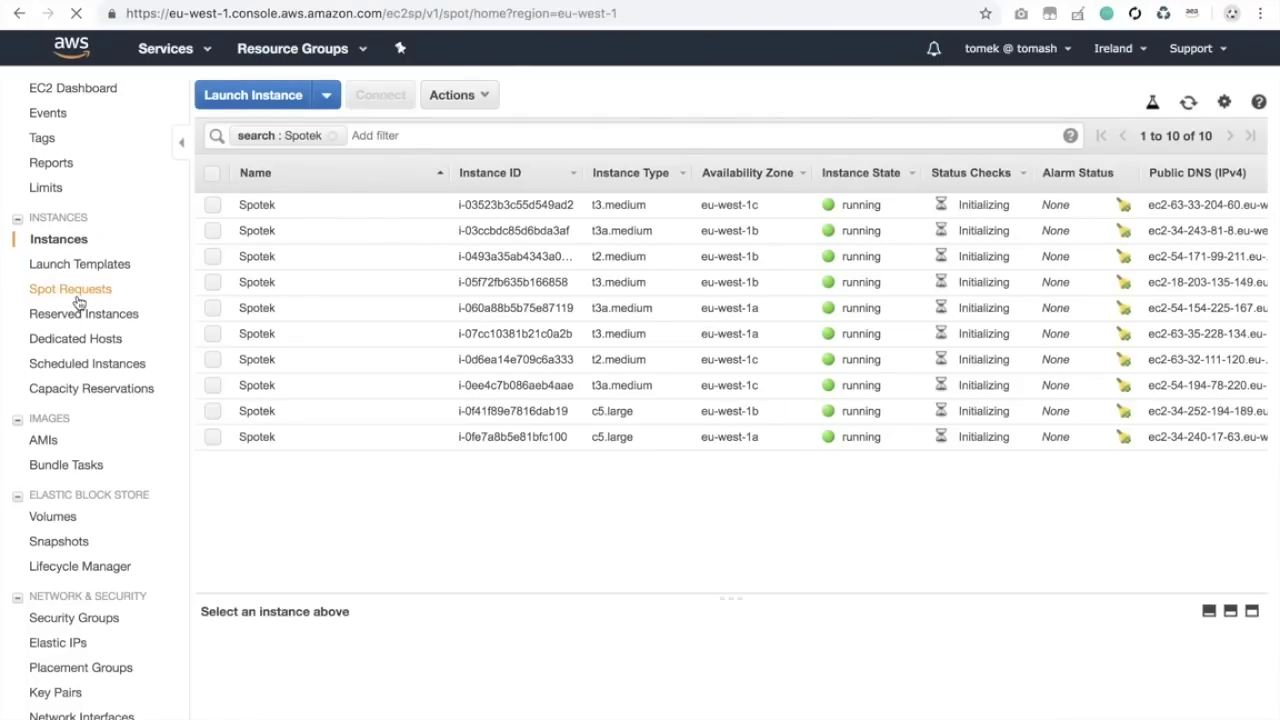
{"action": "scroll", "coordinate": [270, 237], "scroll_direction": "down", "scroll_amount": 5}
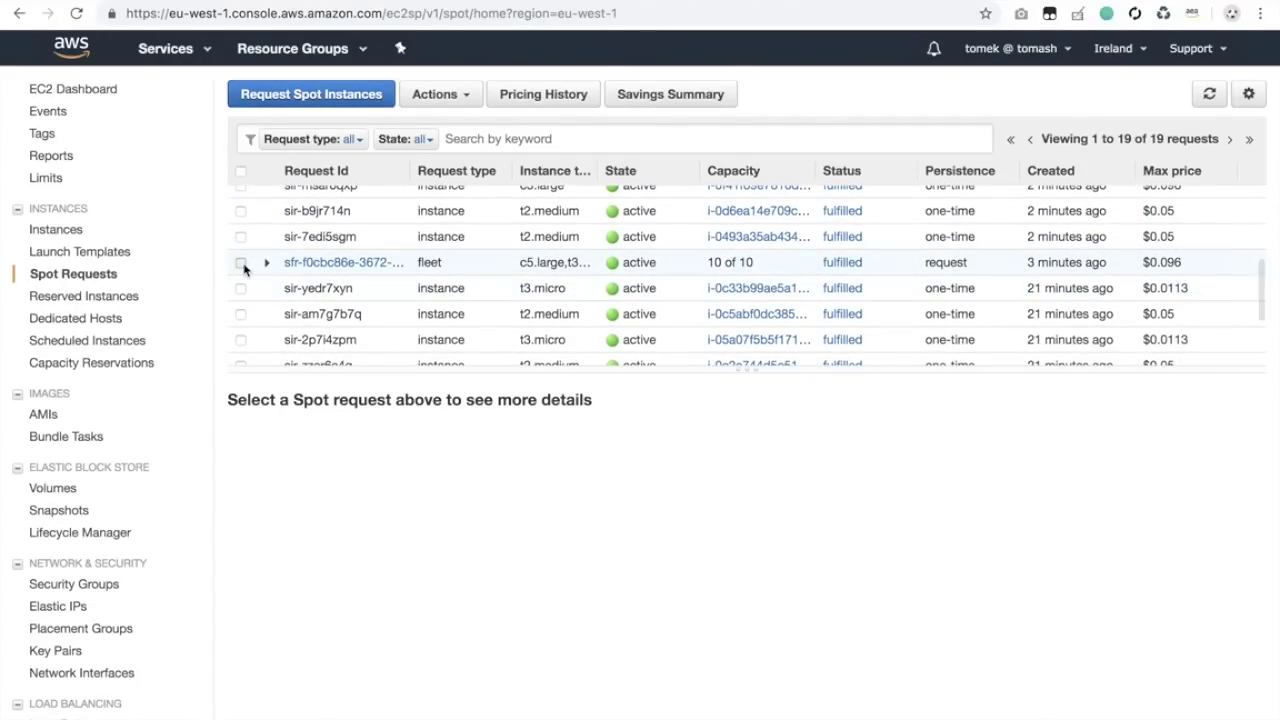
{"action": "left_click", "coordinate": [241, 263]}
{"action": "left_click", "coordinate": [452, 100]}
{"action": "left_click", "coordinate": [455, 151]}
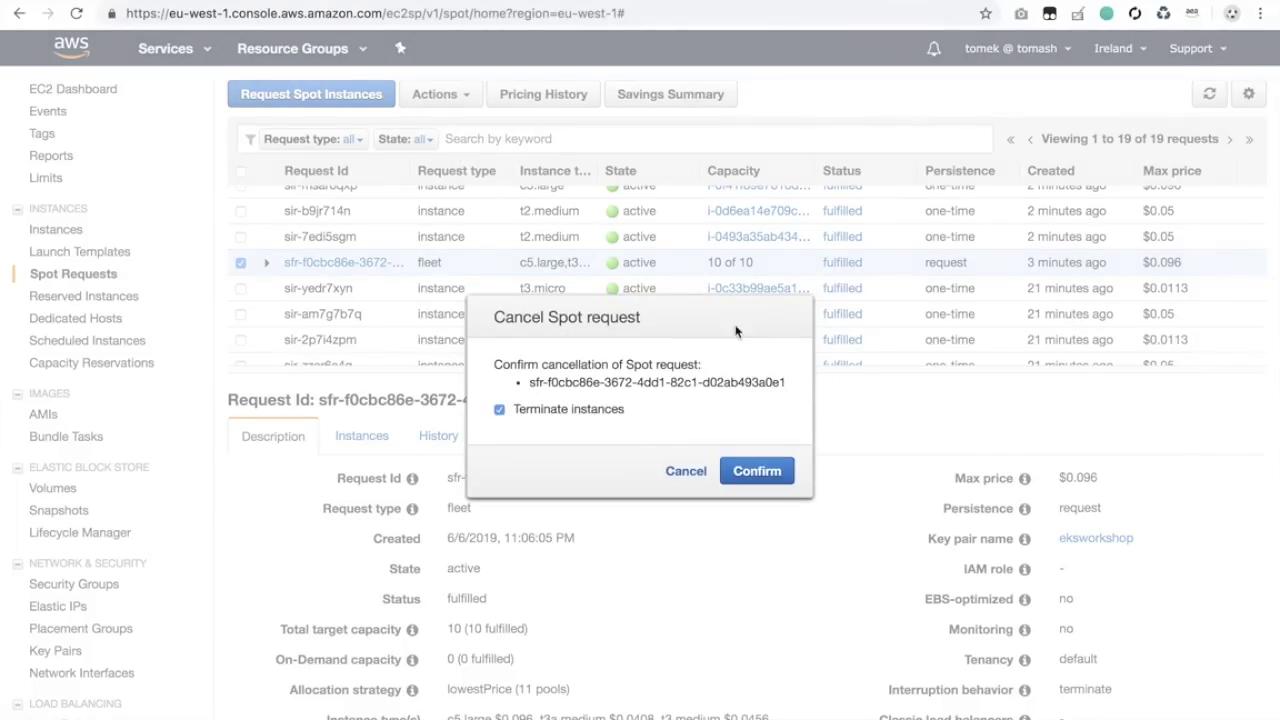
{"action": "left_click", "coordinate": [753, 470]}
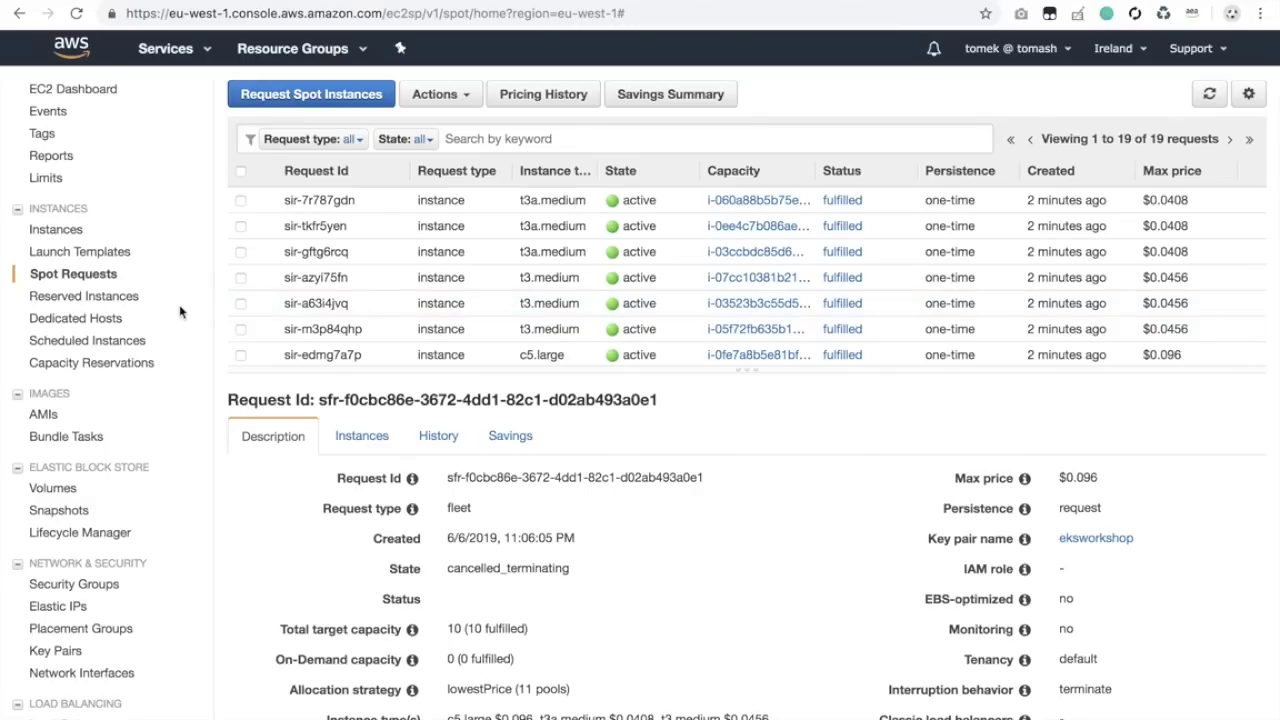
{"action": "scroll", "coordinate": [180, 312], "scroll_direction": "down", "scroll_amount": 5}
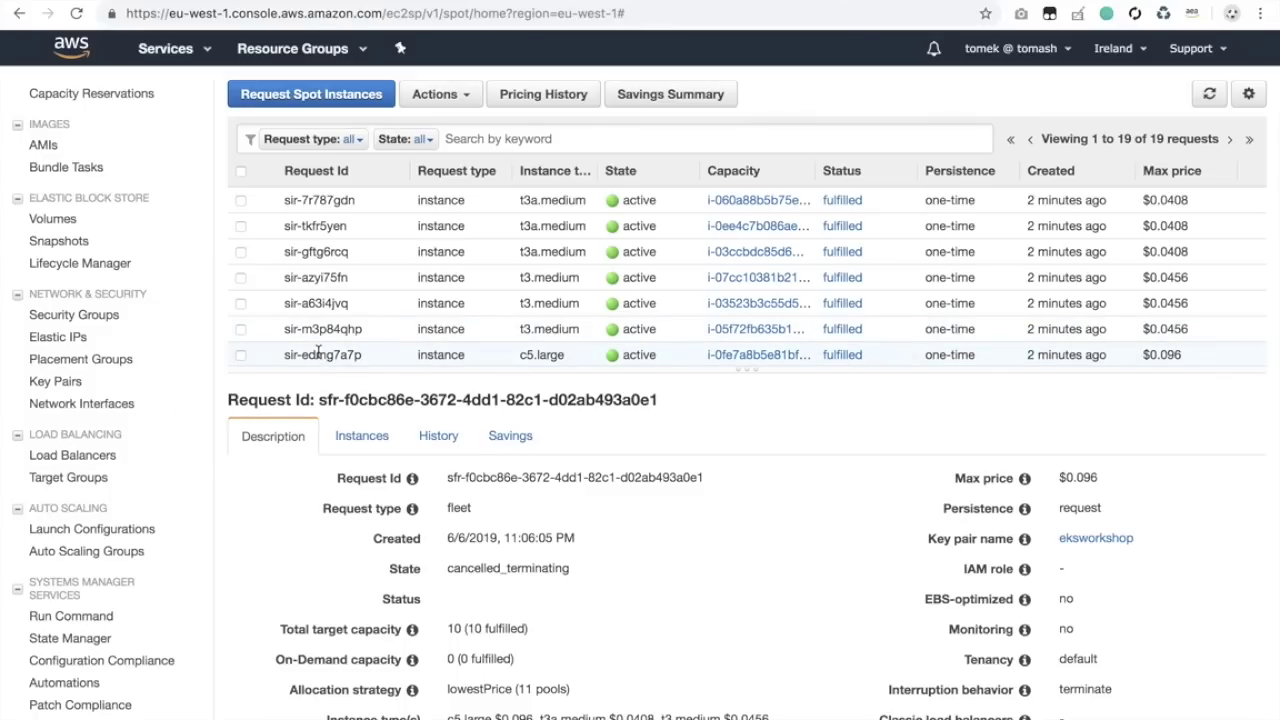
{"action": "left_click", "coordinate": [131, 559]}
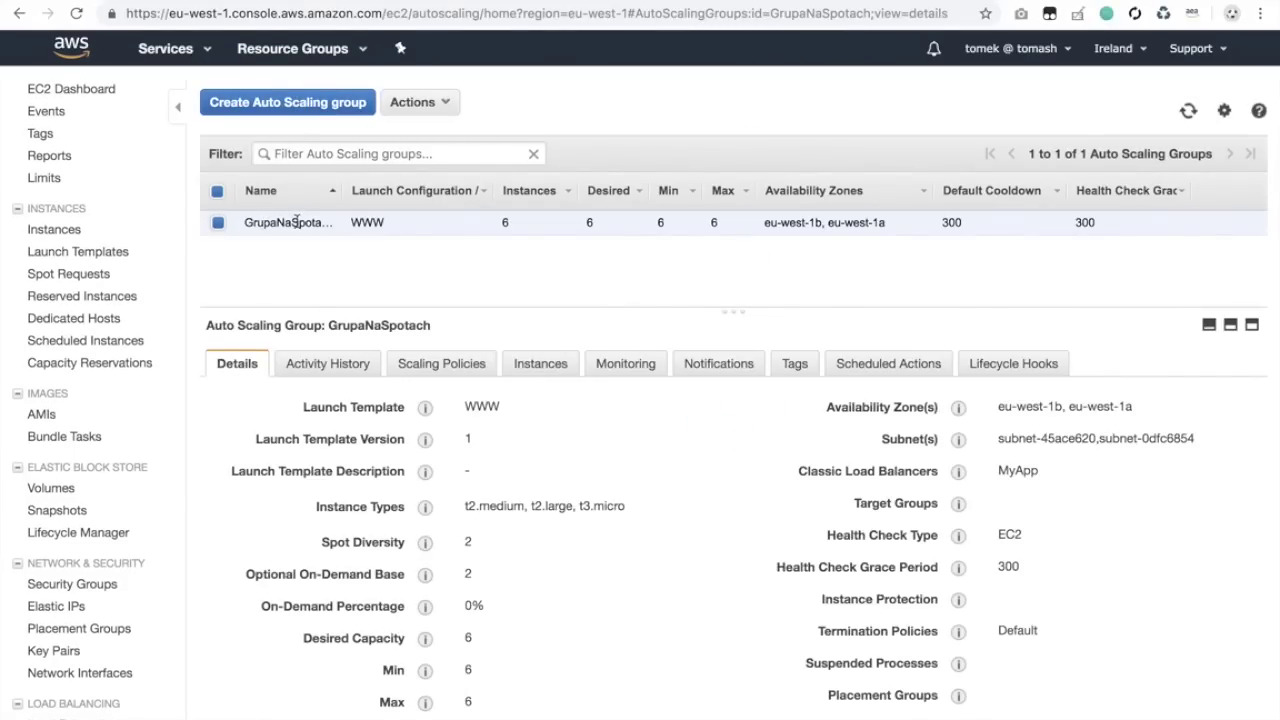
{"action": "left_click", "coordinate": [310, 102]}
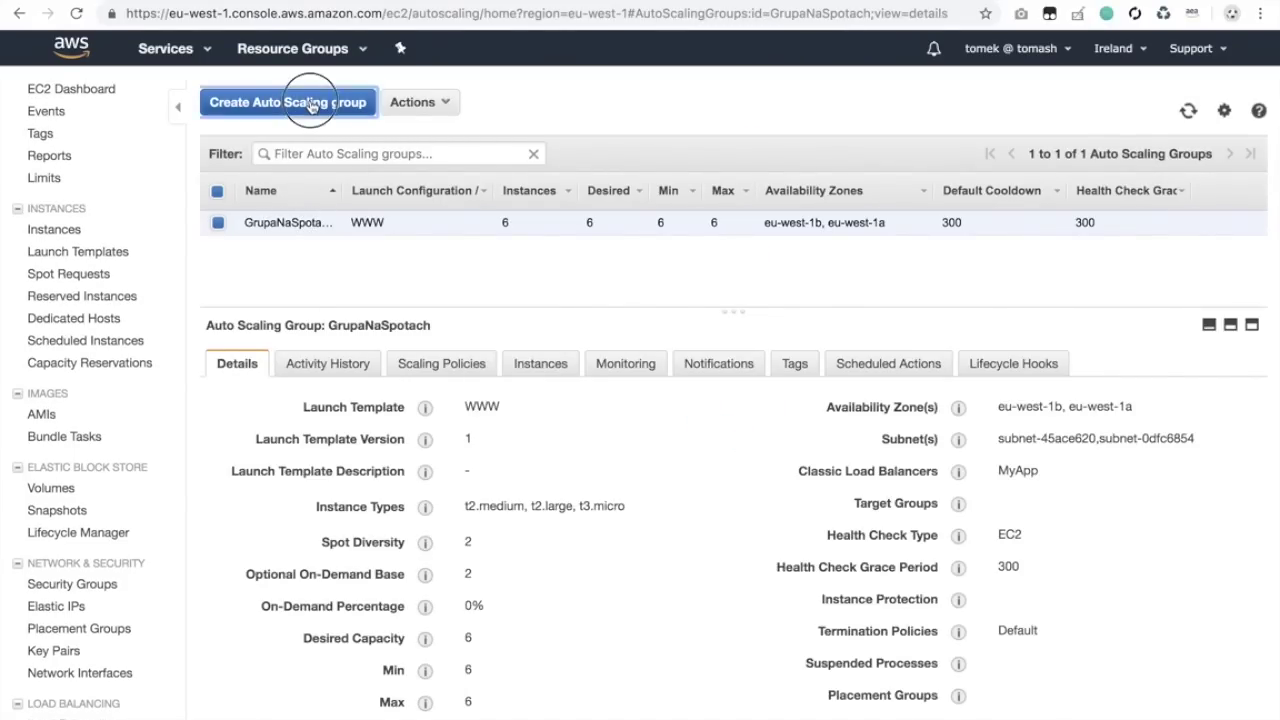
{"action": "left_click", "coordinate": [707, 270]}
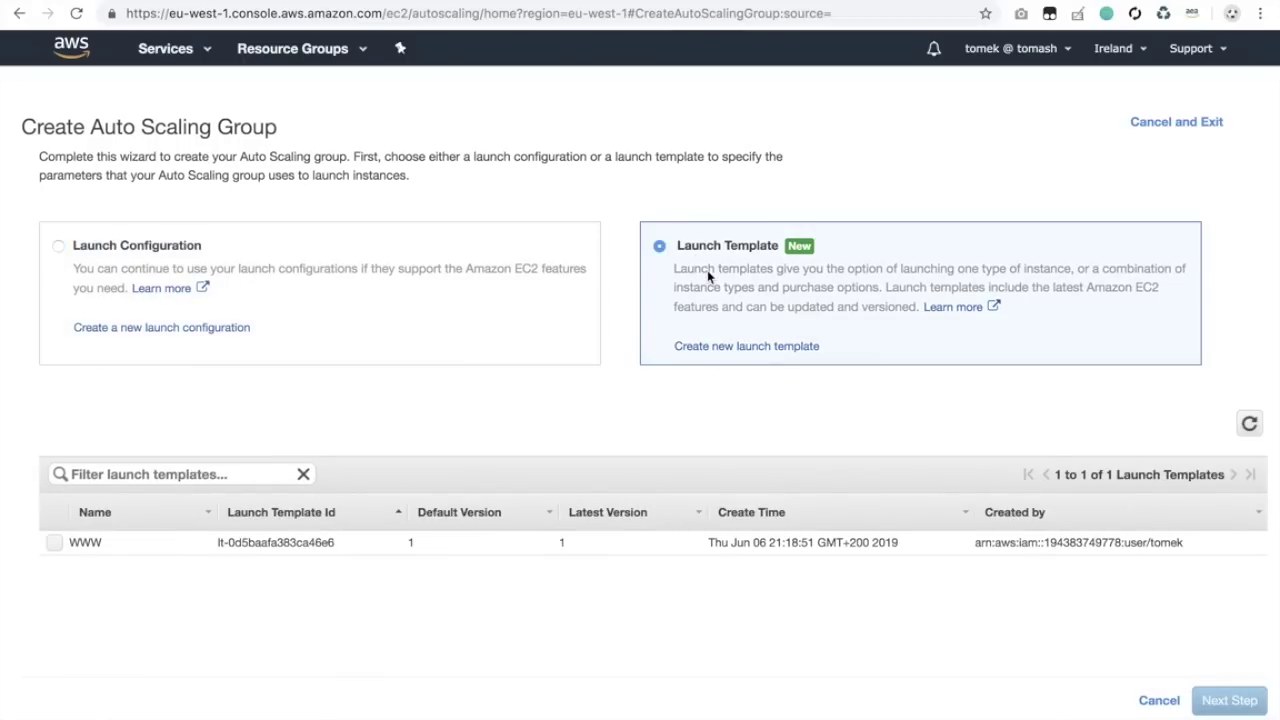
{"action": "left_click", "coordinate": [60, 552]}
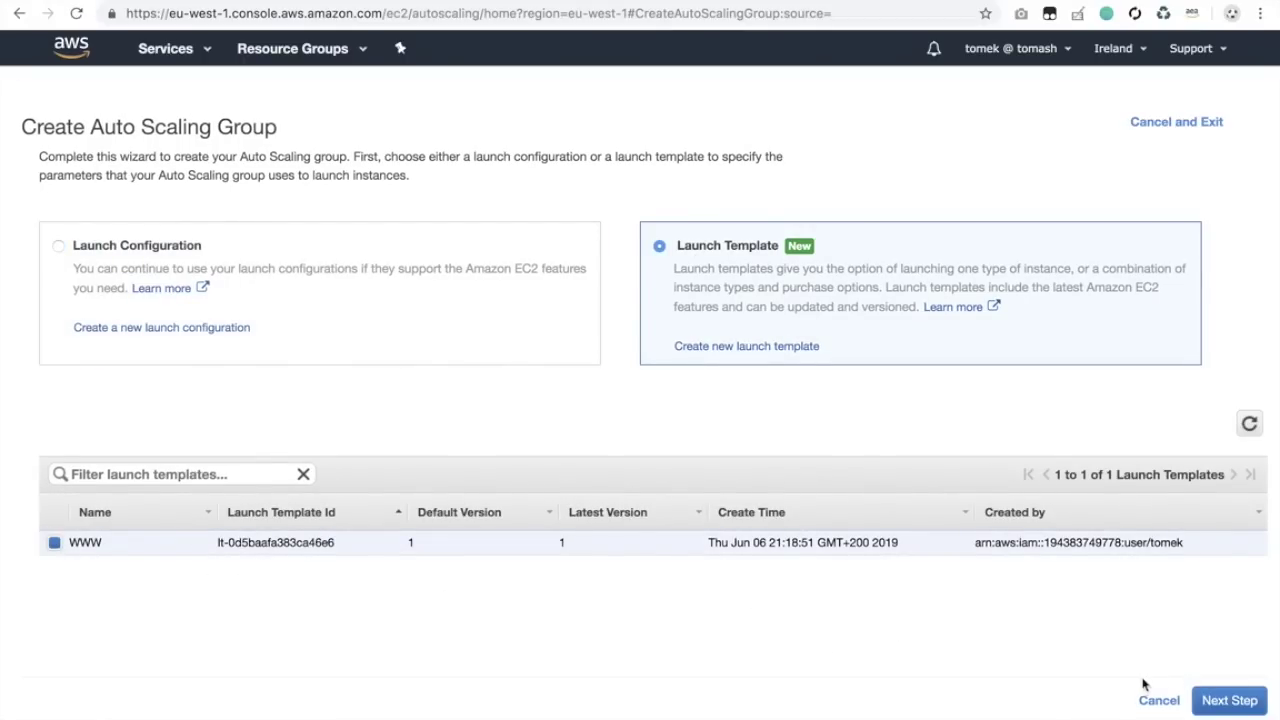
{"action": "left_click", "coordinate": [1229, 700]}
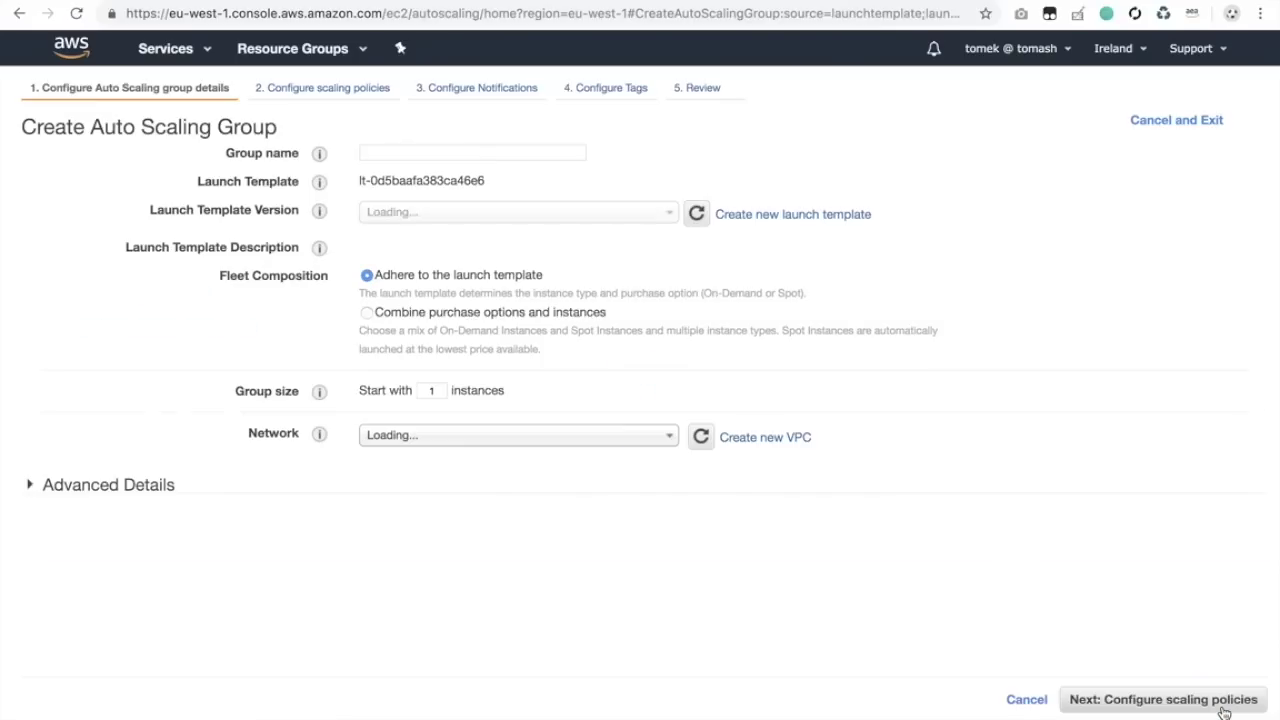
Name the group MojaNowaGrupa and set its fleet composition to combine purchase options and instances.
{"action": "left_click", "coordinate": [389, 153]}
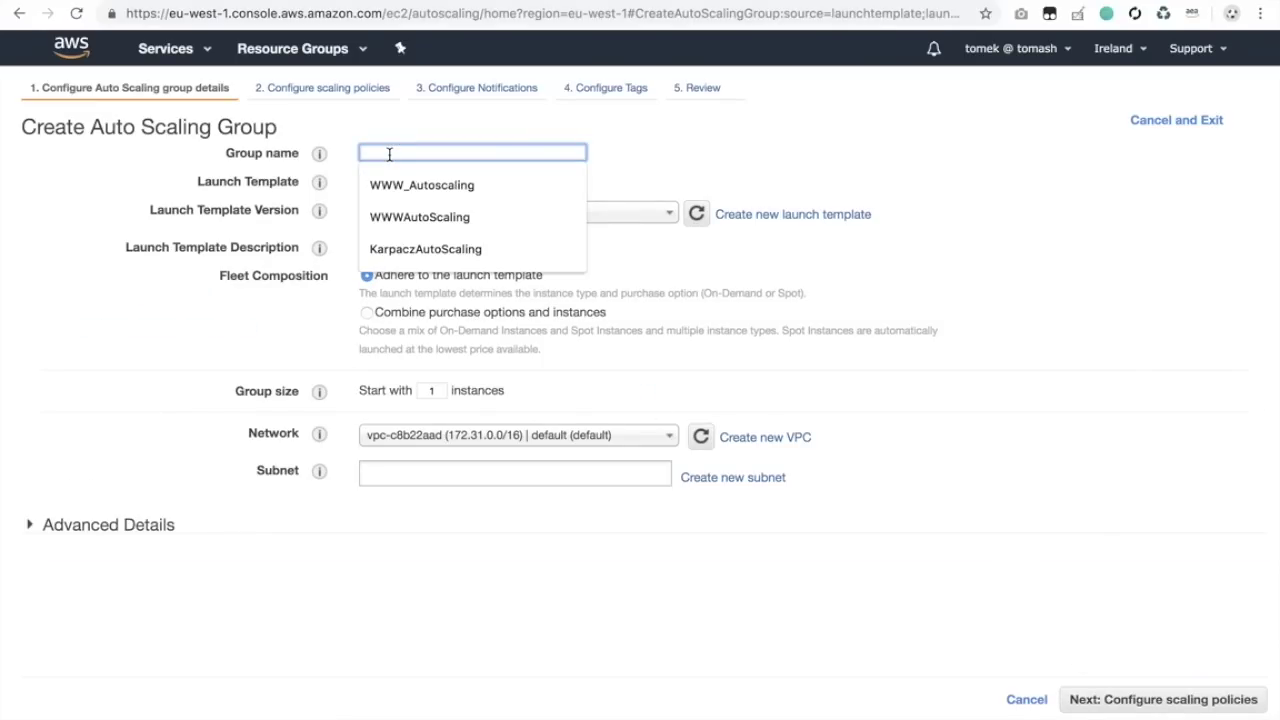
{"action": "type", "text": "MojaN"}
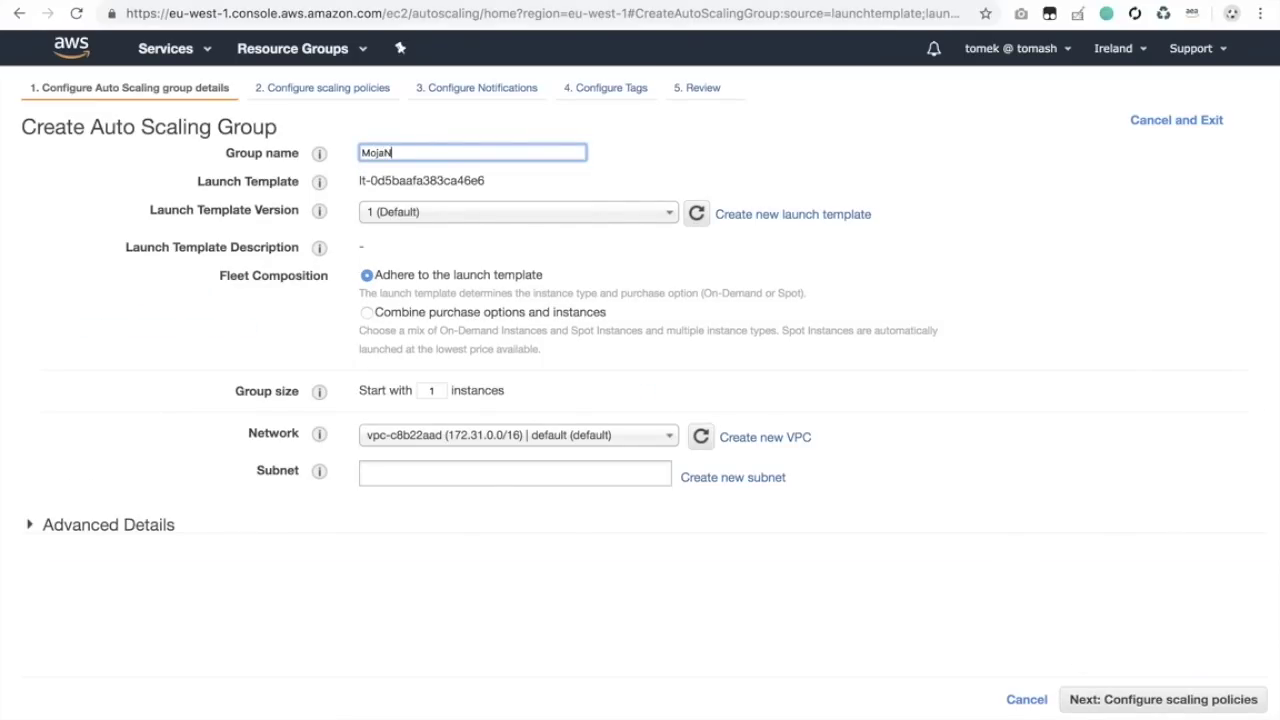
{"action": "type", "text": "owaGrupa"}
{"action": "left_click", "coordinate": [548, 276]}
{"action": "left_click_drag", "start_coordinate": [548, 276], "coordinate": [376, 282]}
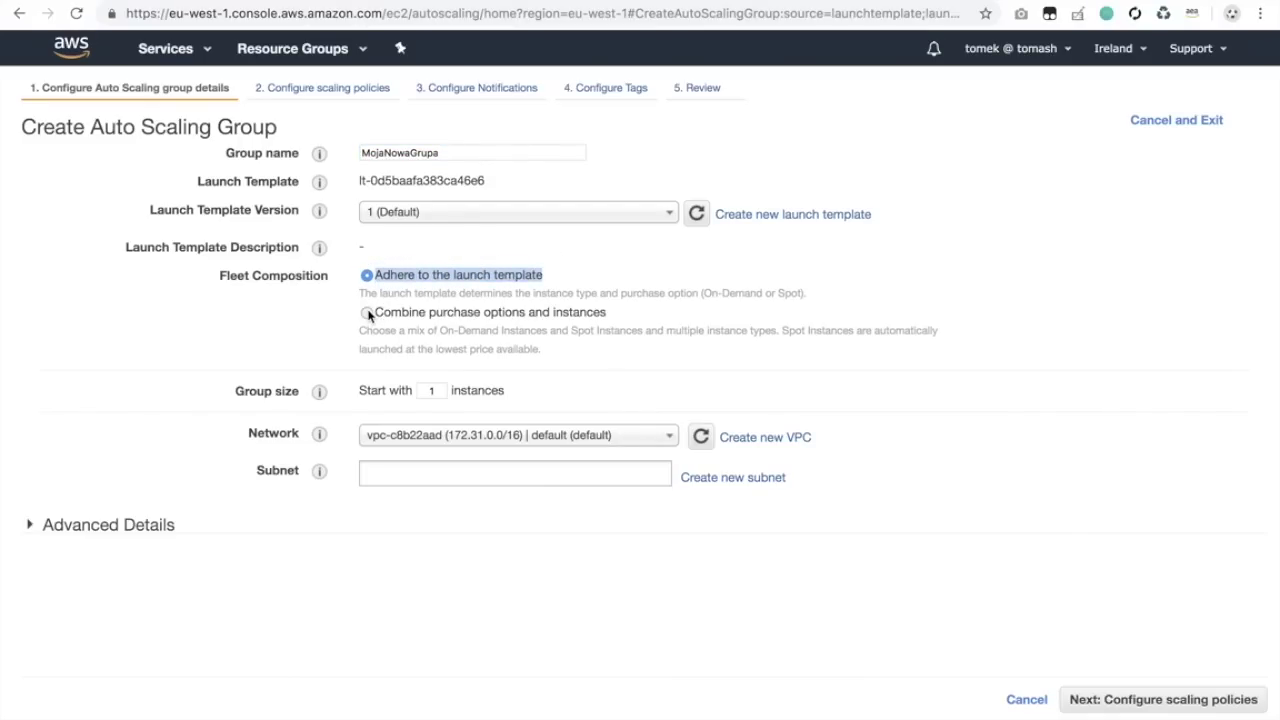
{"action": "left_click", "coordinate": [367, 313]}
Add two more instance type entries and change the first entry to t3.nano.
{"action": "scroll", "coordinate": [367, 314], "scroll_direction": "down", "scroll_amount": 2}
{"action": "left_click", "coordinate": [388, 372]}
{"action": "left_click", "coordinate": [389, 376]}
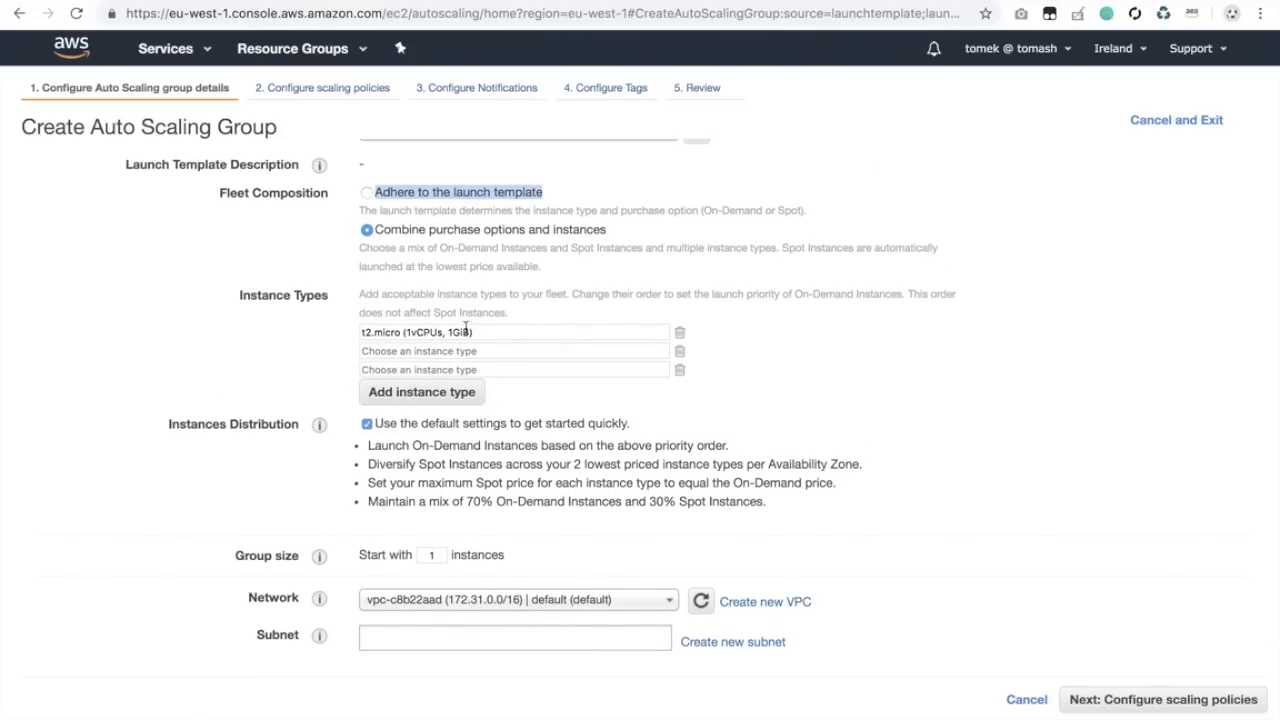
{"action": "scroll", "coordinate": [488, 313], "scroll_direction": "up", "scroll_amount": 5}
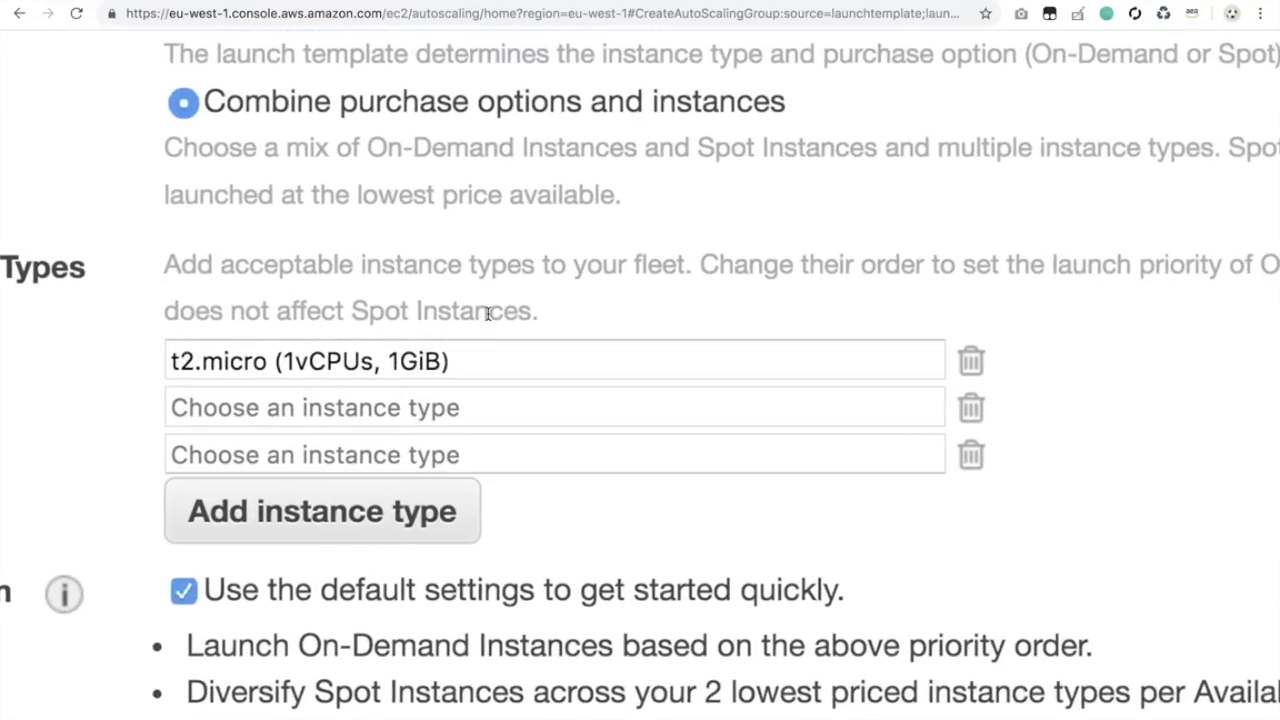
{"action": "left_click", "coordinate": [487, 301]}
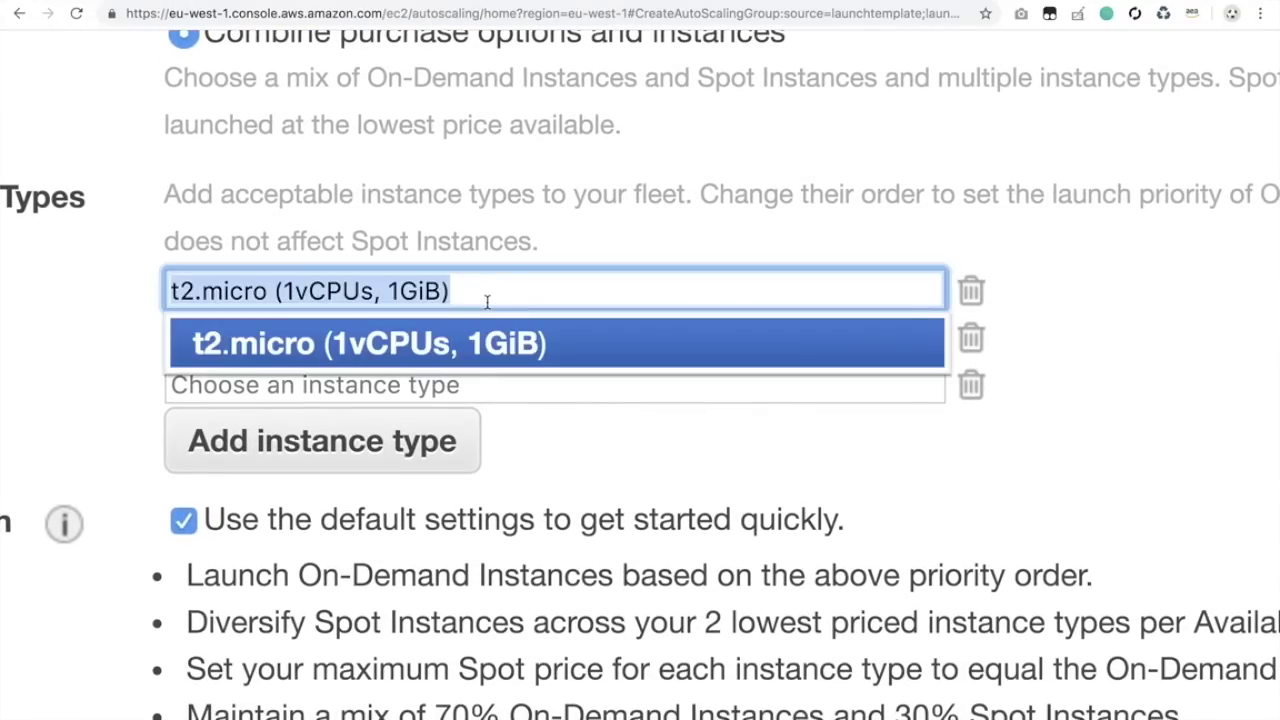
{"action": "key", "text": "BackSpace"}
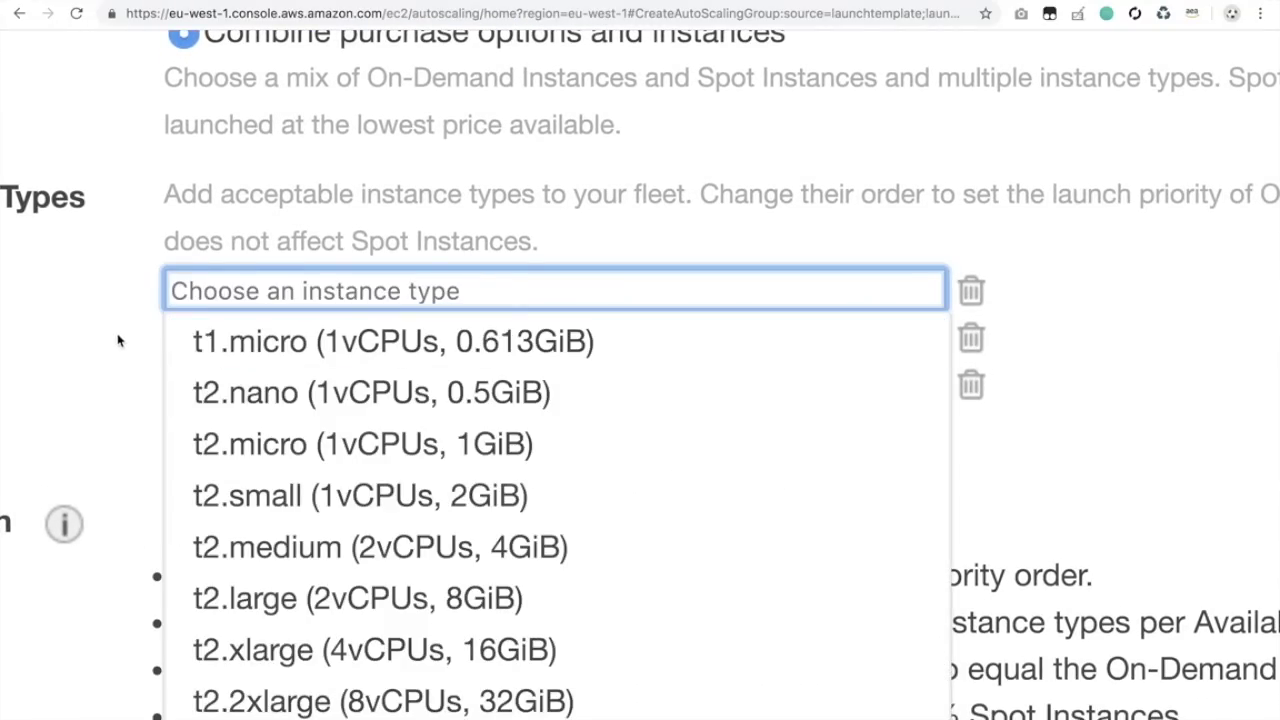
{"action": "scroll", "coordinate": [300, 480], "scroll_direction": "down", "scroll_amount": 2}
{"action": "scroll", "coordinate": [300, 480], "scroll_direction": "down", "scroll_amount": 5}
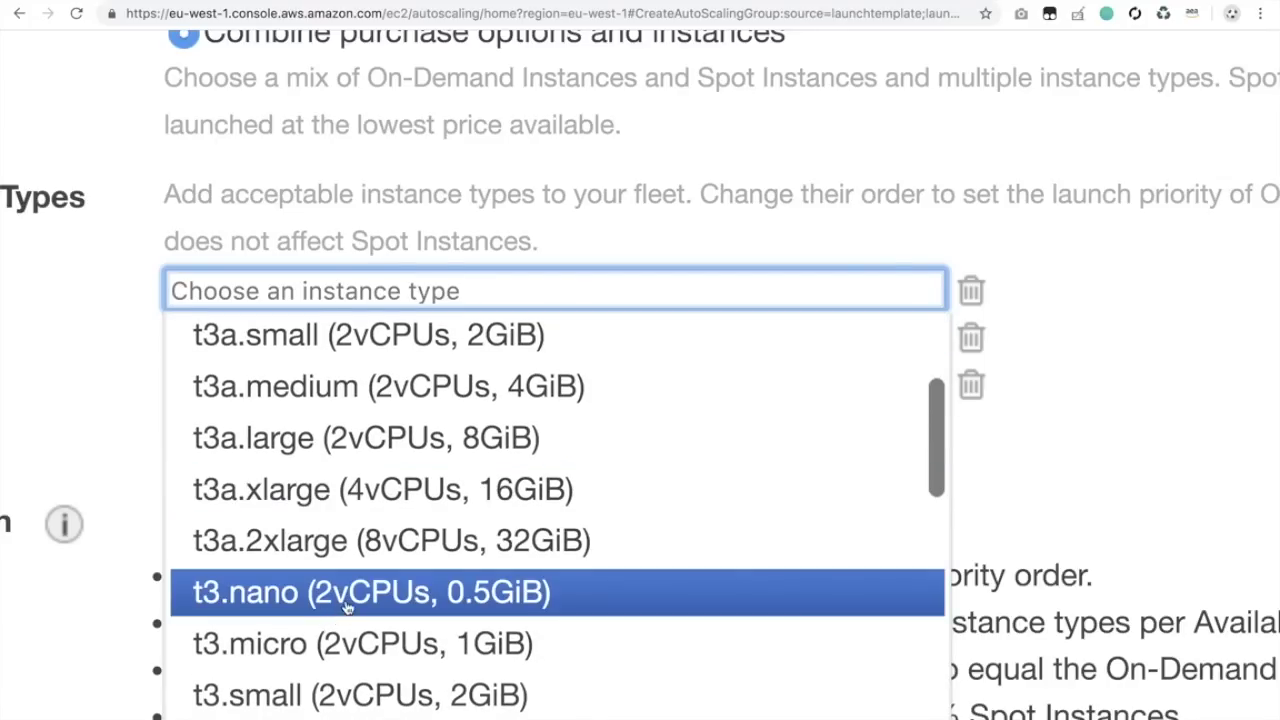
{"action": "left_click", "coordinate": [378, 606]}
Set the second instance type to t3.small and the third to t3.large.
{"action": "left_click", "coordinate": [343, 340]}
{"action": "scroll", "coordinate": [430, 580], "scroll_direction": "down", "scroll_amount": 7}
{"action": "left_click", "coordinate": [426, 624]}
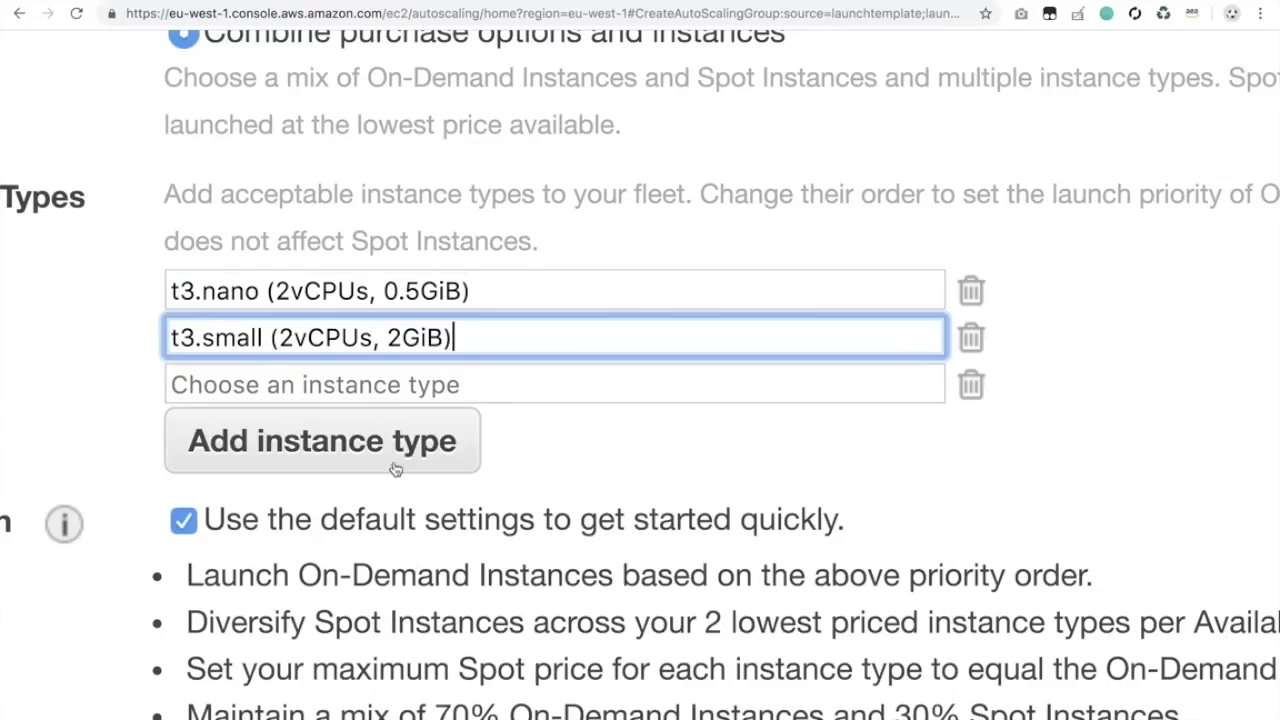
{"action": "left_click", "coordinate": [374, 380]}
{"action": "scroll", "coordinate": [437, 572], "scroll_direction": "down", "scroll_amount": 5}
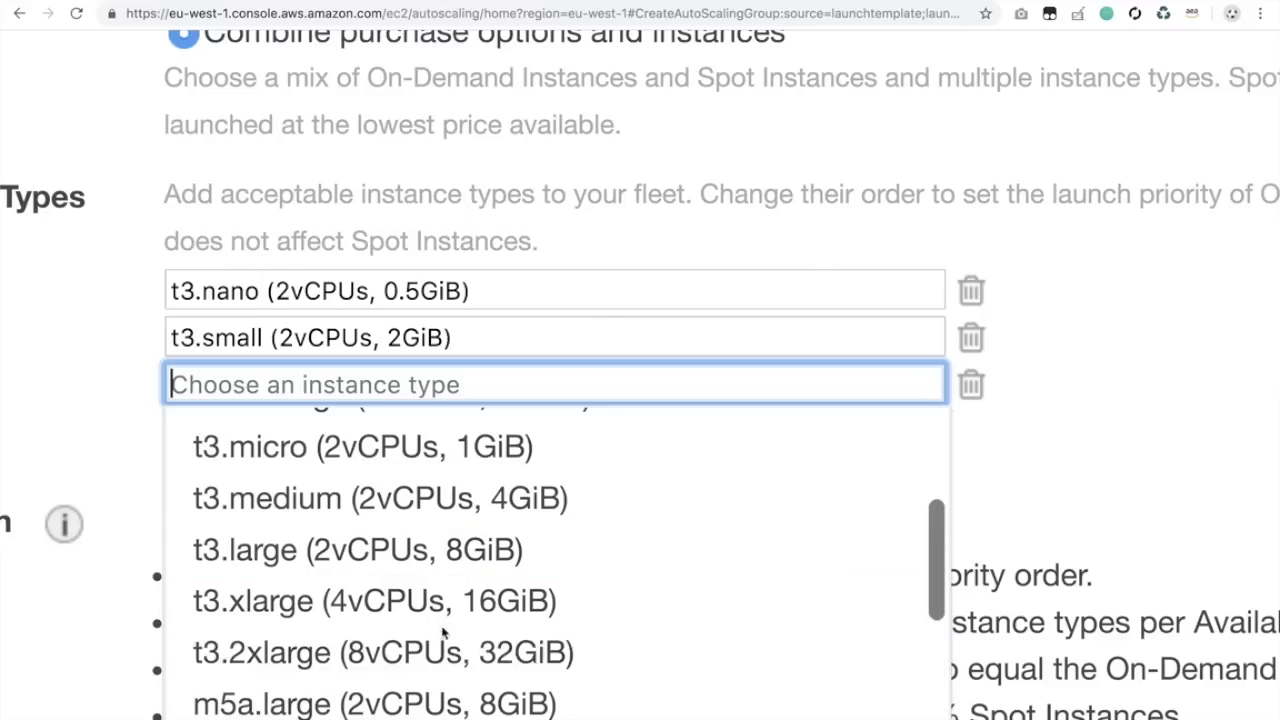
{"action": "left_click", "coordinate": [428, 562]}
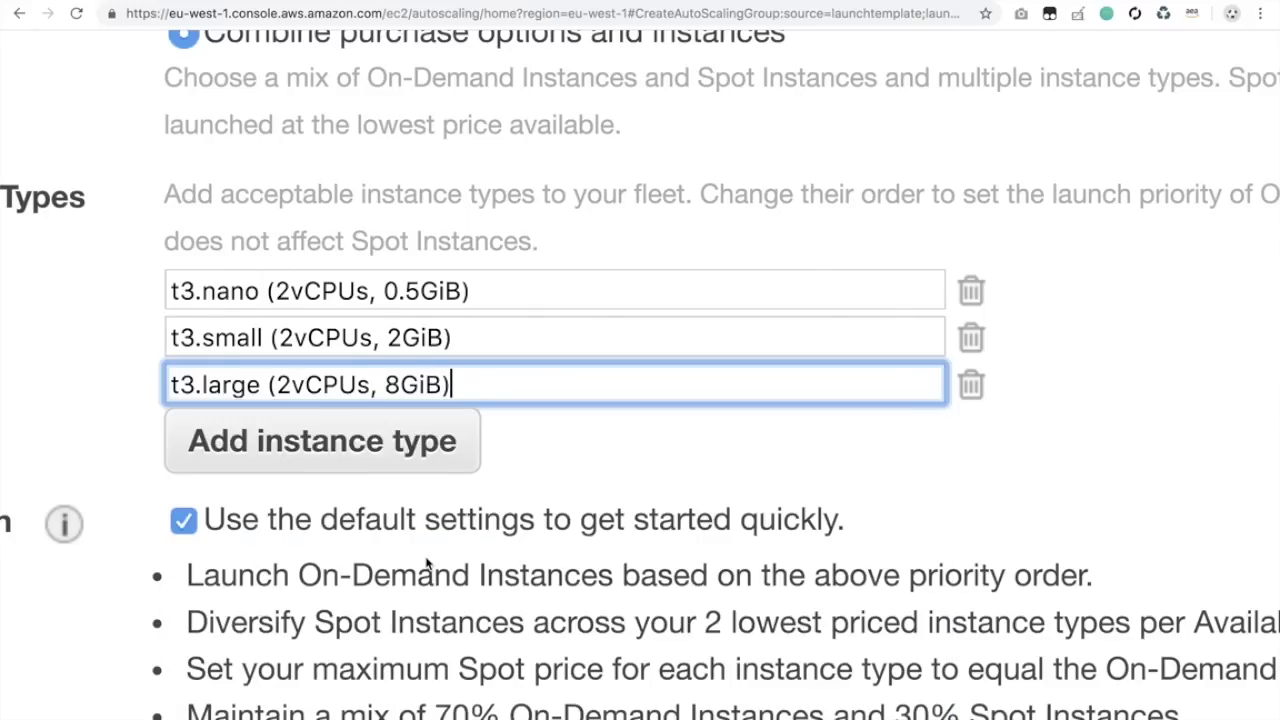
Examine the default instances distribution settings, including the mix of On-Demand and Spot Instances.
{"action": "scroll", "coordinate": [149, 409], "scroll_direction": "down", "scroll_amount": 5}
{"action": "scroll", "coordinate": [220, 530], "scroll_direction": "up", "scroll_amount": 4}
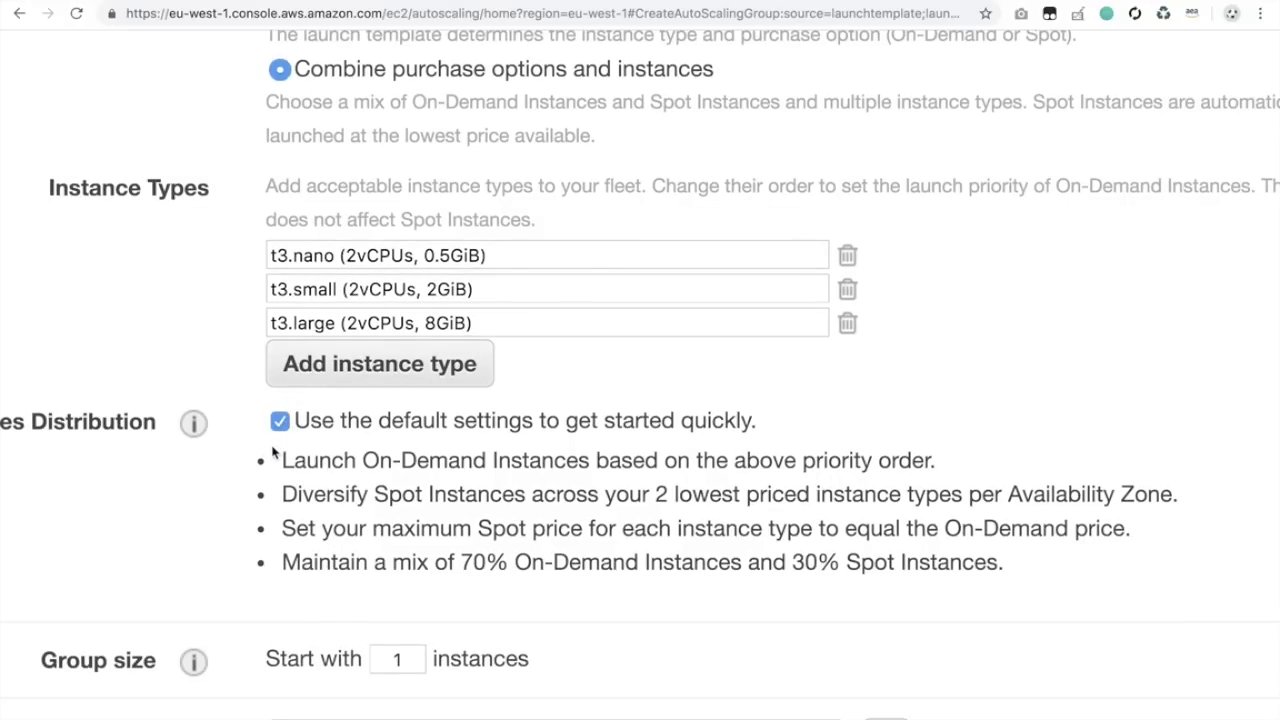
{"action": "scroll", "coordinate": [274, 452], "scroll_direction": "down", "scroll_amount": 5}
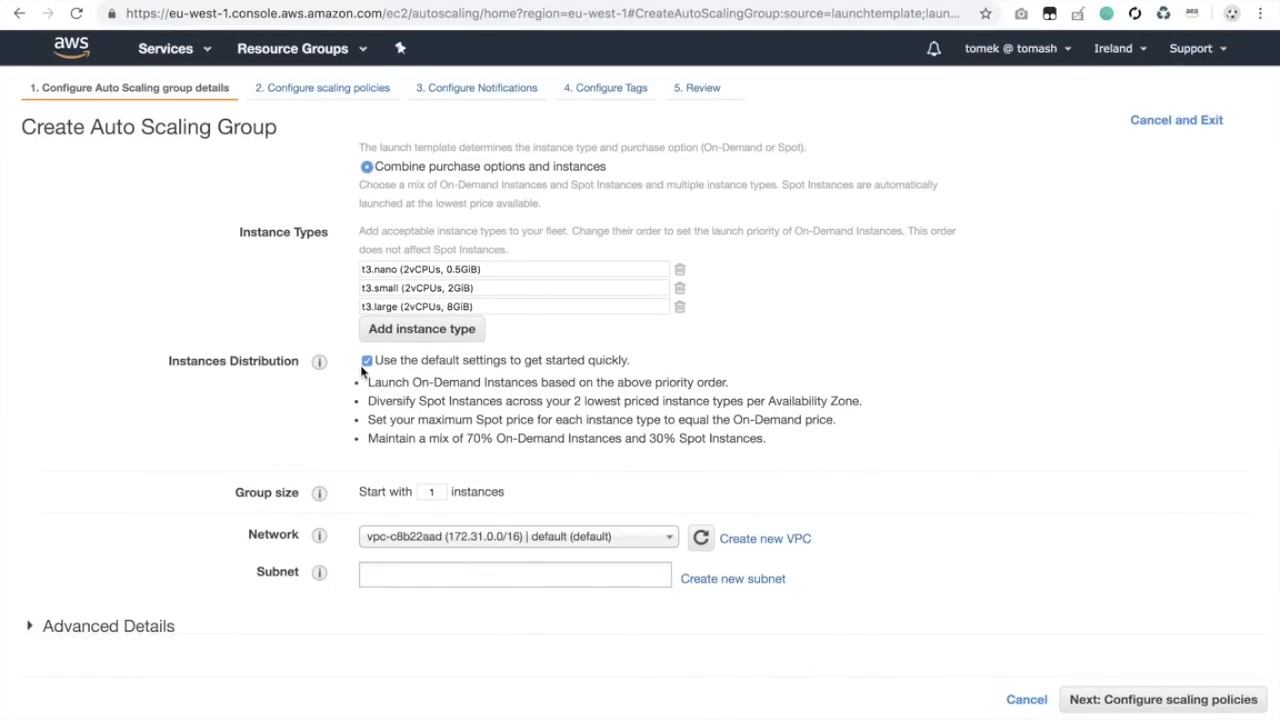
{"action": "scroll", "coordinate": [362, 370], "scroll_direction": "up", "scroll_amount": 4}
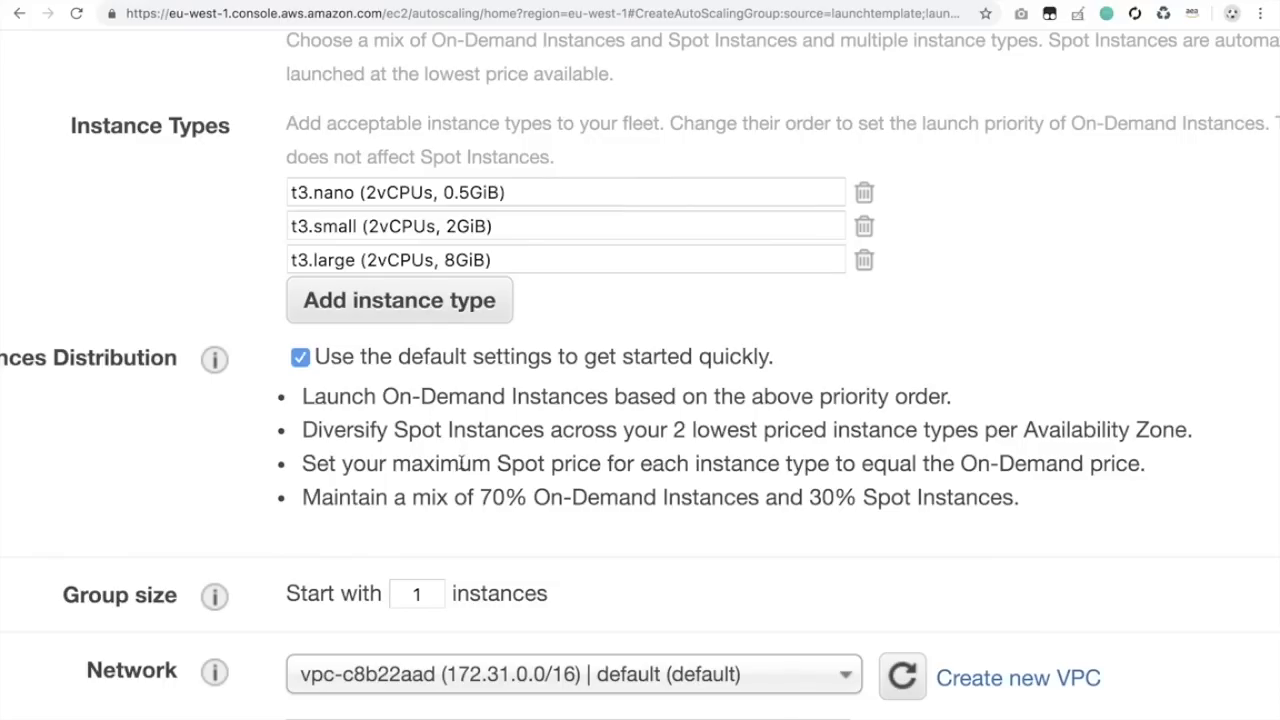
{"action": "left_click_drag", "start_coordinate": [474, 501], "coordinate": [658, 497]}
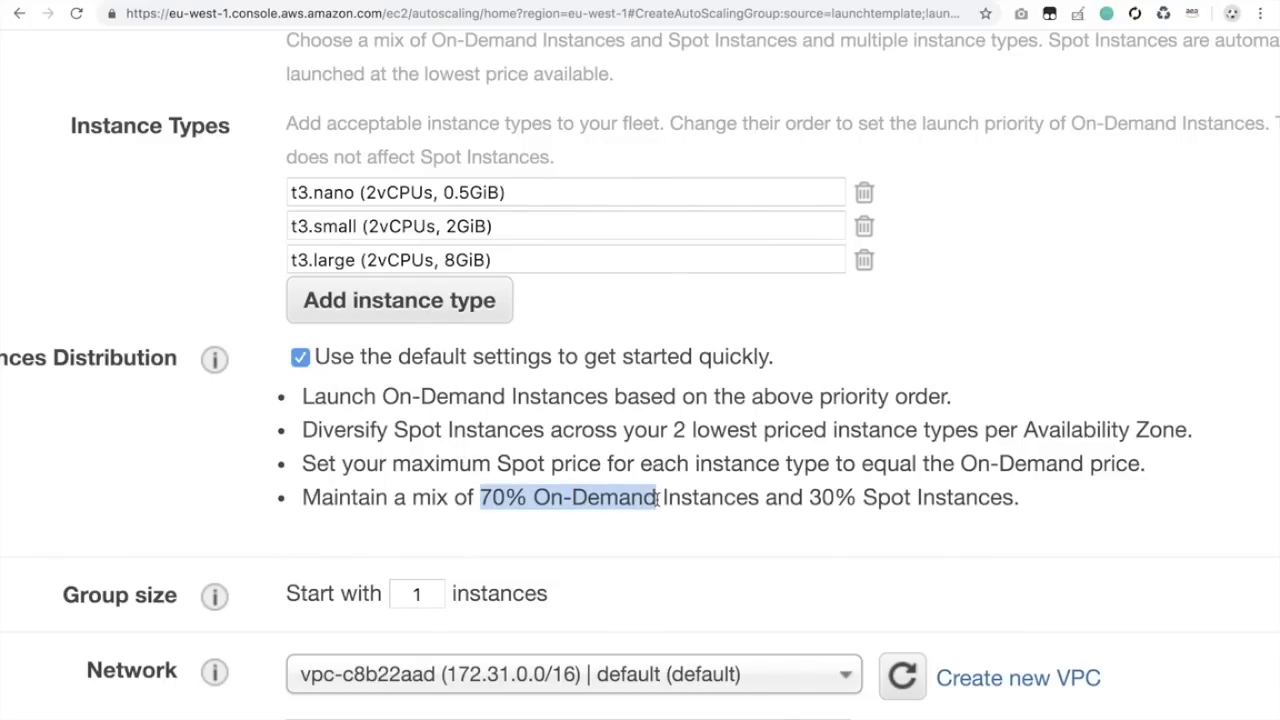
Turn off the default instances distribution settings and designate the first 2 instances as On-Demand.
{"action": "left_click_drag", "start_coordinate": [810, 497], "coordinate": [912, 498]}
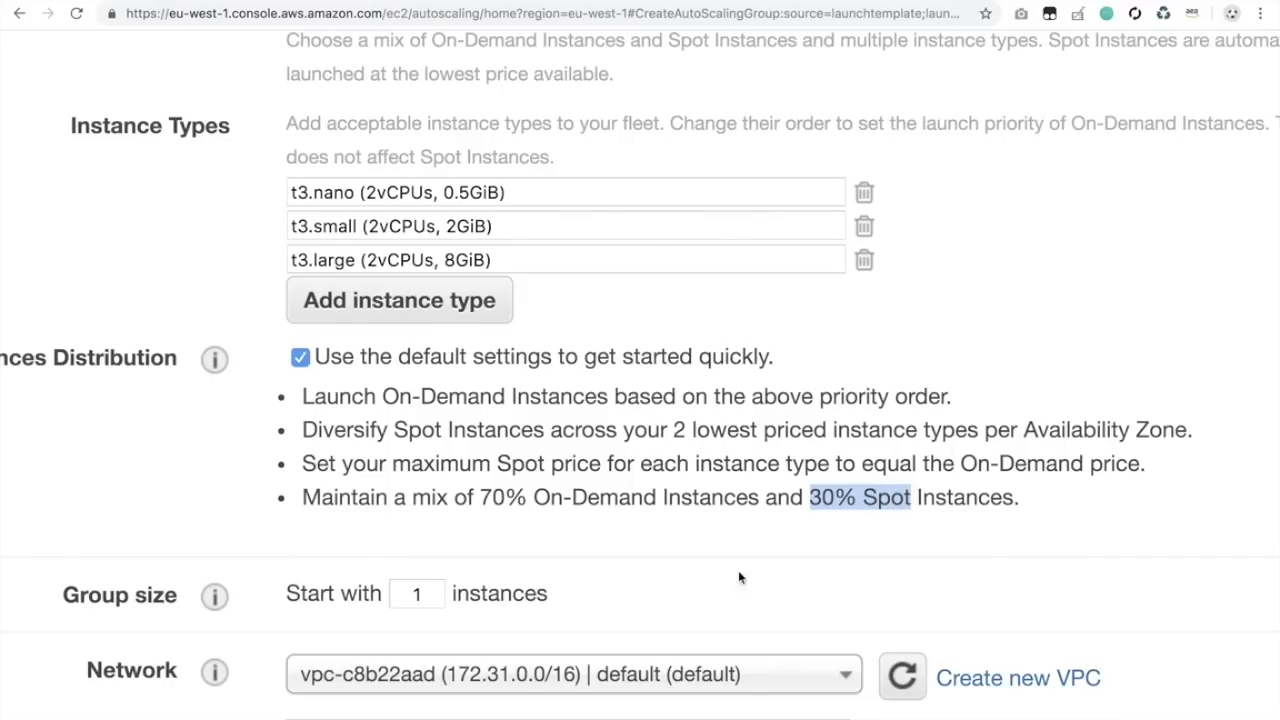
{"action": "left_click", "coordinate": [300, 360]}
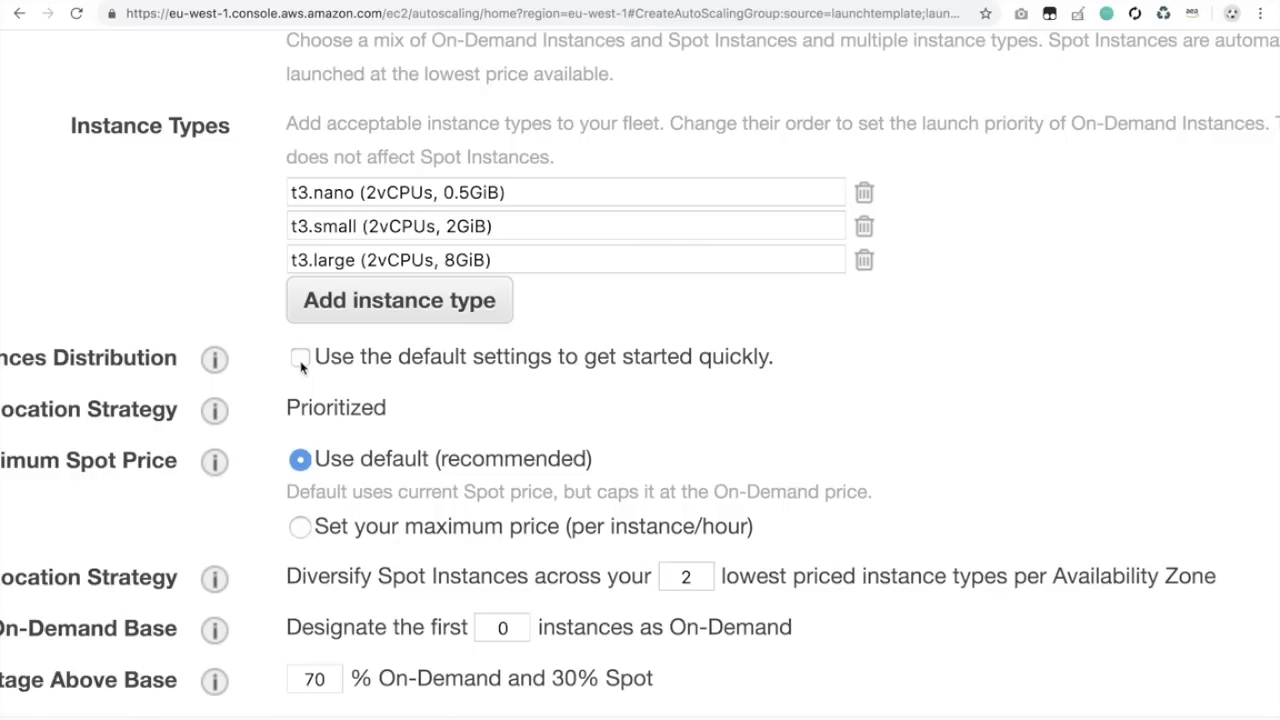
{"action": "scroll", "coordinate": [299, 367], "scroll_direction": "down", "scroll_amount": 1}
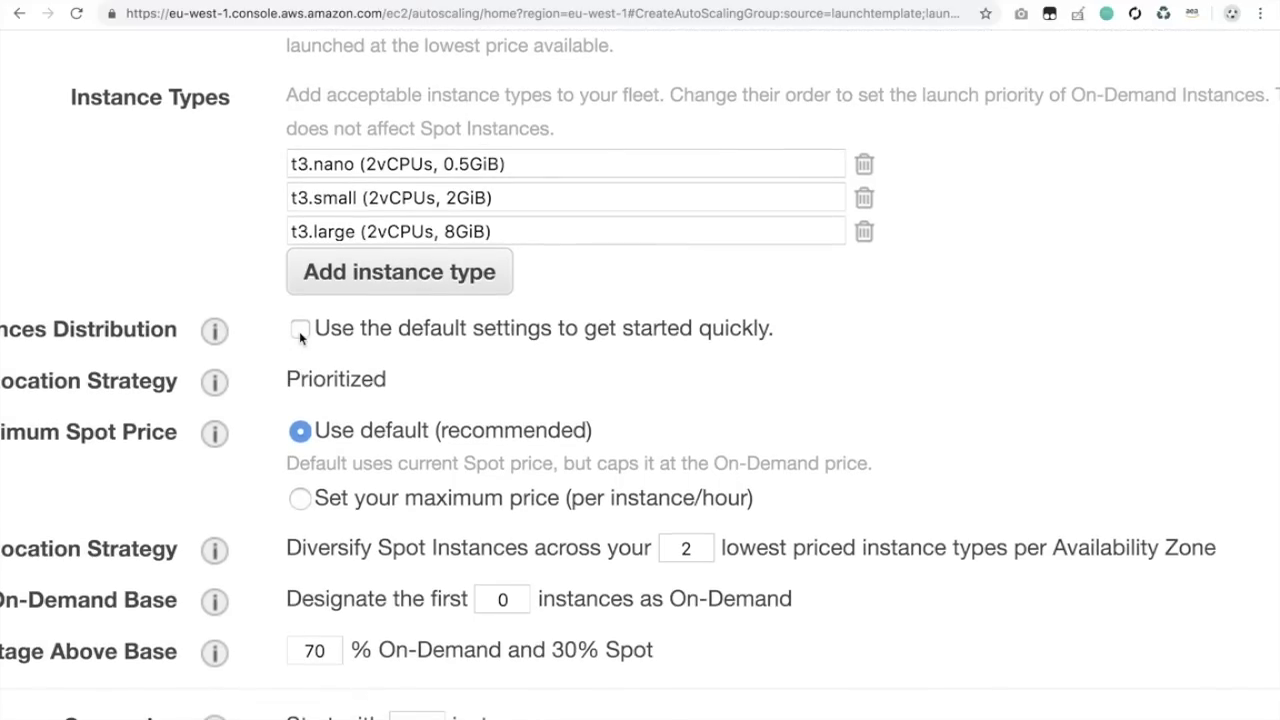
{"action": "scroll", "coordinate": [343, 487], "scroll_direction": "down", "scroll_amount": 2}
{"action": "scroll", "coordinate": [343, 487], "scroll_direction": "down", "scroll_amount": 3}
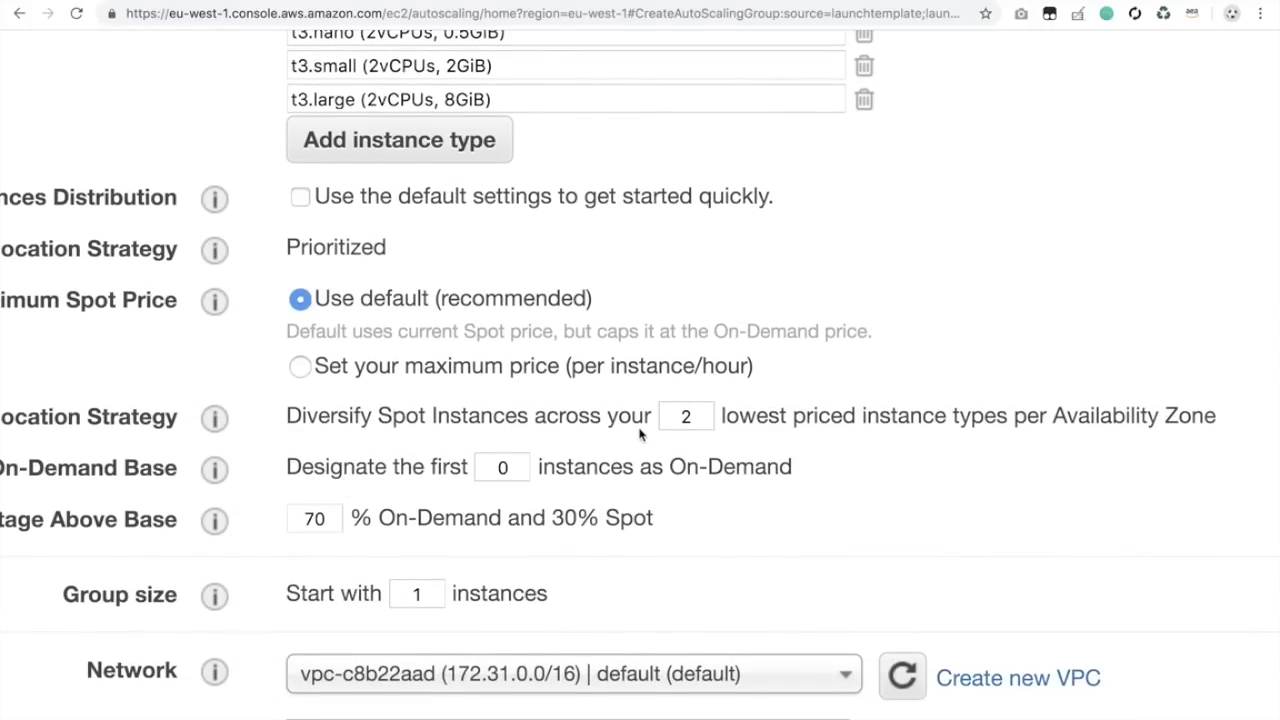
{"action": "double_click", "coordinate": [506, 468]}
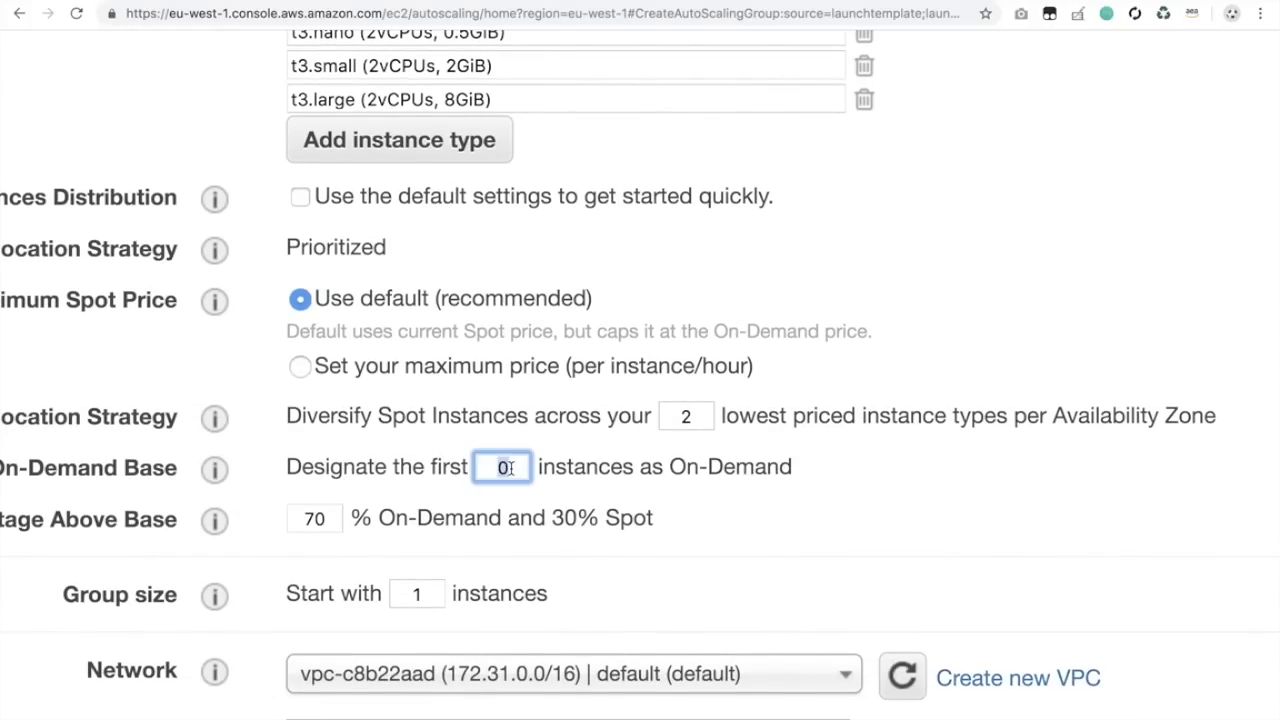
{"action": "type", "text": "2"}
{"action": "left_click", "coordinate": [597, 477]}
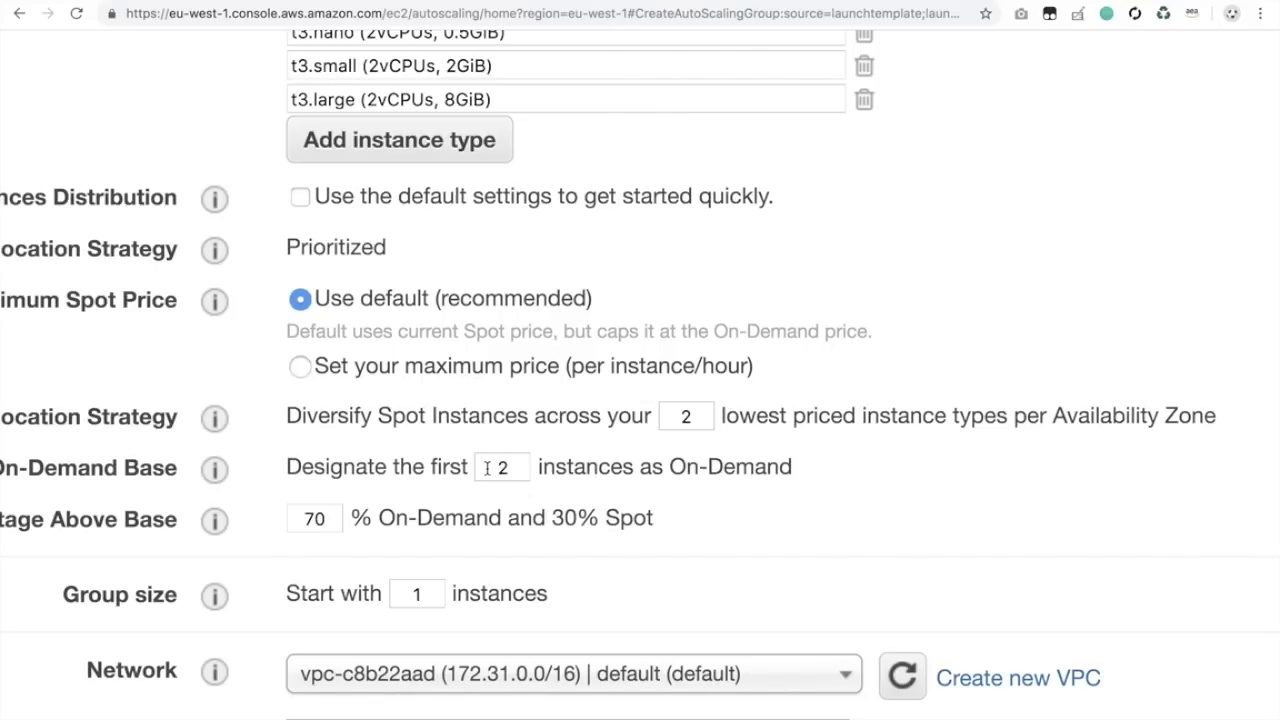
Set the On-Demand percentage above base to 0 and check the resulting Spot share.
{"action": "double_click", "coordinate": [312, 518]}
{"action": "type", "text": "0"}
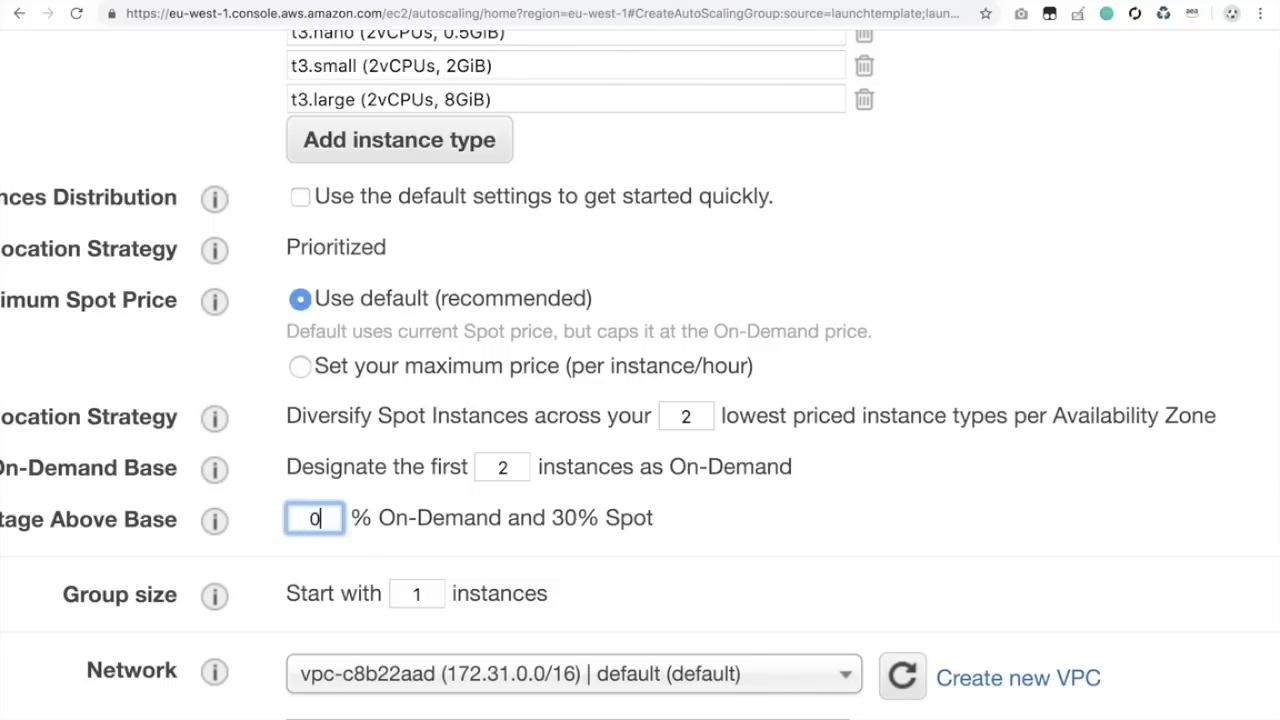
{"action": "left_click", "coordinate": [408, 530]}
{"action": "scroll", "coordinate": [430, 528], "scroll_direction": "left", "scroll_amount": 2}
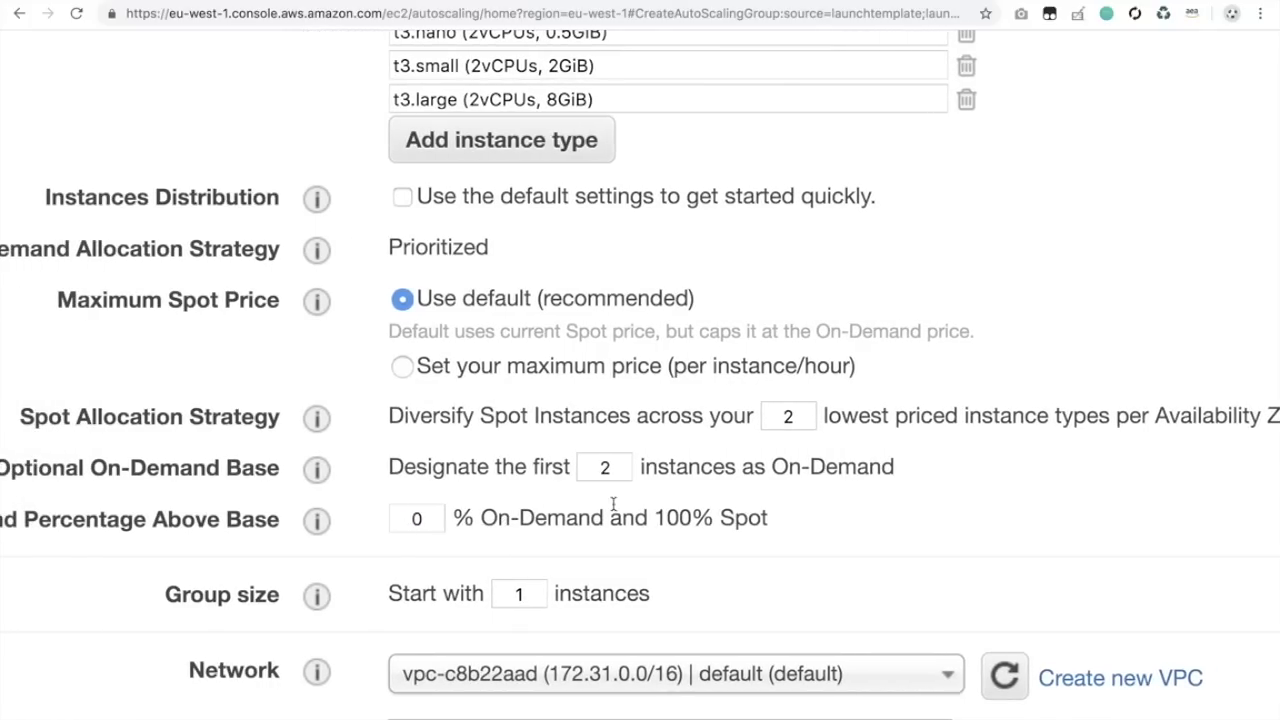
{"action": "left_click_drag", "start_coordinate": [764, 516], "coordinate": [679, 517]}
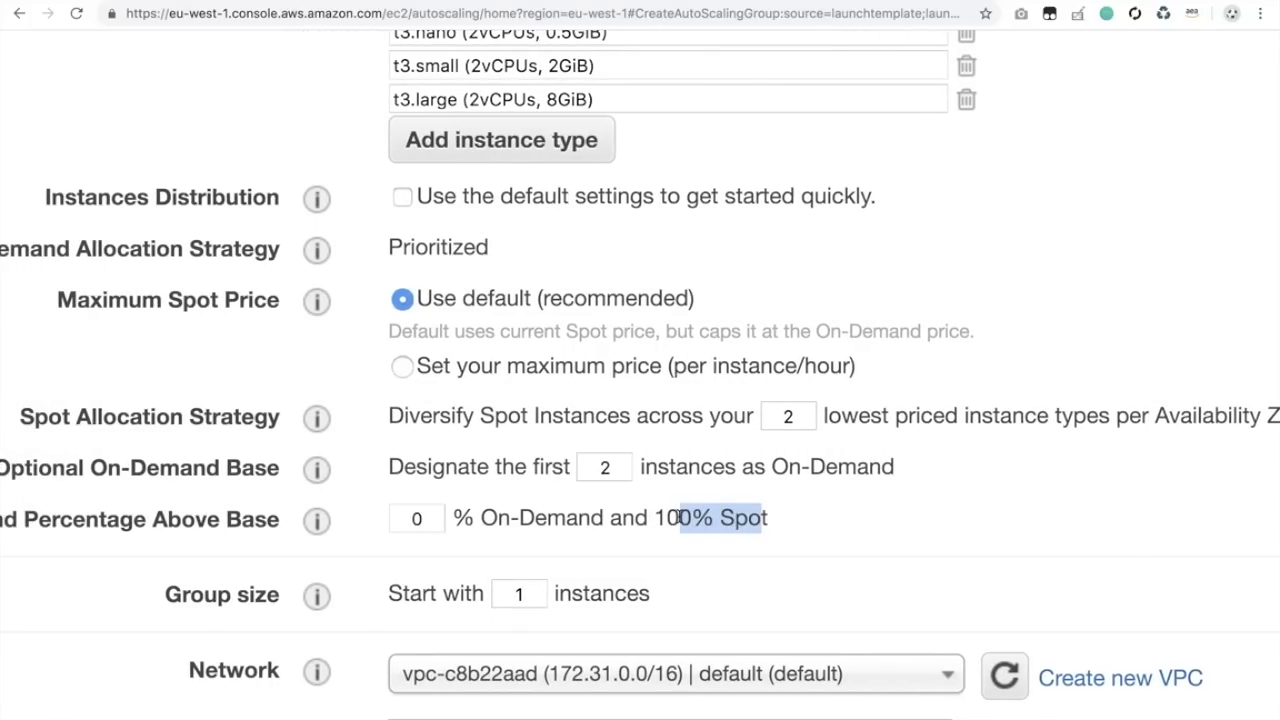
Set the group size to start with 20 instances, then cancel the Auto Scaling group creation.
{"action": "scroll", "coordinate": [679, 517], "scroll_direction": "down", "scroll_amount": 5}
{"action": "left_click", "coordinate": [484, 544]}
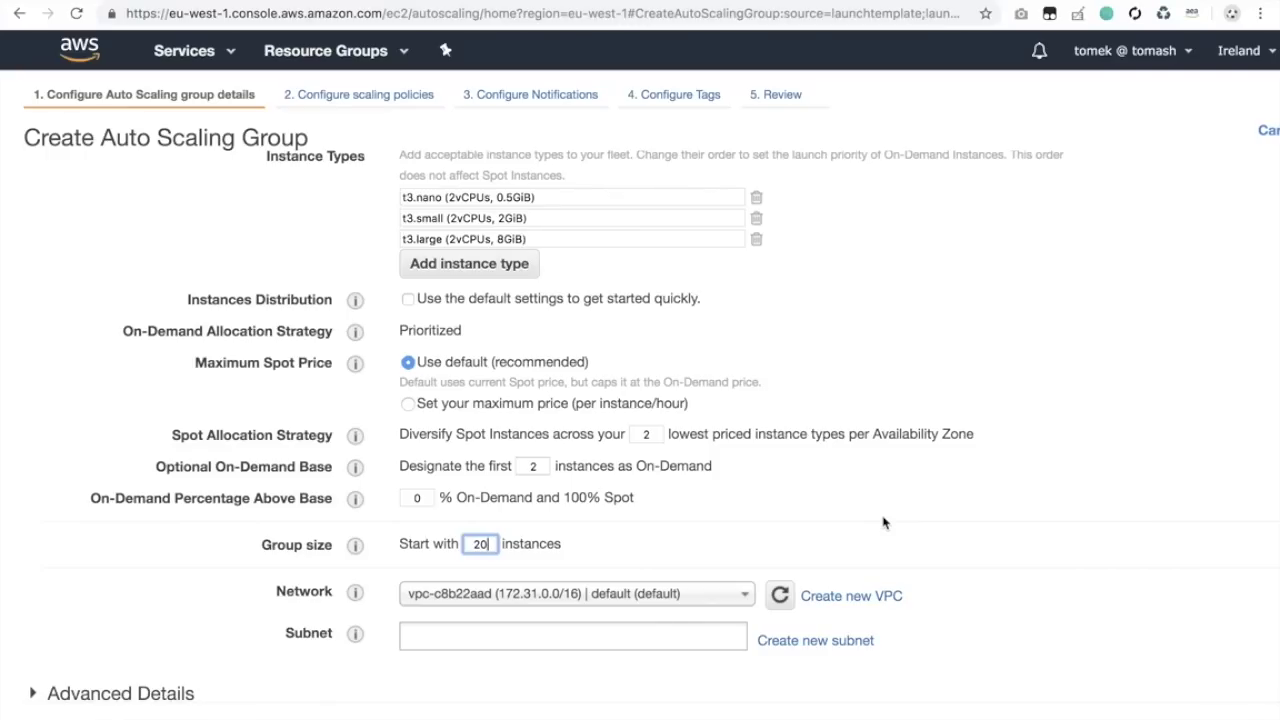
{"action": "scroll", "coordinate": [884, 521], "scroll_direction": "down", "scroll_amount": 2}
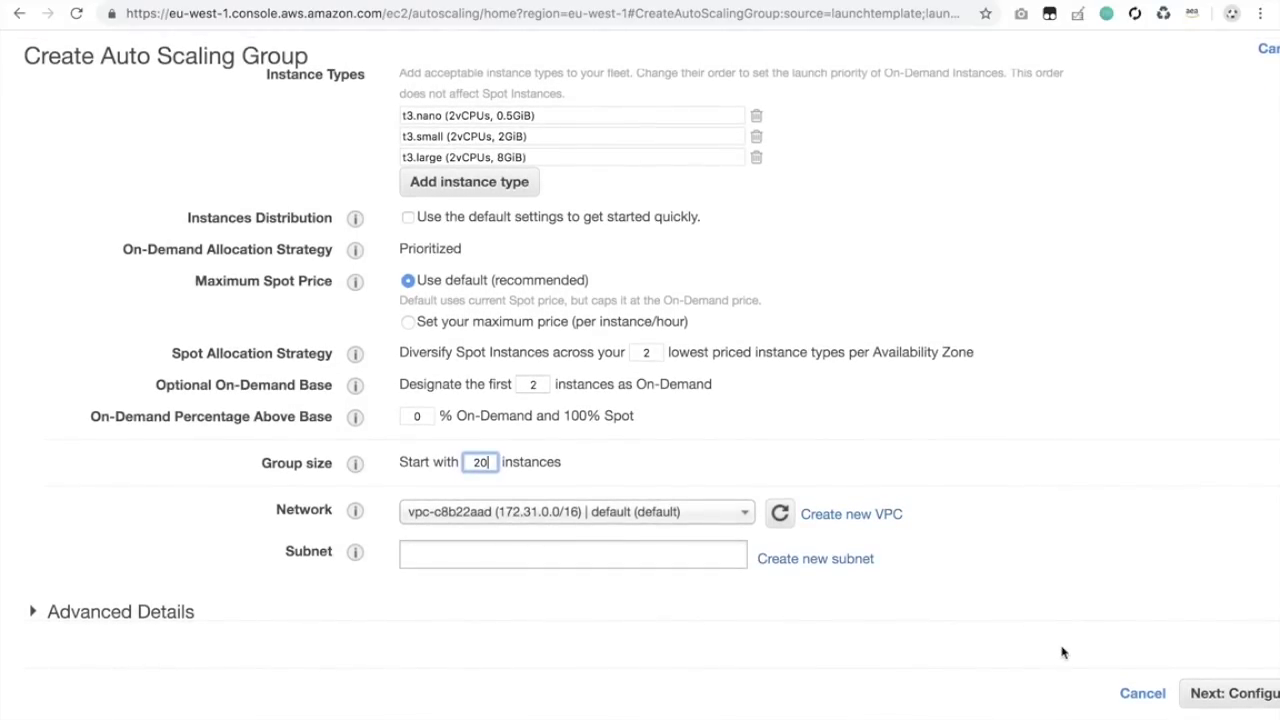
{"action": "left_click", "coordinate": [1143, 694]}
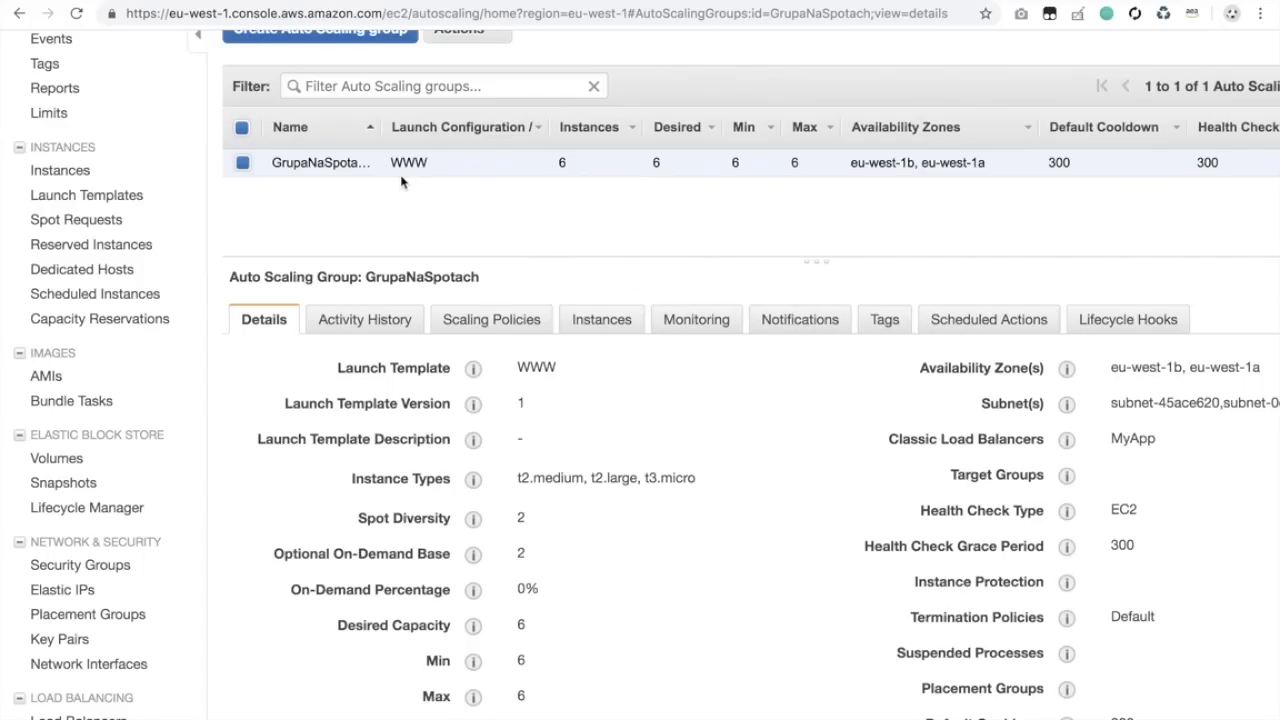
Review the GrupaNaSpotach group's instance count, Optional On-Demand Base and On-Demand Percentage in its details.
{"action": "left_click", "coordinate": [552, 161]}
{"action": "scroll", "coordinate": [519, 566], "scroll_direction": "down", "scroll_amount": 1}
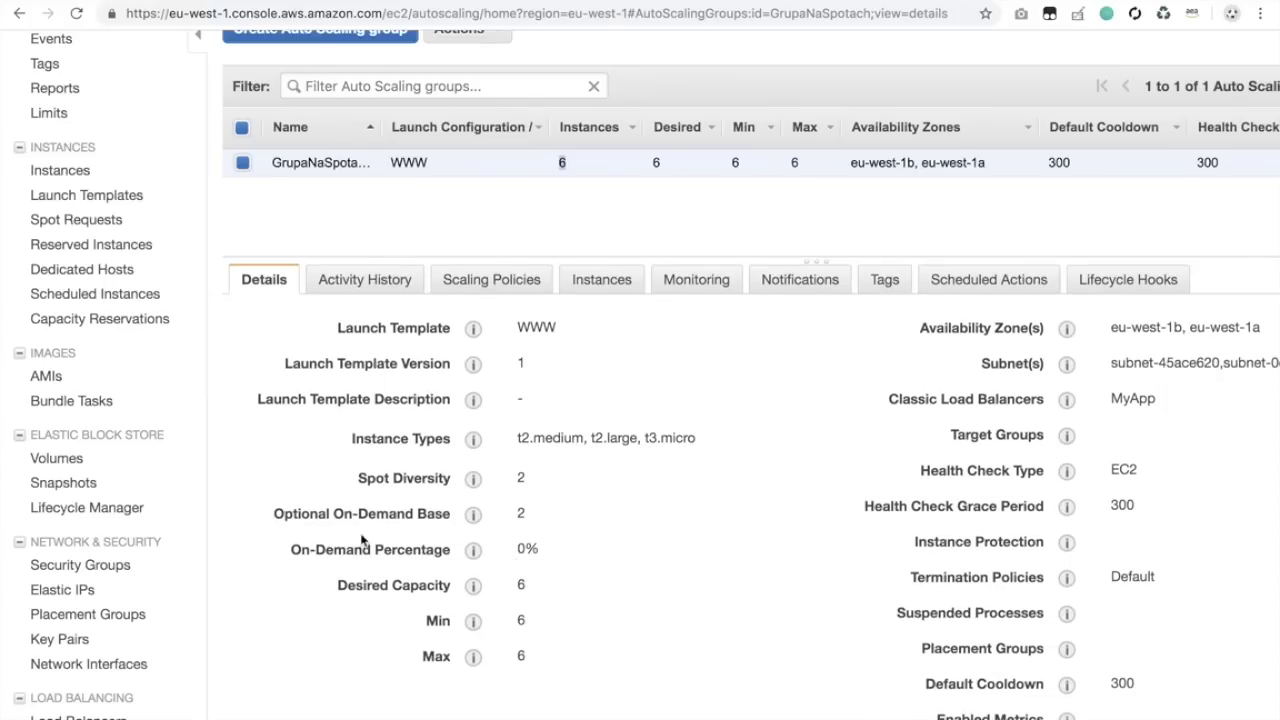
{"action": "left_click_drag", "start_coordinate": [284, 510], "coordinate": [524, 514]}
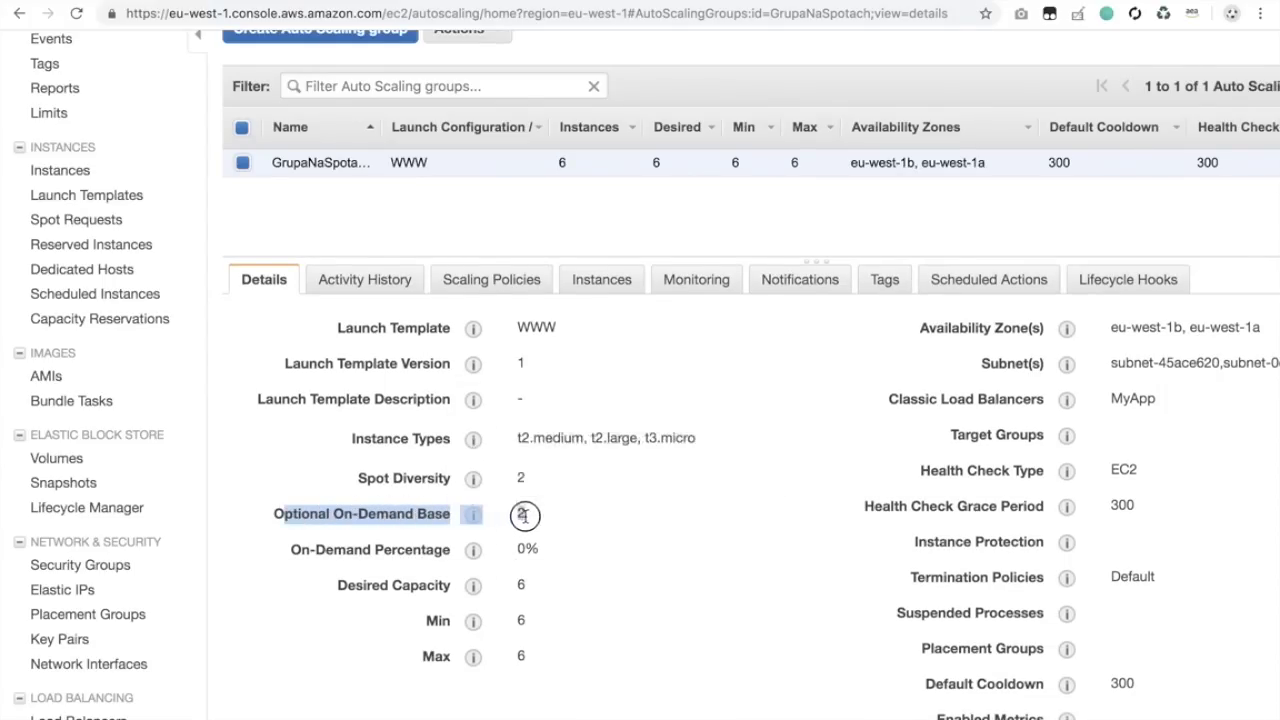
{"action": "left_click_drag", "start_coordinate": [291, 550], "coordinate": [535, 552]}
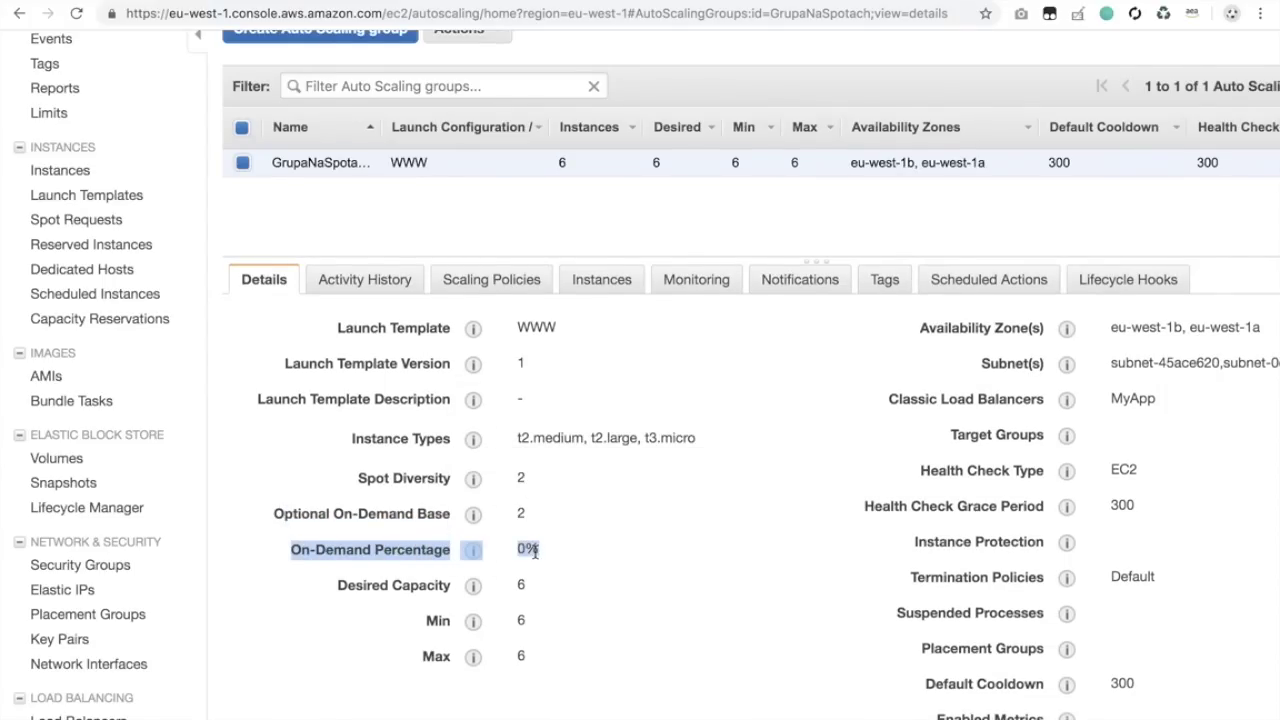
{"action": "scroll", "coordinate": [535, 552], "scroll_direction": "down", "scroll_amount": 1}
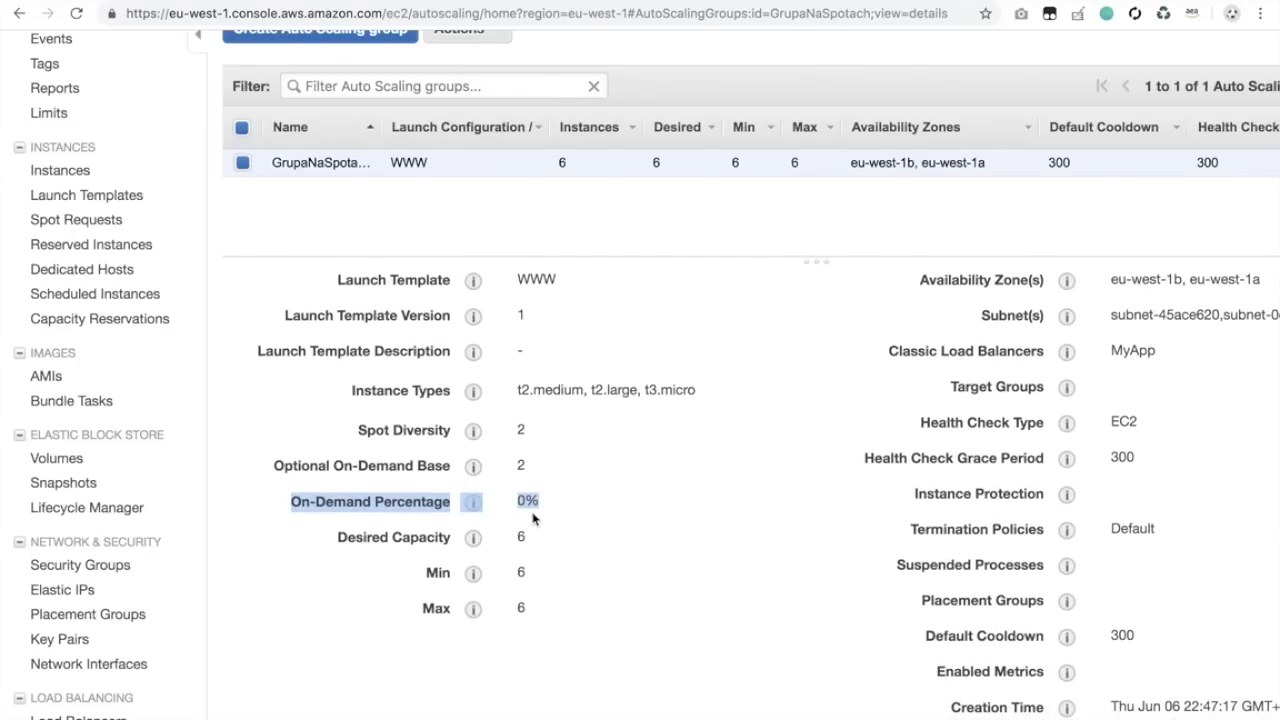
{"action": "scroll", "coordinate": [533, 517], "scroll_direction": "up", "scroll_amount": 2}
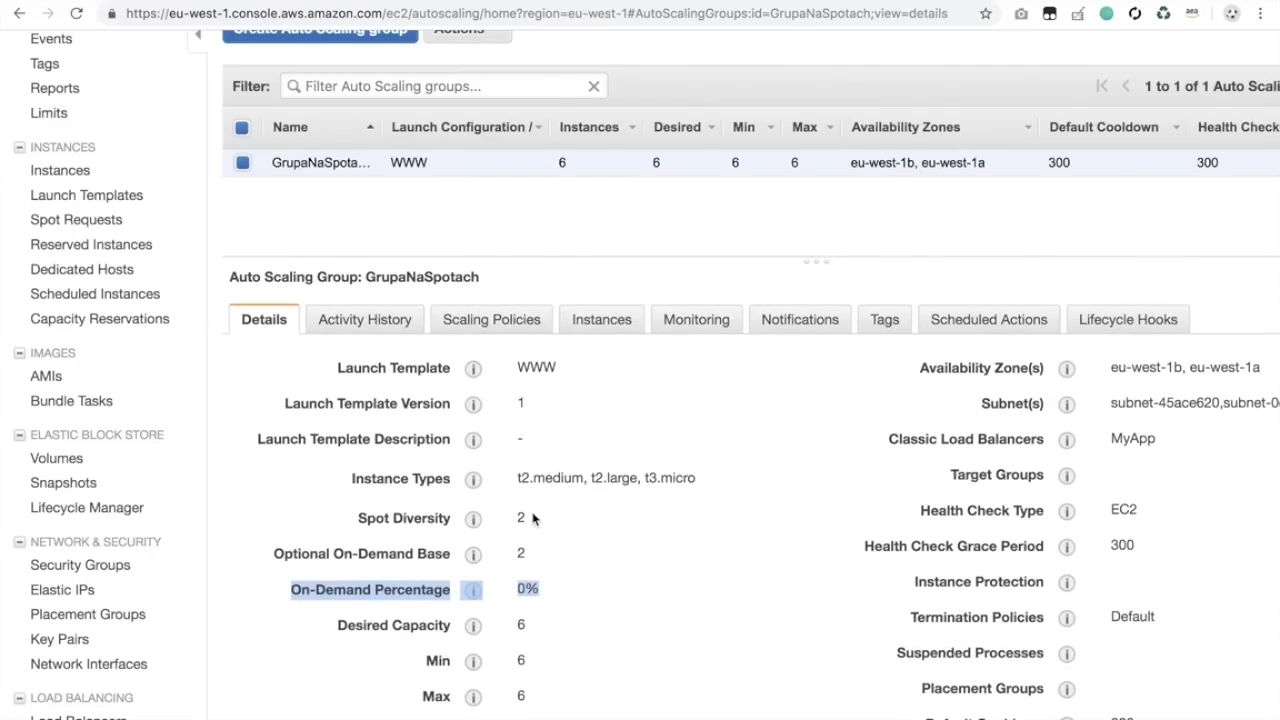
Open the EC2 Instances list and replace the Spotek filter with a search for GrupaNa.
{"action": "left_click", "coordinate": [63, 173]}
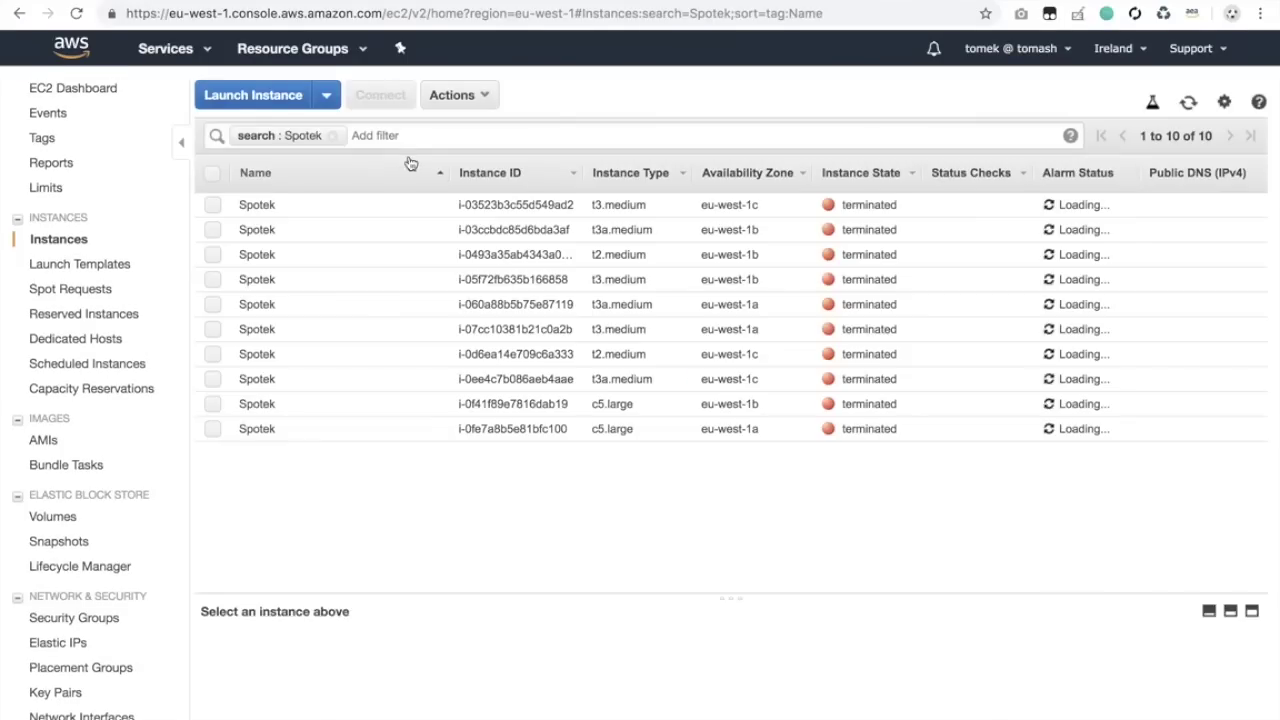
{"action": "left_click", "coordinate": [333, 135]}
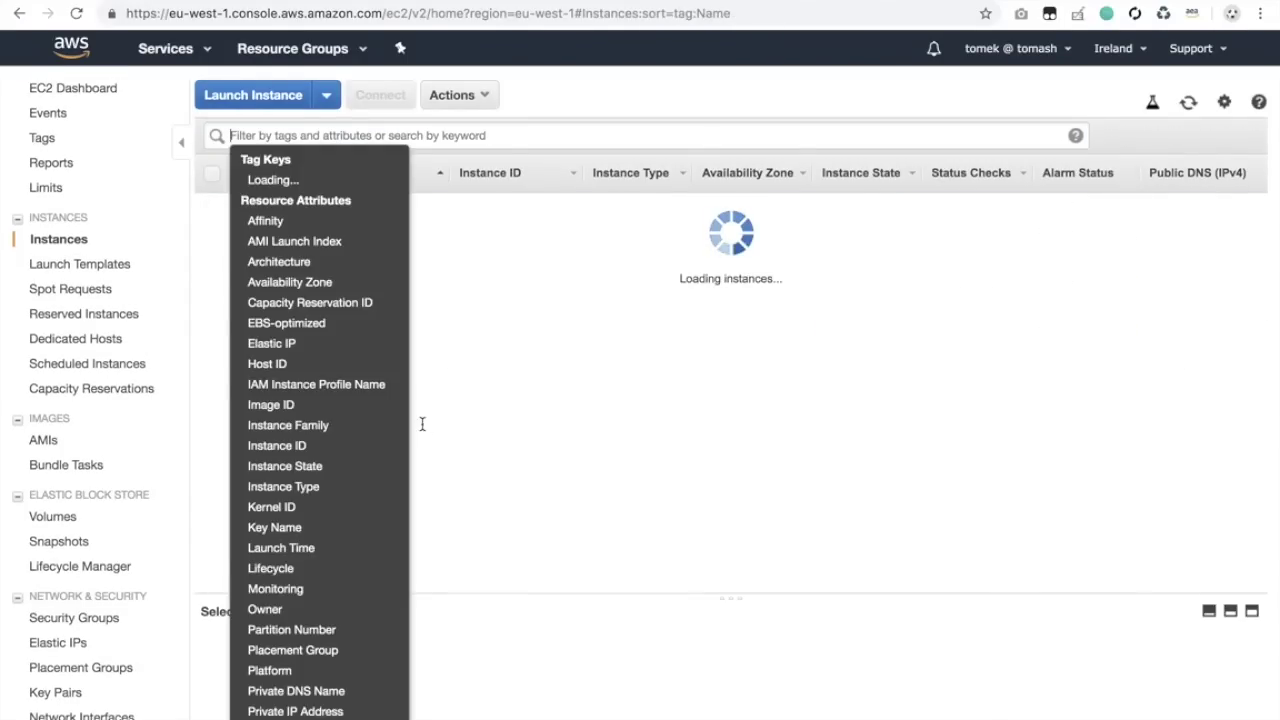
{"action": "left_click", "coordinate": [578, 390]}
{"action": "left_click", "coordinate": [560, 380]}
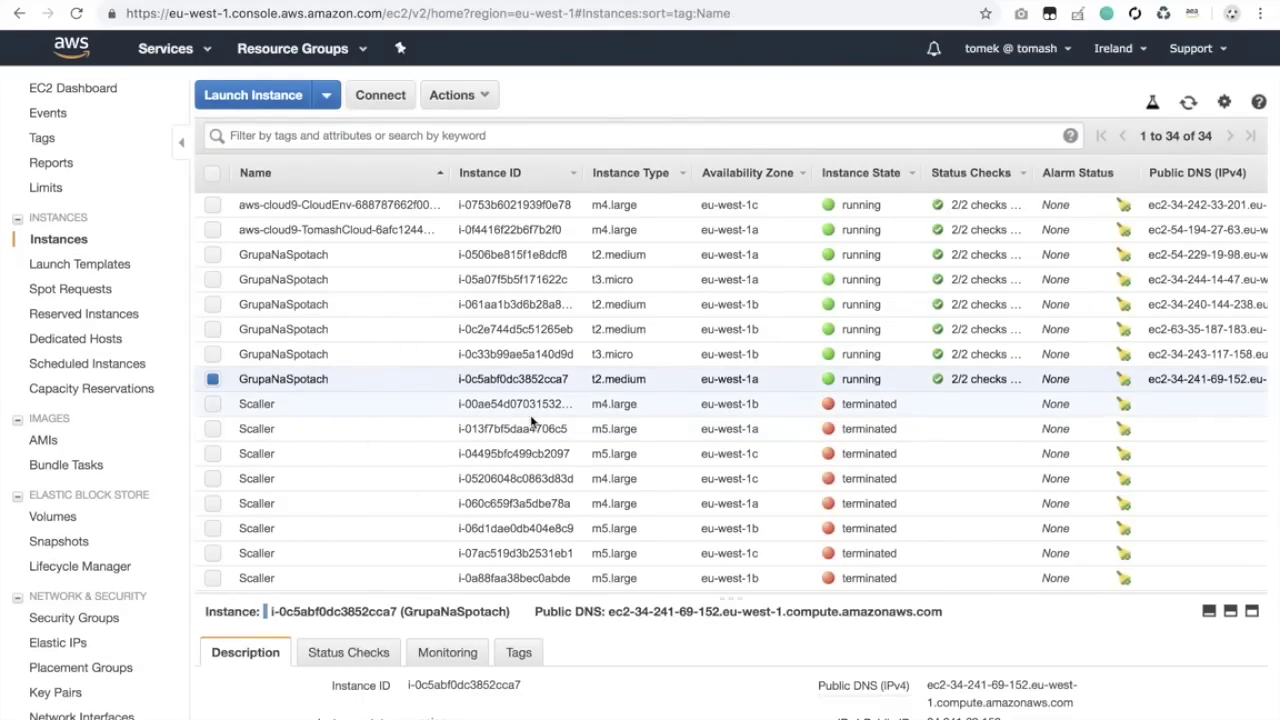
{"action": "left_click", "coordinate": [309, 134]}
{"action": "type", "text": "Grupa"}
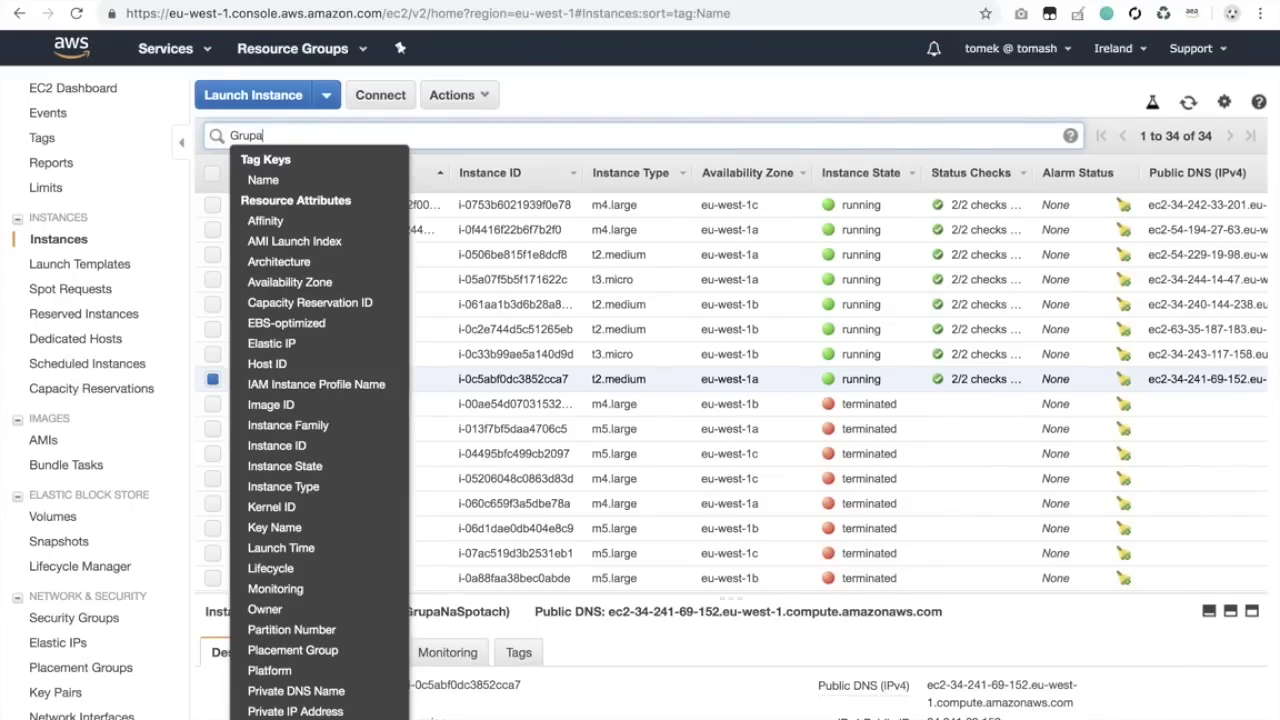
{"action": "type", "text": "Na"}
{"action": "key", "text": "Return"}
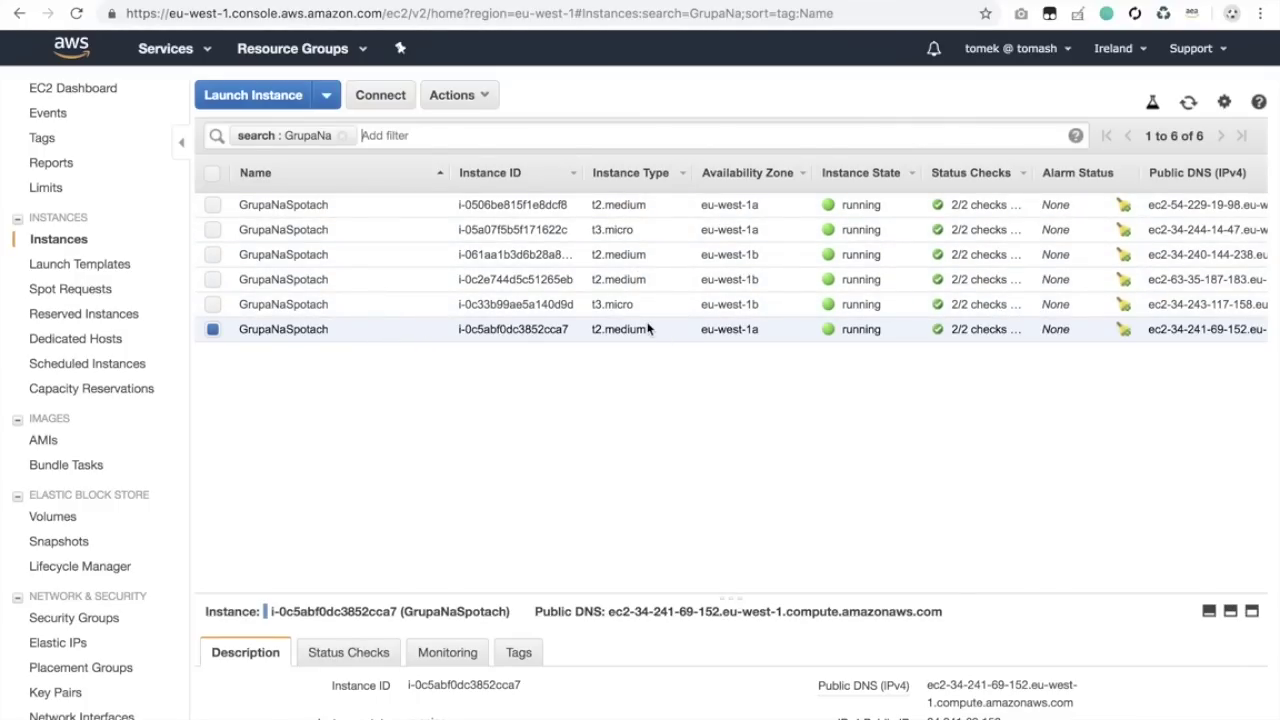
Sort the filtered GrupaNaSpotach instances by Lifecycle to compare normal and spot instances.
{"action": "scroll", "coordinate": [649, 329], "scroll_direction": "right", "scroll_amount": 10}
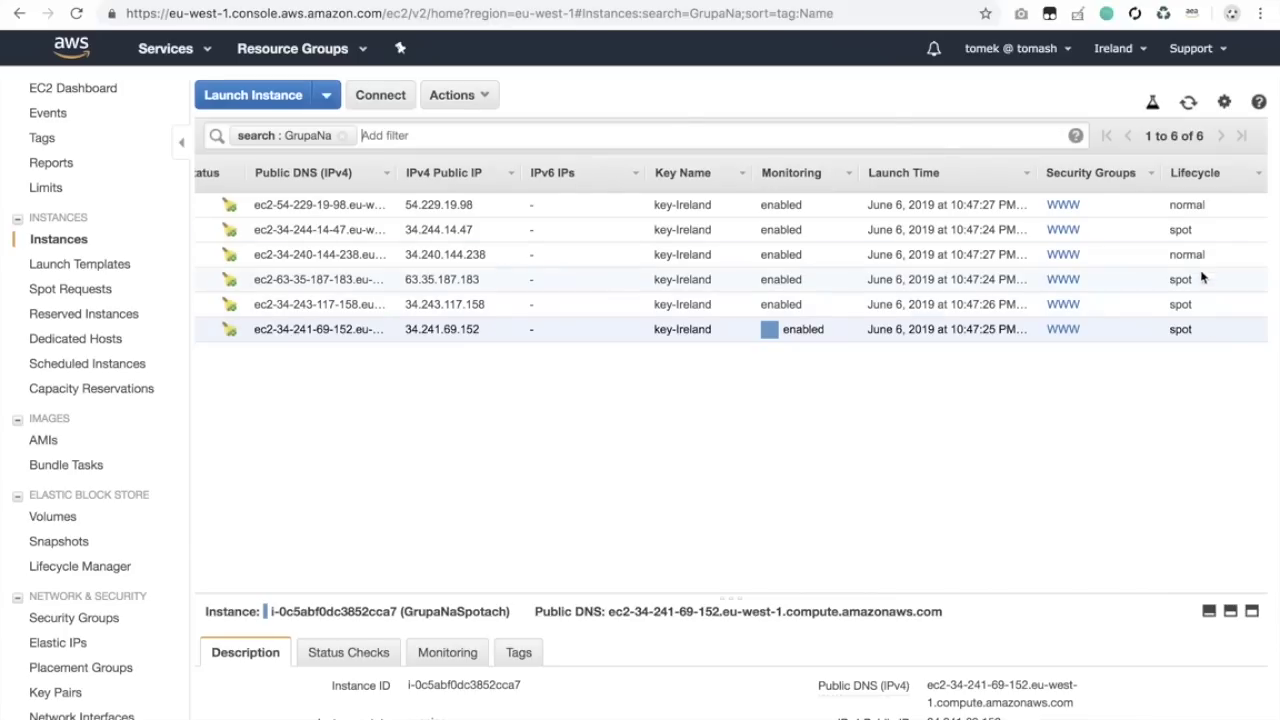
{"action": "left_click_drag", "start_coordinate": [1218, 176], "coordinate": [1163, 183]}
{"action": "left_click", "coordinate": [1165, 183]}
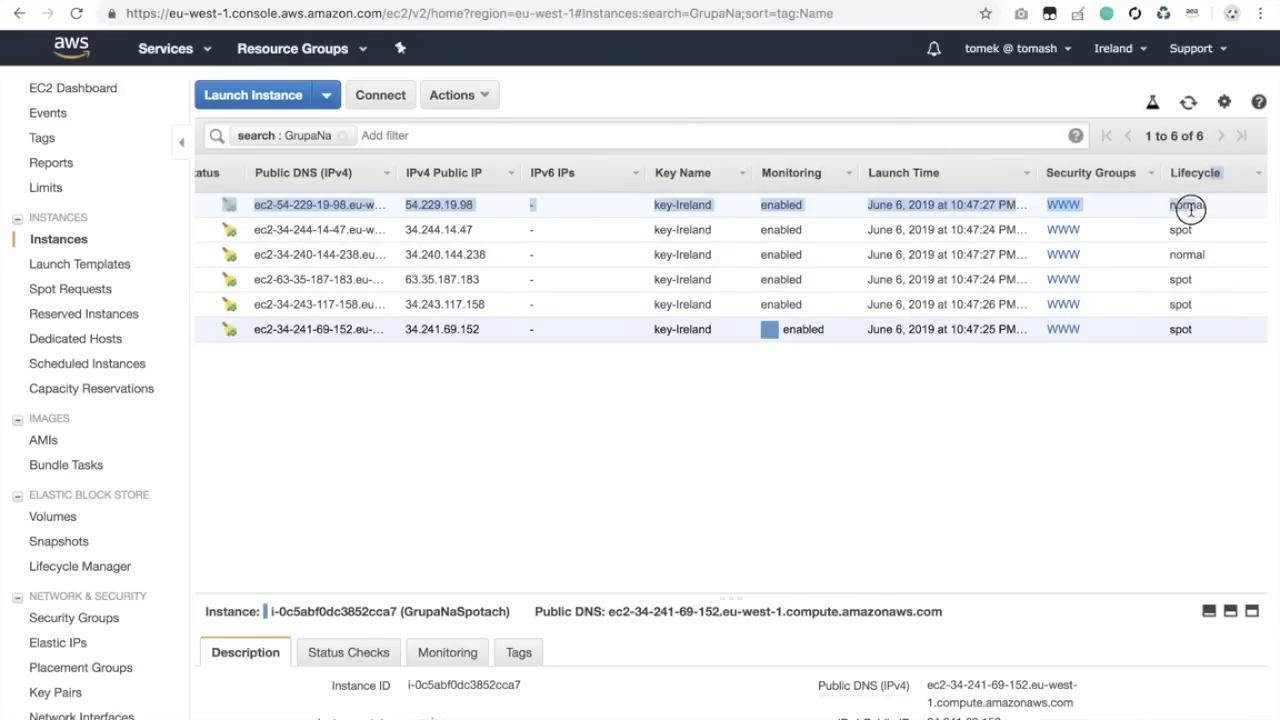
{"action": "scroll", "coordinate": [928, 262], "scroll_direction": "right", "scroll_amount": 10}
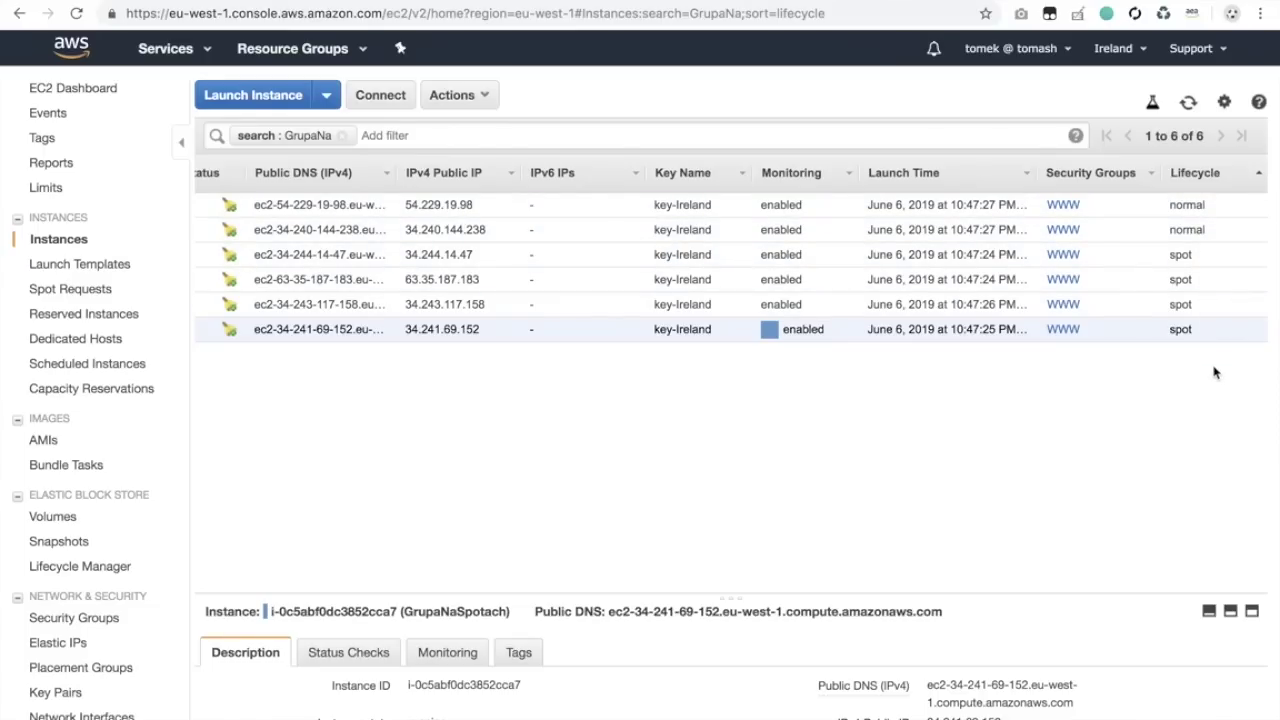
Select only the t3.micro instance in eu-west-1a and compare the instance types with their lifecycle values.
{"action": "scroll", "coordinate": [1186, 250], "scroll_direction": "left", "scroll_amount": 10}
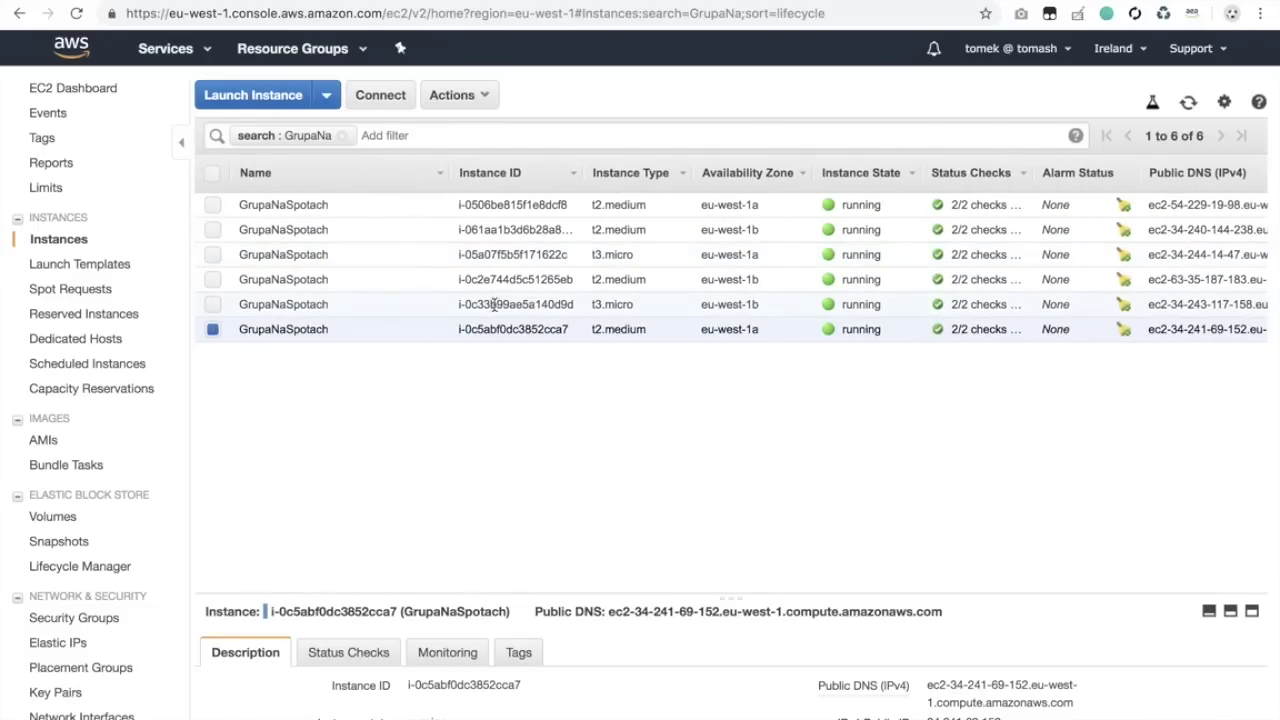
{"action": "left_click", "coordinate": [214, 255]}
{"action": "left_click", "coordinate": [213, 329]}
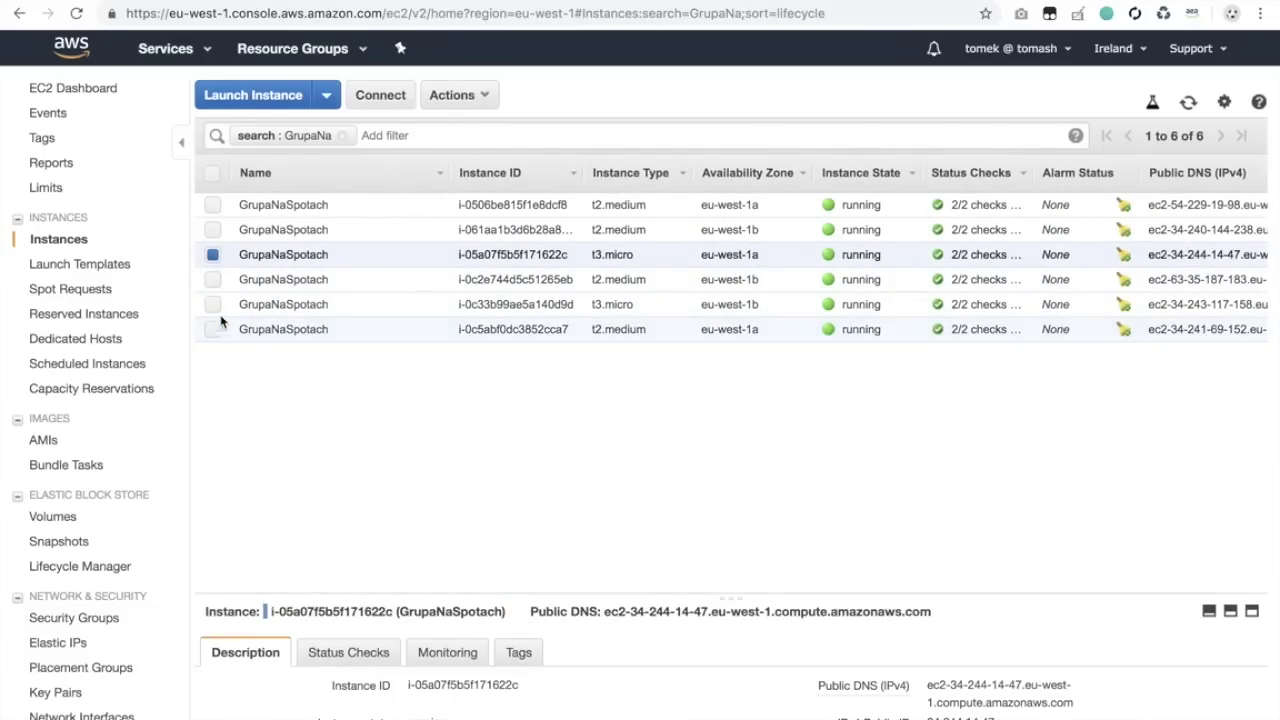
{"action": "scroll", "coordinate": [484, 277], "scroll_direction": "right", "scroll_amount": 10}
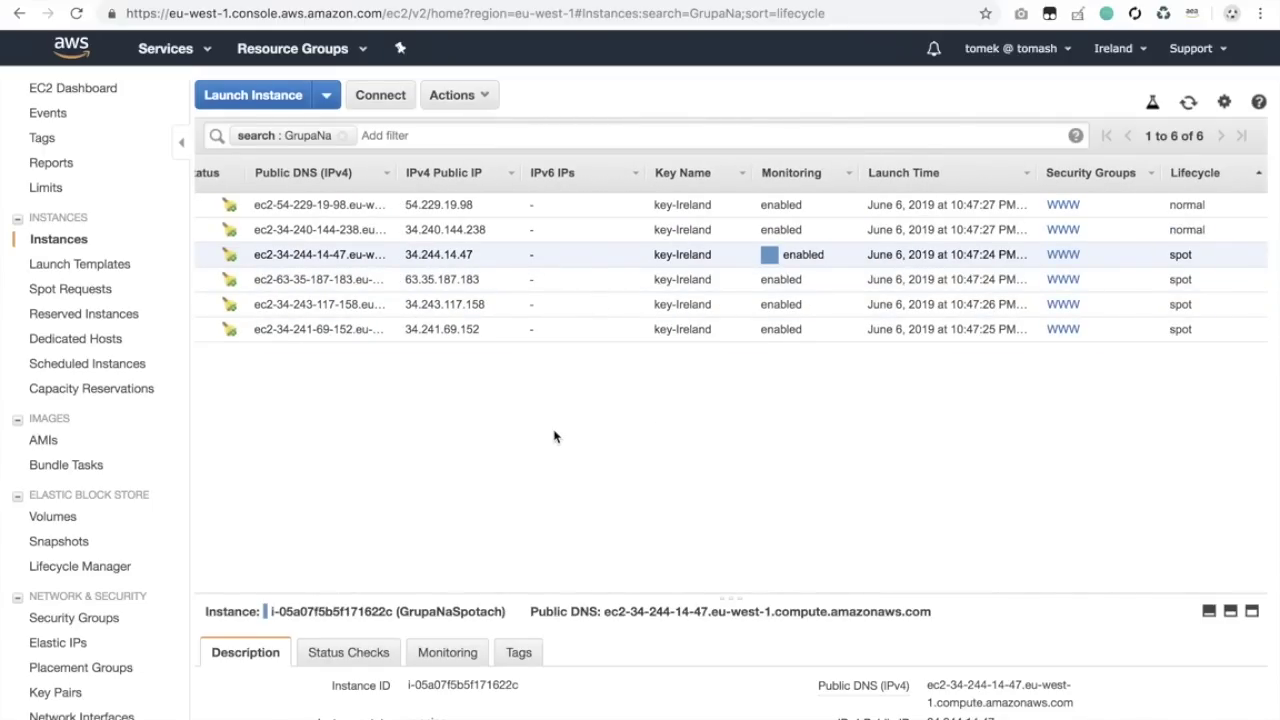
{"action": "scroll", "coordinate": [585, 345], "scroll_direction": "left", "scroll_amount": 10}
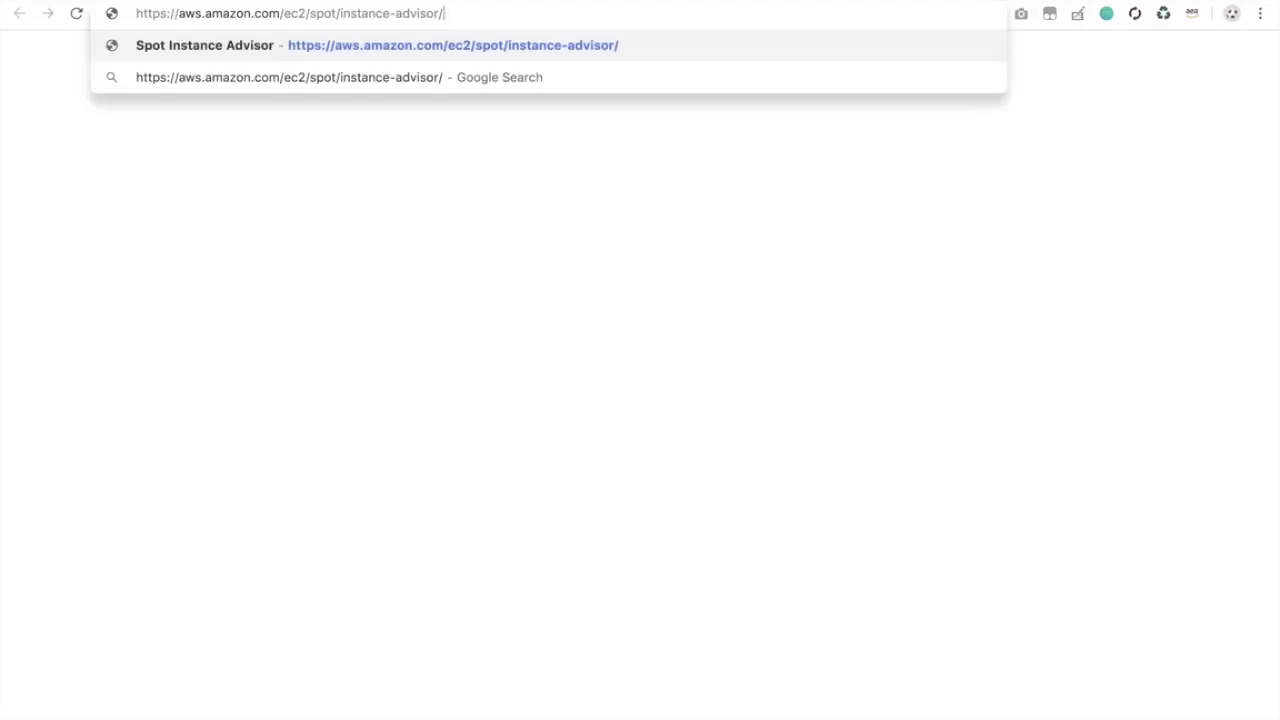
{"action": "key", "text": "Return"}
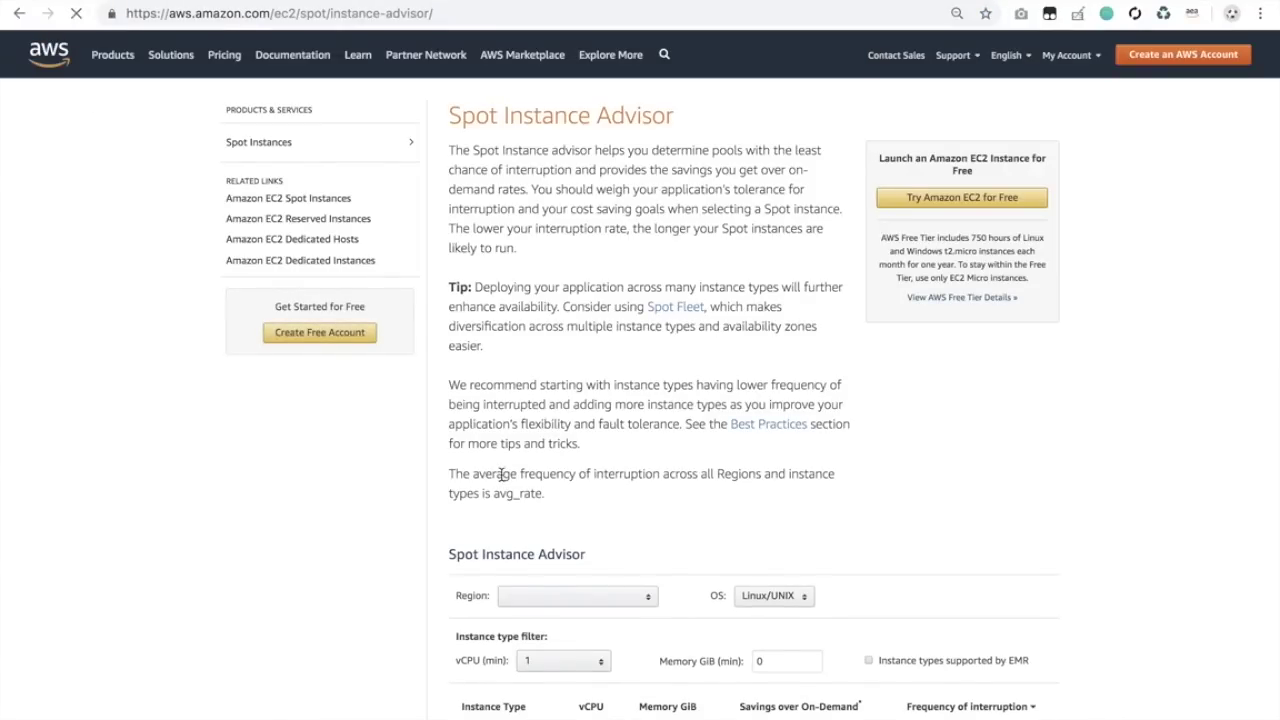
{"action": "scroll", "coordinate": [503, 477], "scroll_direction": "down", "scroll_amount": 3}
{"action": "scroll", "coordinate": [503, 477], "scroll_direction": "down", "scroll_amount": 4}
{"action": "scroll", "coordinate": [503, 479], "scroll_direction": "up", "scroll_amount": 4}
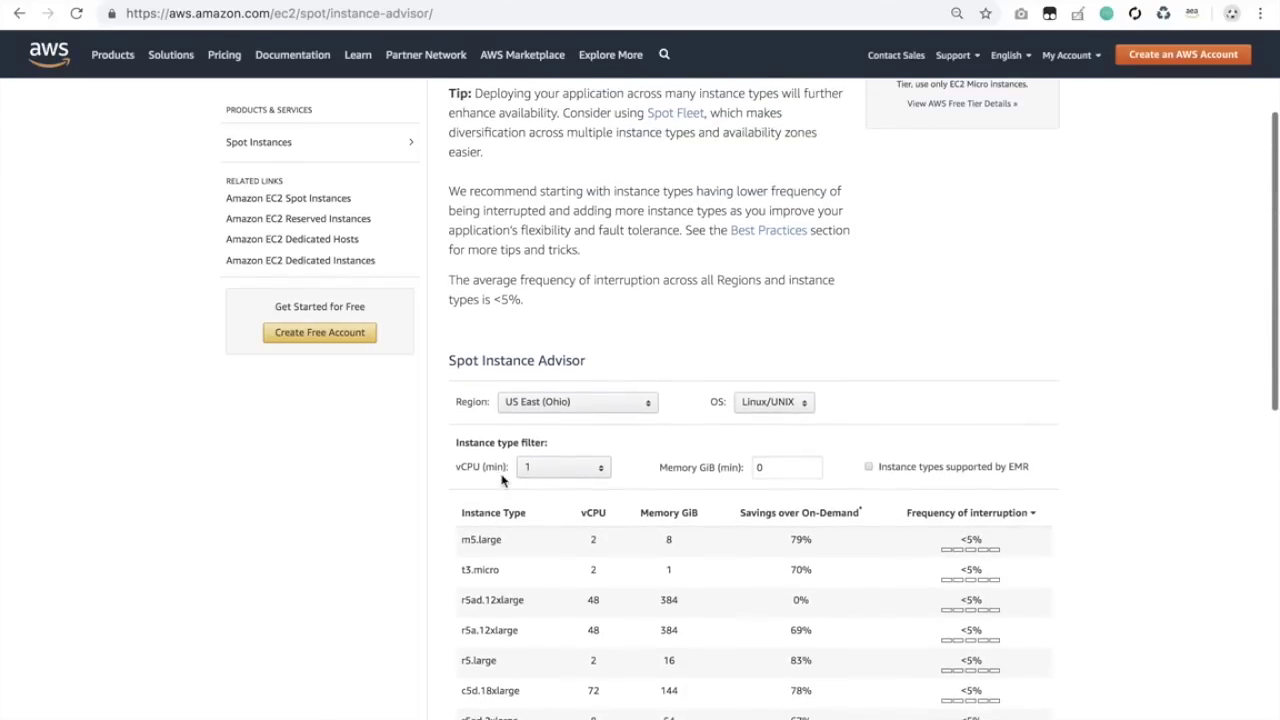
{"action": "scroll", "coordinate": [503, 480], "scroll_direction": "up", "scroll_amount": 5}
{"action": "scroll", "coordinate": [360, 575], "scroll_direction": "right", "scroll_amount": 2}
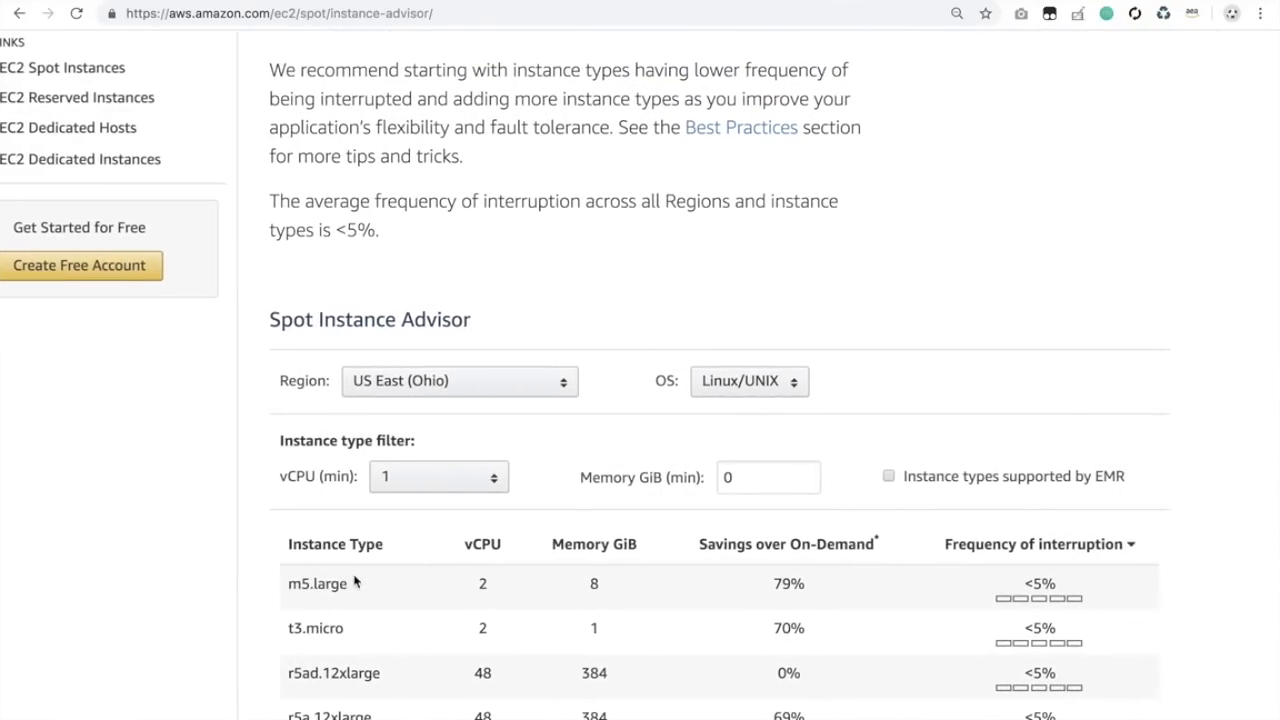
{"action": "scroll", "coordinate": [354, 580], "scroll_direction": "down", "scroll_amount": 1}
{"action": "scroll", "coordinate": [357, 540], "scroll_direction": "down", "scroll_amount": 2}
Filter the Spot Instance Advisor to EU (Ireland) on Linux/UNIX with a minimum of 2 vCPUs and 4 GiB of memory.
{"action": "left_click", "coordinate": [423, 251]}
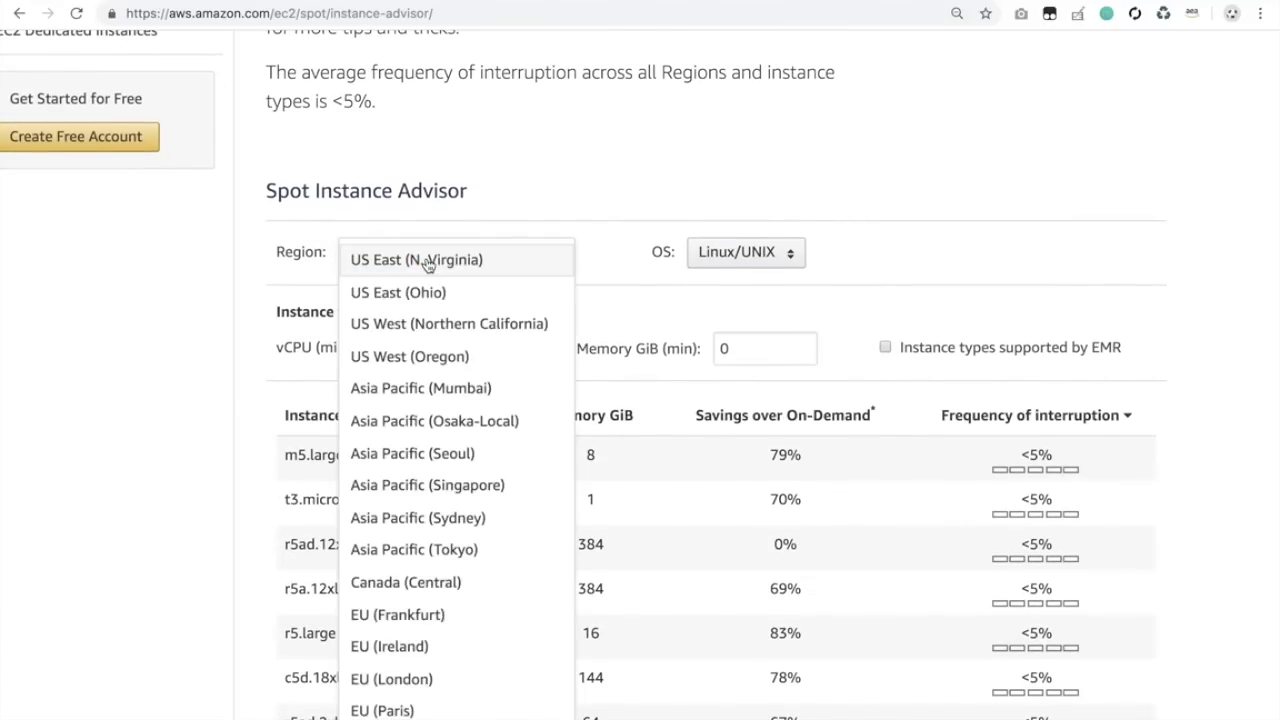
{"action": "left_click", "coordinate": [423, 647]}
{"action": "left_click", "coordinate": [703, 252]}
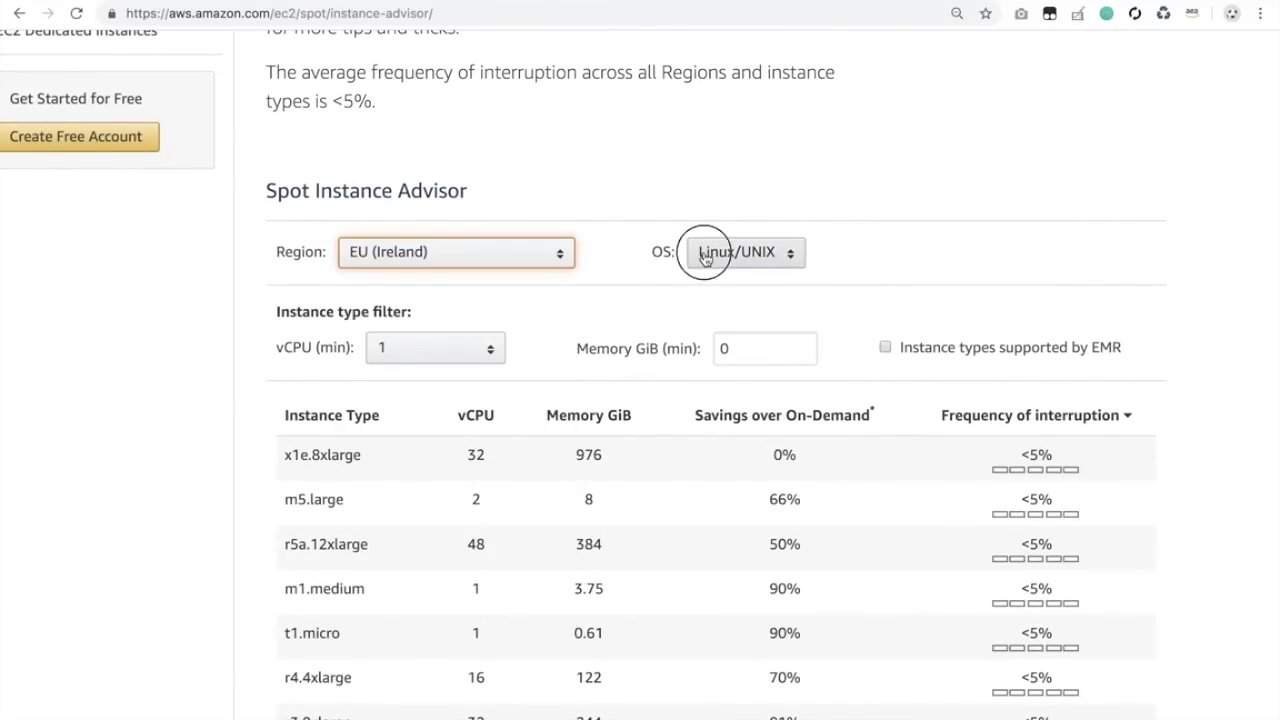
{"action": "left_click", "coordinate": [710, 259]}
{"action": "left_click", "coordinate": [494, 347]}
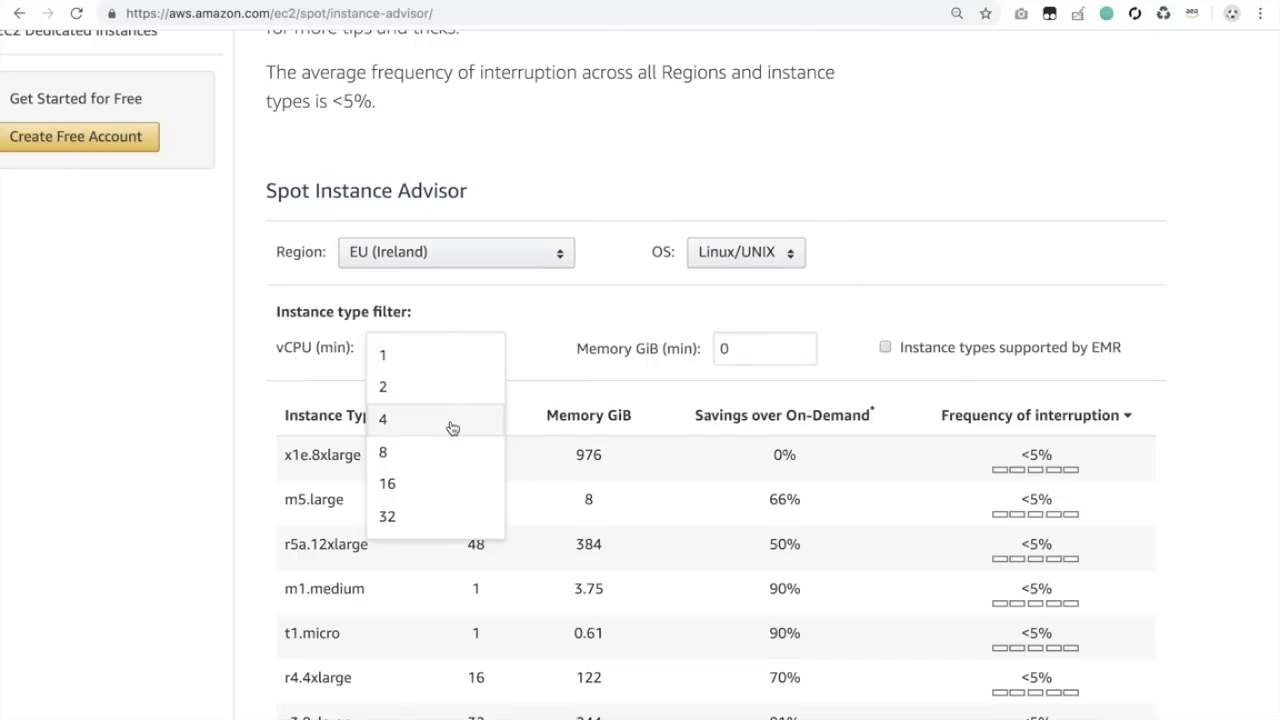
{"action": "left_click", "coordinate": [434, 394]}
{"action": "left_click", "coordinate": [752, 349]}
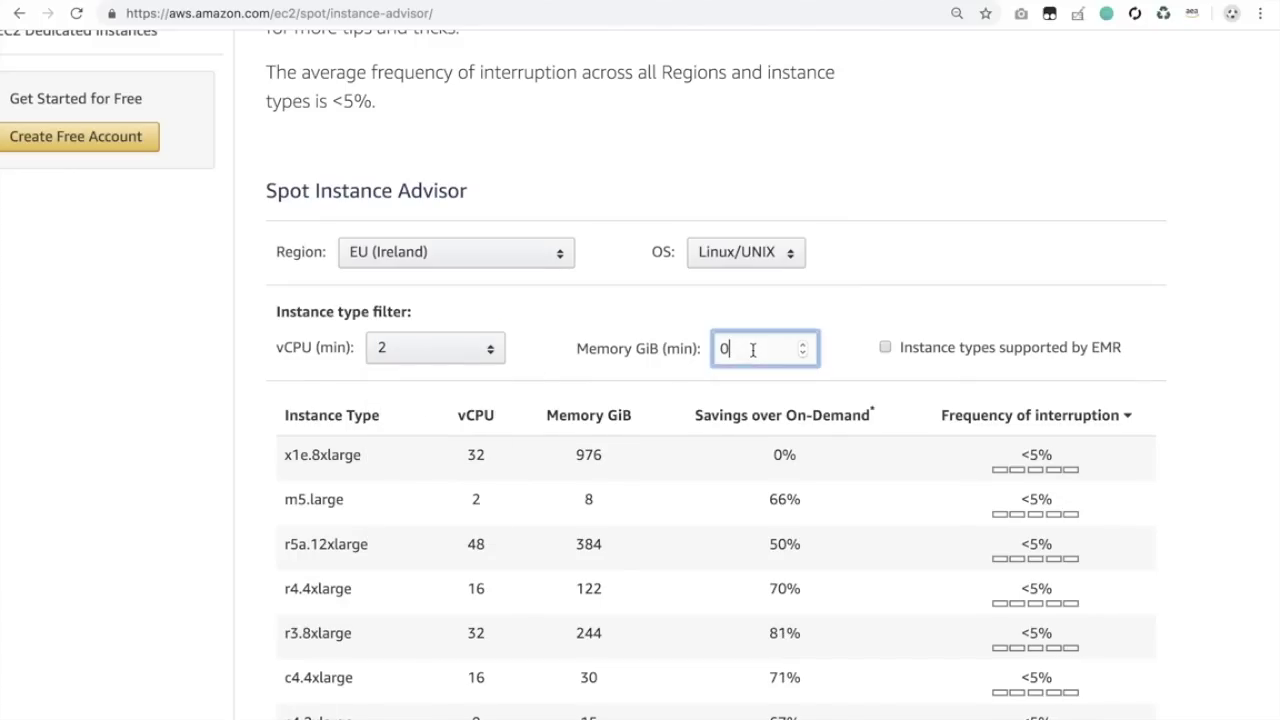
{"action": "type", "text": "4"}
{"action": "left_click", "coordinate": [929, 245]}
Compare the savings over On-Demand for the filtered instance types from m5.large to c5.xlarge.
{"action": "scroll", "coordinate": [929, 251], "scroll_direction": "down", "scroll_amount": 1}
{"action": "scroll", "coordinate": [929, 251], "scroll_direction": "down", "scroll_amount": 3}
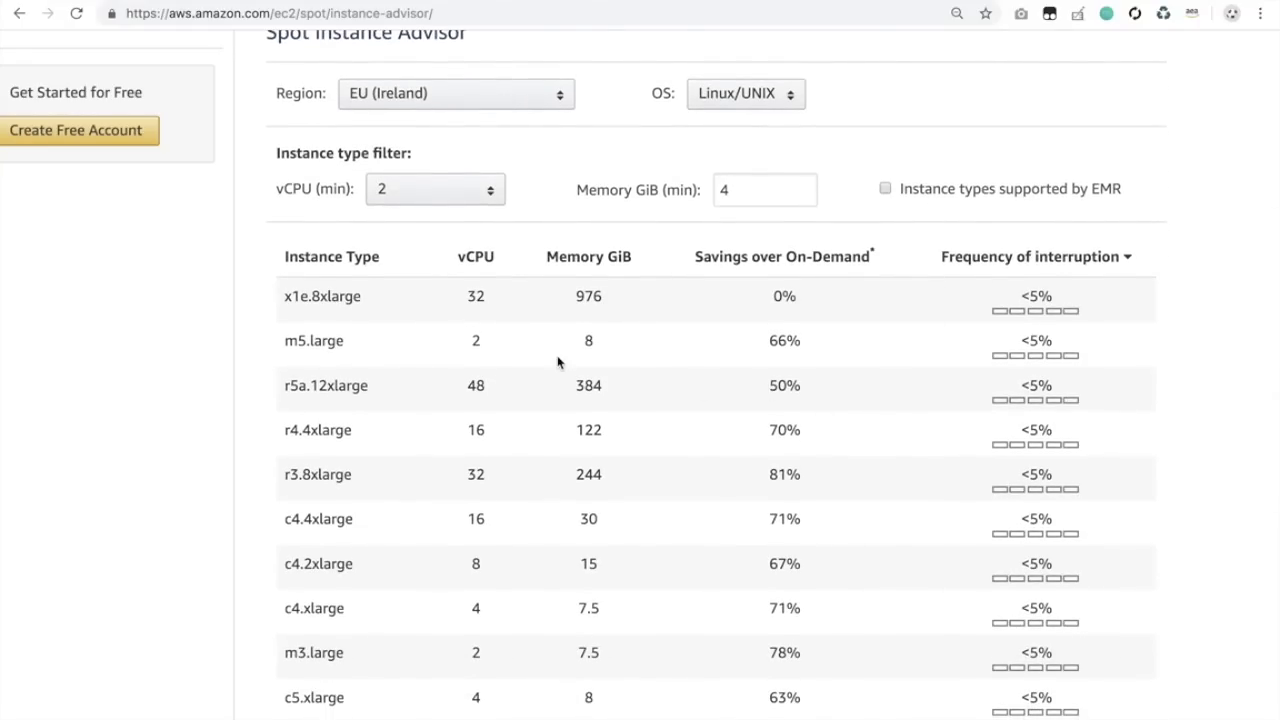
{"action": "scroll", "coordinate": [558, 362], "scroll_direction": "down", "scroll_amount": 2}
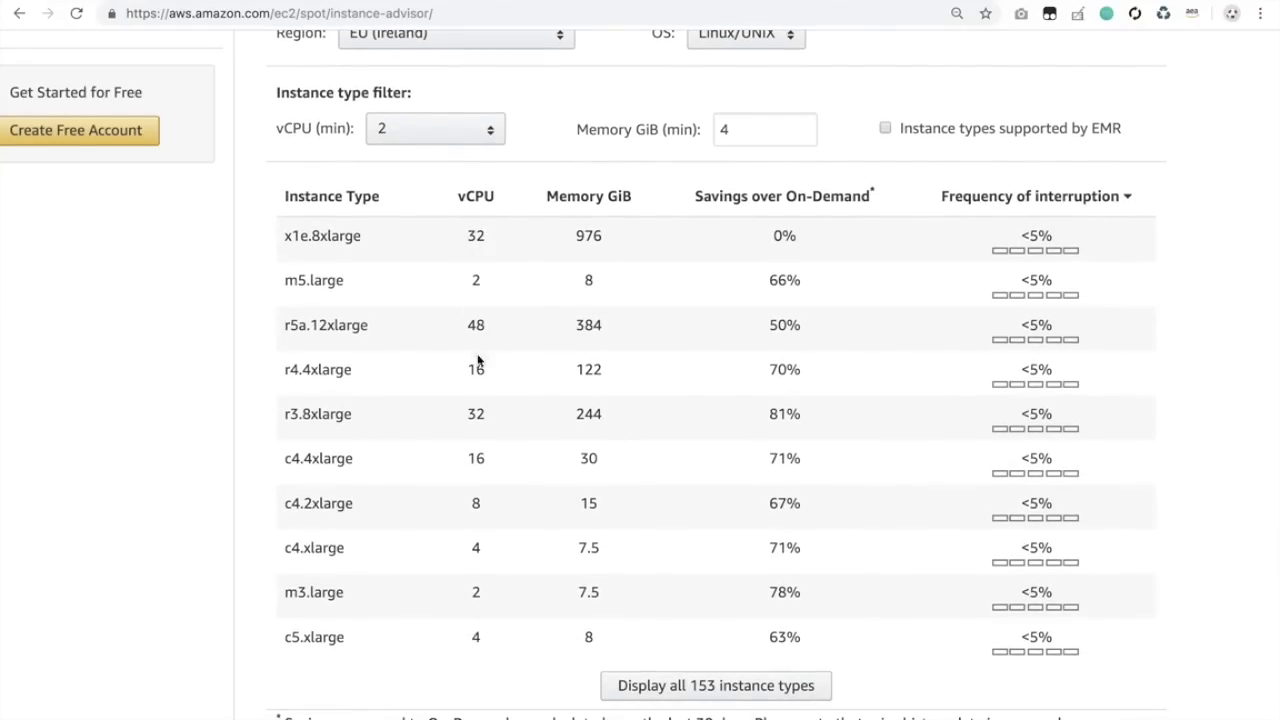
{"action": "scroll", "coordinate": [480, 398], "scroll_direction": "down", "scroll_amount": 1}
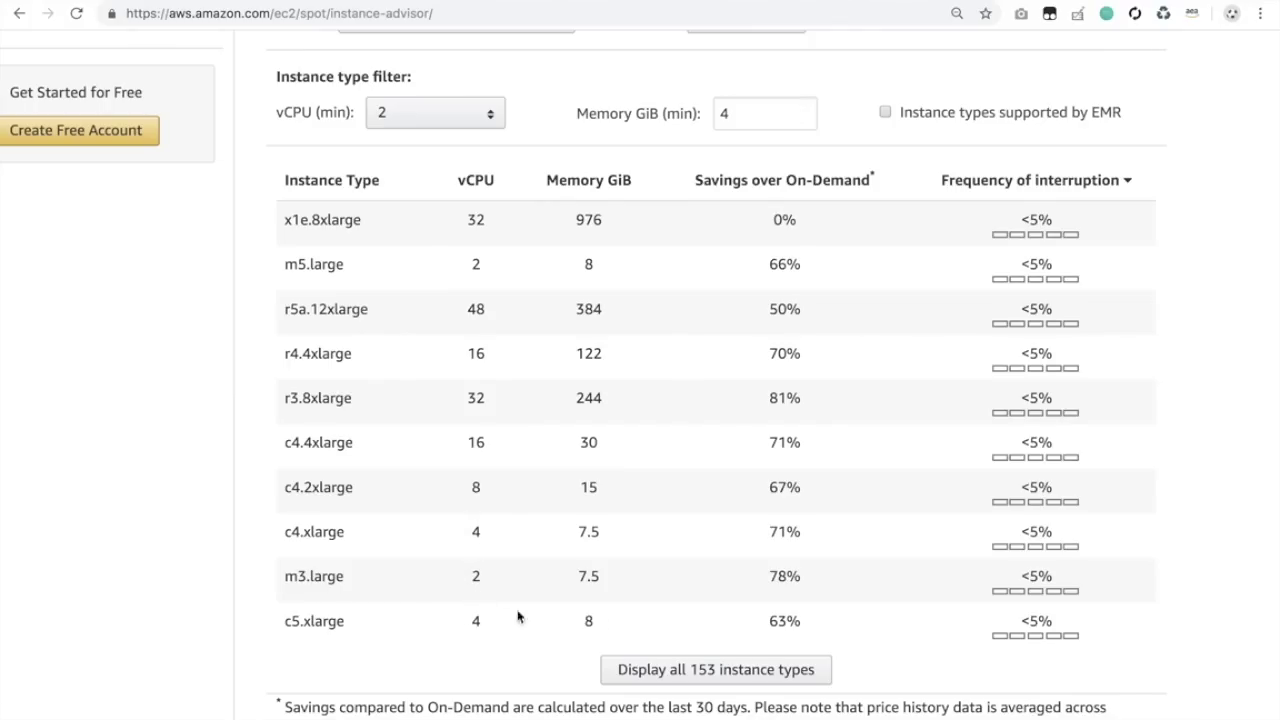
{"action": "left_click_drag", "start_coordinate": [792, 621], "coordinate": [790, 268]}
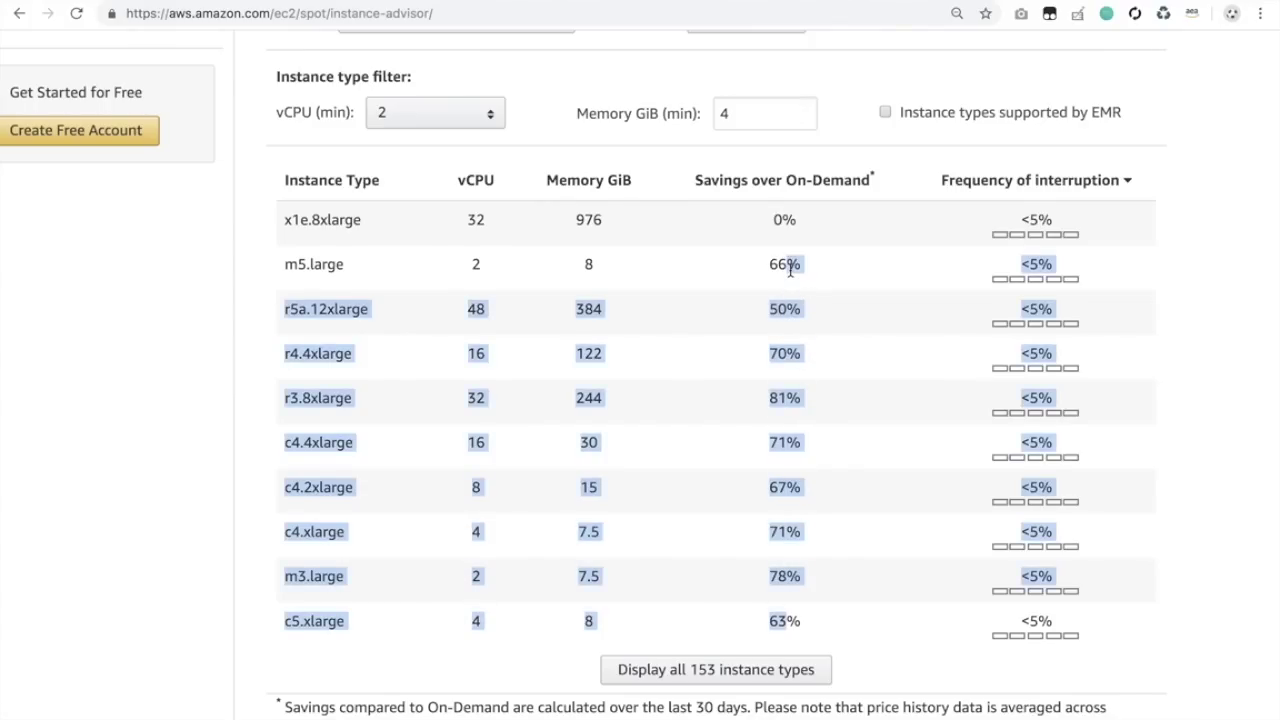
{"action": "left_click", "coordinate": [790, 268]}
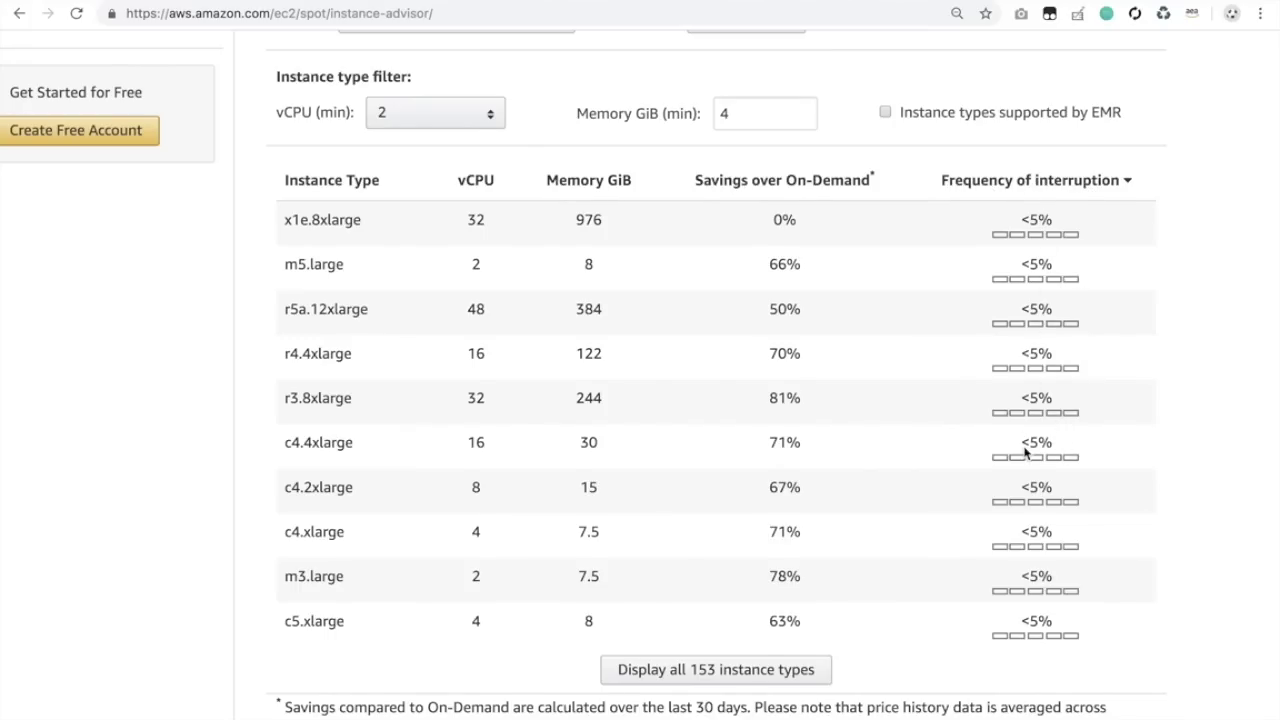
Display all instance types and review how the frequency of interruption varies across the list, including i2.8xlarge.
{"action": "scroll", "coordinate": [1026, 449], "scroll_direction": "down", "scroll_amount": 1}
{"action": "scroll", "coordinate": [790, 560], "scroll_direction": "down", "scroll_amount": 2}
{"action": "left_click", "coordinate": [760, 500]}
{"action": "scroll", "coordinate": [760, 503], "scroll_direction": "down", "scroll_amount": 2}
{"action": "scroll", "coordinate": [760, 503], "scroll_direction": "down", "scroll_amount": 15}
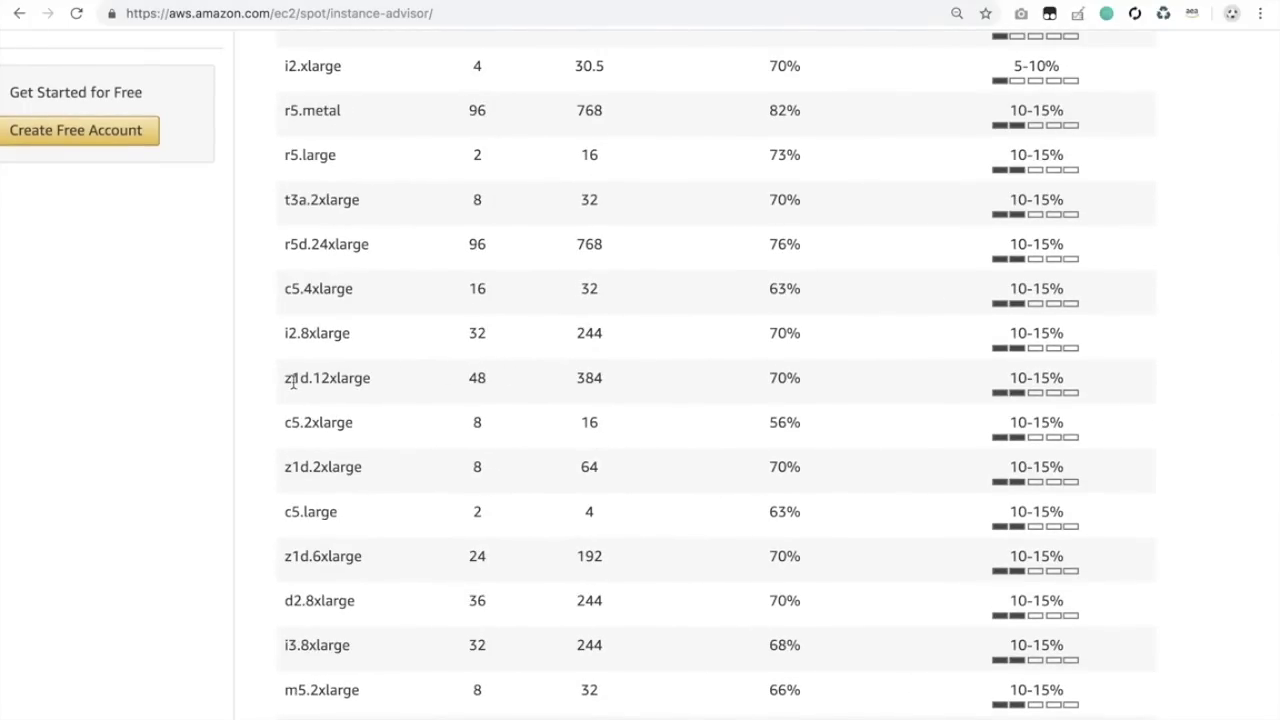
{"action": "left_click_drag", "start_coordinate": [284, 333], "coordinate": [394, 334]}
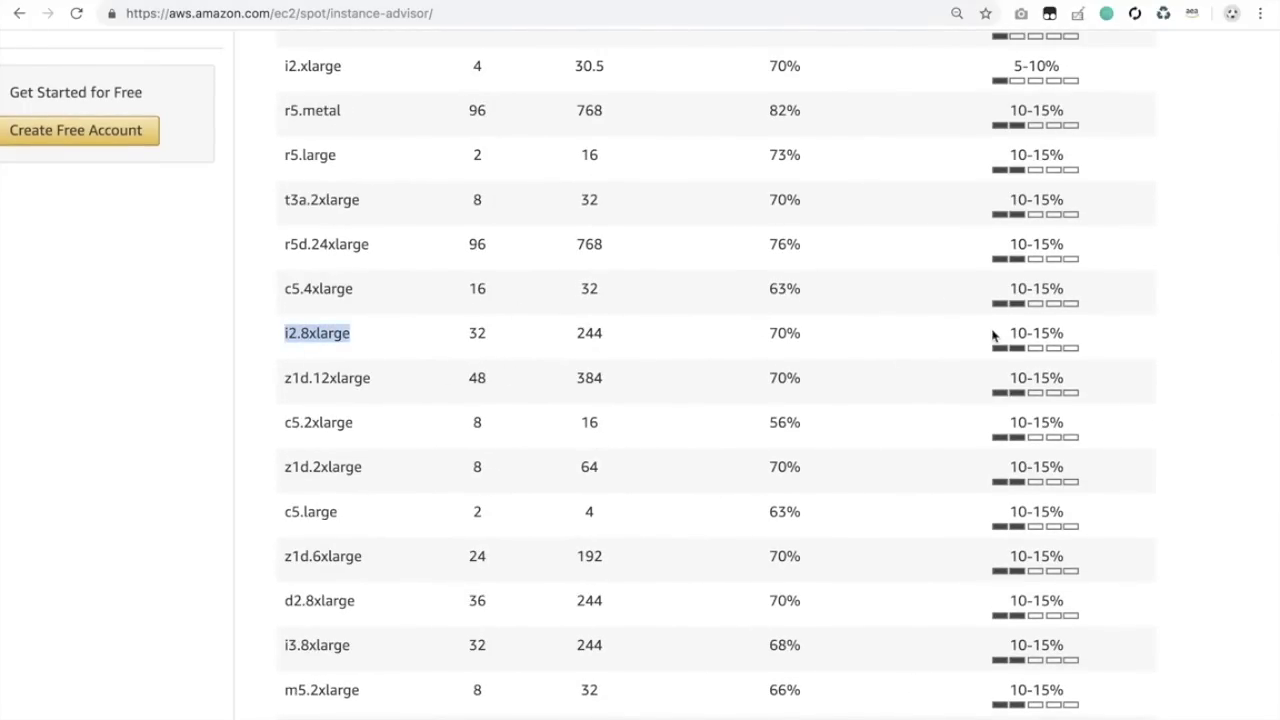
{"action": "scroll", "coordinate": [1048, 366], "scroll_direction": "down", "scroll_amount": 10}
{"action": "scroll", "coordinate": [1046, 366], "scroll_direction": "down", "scroll_amount": 7}
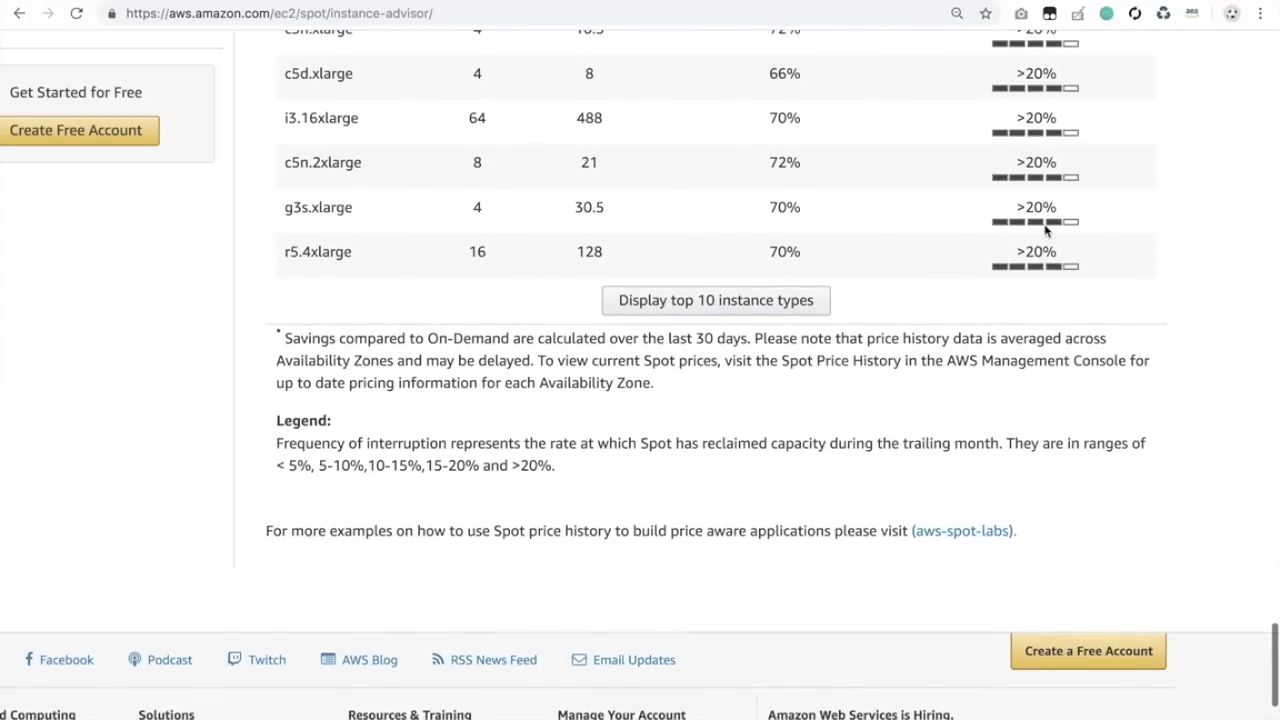
{"action": "scroll", "coordinate": [1046, 280], "scroll_direction": "up", "scroll_amount": 12}
{"action": "scroll", "coordinate": [1046, 297], "scroll_direction": "up", "scroll_amount": 15}
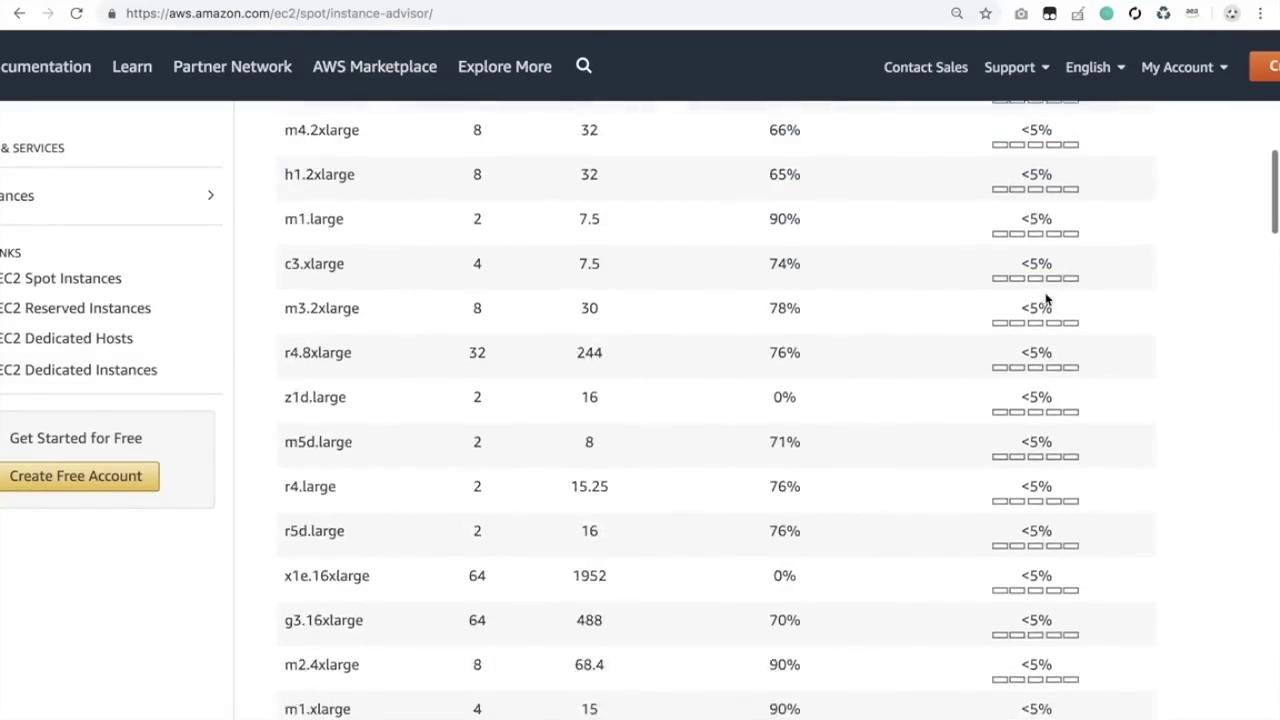
{"action": "scroll", "coordinate": [1046, 293], "scroll_direction": "up", "scroll_amount": 6}
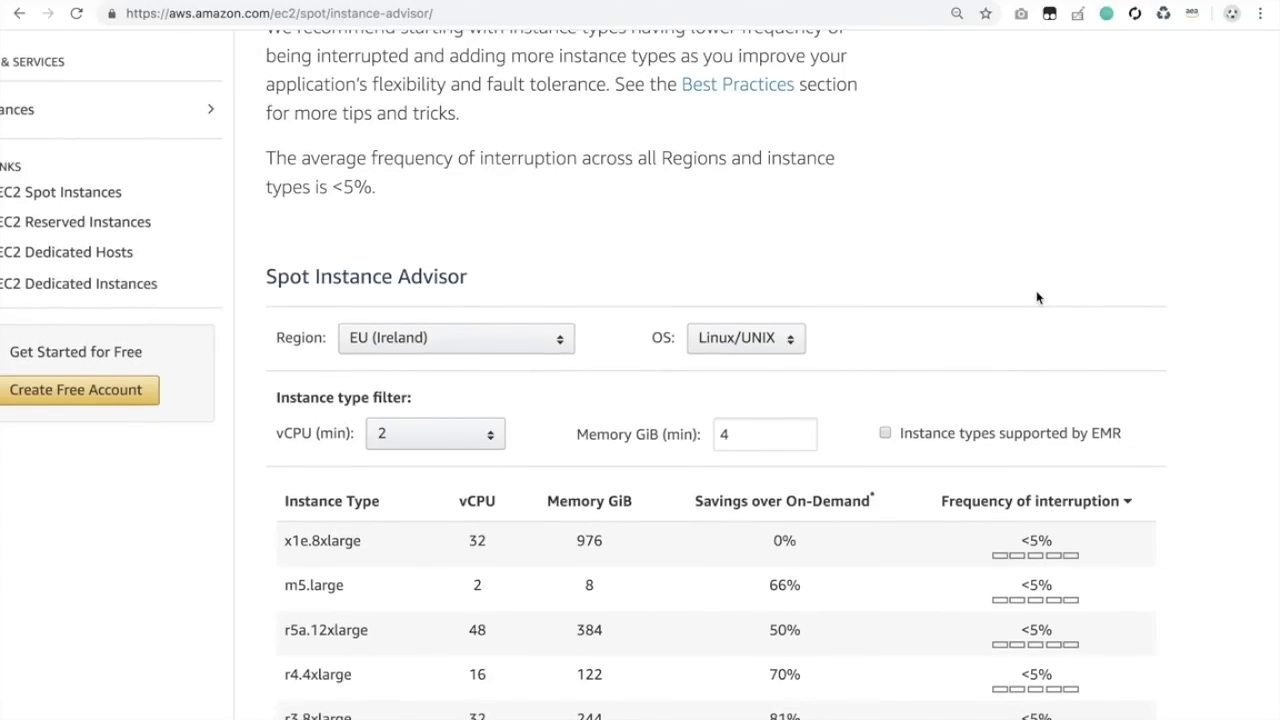
Switch back to the EC2 console and select the m3.large entry in the Reserved Instances list.
{"action": "left_click", "coordinate": [325, 4]}
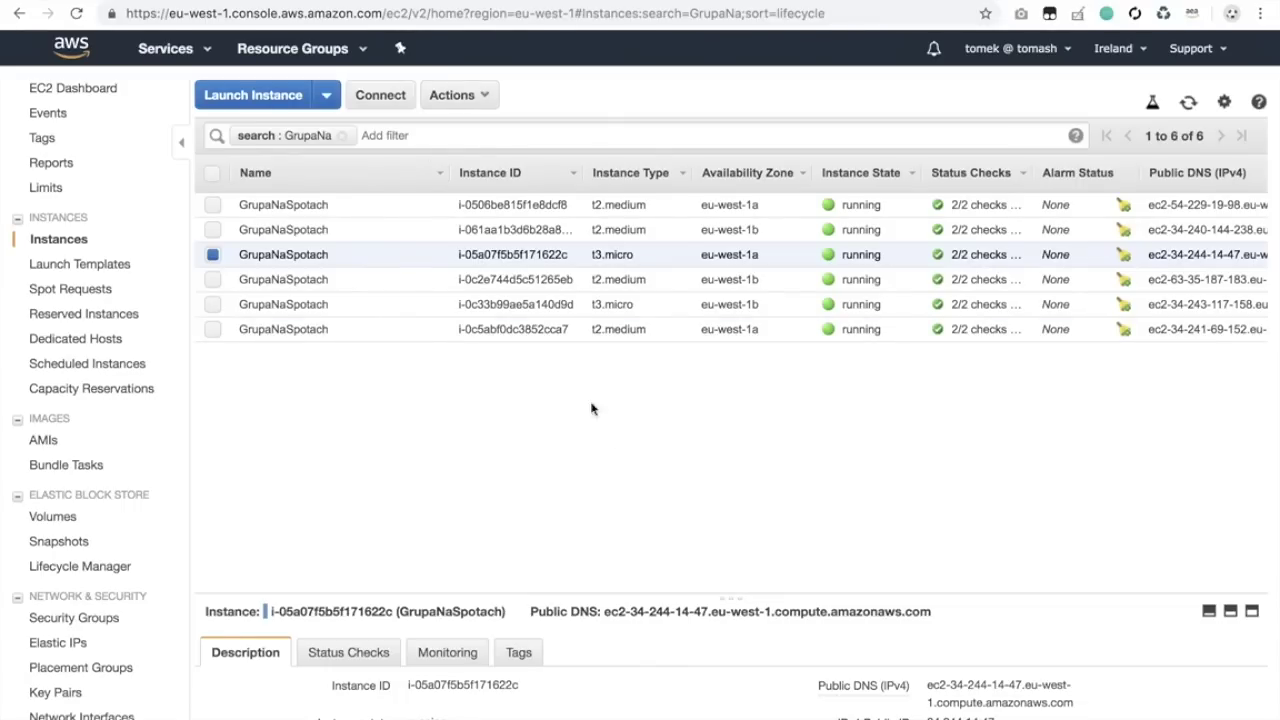
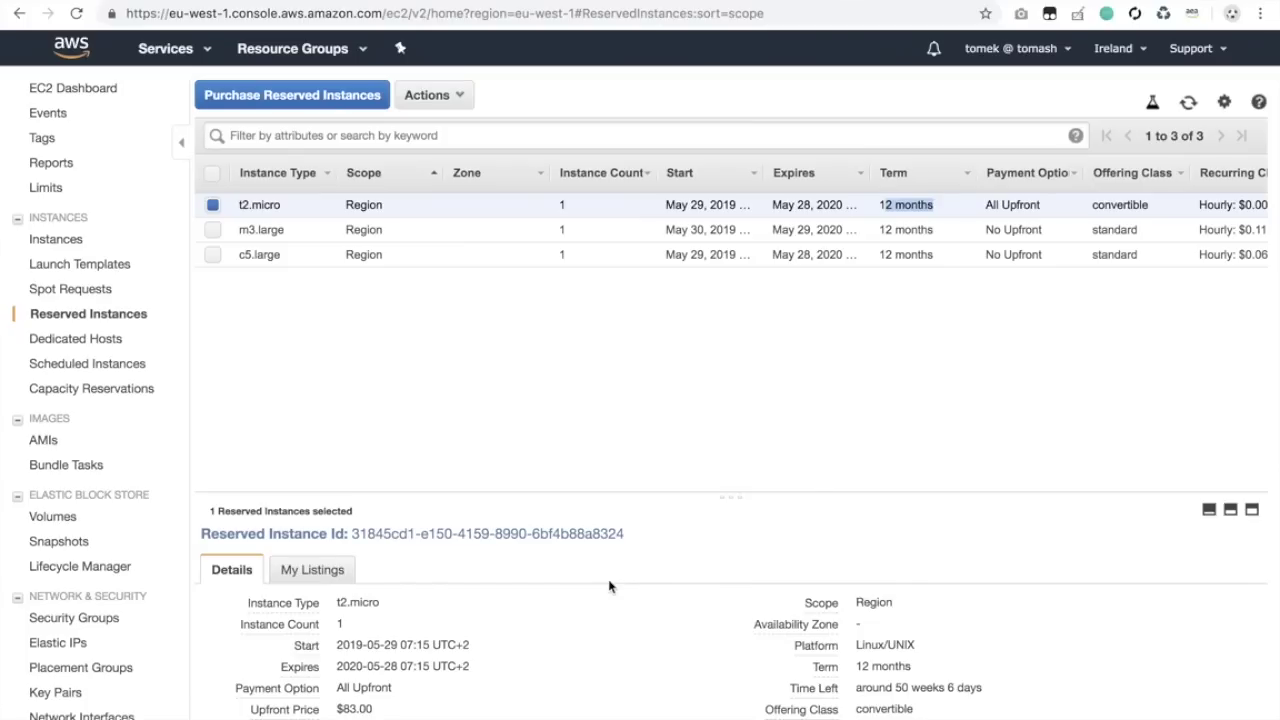
{"action": "left_click_drag", "start_coordinate": [308, 234], "coordinate": [243, 234]}
{"action": "left_click", "coordinate": [242, 234]}
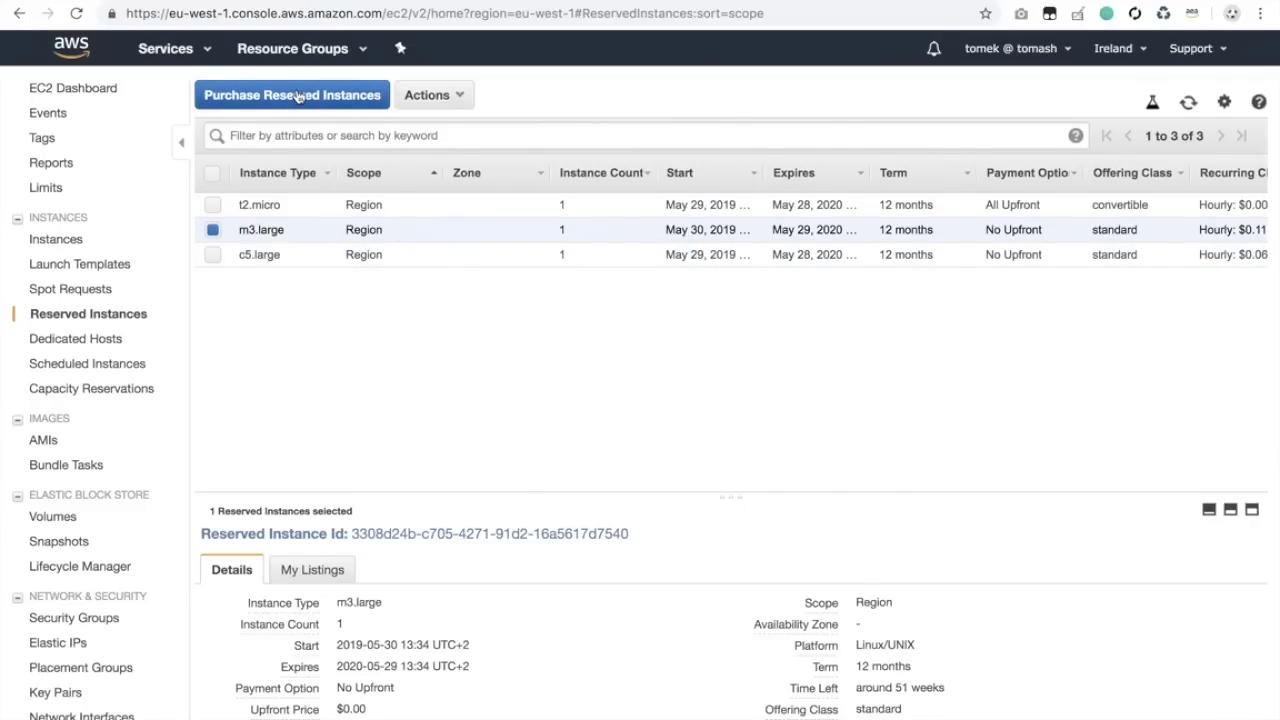
Start a Reserved Instance purchase and set the instance type to c5.2xlarge with a term of 1 months - 12 months.
{"action": "left_click", "coordinate": [327, 103]}
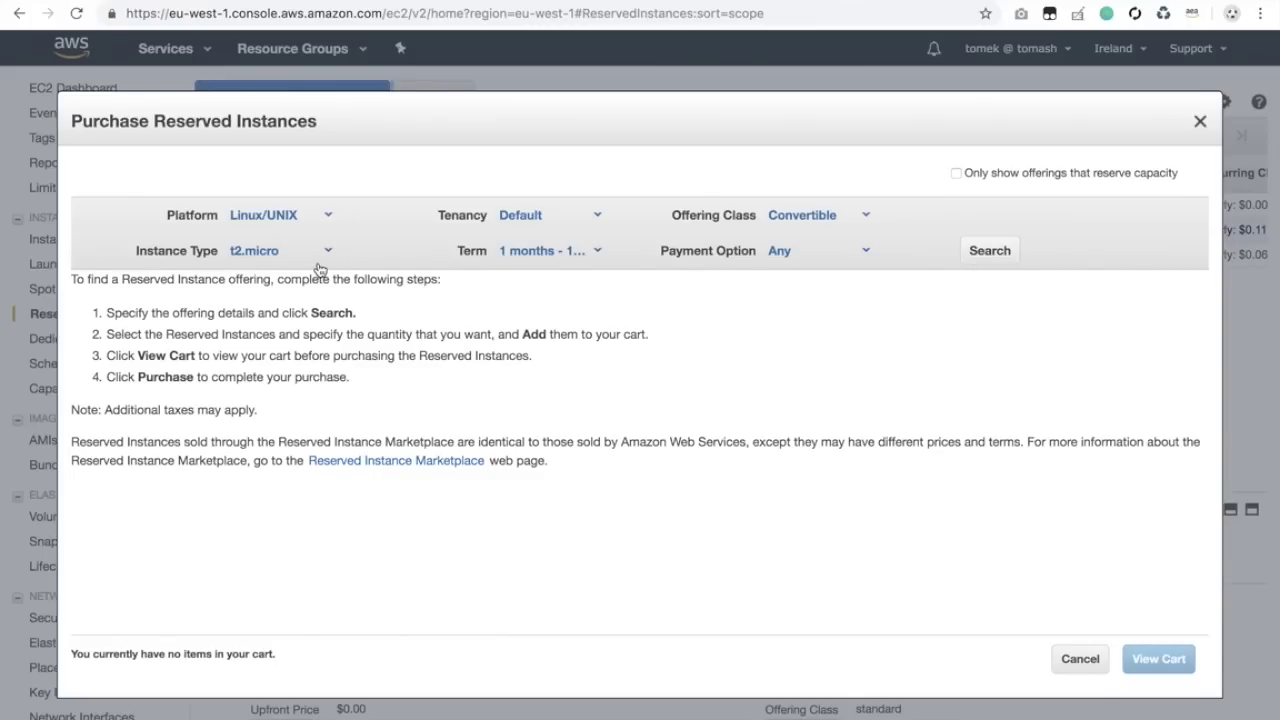
{"action": "left_click", "coordinate": [277, 252]}
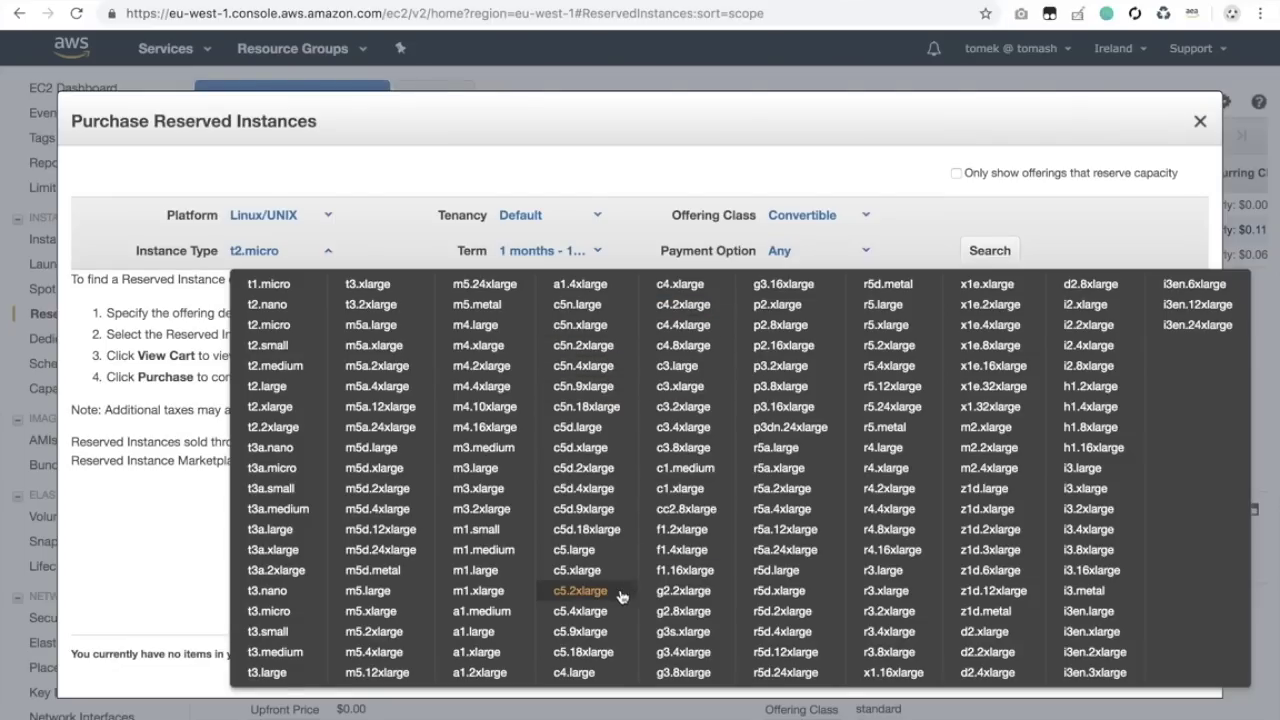
{"action": "left_click", "coordinate": [580, 591]}
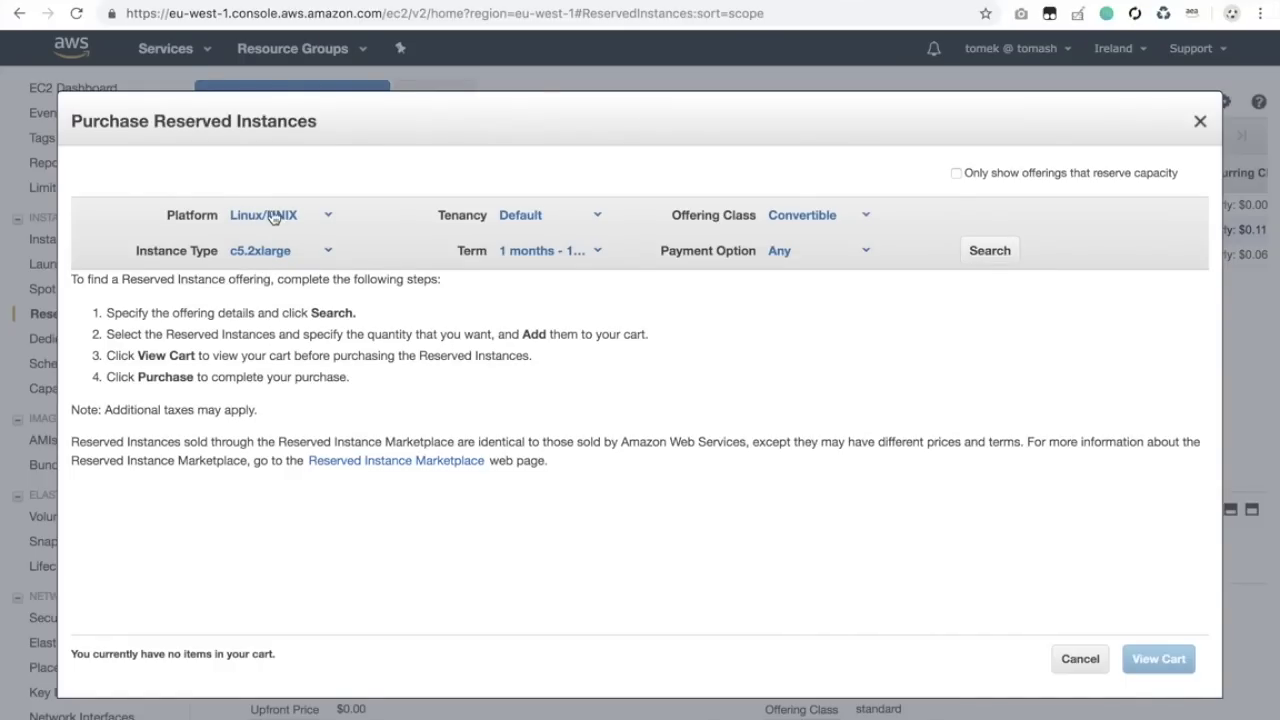
{"action": "left_click", "coordinate": [528, 252]}
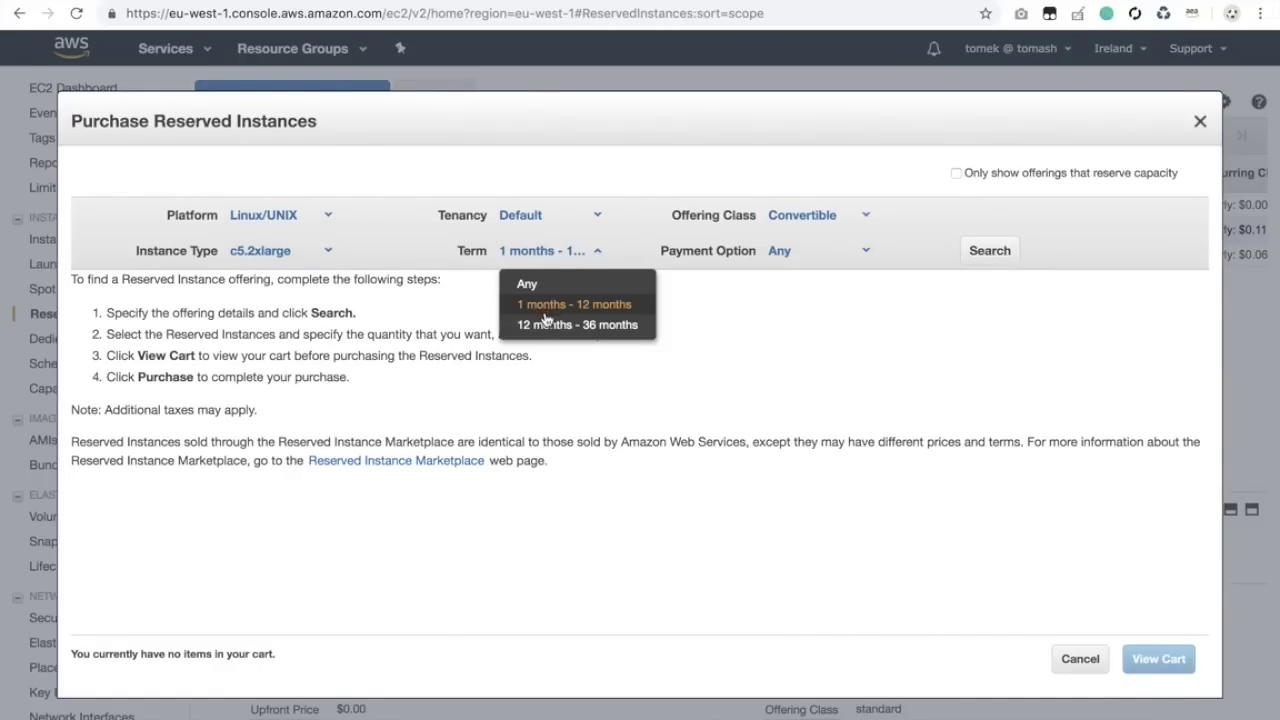
{"action": "left_click", "coordinate": [609, 306]}
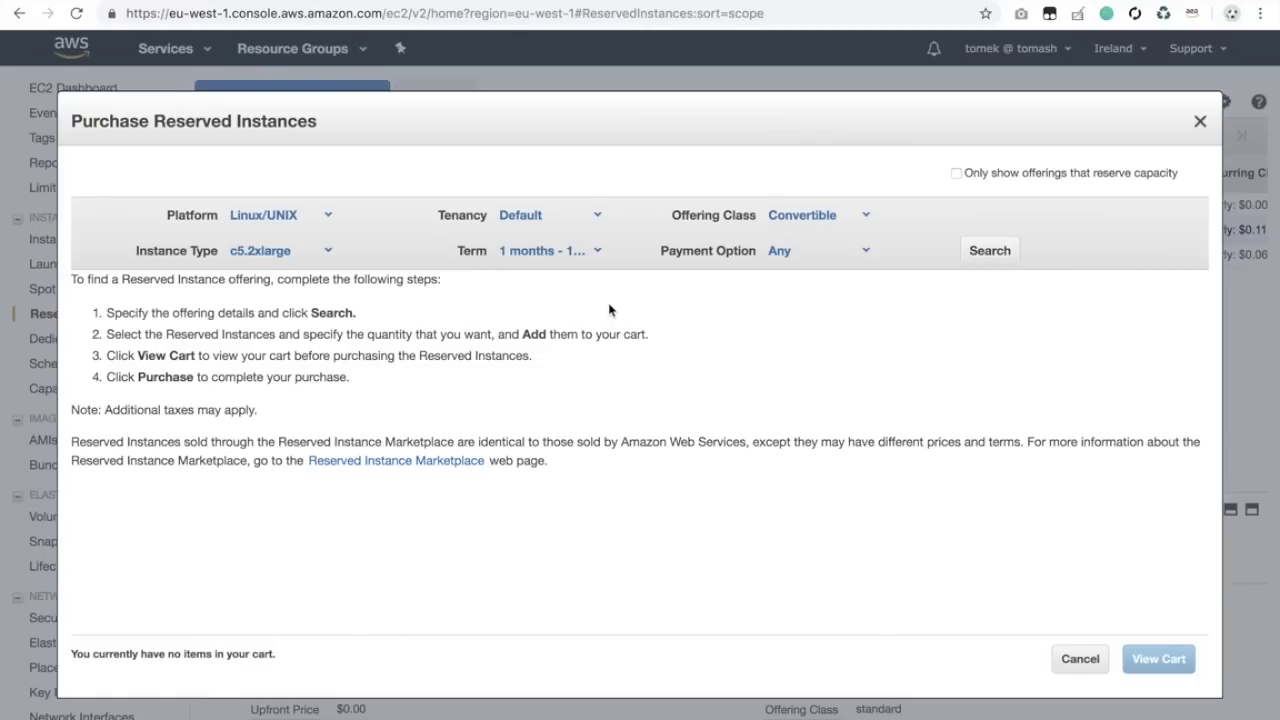
Search the c5.2xlarge offerings with the Convertible offering class and the payment option left at Any.
{"action": "left_click", "coordinate": [798, 216]}
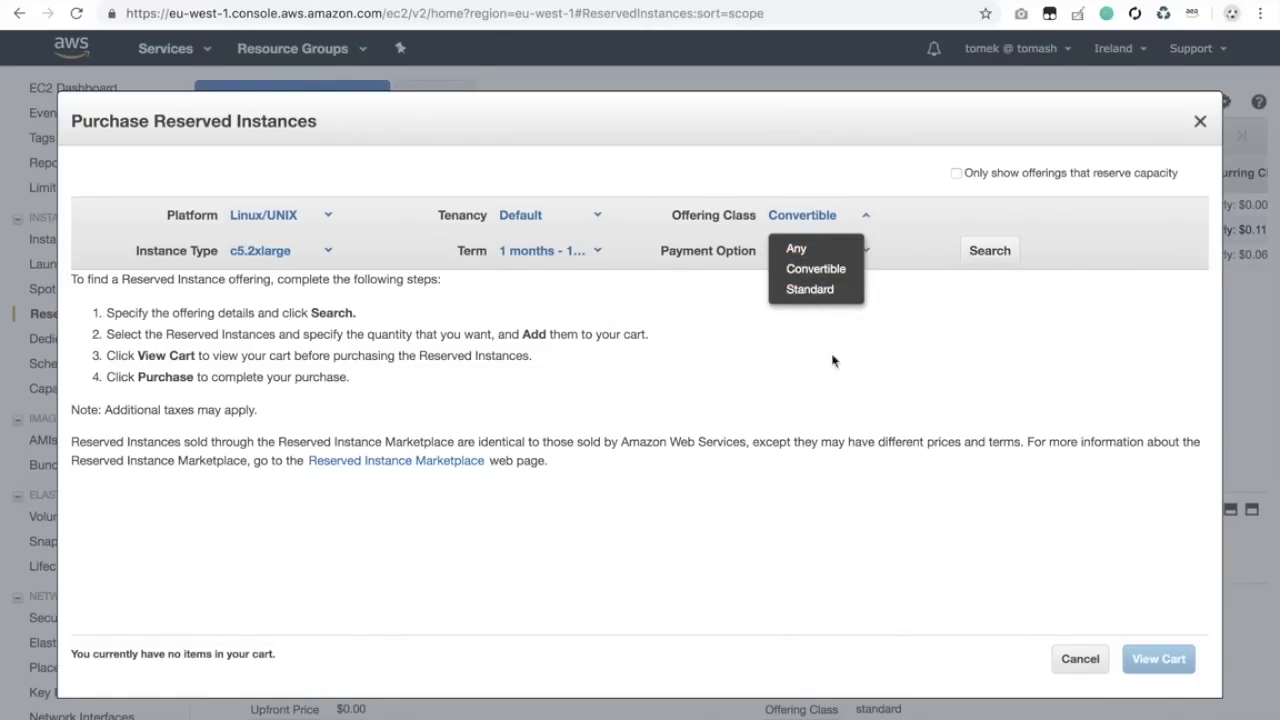
{"action": "left_click", "coordinate": [828, 272]}
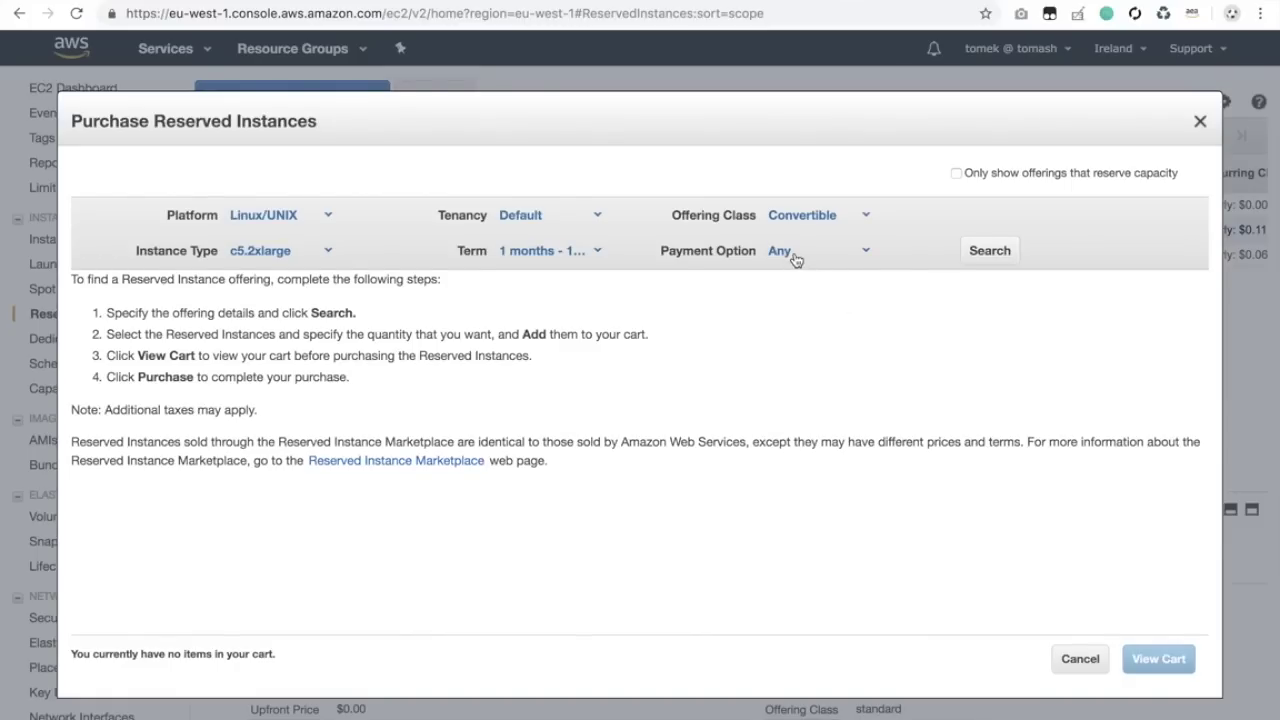
{"action": "left_click", "coordinate": [790, 261]}
{"action": "left_click", "coordinate": [744, 296]}
{"action": "left_click", "coordinate": [975, 254]}
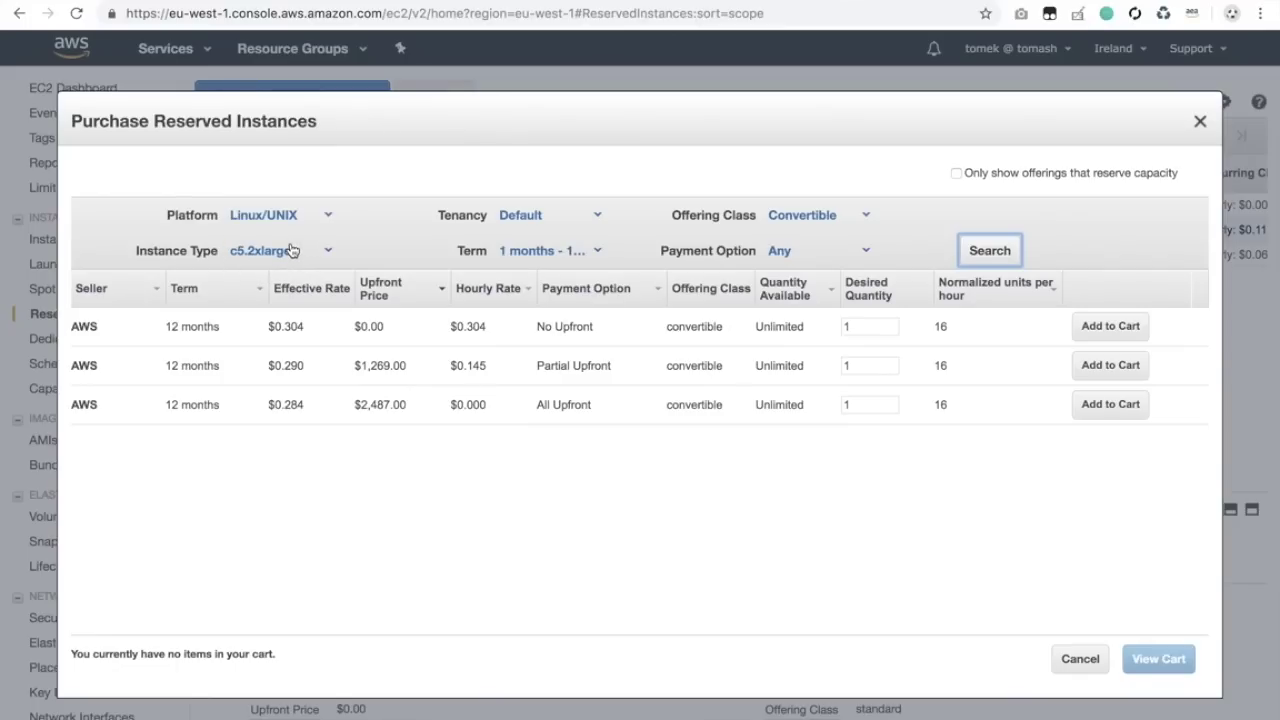
Compare the No Upfront offering's hourly rate with the All Upfront offering's upfront price.
{"action": "left_click_drag", "start_coordinate": [537, 326], "coordinate": [445, 337]}
{"action": "left_click", "coordinate": [474, 340]}
{"action": "left_click_drag", "start_coordinate": [604, 405], "coordinate": [368, 400]}
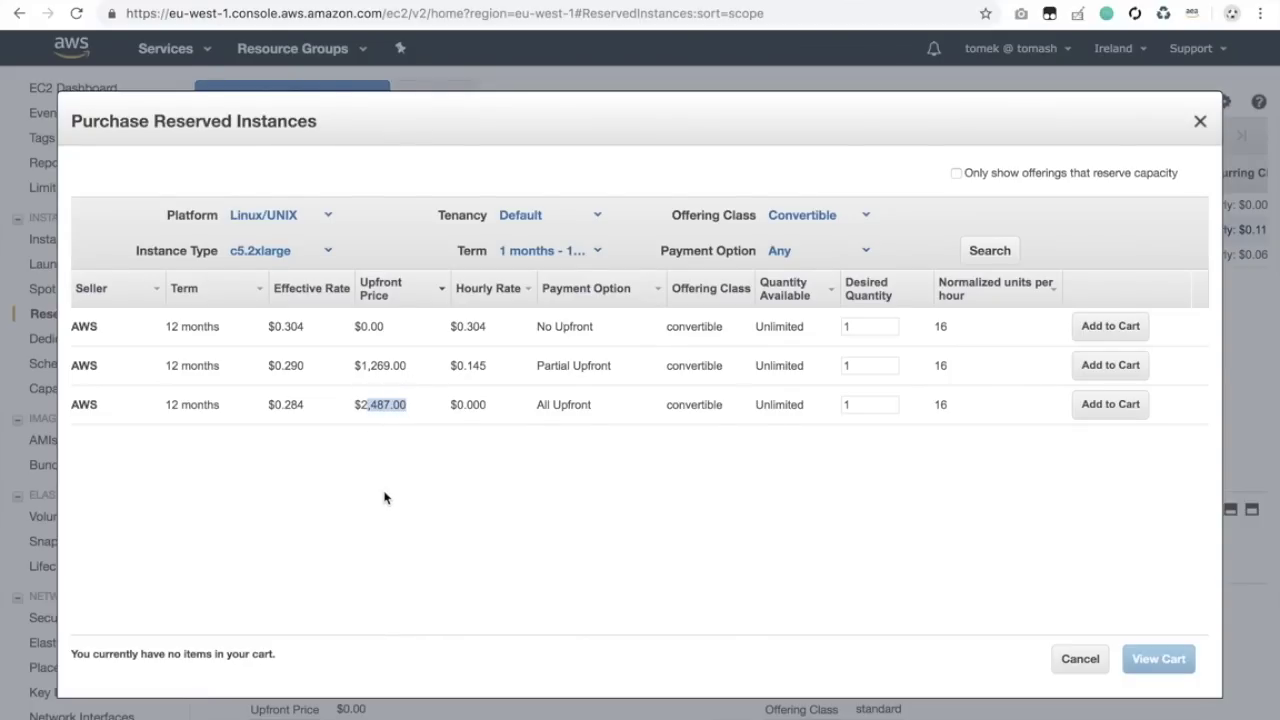
{"action": "left_click_drag", "start_coordinate": [487, 327], "coordinate": [449, 327]}
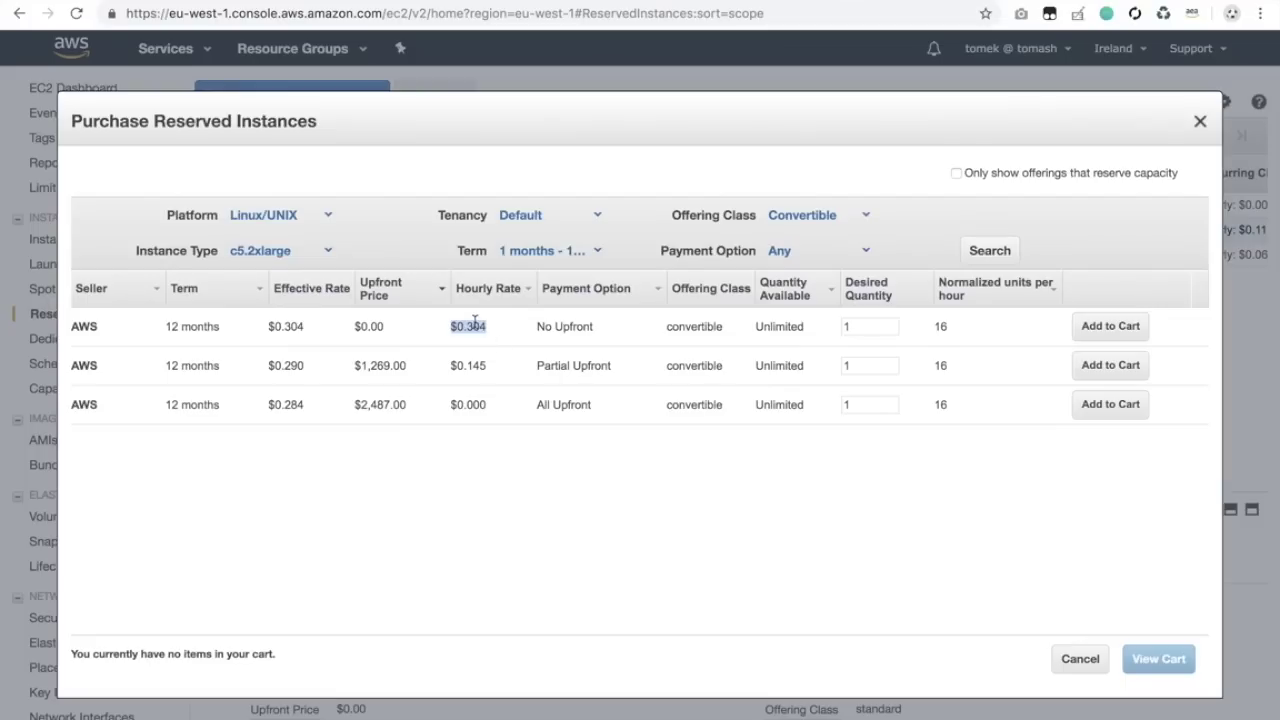
{"action": "left_click_drag", "start_coordinate": [352, 403], "coordinate": [451, 403]}
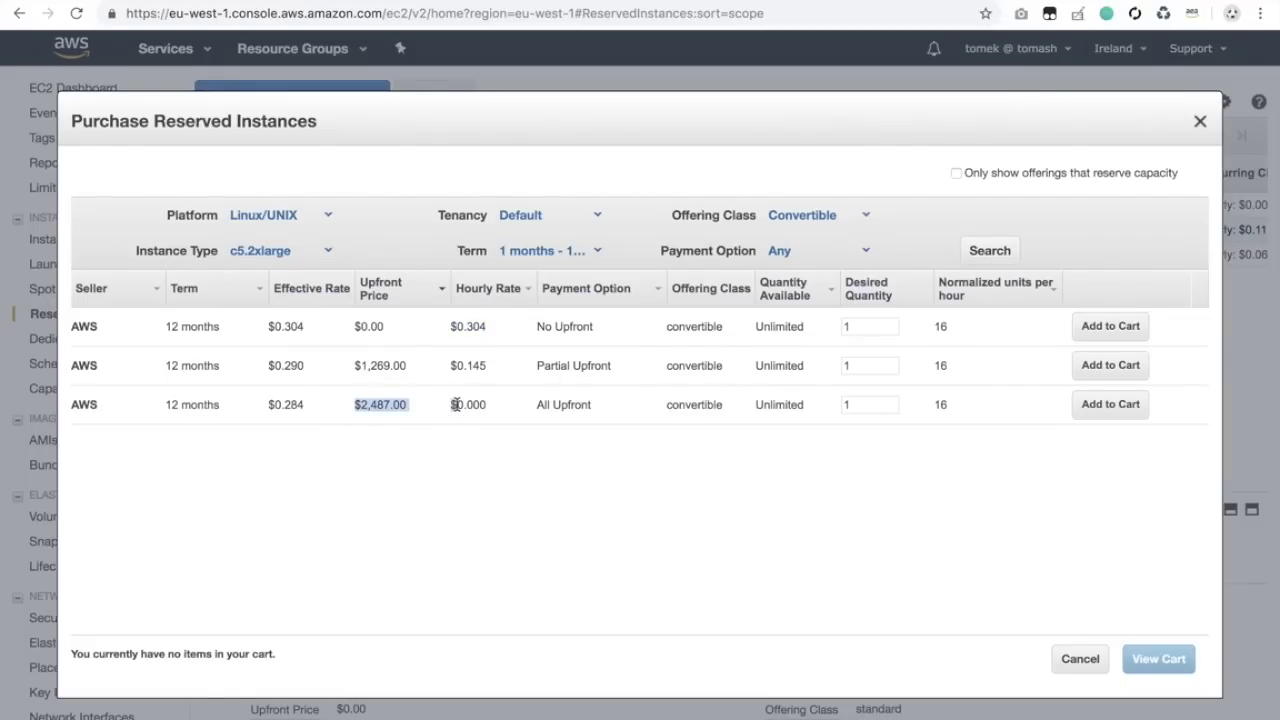
{"action": "left_click", "coordinate": [495, 428]}
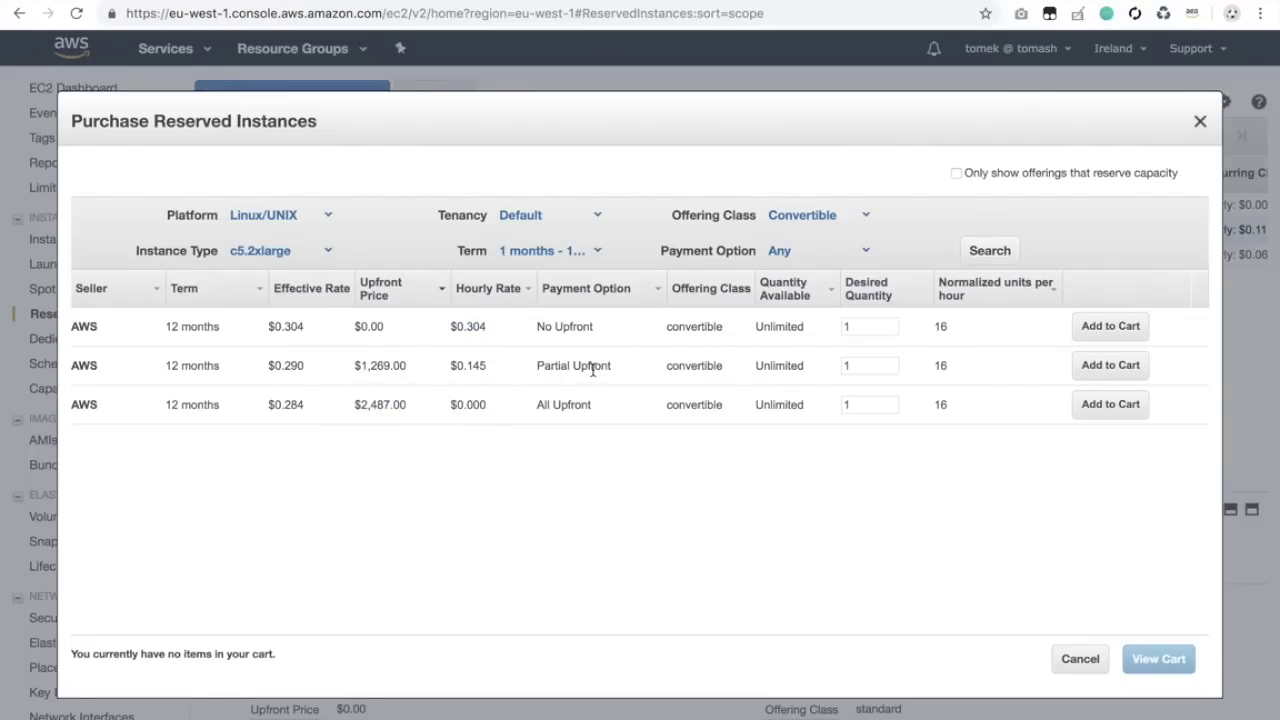
Check the Partial Upfront offering's upfront price and hourly rate against the No Upfront hourly rate.
{"action": "left_click_drag", "start_coordinate": [623, 366], "coordinate": [372, 363]}
{"action": "left_click", "coordinate": [380, 363]}
{"action": "left_click", "coordinate": [420, 383]}
{"action": "left_click_drag", "start_coordinate": [592, 325], "coordinate": [482, 325]}
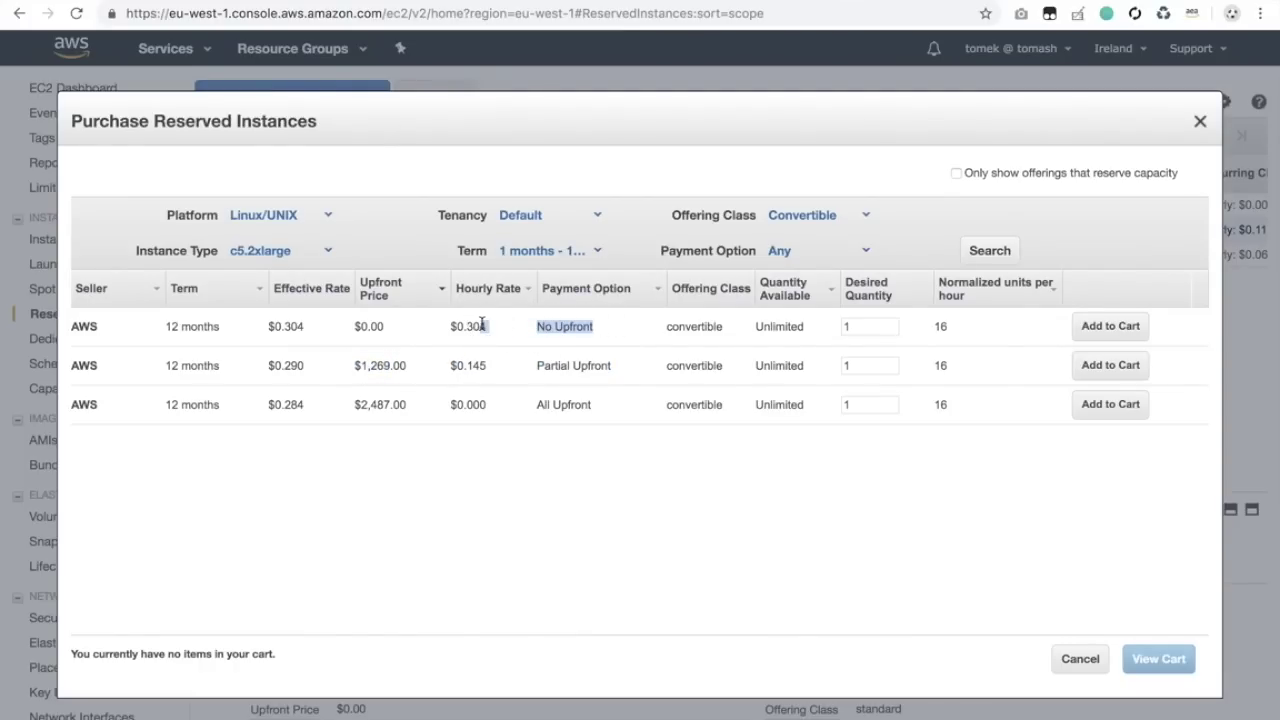
{"action": "left_click", "coordinate": [478, 335]}
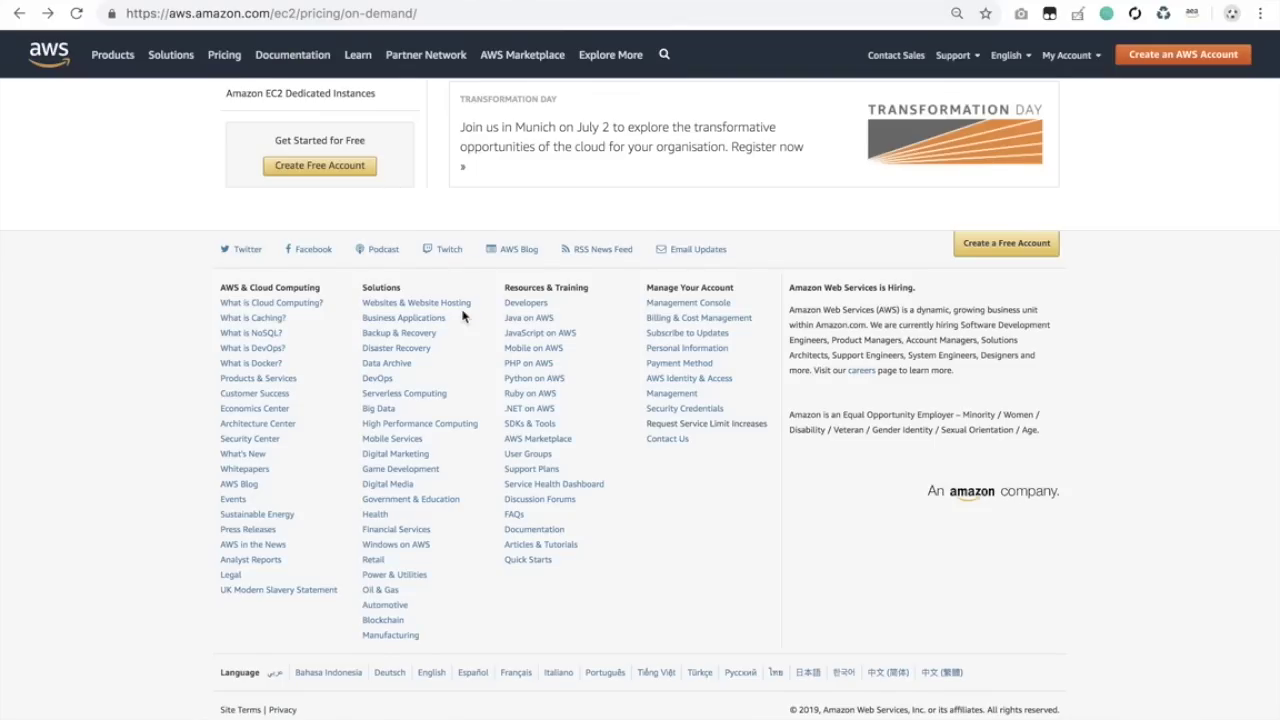
On the EC2 On-Demand pricing page, find "c5.2" and enlarge the page to read the c5.2xlarge hourly price.
{"action": "scroll", "coordinate": [463, 316], "scroll_direction": "up", "scroll_amount": 20}
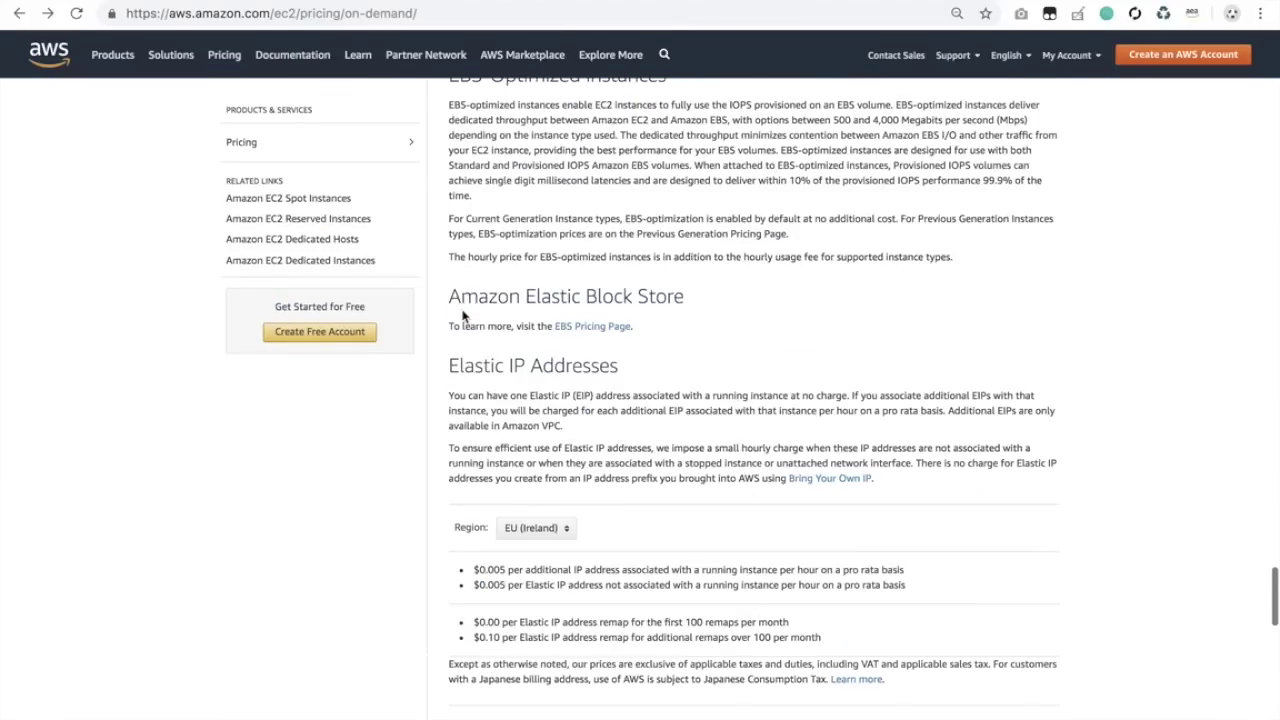
{"action": "scroll", "coordinate": [465, 328], "scroll_direction": "up", "scroll_amount": 15}
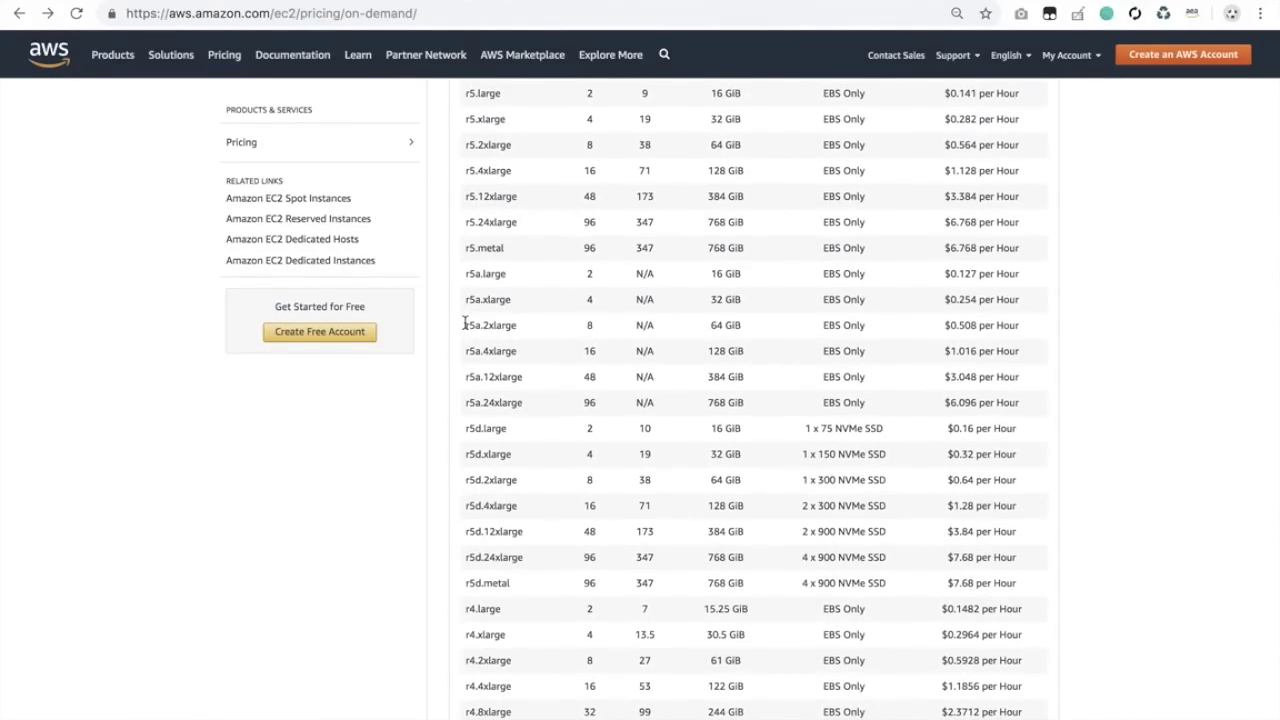
{"action": "key", "text": "ctrl+f"}
{"action": "type", "text": "c5.2"}
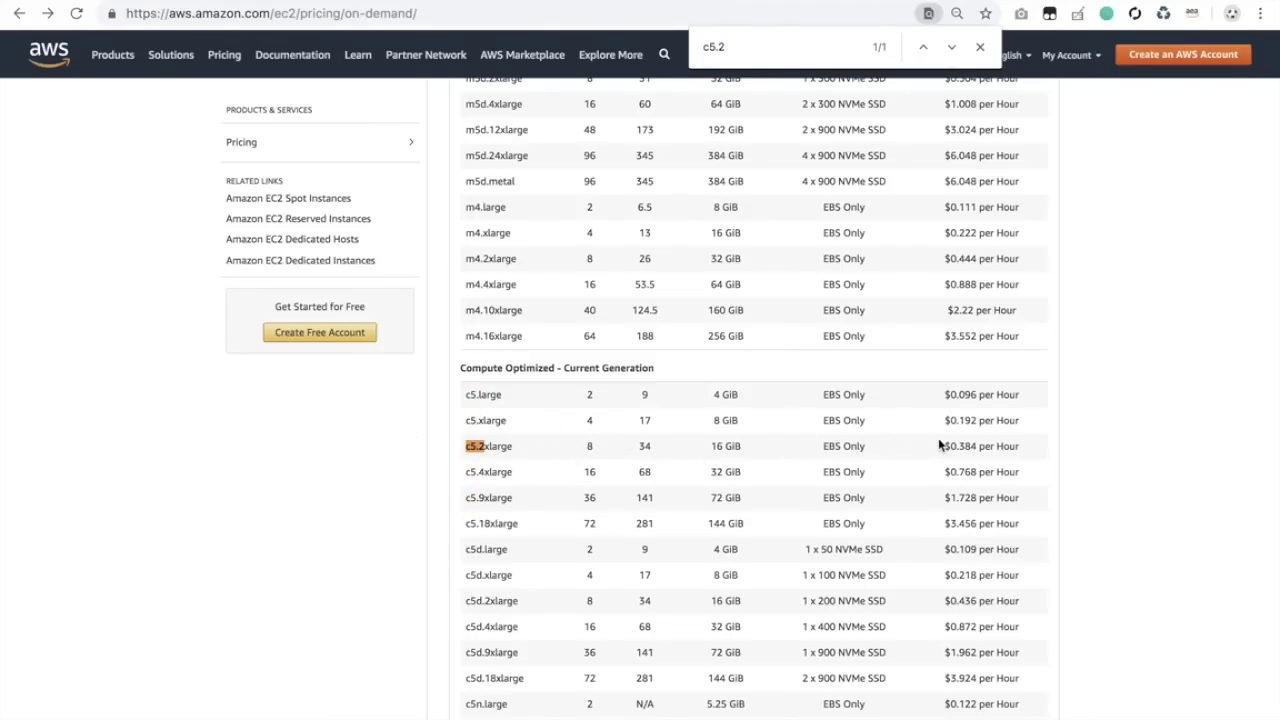
{"action": "key", "text": "ctrl+plus"}
{"action": "key", "text": "ctrl+plus"}
{"action": "key", "text": "ctrl+plus"}
{"action": "key", "text": "ctrl+plus"}
{"action": "key", "text": "ctrl+plus"}
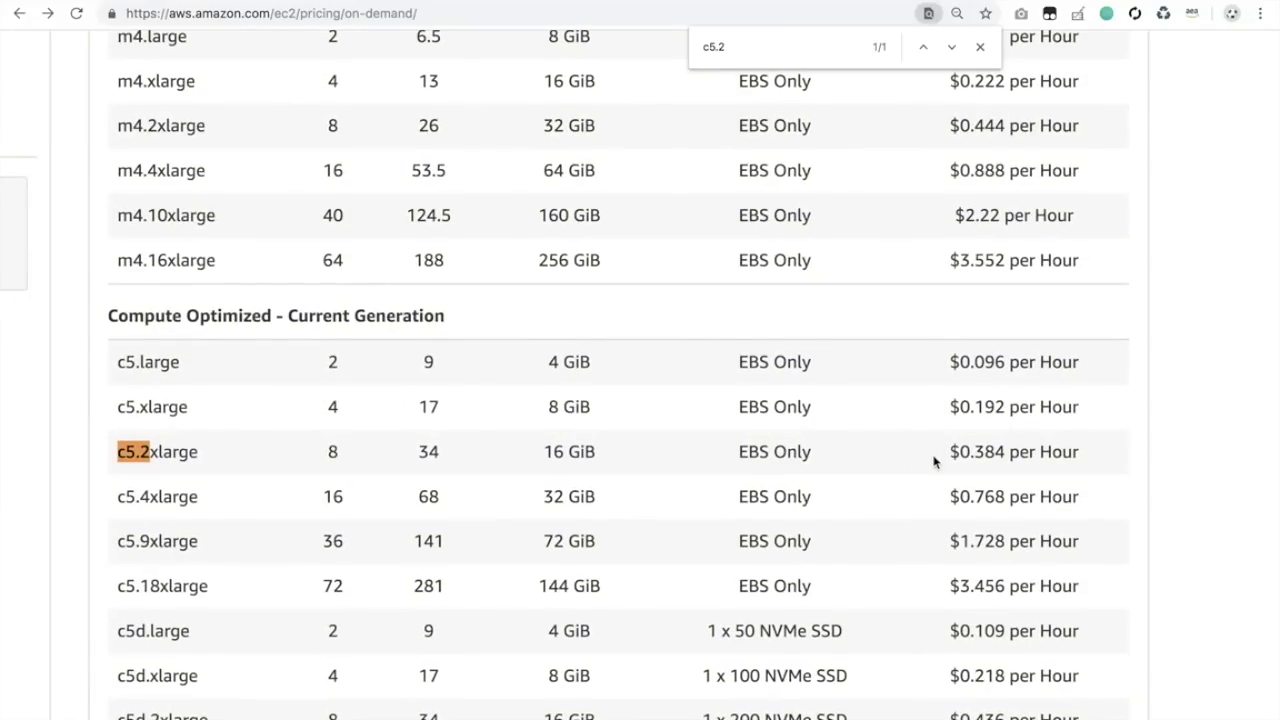
Note the c5.2xlarge On-Demand hourly price and open the Reserved Instances pricing page from the EC2 pricing overview.
{"action": "left_click_drag", "start_coordinate": [996, 458], "coordinate": [948, 450]}
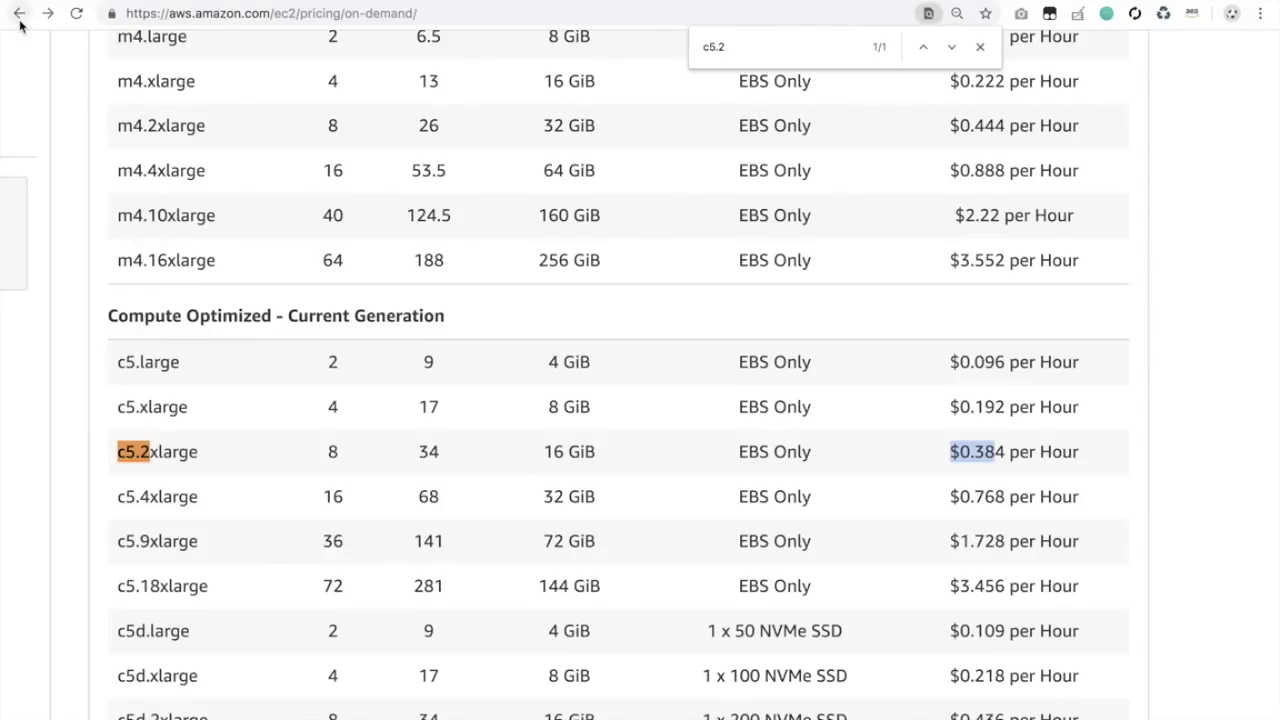
{"action": "left_click", "coordinate": [20, 16]}
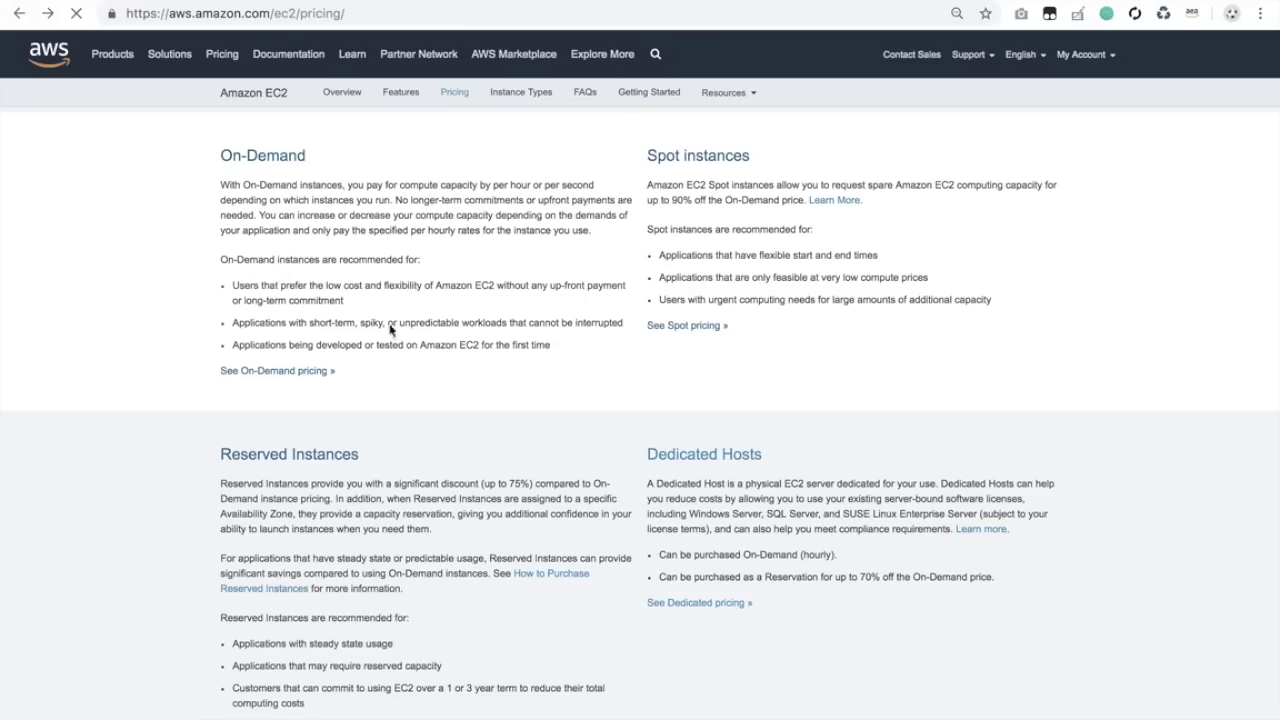
{"action": "scroll", "coordinate": [726, 331], "scroll_direction": "down", "scroll_amount": 2}
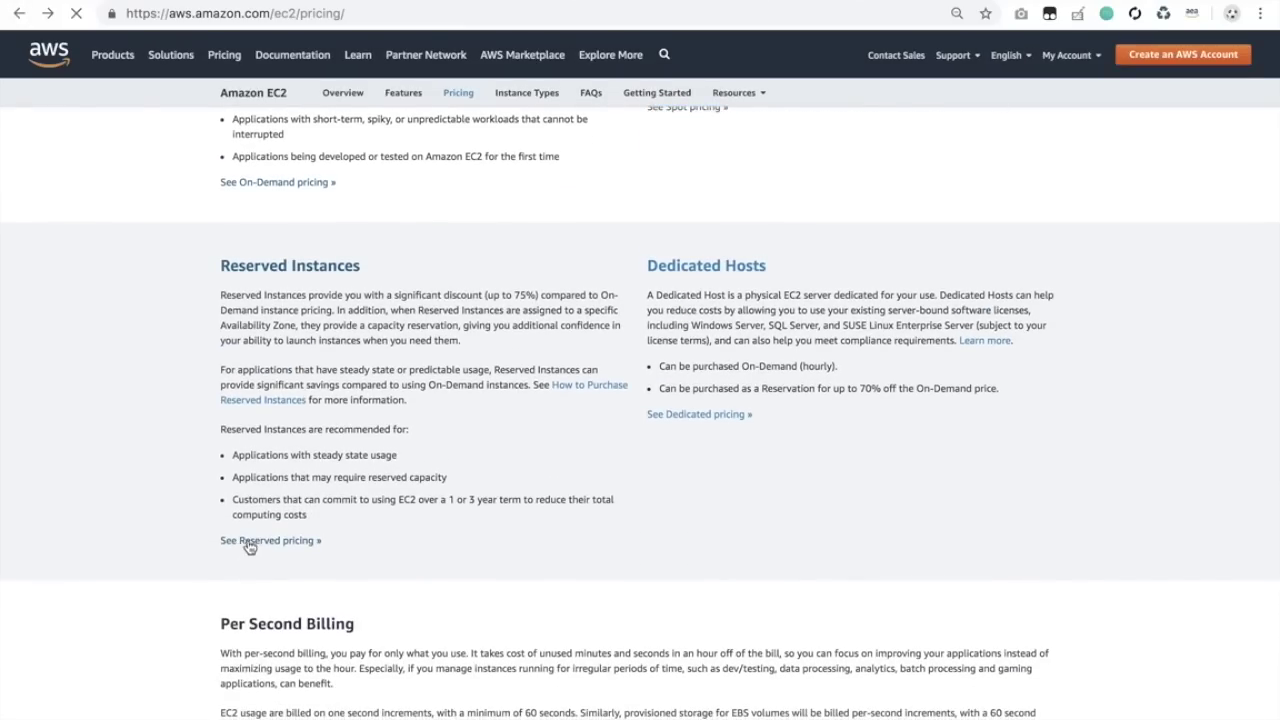
{"action": "left_click", "coordinate": [248, 542]}
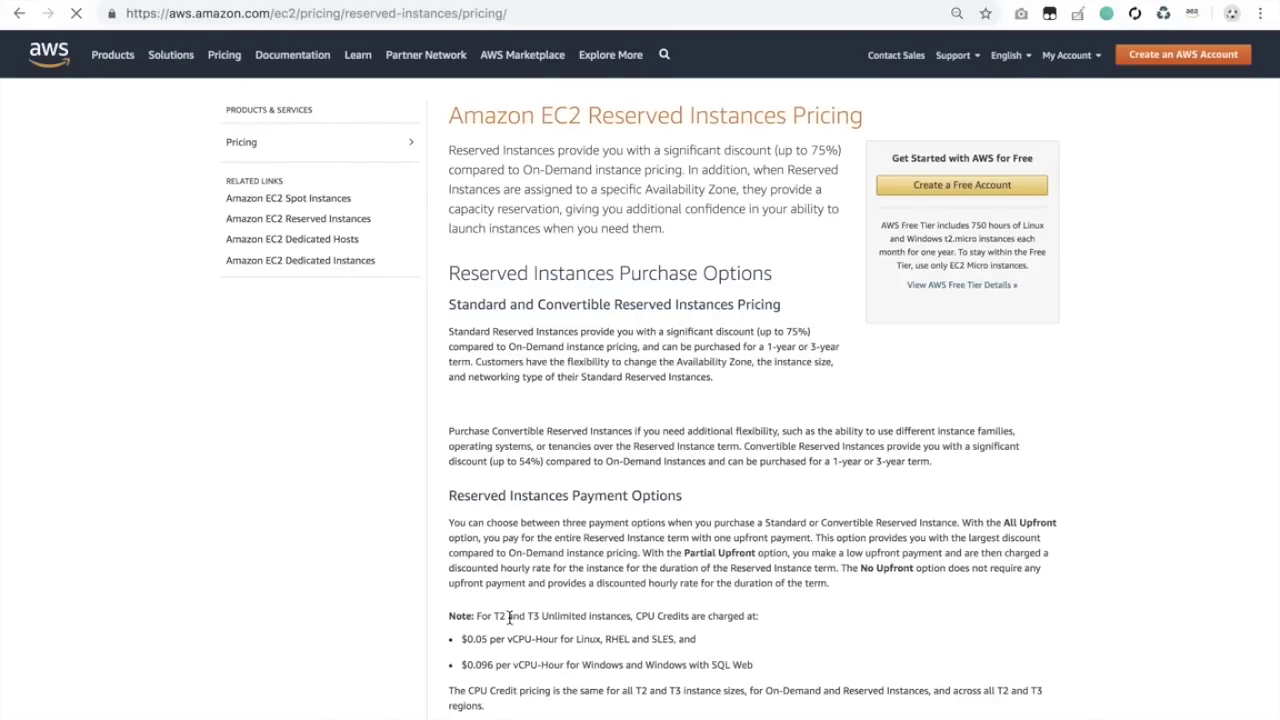
Find "c5.2x" on the Reserved Instances pricing page to locate the c5.2xlarge price tables.
{"action": "scroll", "coordinate": [509, 614], "scroll_direction": "down", "scroll_amount": 4}
{"action": "scroll", "coordinate": [526, 457], "scroll_direction": "down", "scroll_amount": 1}
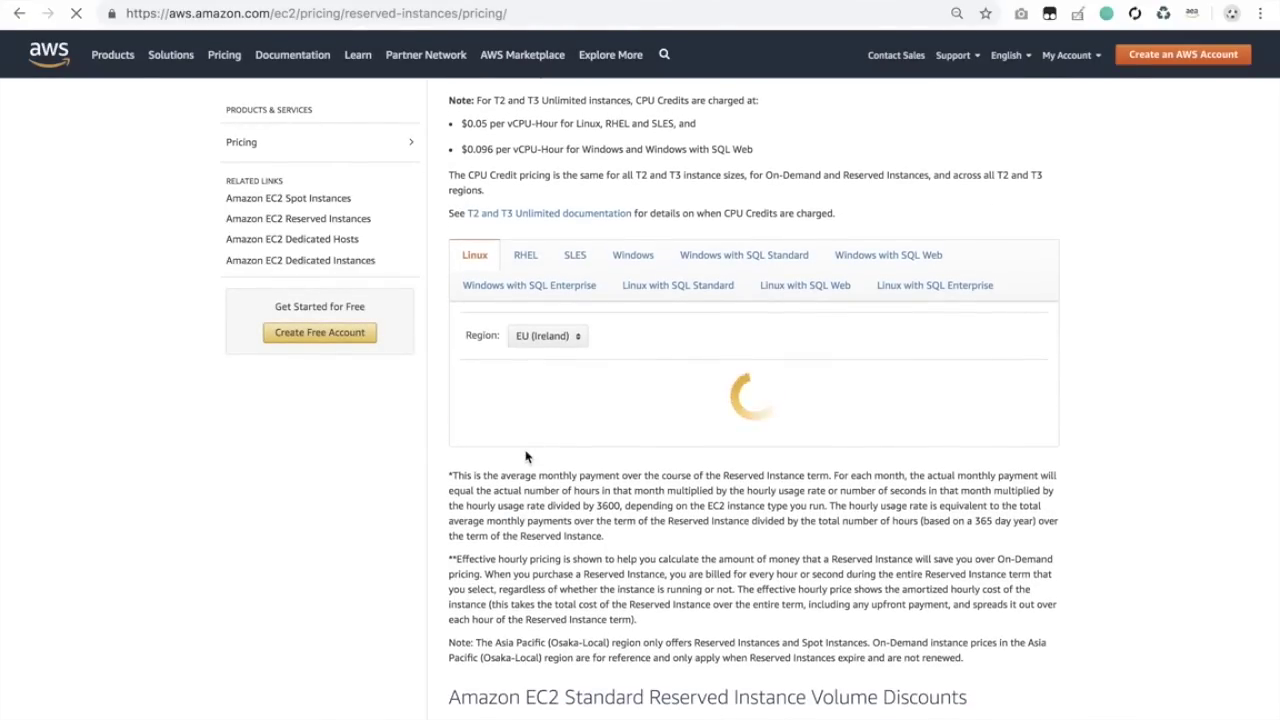
{"action": "scroll", "coordinate": [531, 363], "scroll_direction": "down", "scroll_amount": 1}
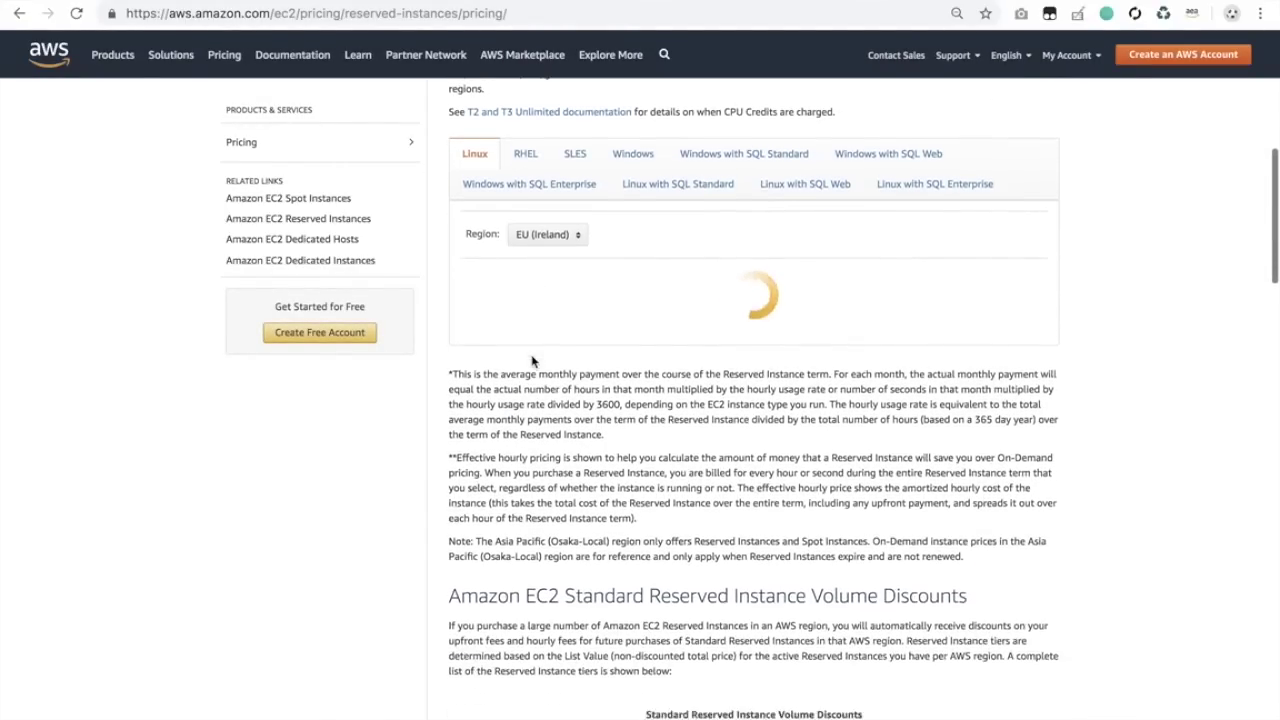
{"action": "scroll", "coordinate": [532, 361], "scroll_direction": "down", "scroll_amount": 1}
{"action": "key", "text": "super+f"}
{"action": "type", "text": "c"}
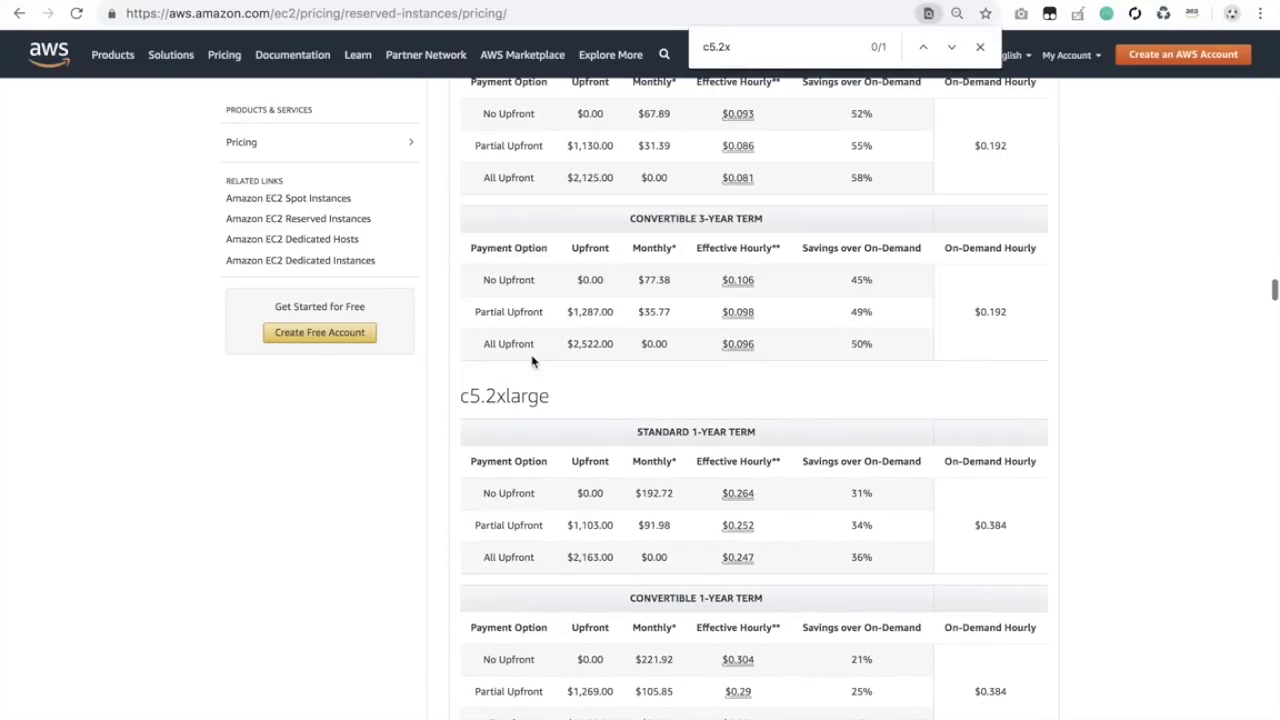
{"action": "type", "text": "5.2x"}
{"action": "scroll", "coordinate": [527, 400], "scroll_direction": "down", "scroll_amount": 1}
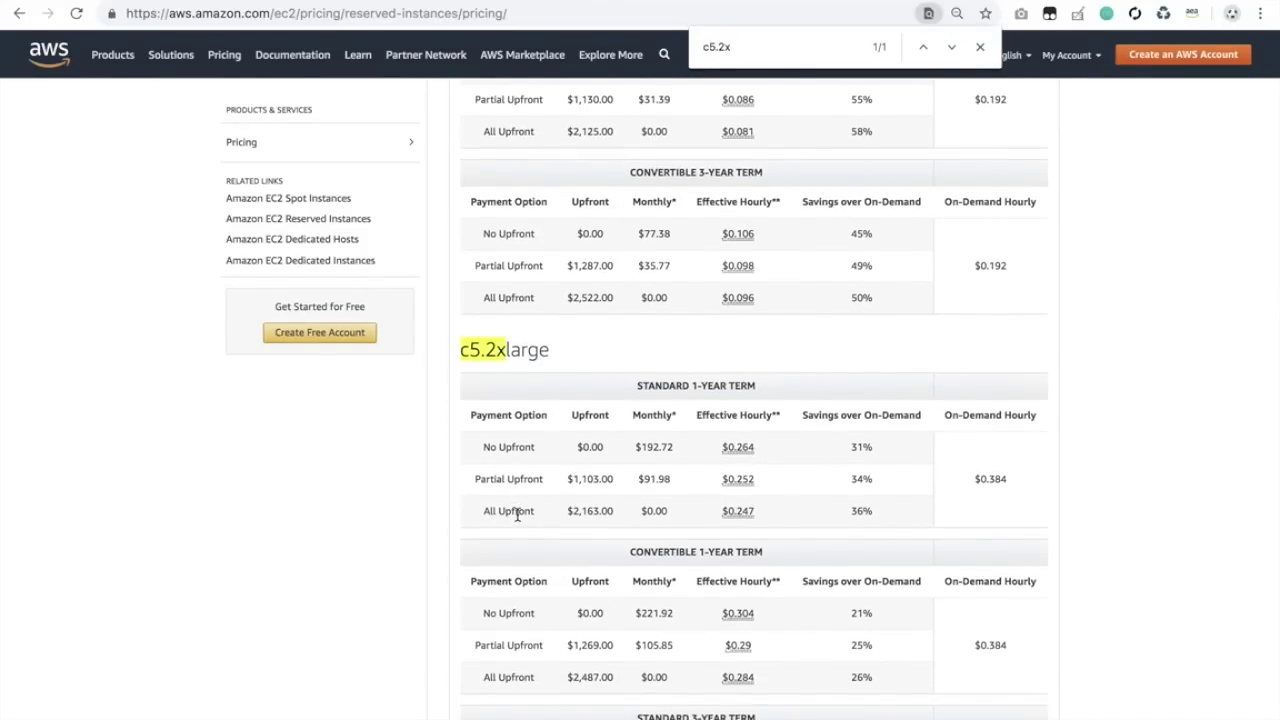
Compare the c5.2xlarge savings over On-Demand between the Standard 1-Year and Convertible 1-Year terms.
{"action": "scroll", "coordinate": [651, 479], "scroll_direction": "up", "scroll_amount": 5}
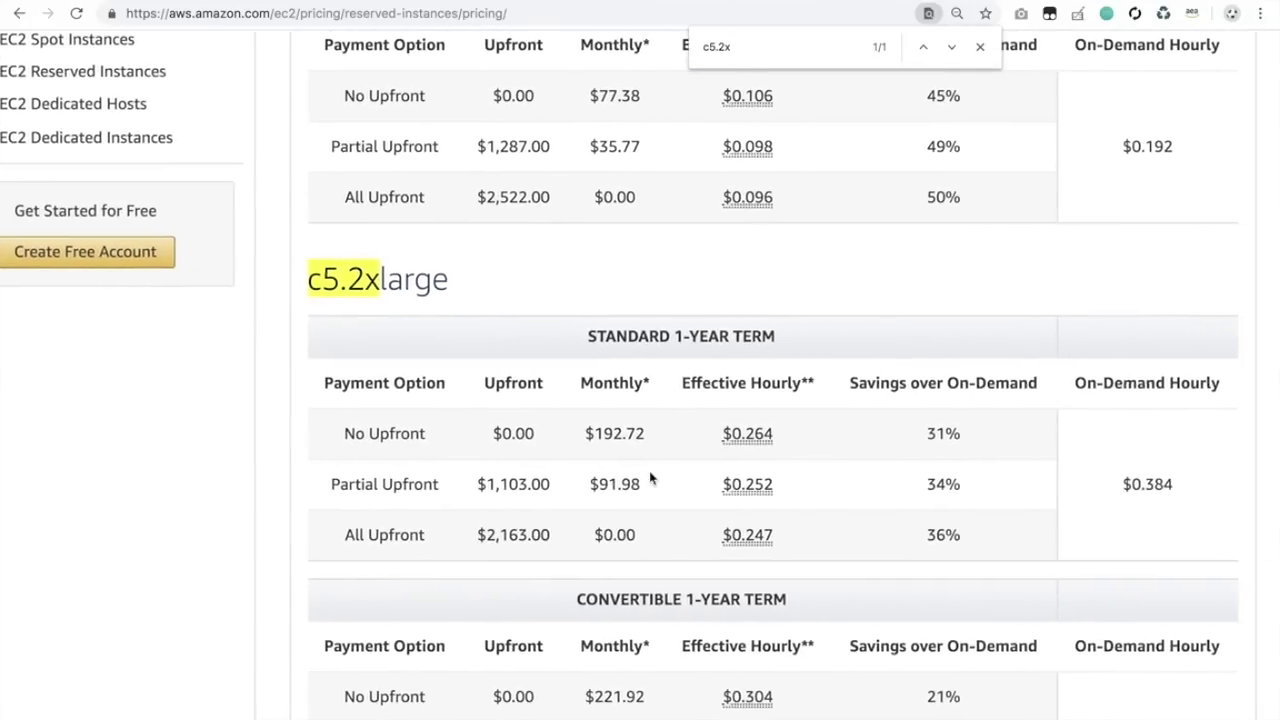
{"action": "scroll", "coordinate": [651, 479], "scroll_direction": "down", "scroll_amount": 1}
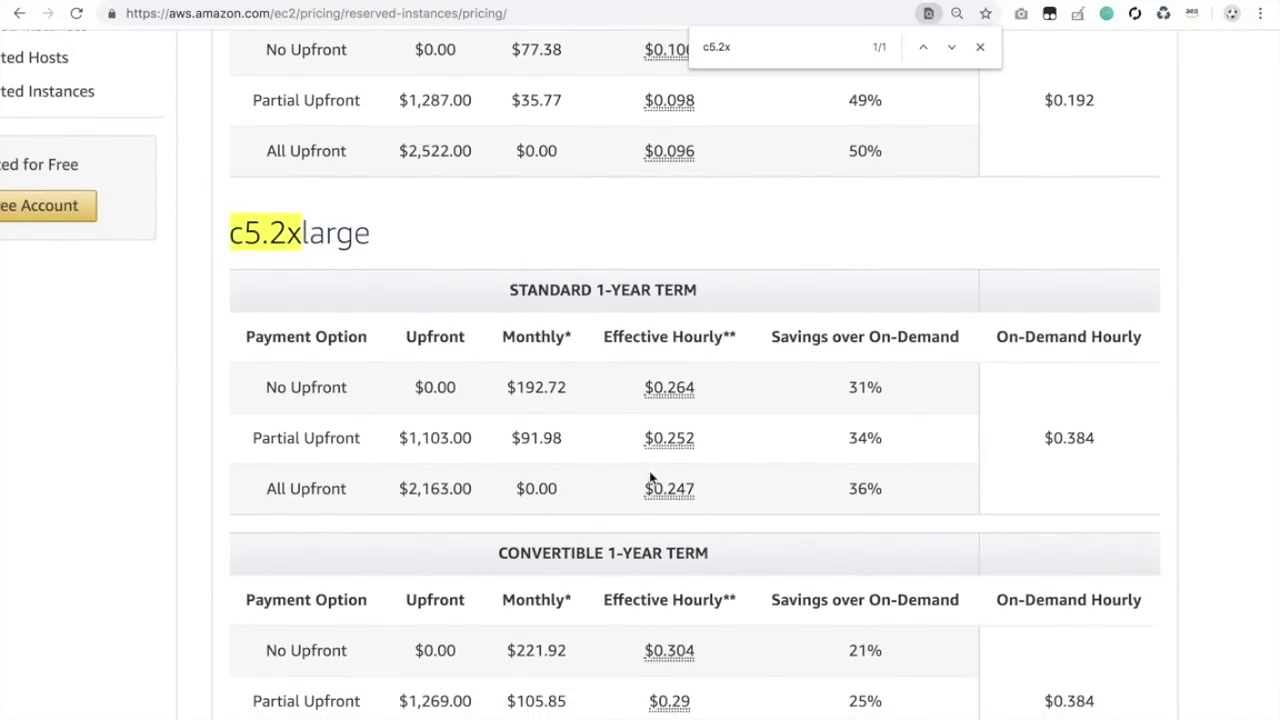
{"action": "scroll", "coordinate": [651, 479], "scroll_direction": "down", "scroll_amount": 3}
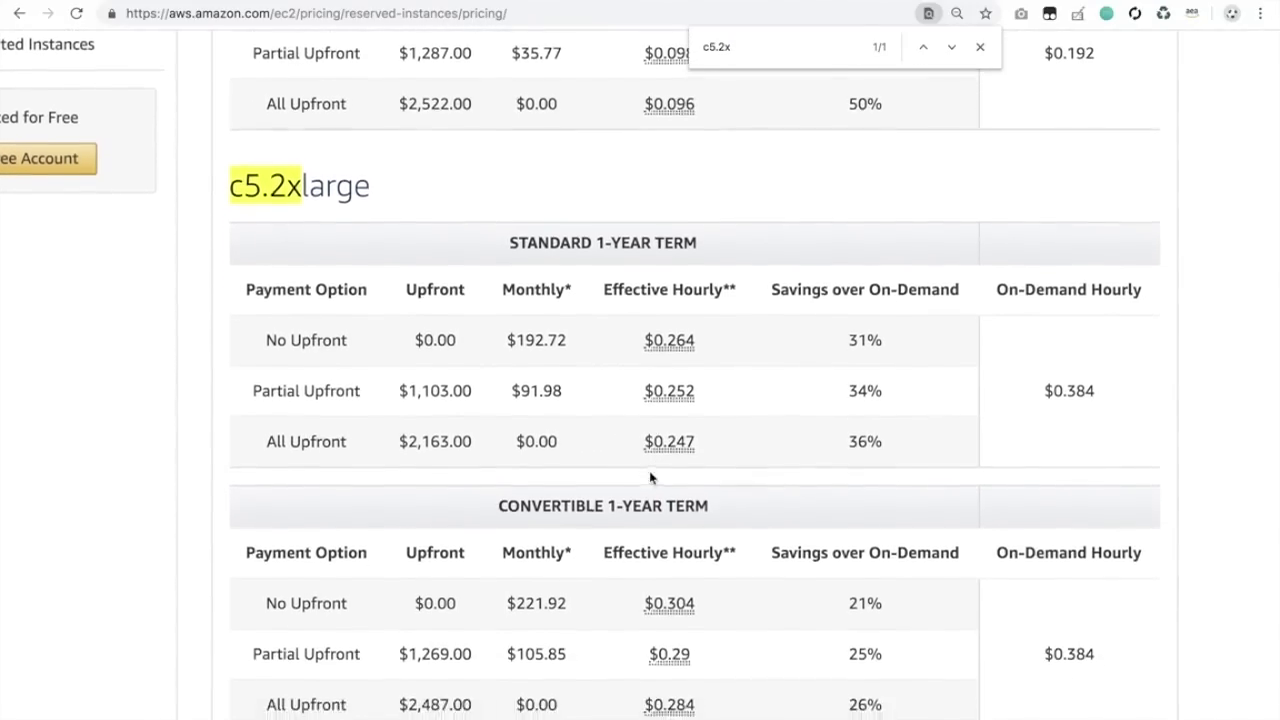
{"action": "scroll", "coordinate": [651, 479], "scroll_direction": "up", "scroll_amount": 1}
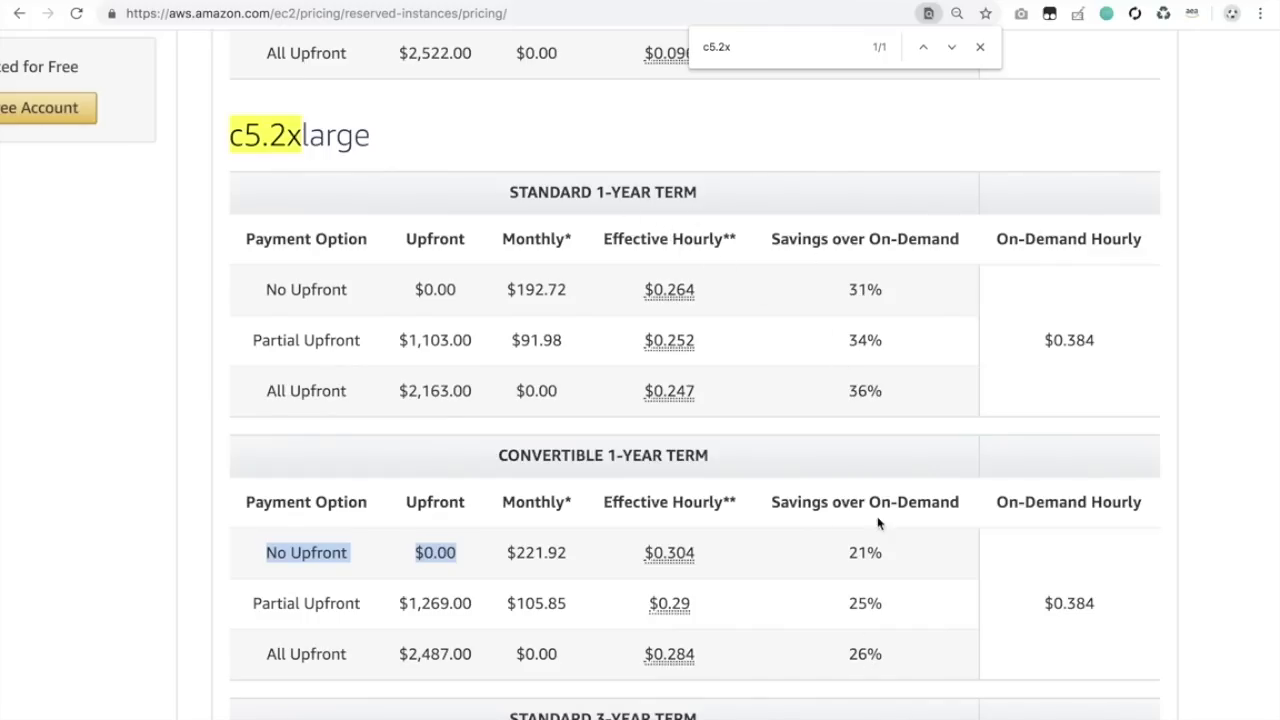
{"action": "left_click_drag", "start_coordinate": [496, 455], "coordinate": [605, 457]}
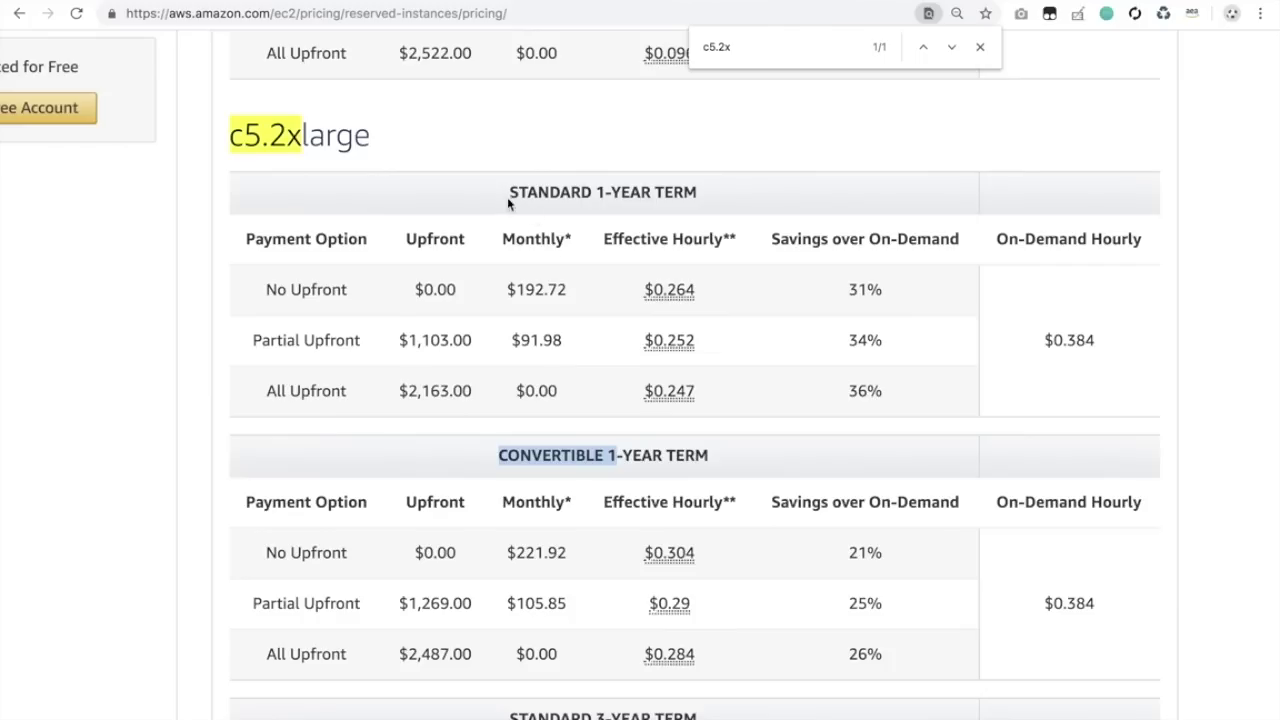
{"action": "left_click_drag", "start_coordinate": [510, 195], "coordinate": [598, 196]}
{"action": "left_click_drag", "start_coordinate": [857, 289], "coordinate": [889, 388]}
{"action": "left_click", "coordinate": [889, 388]}
{"action": "scroll", "coordinate": [889, 386], "scroll_direction": "down", "scroll_amount": 1}
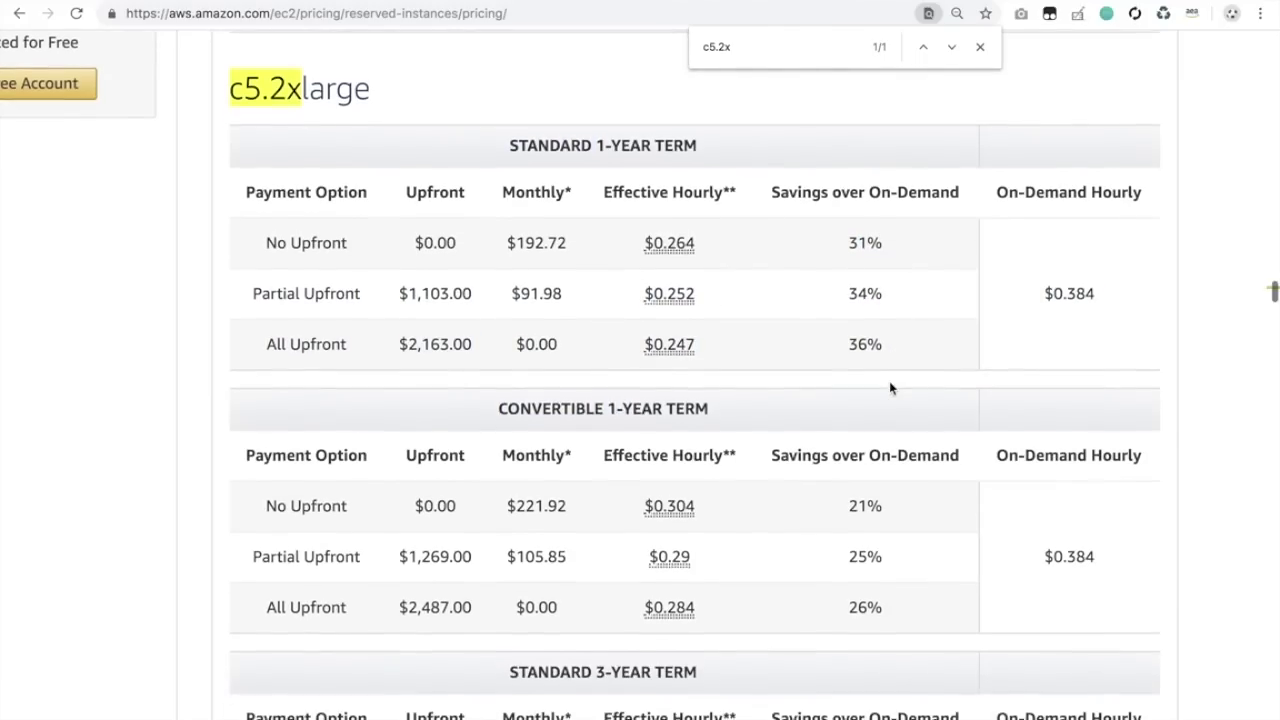
Back in the EC2 console, purchase one No Upfront convertible c5.2xlarge Reserved Instance for 12 months.
{"action": "key", "text": "ctrl+Tab"}
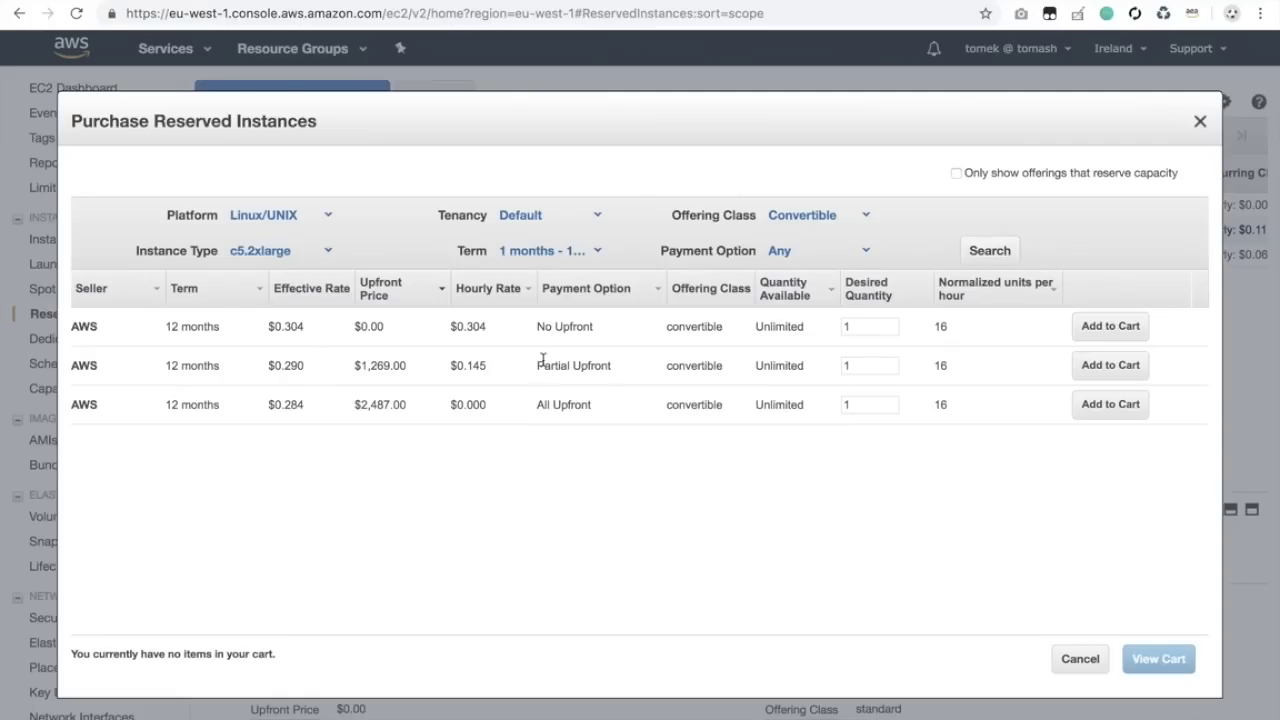
{"action": "left_click", "coordinate": [1098, 330]}
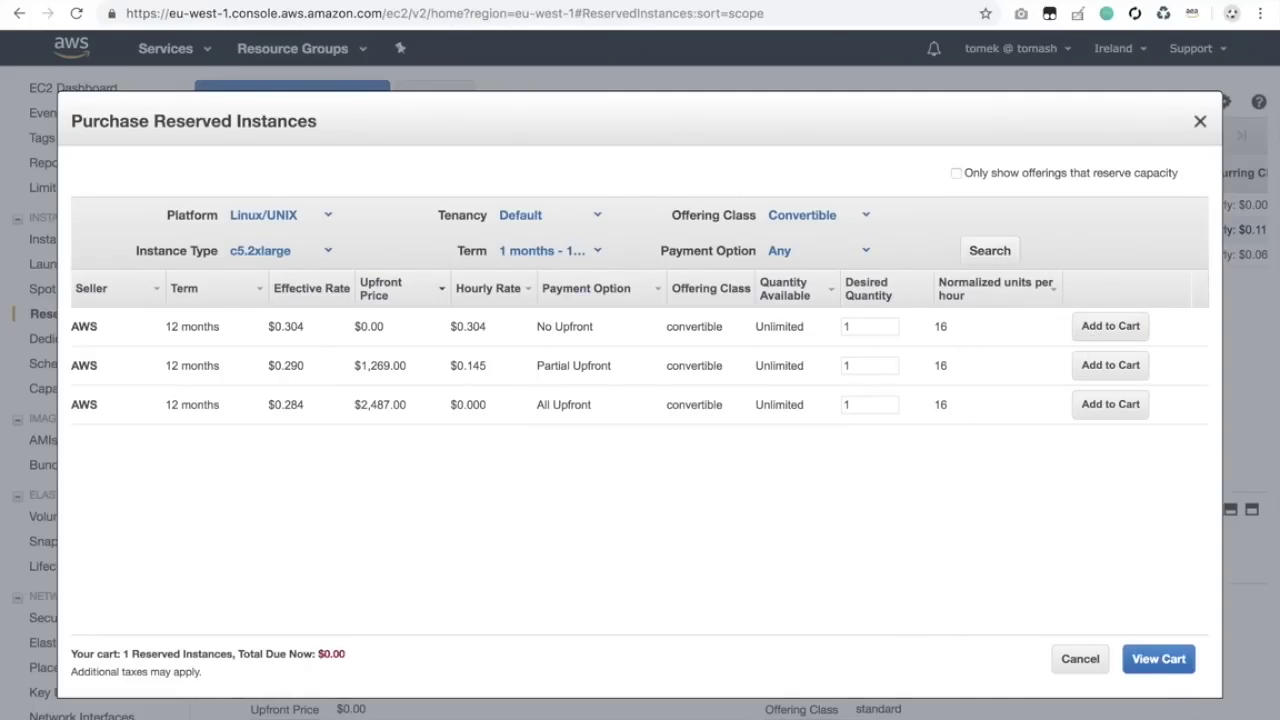
{"action": "left_click", "coordinate": [1158, 659]}
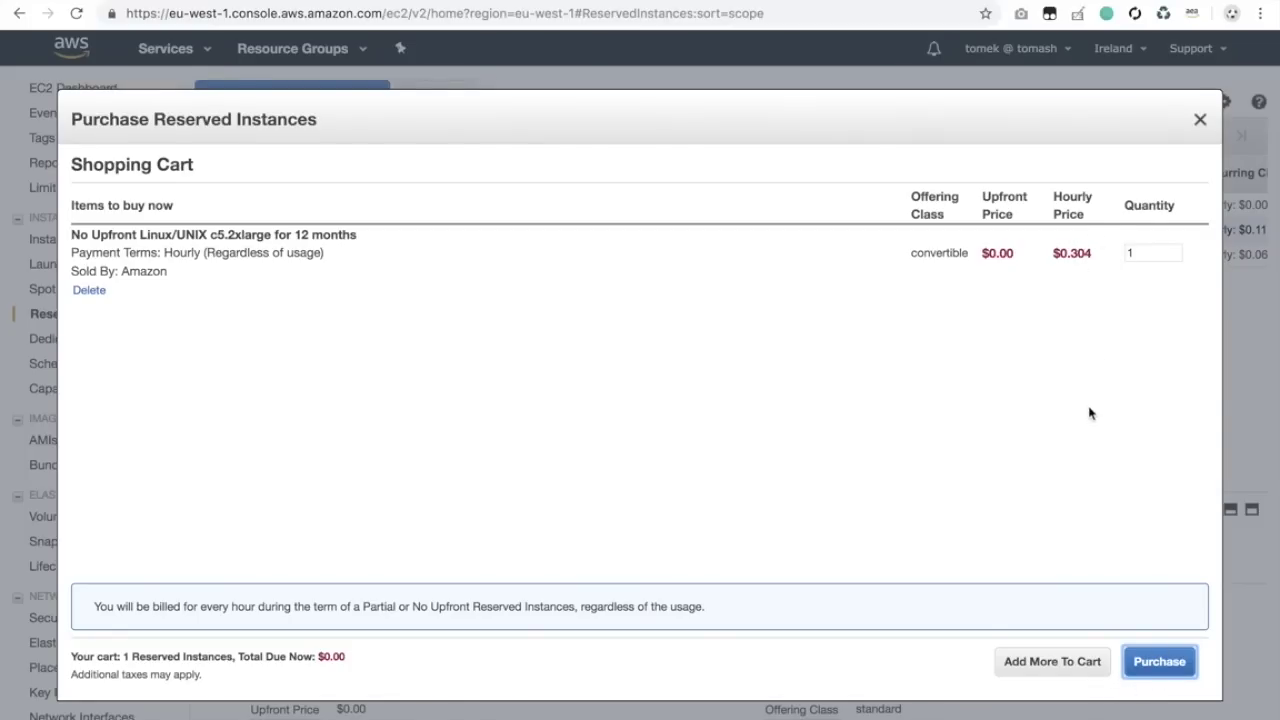
{"action": "left_click", "coordinate": [1150, 661]}
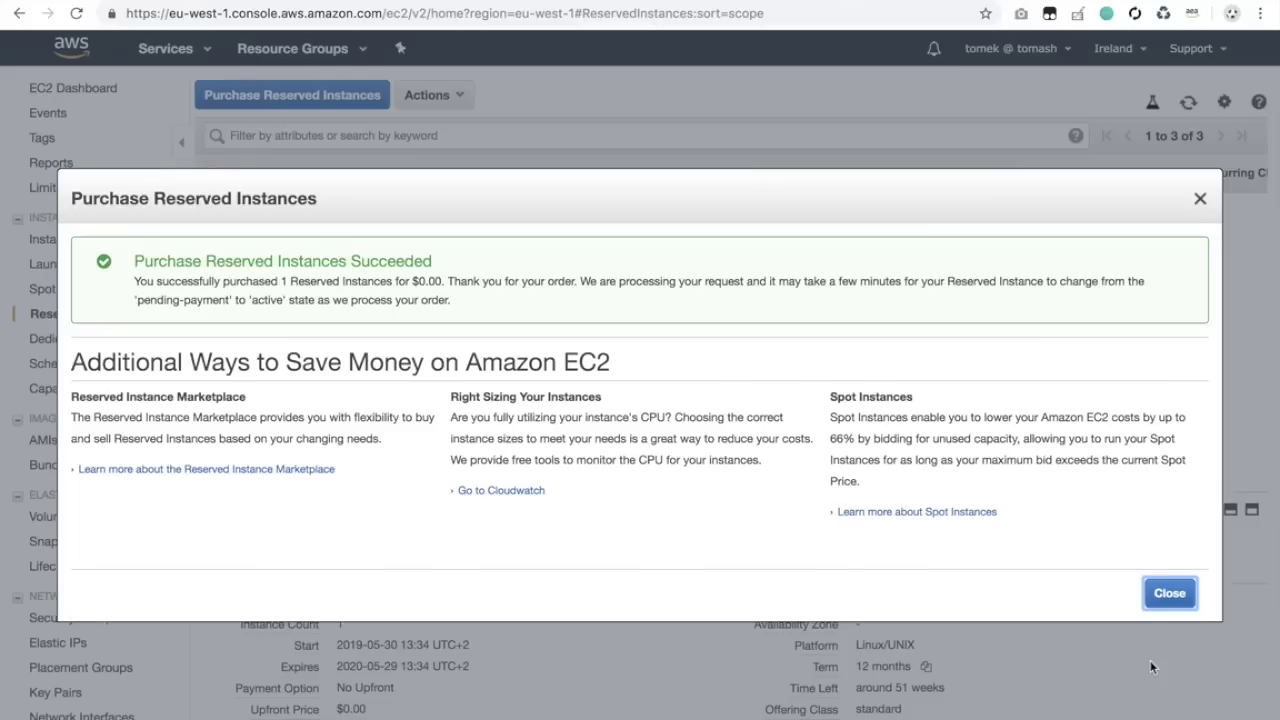
{"action": "left_click", "coordinate": [1153, 592]}
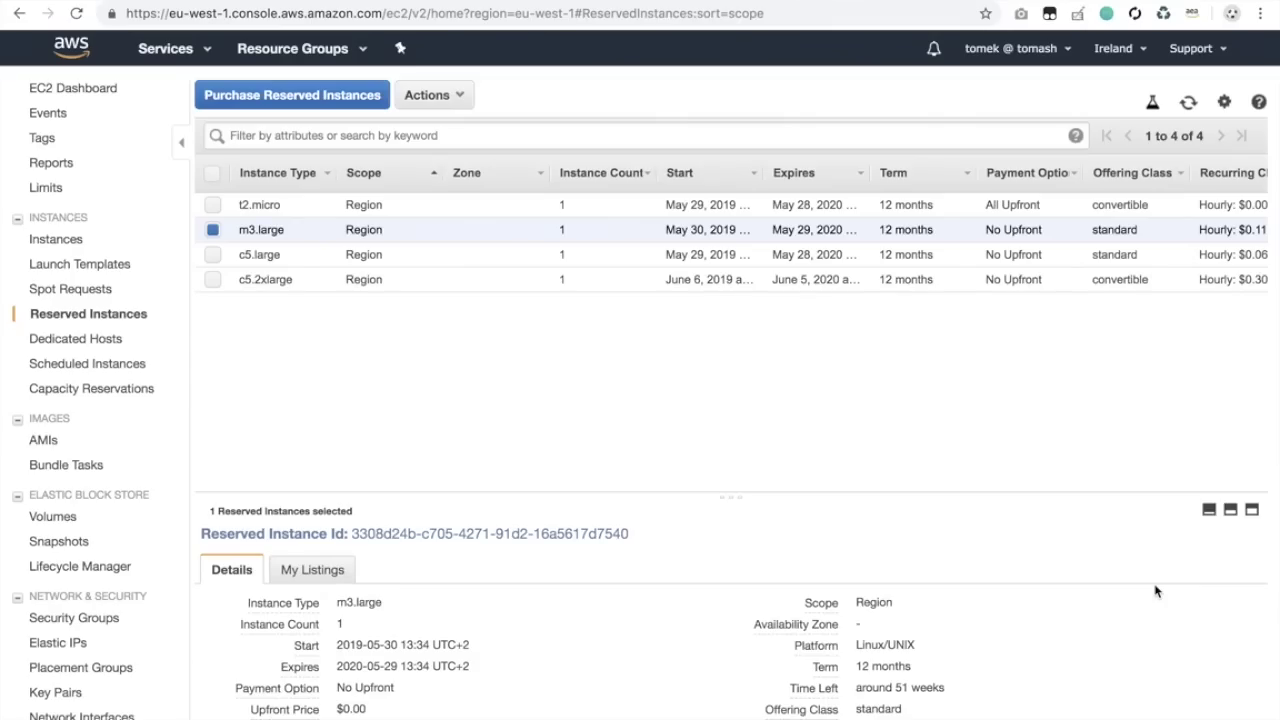
Refresh the Reserved Instances list and check the state of the new c5.2xlarge reservation.
{"action": "left_click", "coordinate": [1188, 102]}
{"action": "scroll", "coordinate": [935, 245], "scroll_direction": "right", "scroll_amount": 5}
{"action": "left_click", "coordinate": [1220, 280]}
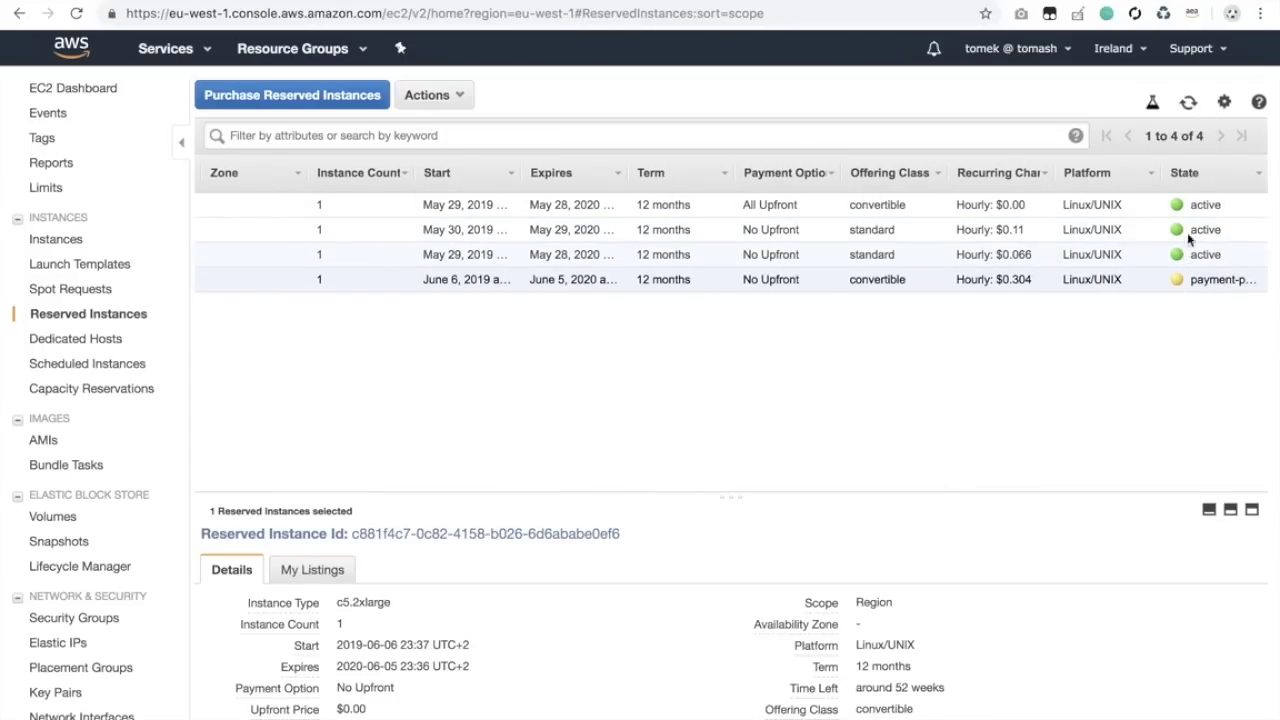
{"action": "left_click", "coordinate": [1188, 102]}
Reopen the Reserved Instances list and look across the c5.2xlarge reservation's remaining columns.
{"action": "scroll", "coordinate": [1071, 345], "scroll_direction": "left", "scroll_amount": 5}
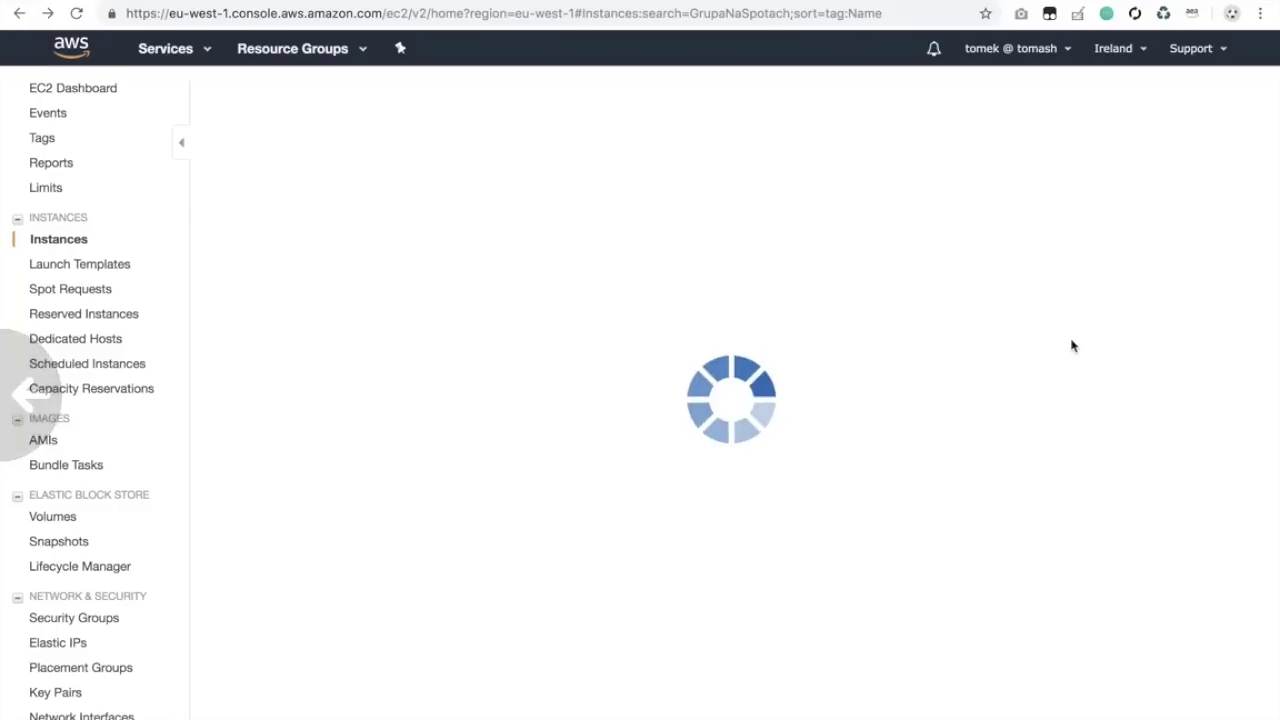
{"action": "left_click", "coordinate": [80, 318]}
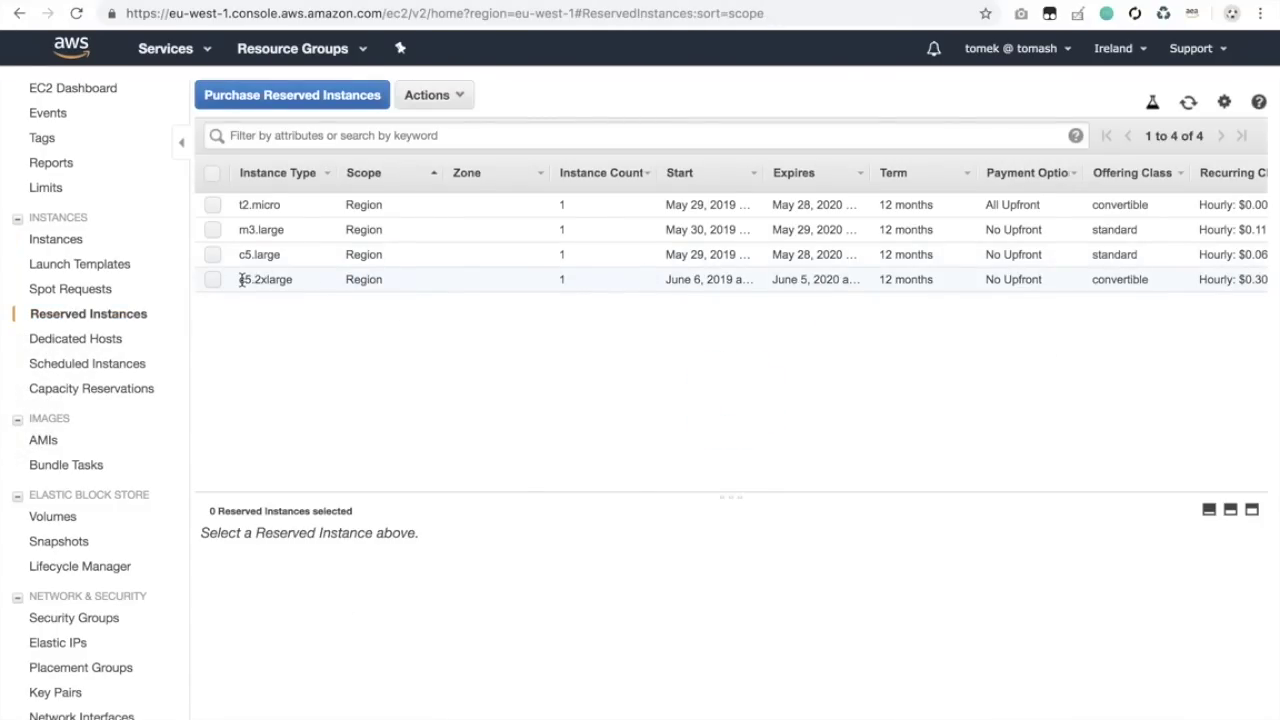
{"action": "scroll", "coordinate": [257, 280], "scroll_direction": "right", "scroll_amount": 5}
{"action": "scroll", "coordinate": [257, 280], "scroll_direction": "left", "scroll_amount": 5}
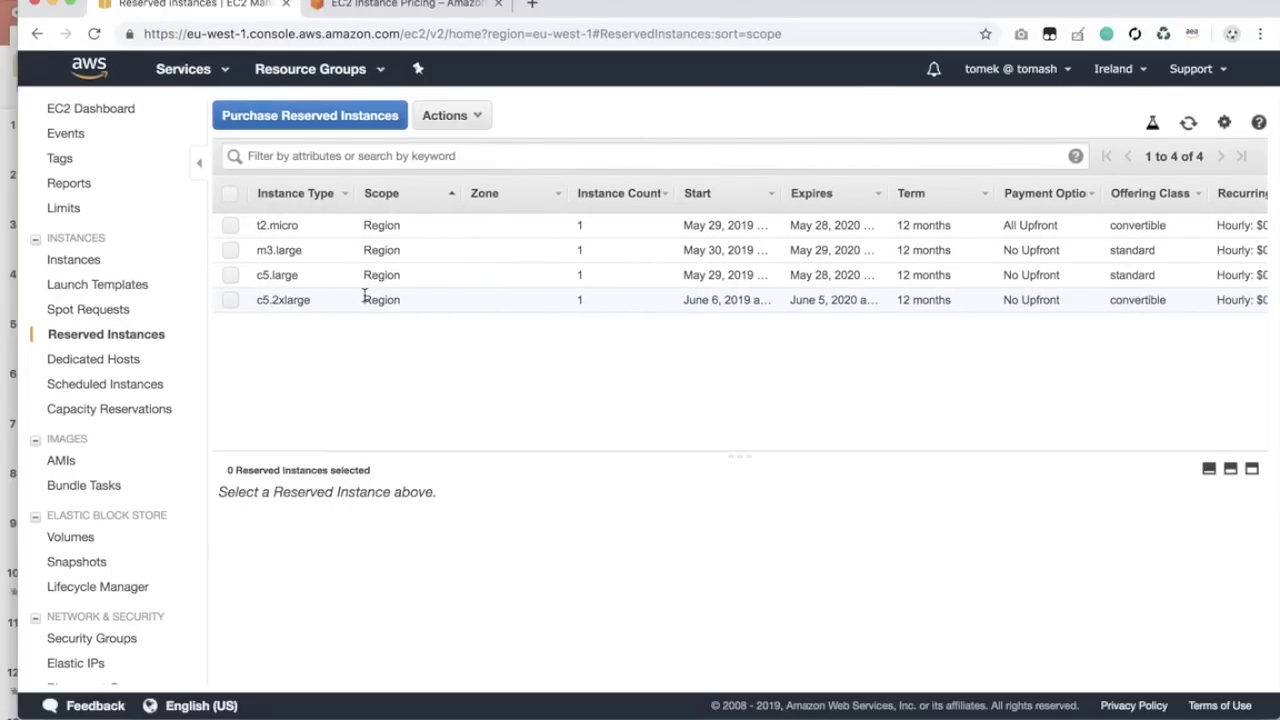
Start modifying the c5.2xlarge Reserved Instance and examine its total units.
{"action": "left_click", "coordinate": [265, 300]}
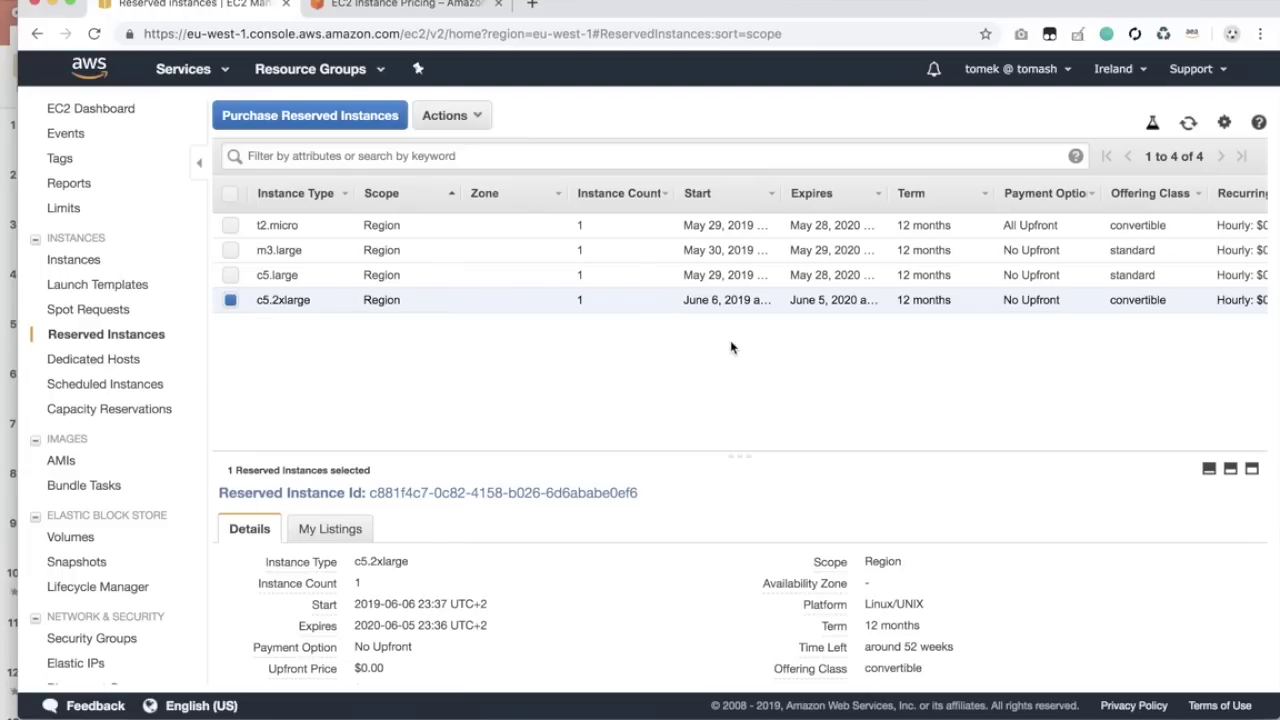
{"action": "left_click", "coordinate": [453, 117]}
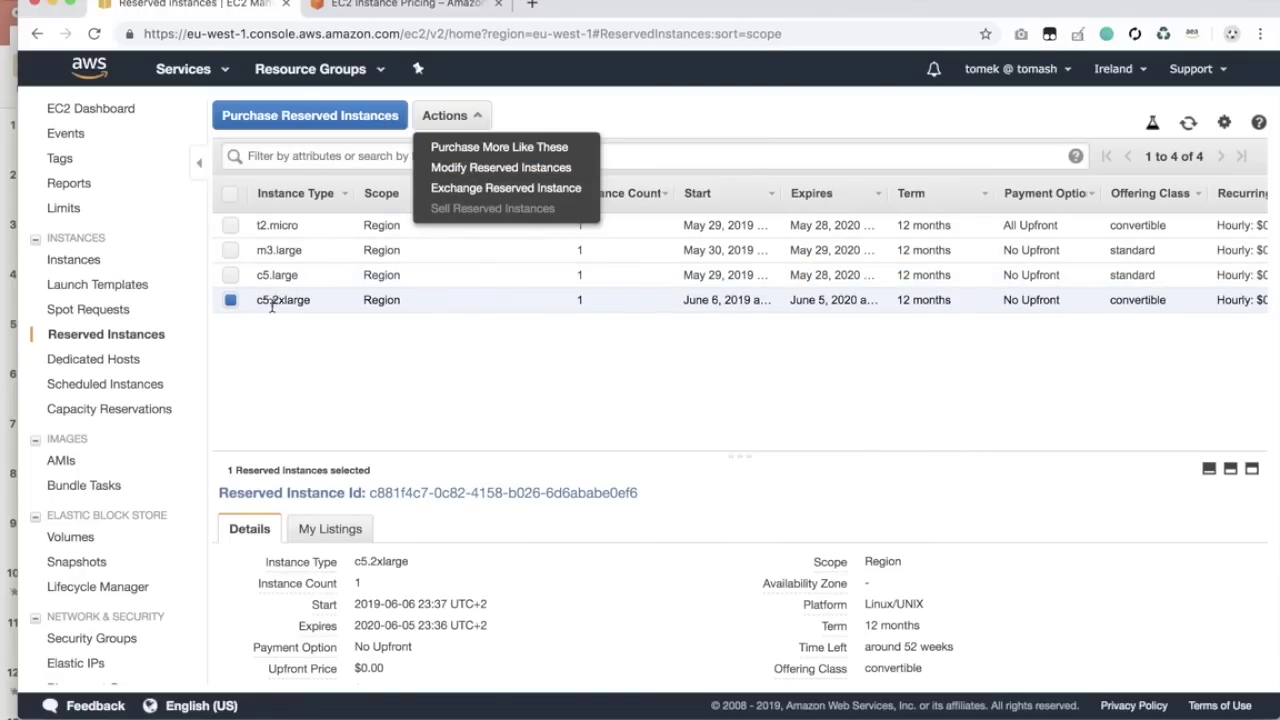
{"action": "left_click", "coordinate": [478, 168]}
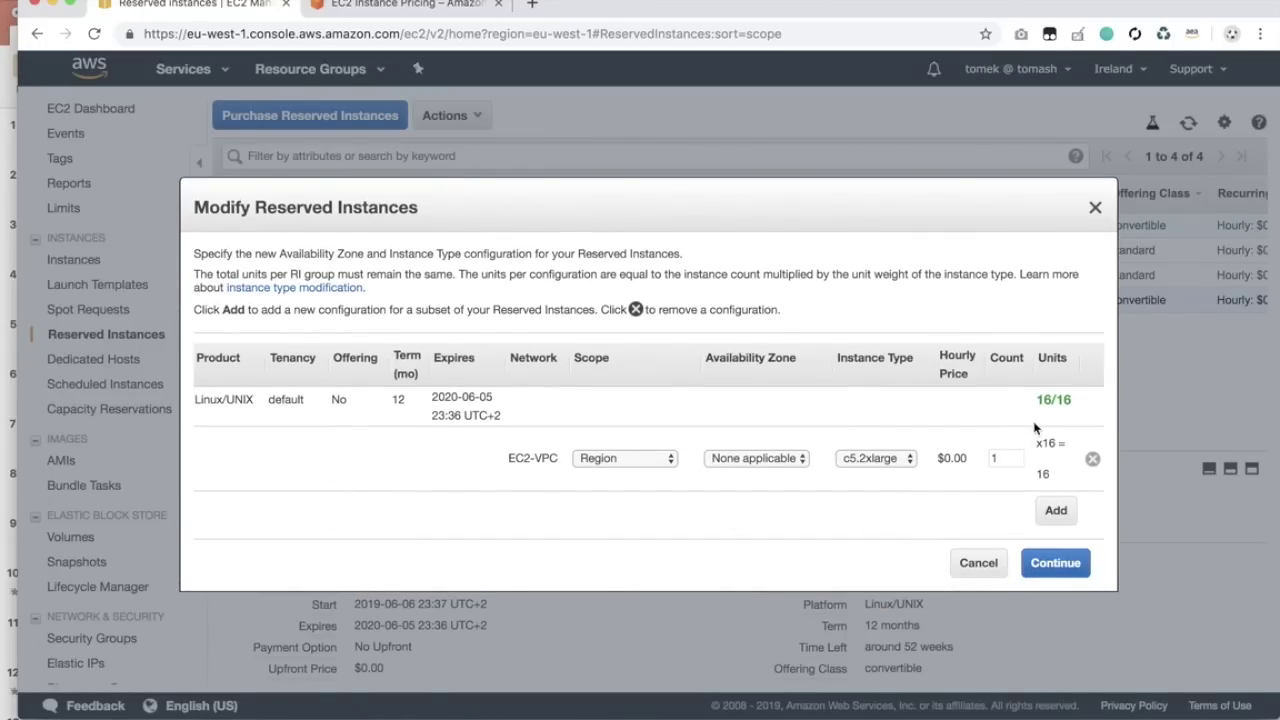
{"action": "left_click_drag", "start_coordinate": [1072, 400], "coordinate": [1043, 400]}
Set the modified configuration to instance type c5.xlarge with a count of 2.
{"action": "left_click", "coordinate": [906, 466]}
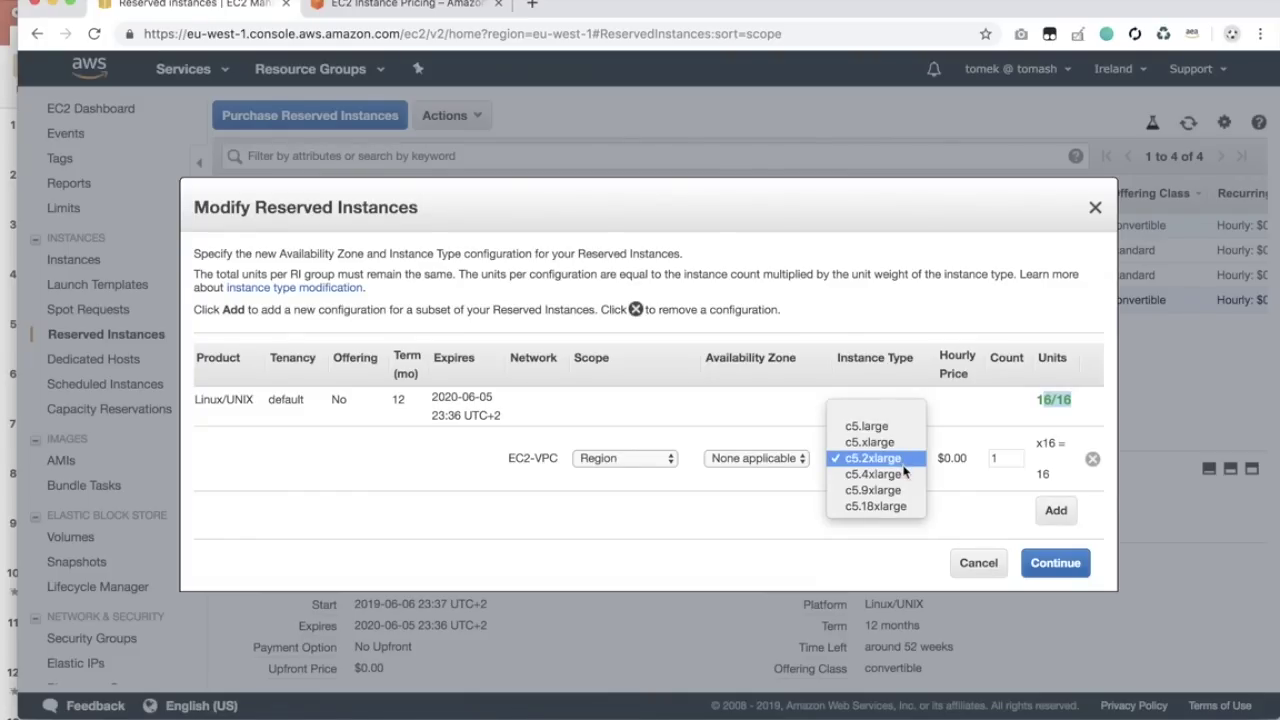
{"action": "left_click", "coordinate": [905, 442]}
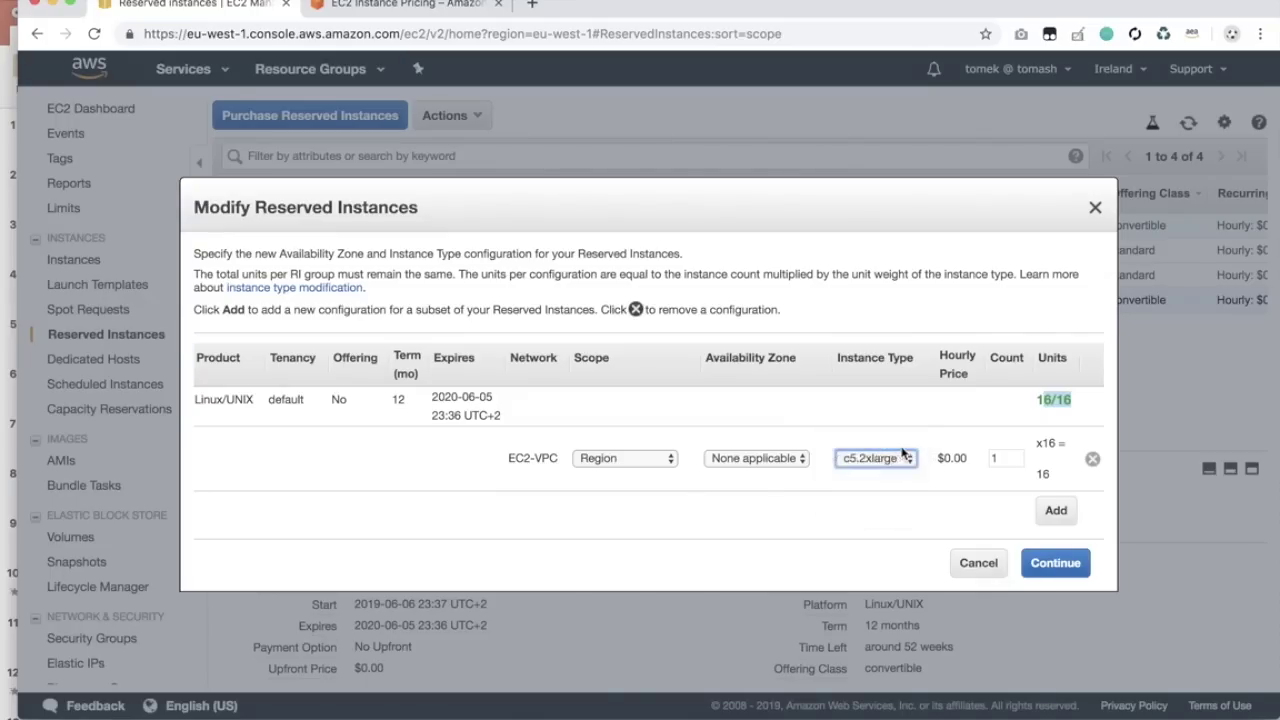
{"action": "left_click", "coordinate": [998, 444]}
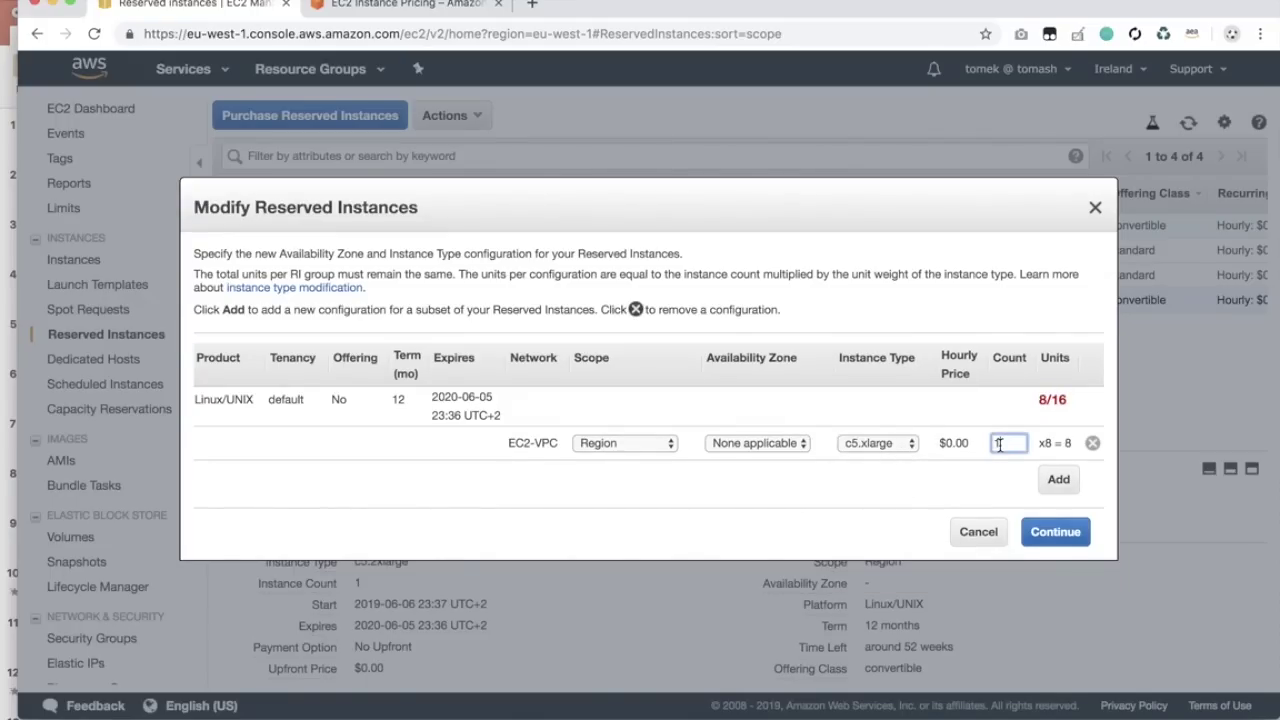
{"action": "type", "text": "2"}
{"action": "left_click", "coordinate": [960, 469]}
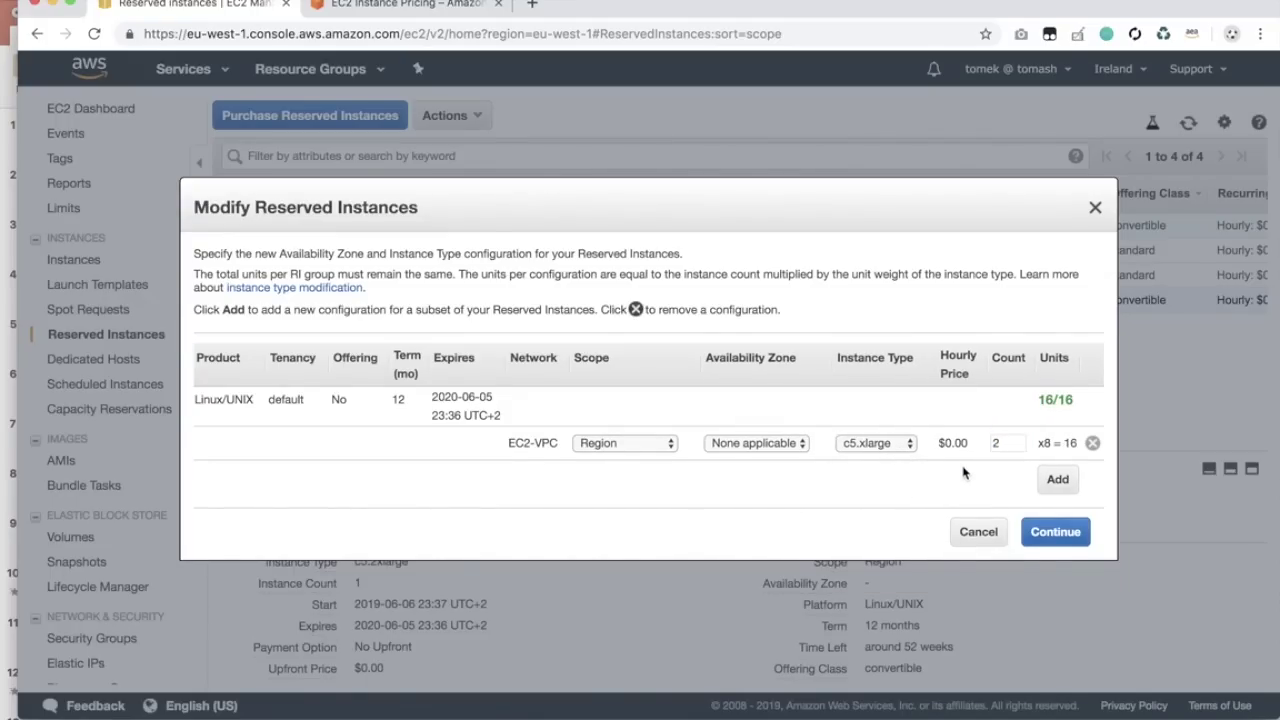
Set the modified configuration to instance type c5.large with a count of 4.
{"action": "left_click", "coordinate": [908, 446]}
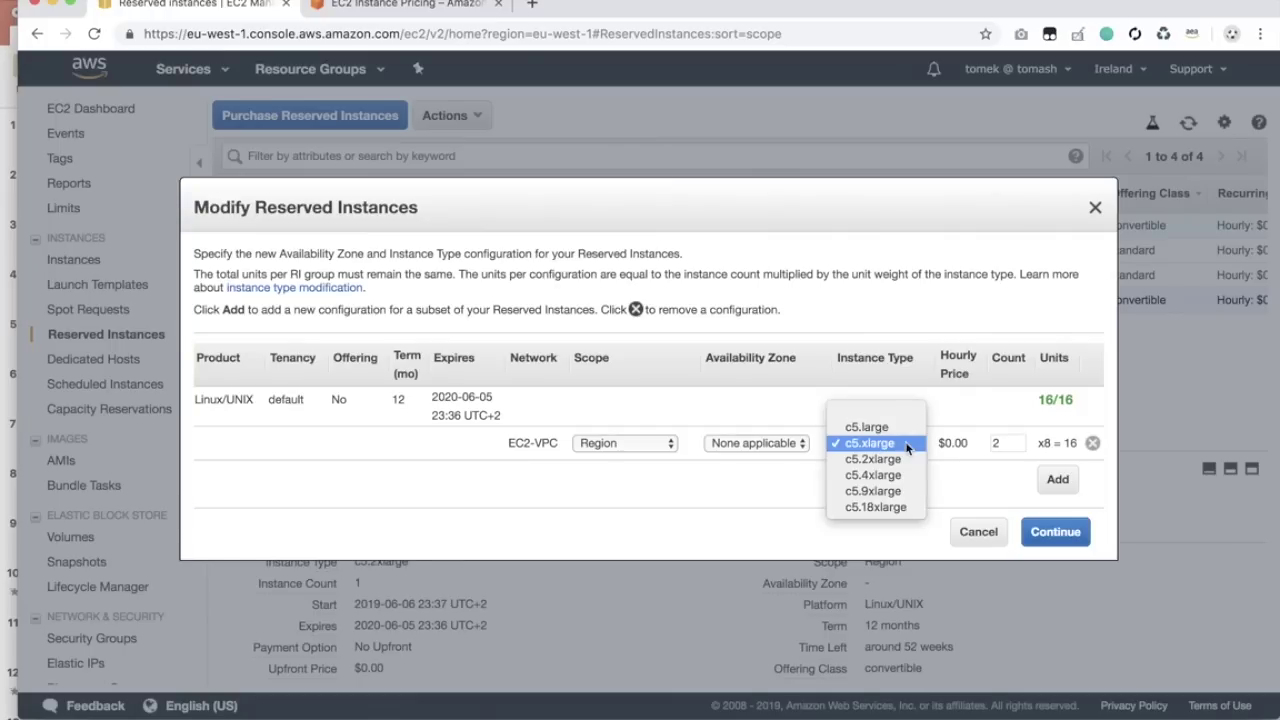
{"action": "left_click", "coordinate": [897, 425]}
{"action": "double_click", "coordinate": [996, 444]}
{"action": "key", "text": "BackSpace"}
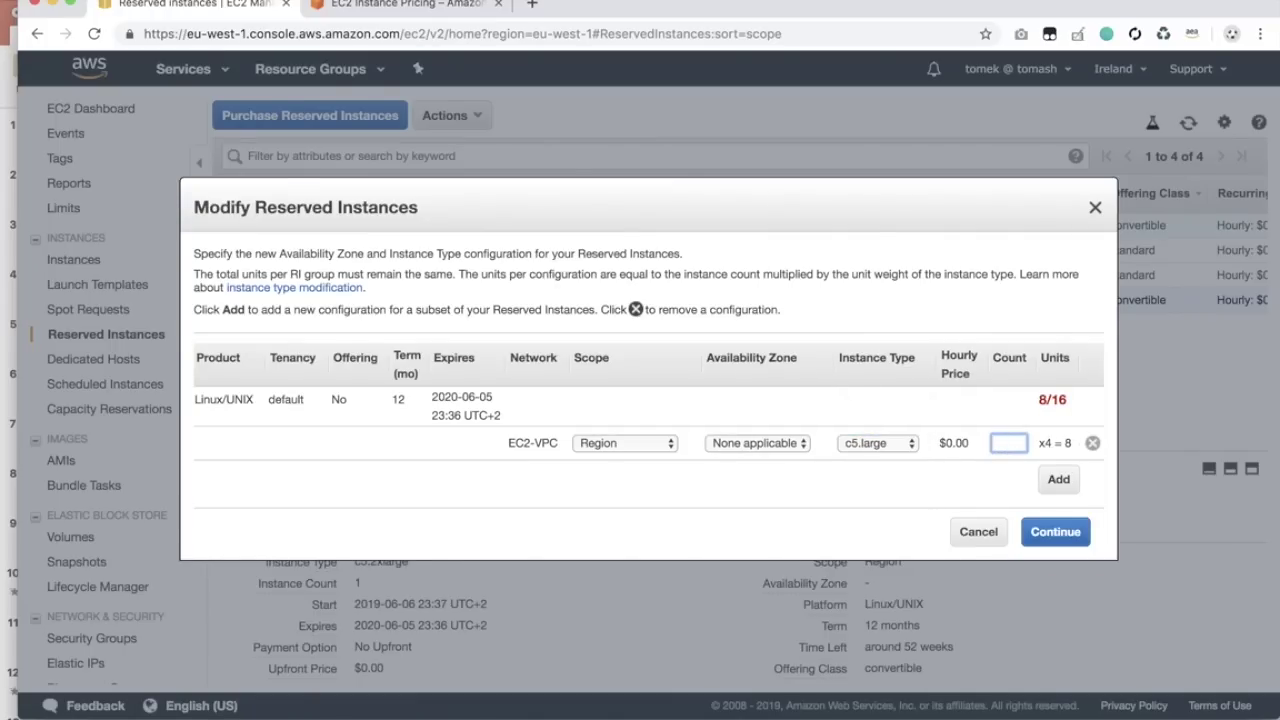
{"action": "type", "text": "4"}
{"action": "left_click", "coordinate": [997, 470]}
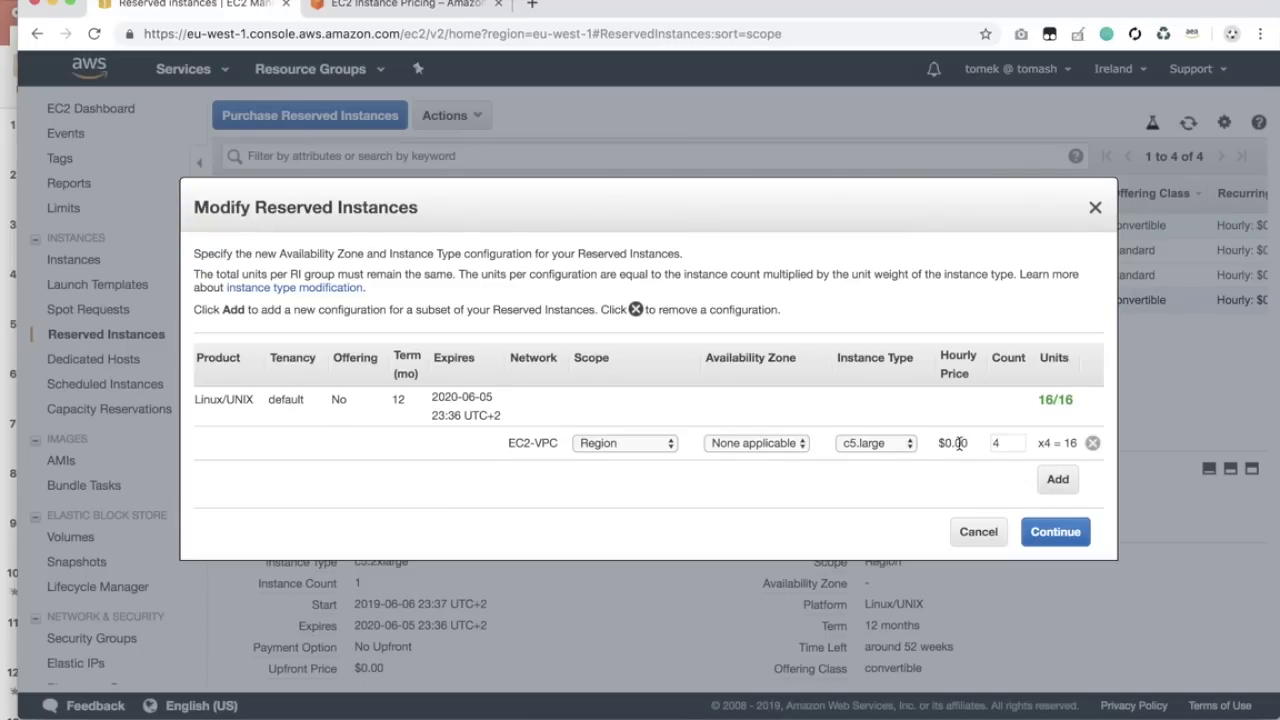
Change the modified configuration's instance type to c5.4xlarge and check how many units it needs.
{"action": "left_click", "coordinate": [911, 446]}
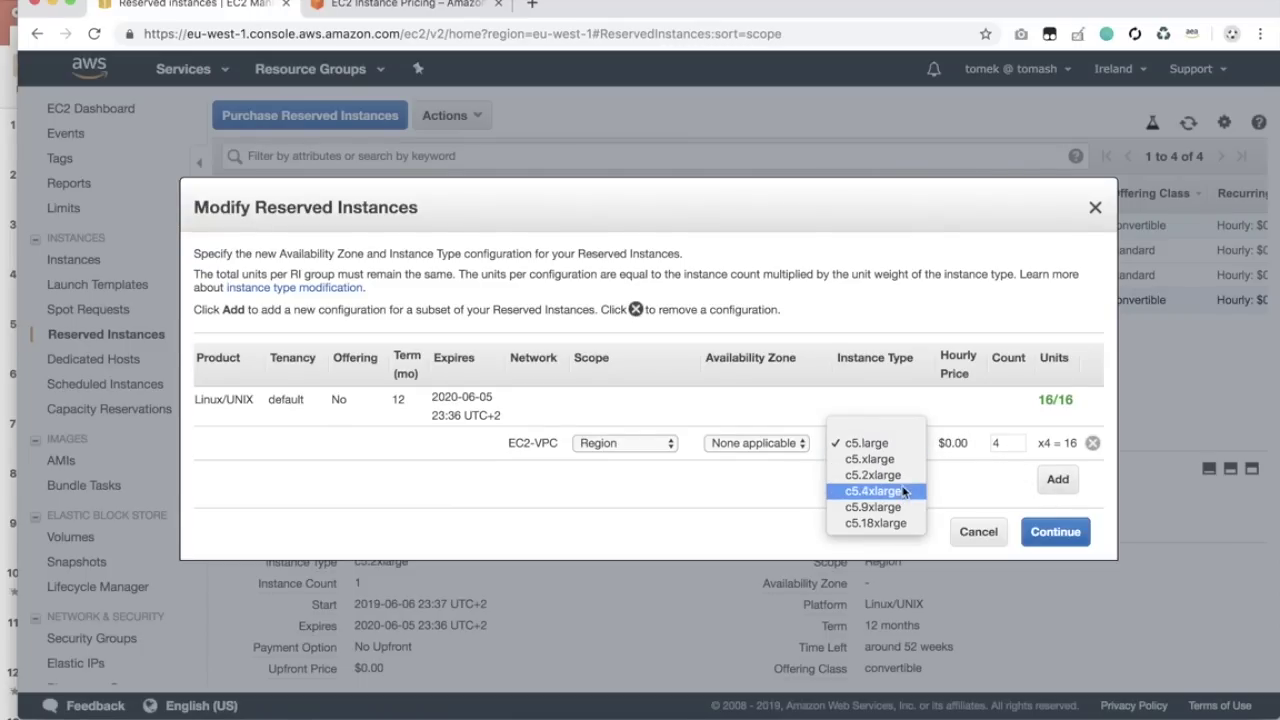
{"action": "left_click", "coordinate": [903, 491]}
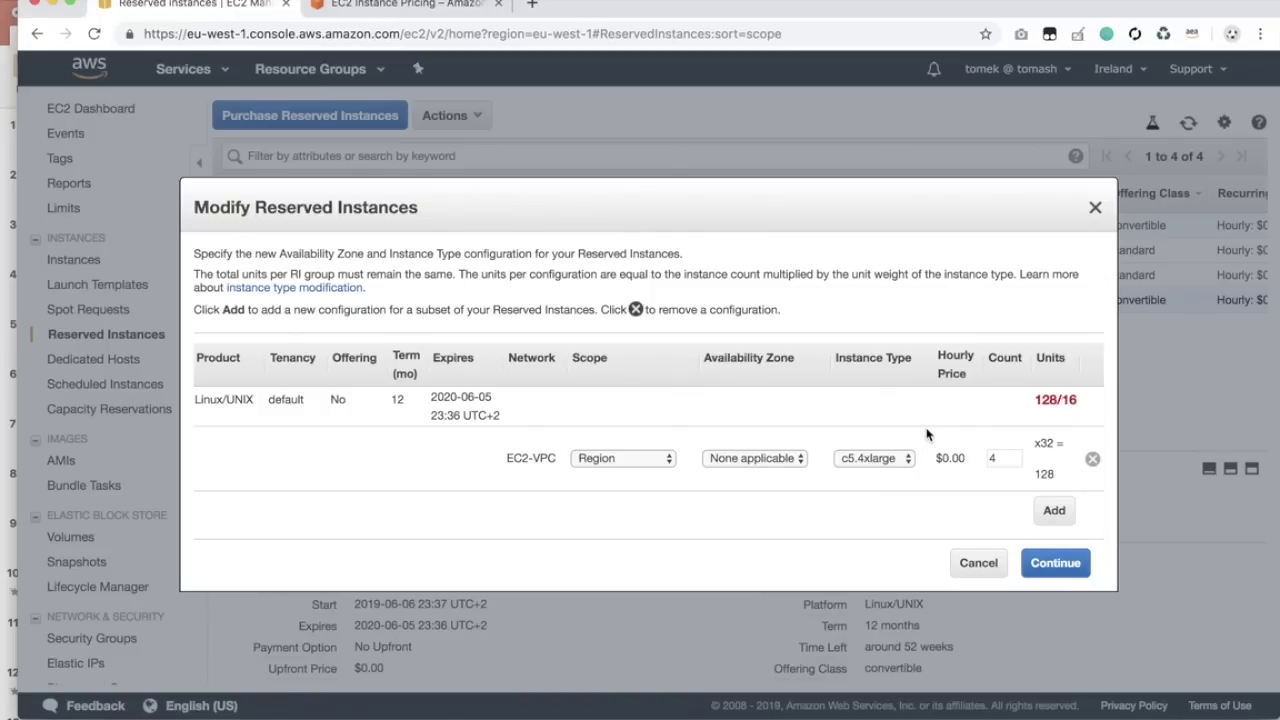
Set the c5.4xlarge configuration's count to 1, check the units it needs and cancel the modification.
{"action": "double_click", "coordinate": [1003, 458]}
{"action": "type", "text": "1"}
{"action": "left_click", "coordinate": [945, 498]}
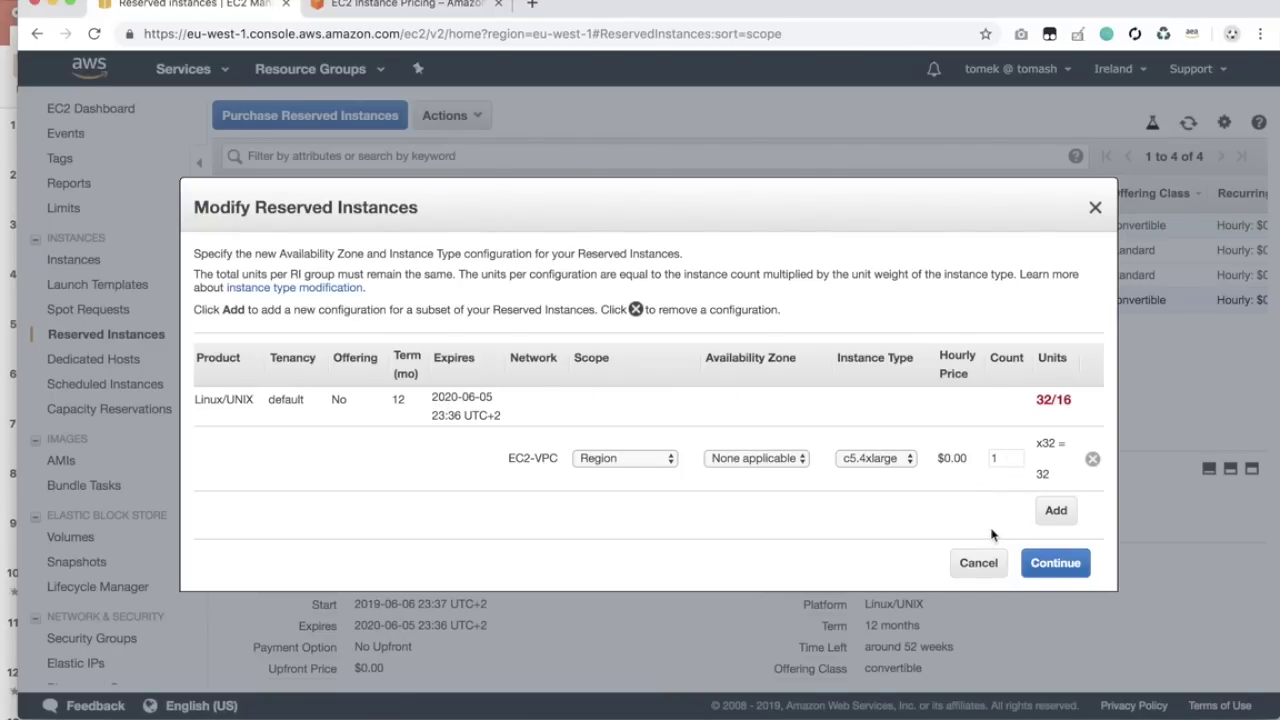
{"action": "left_click", "coordinate": [978, 563]}
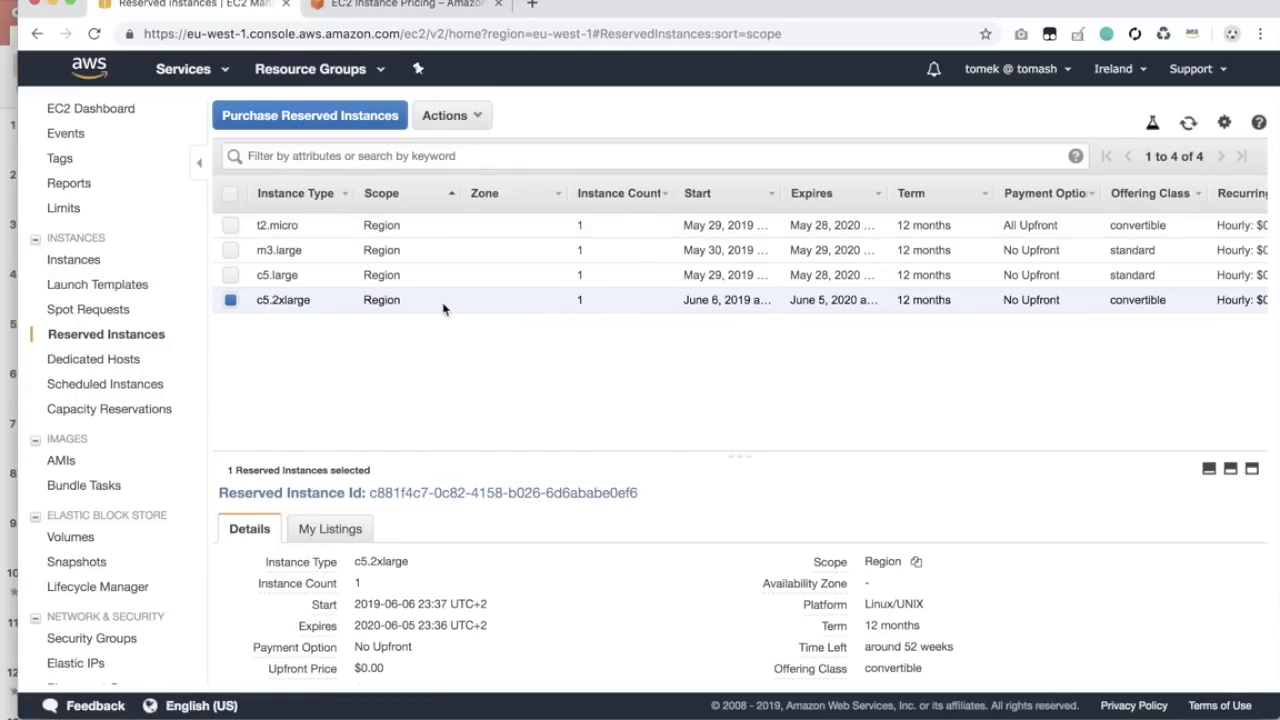
View the exchange form for the c5.2xlarge Reserved Instance and leave it without exchanging anything.
{"action": "left_click", "coordinate": [449, 115]}
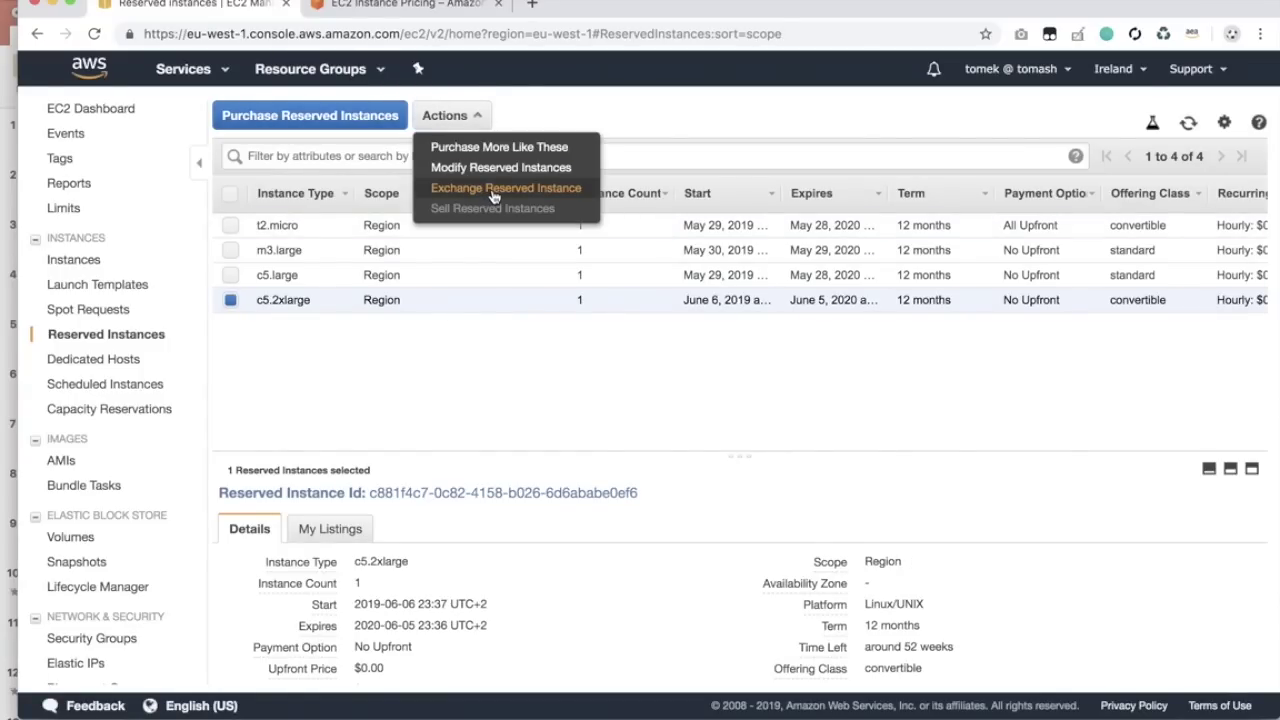
{"action": "left_click", "coordinate": [493, 190]}
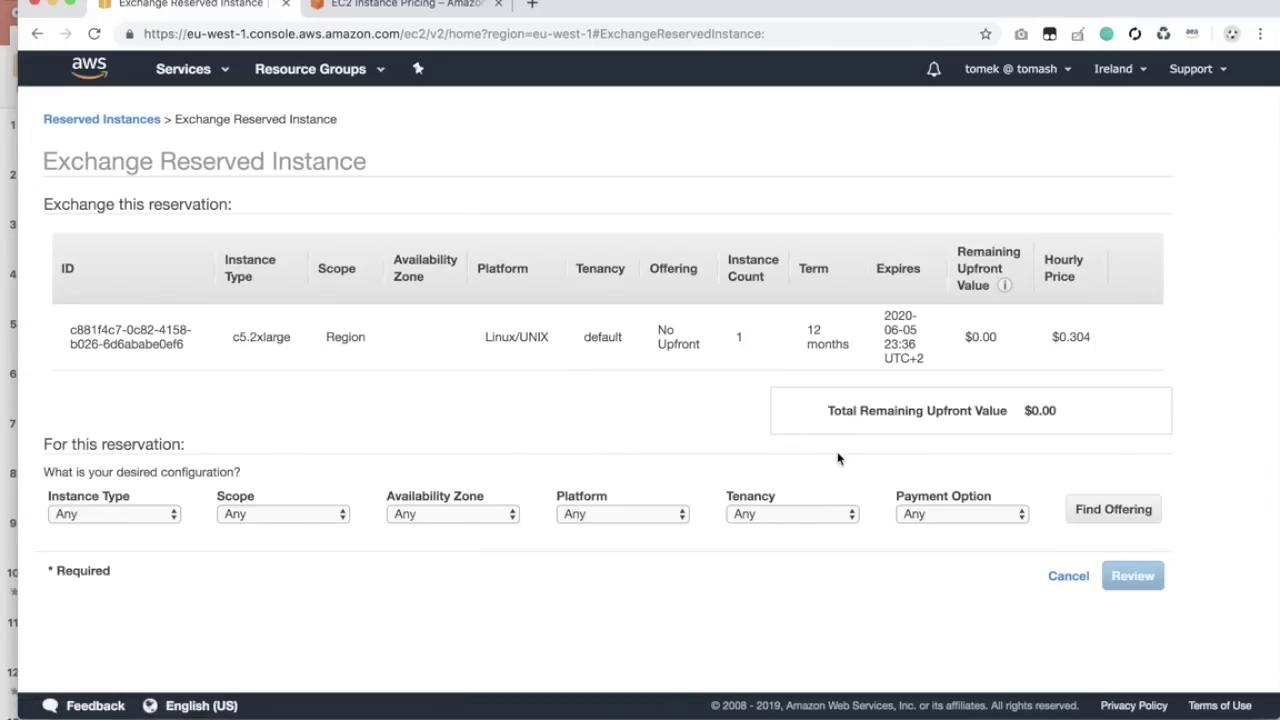
{"action": "left_click", "coordinate": [1068, 576]}
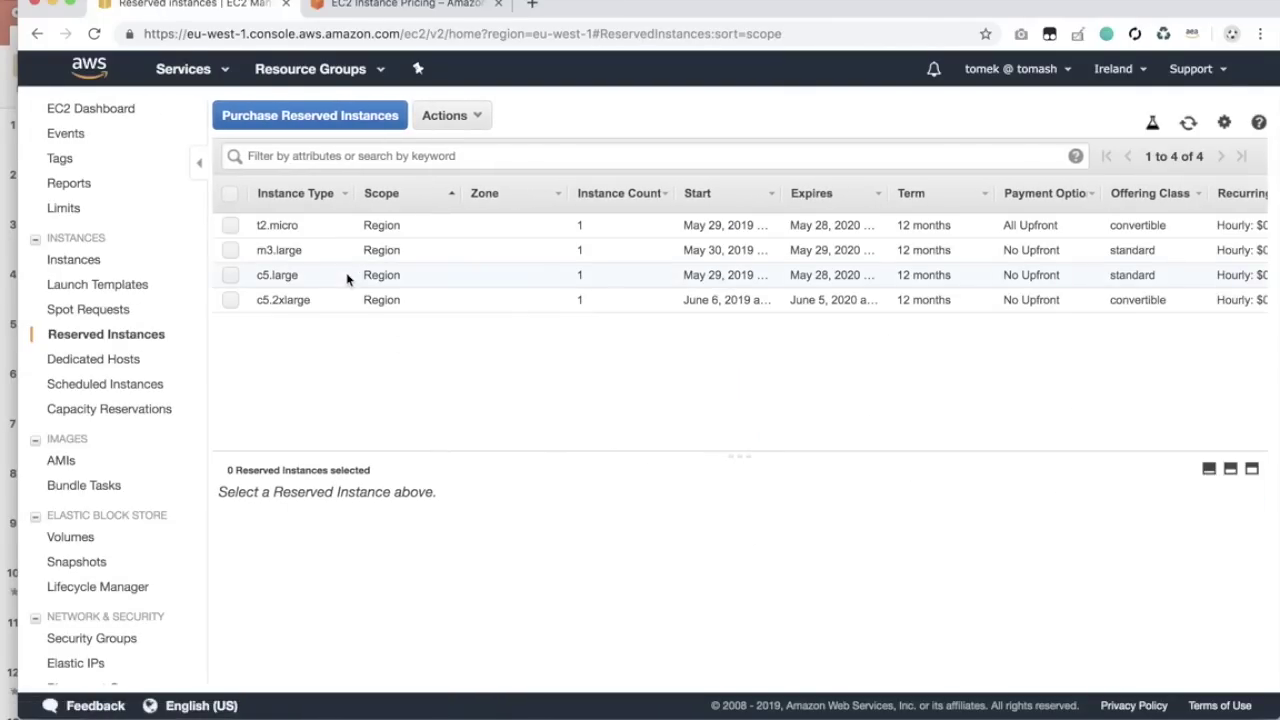
Select the c5.2xlarge reservation and examine its offering class in the Reserved Instances list.
{"action": "left_click", "coordinate": [300, 299]}
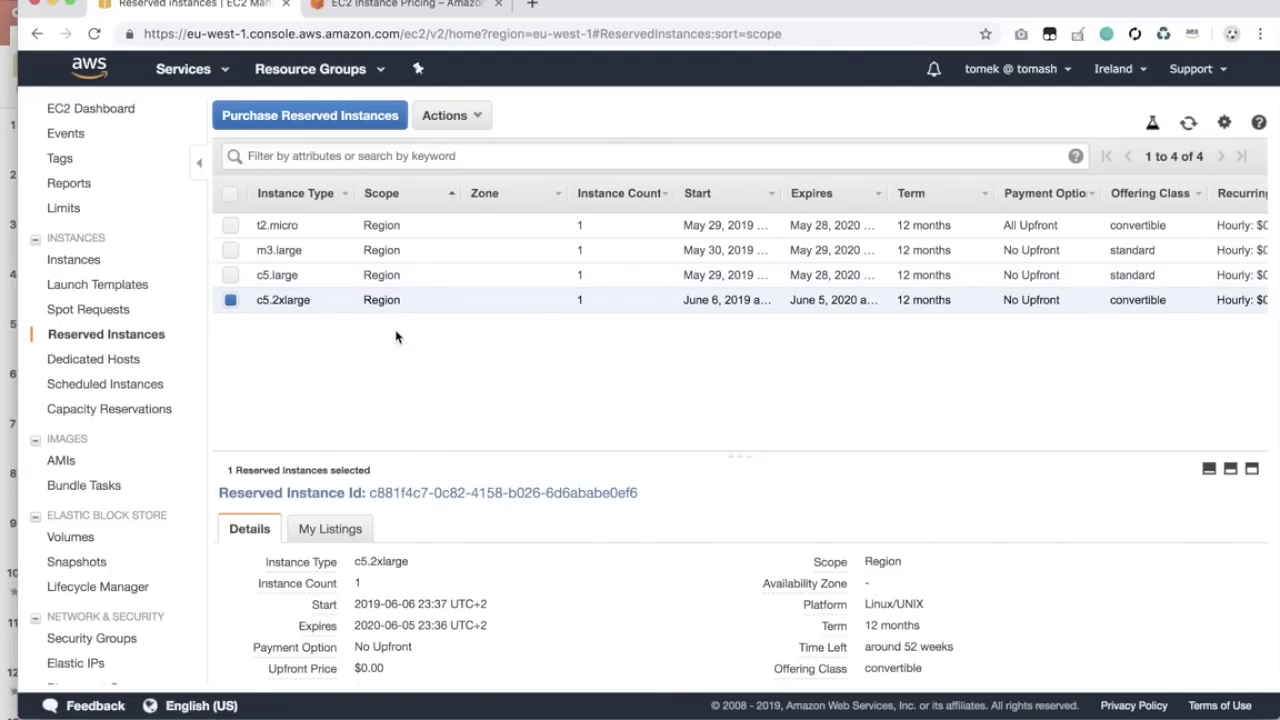
{"action": "scroll", "coordinate": [396, 337], "scroll_direction": "right", "scroll_amount": 2}
{"action": "scroll", "coordinate": [396, 337], "scroll_direction": "left", "scroll_amount": 2}
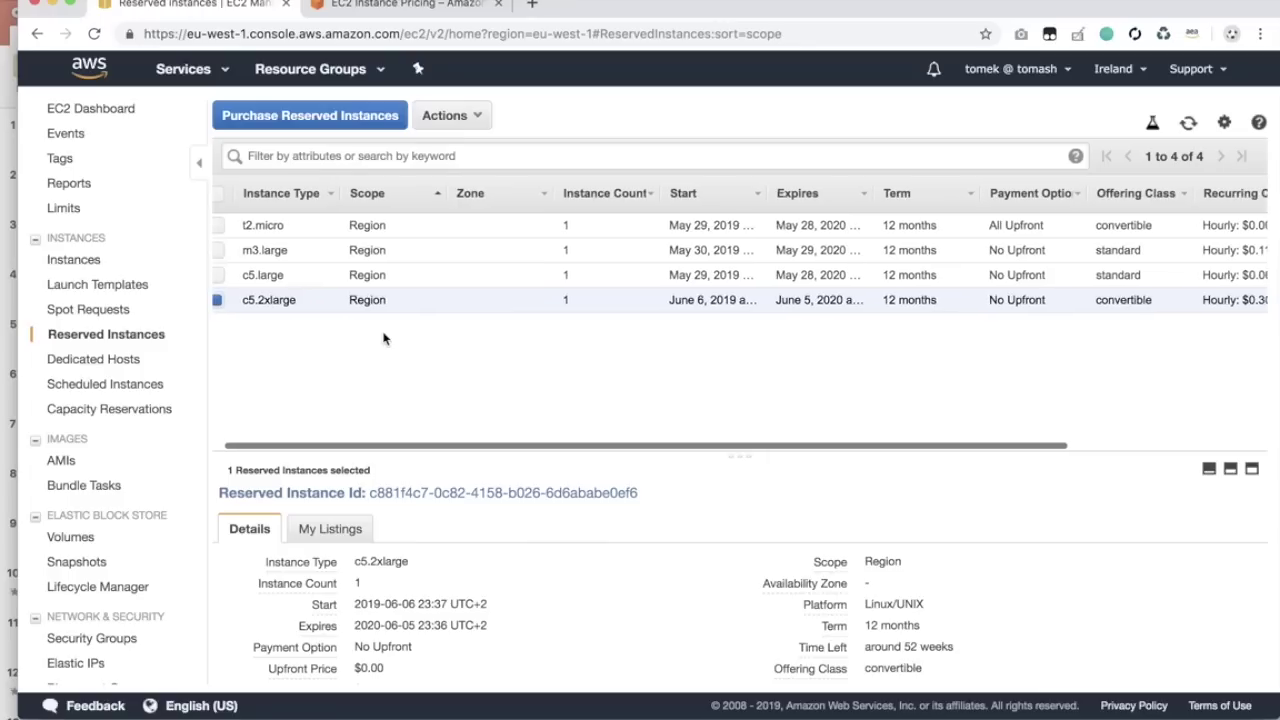
{"action": "left_click", "coordinate": [452, 116]}
{"action": "left_click", "coordinate": [697, 365]}
{"action": "scroll", "coordinate": [697, 365], "scroll_direction": "right", "scroll_amount": 5}
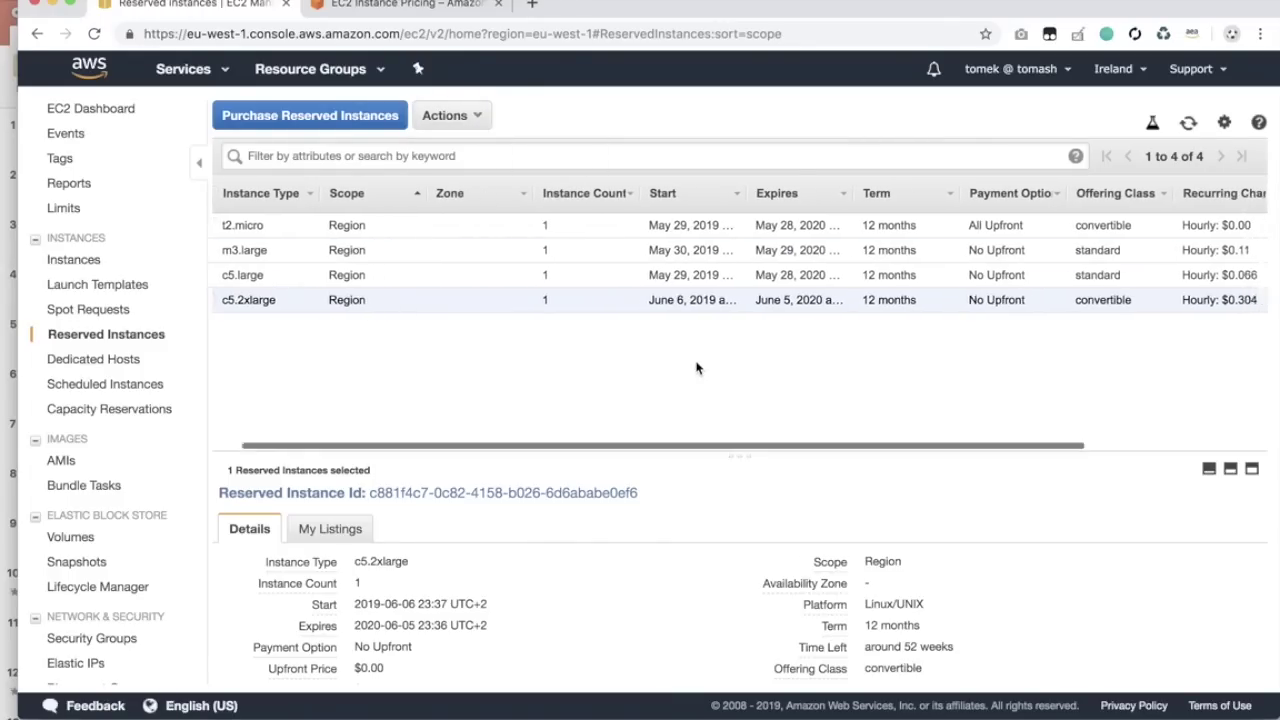
{"action": "left_click_drag", "start_coordinate": [910, 301], "coordinate": [843, 307]}
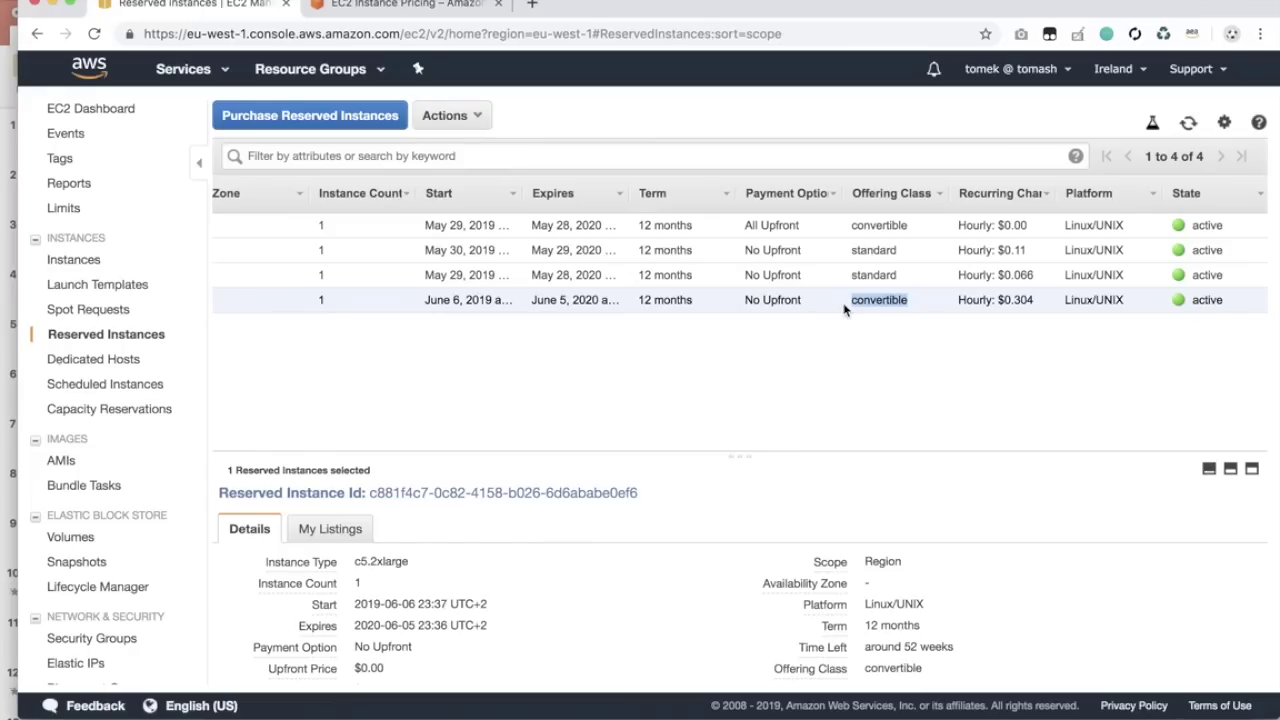
{"action": "scroll", "coordinate": [843, 309], "scroll_direction": "left", "scroll_amount": 5}
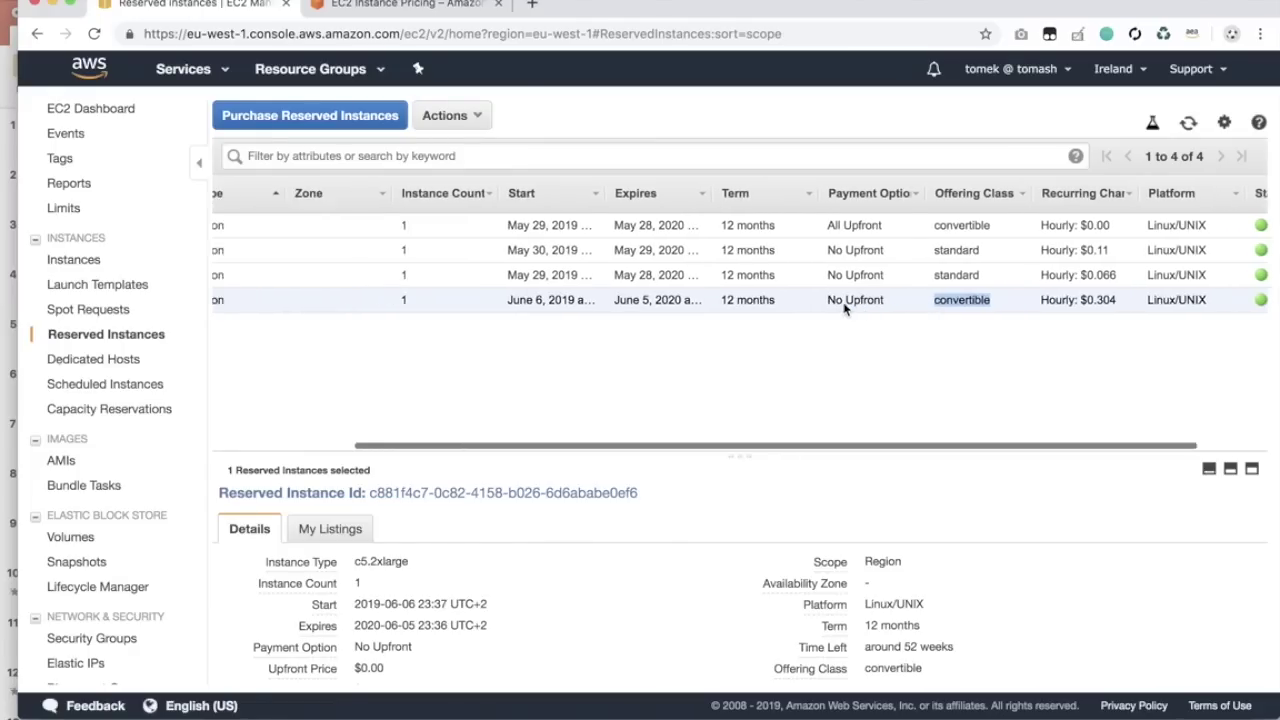